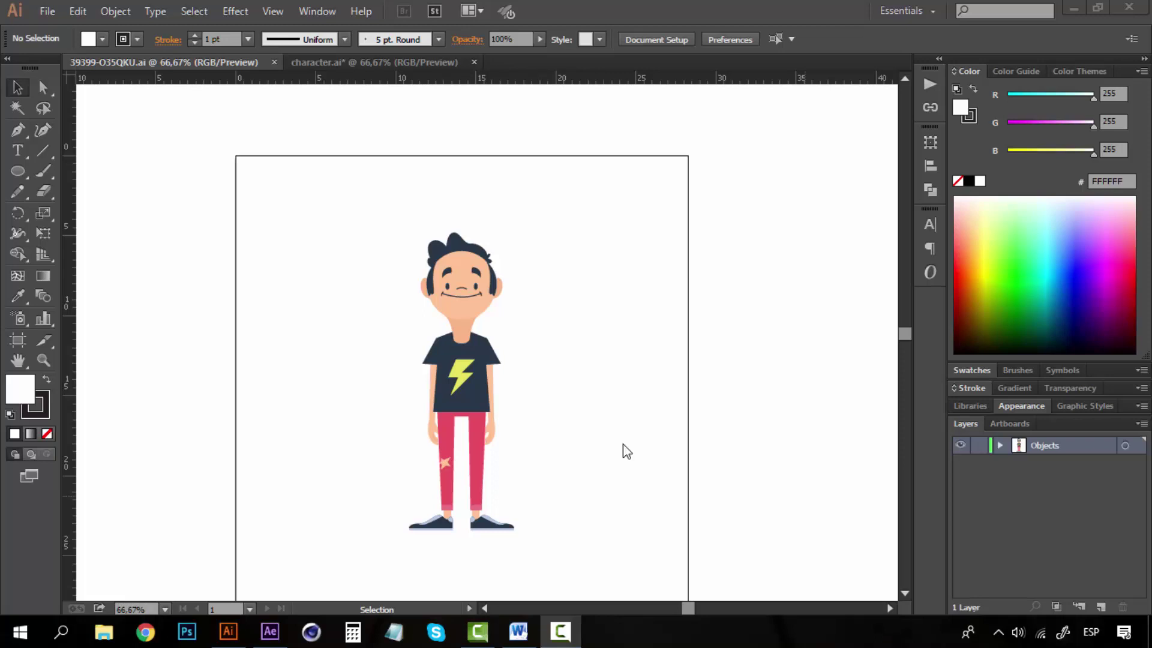
Select the whole character artwork and try moving it as a single group.
left_click(713, 327)
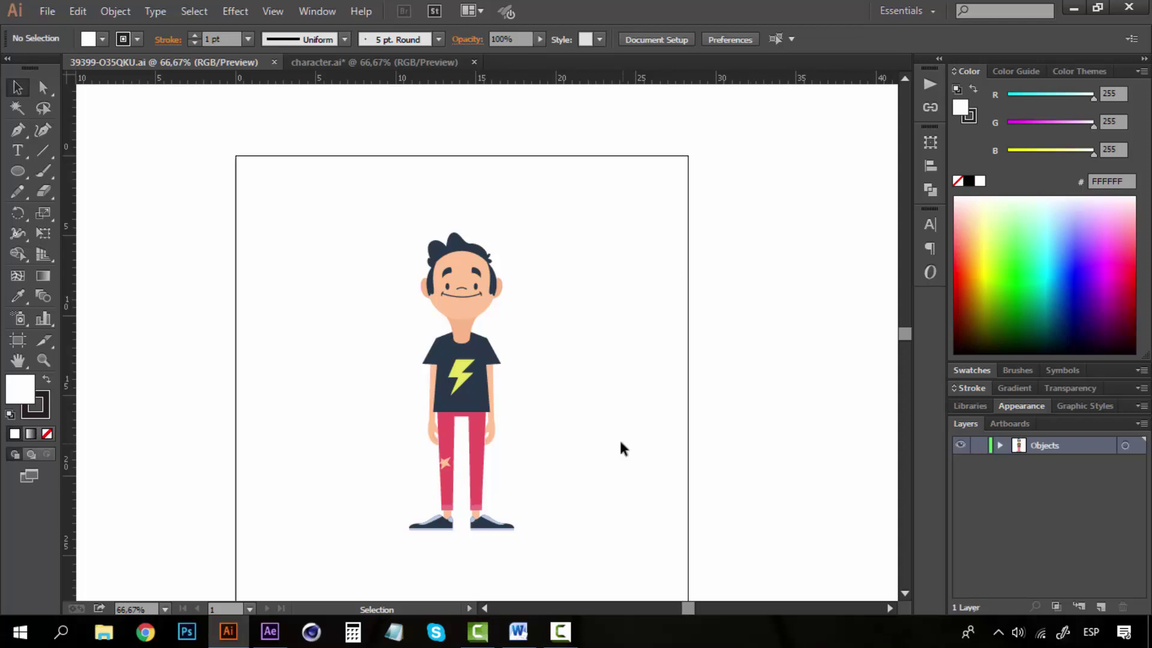
left_click(433, 250)
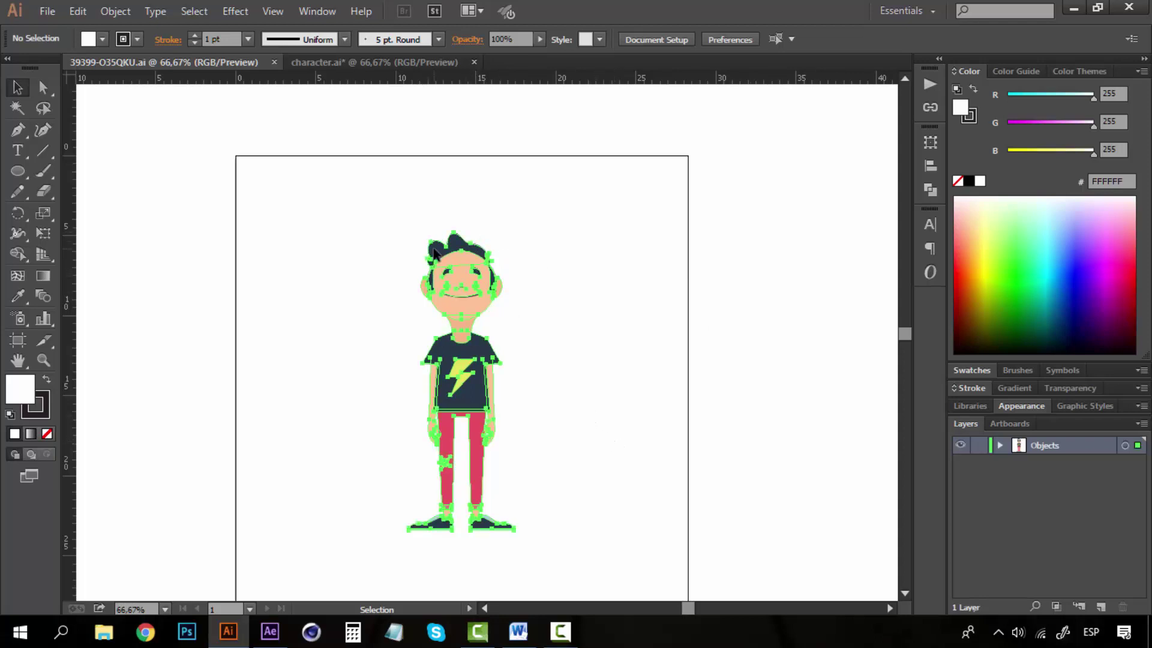
left_click(585, 108)
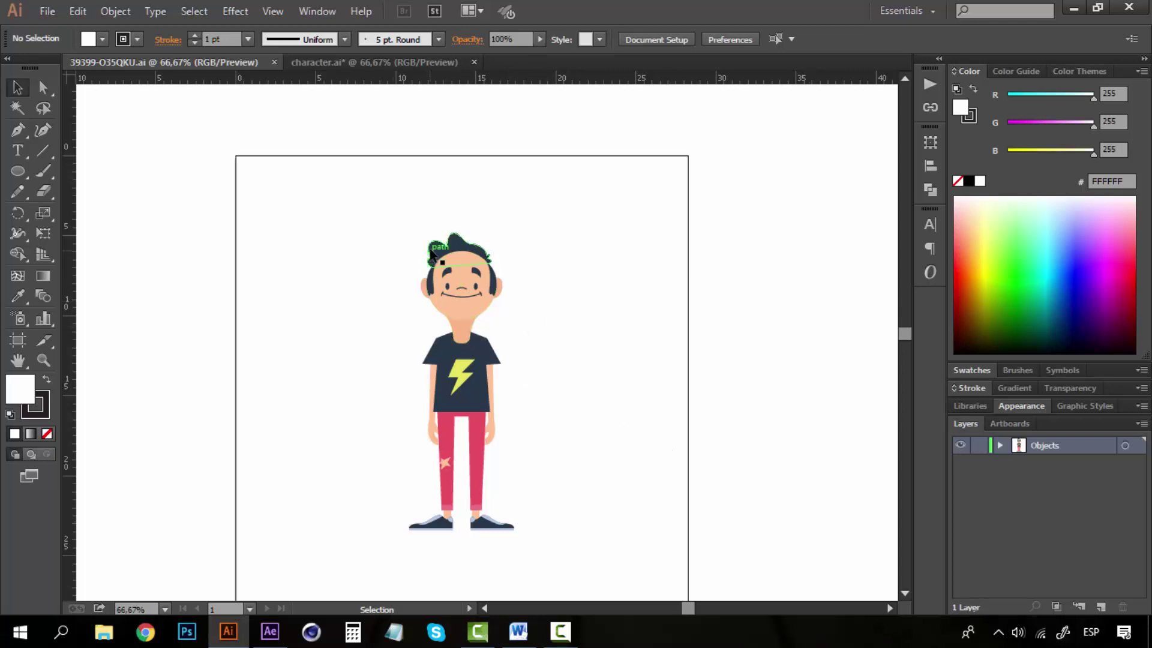
left_click(494, 411)
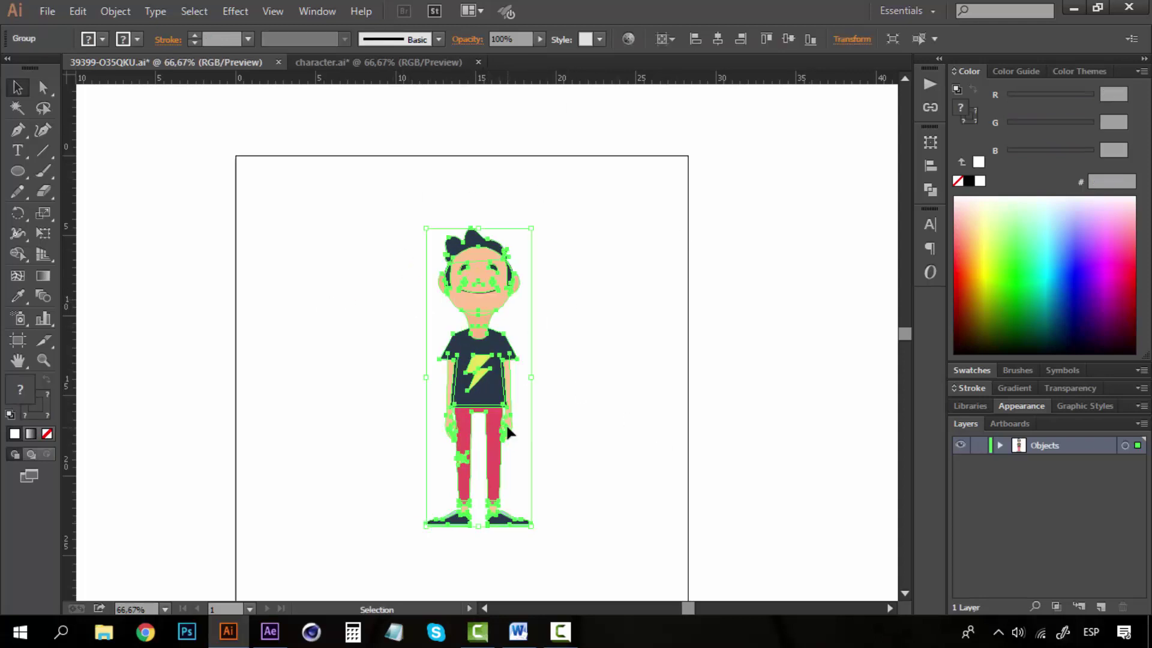
left_click(587, 397)
left_click(516, 484, "ctrl")
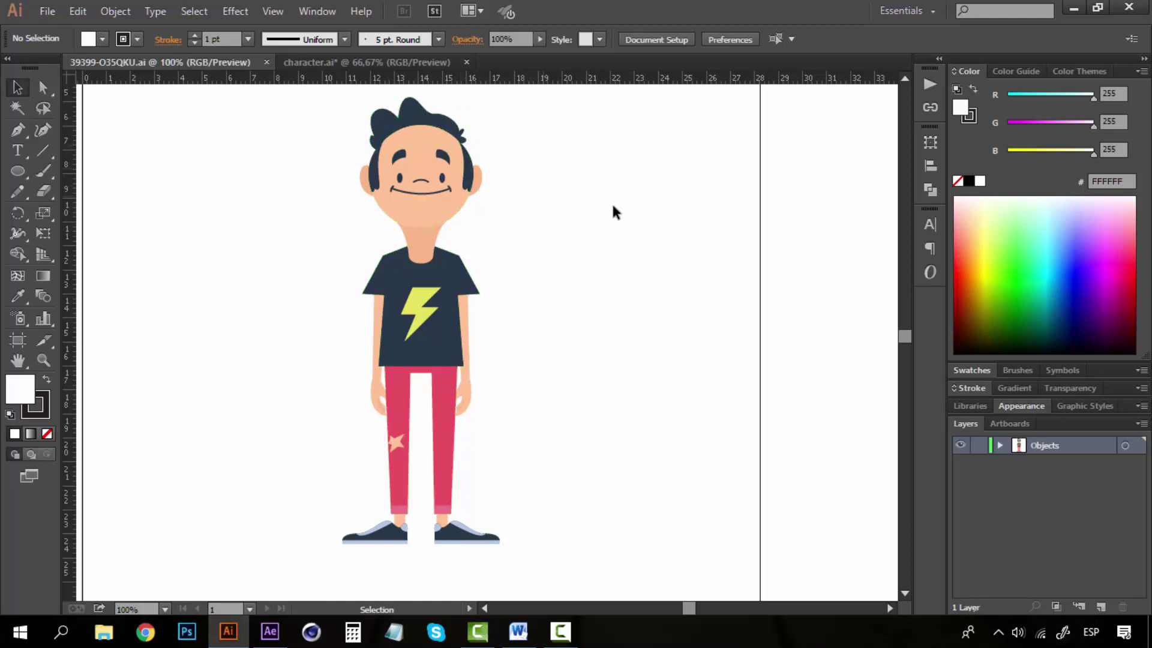
Isolate the character's group, try moving one arm away from the body, undo the moves and leave isolation mode.
double_click(465, 390)
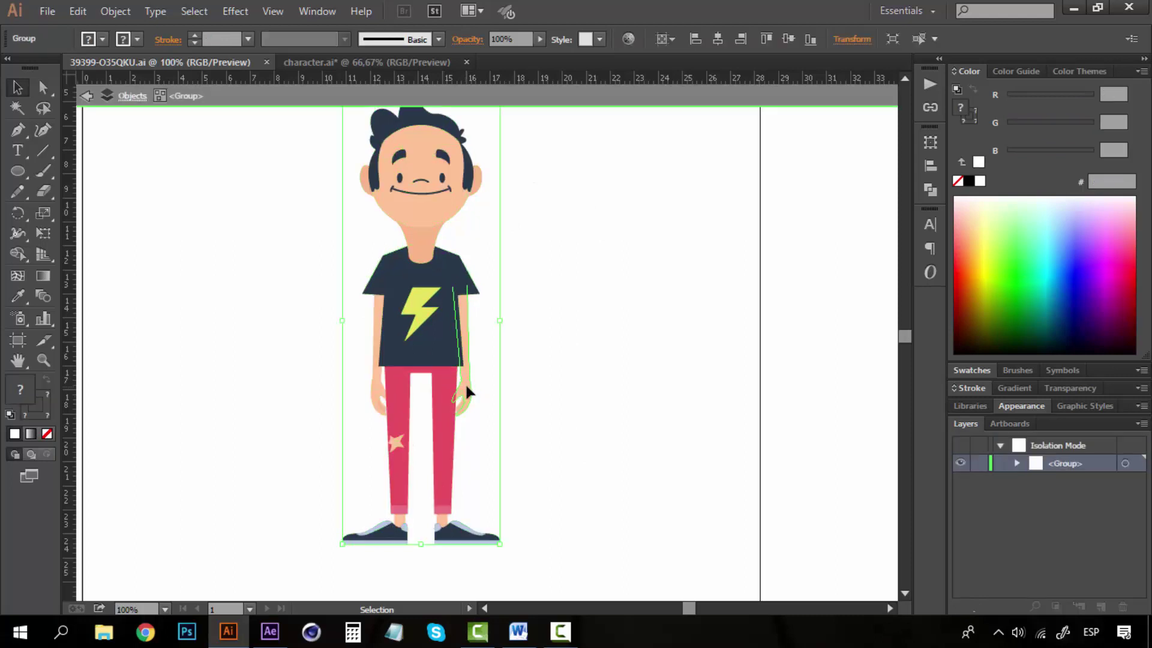
left_click_drag(468, 390, 557, 363)
key("ctrl+z")
left_click(526, 372)
double_click(471, 381)
left_click(597, 362)
key("ctrl+z")
key("ctrl+z")
key("ctrl+z")
key("ctrl+z")
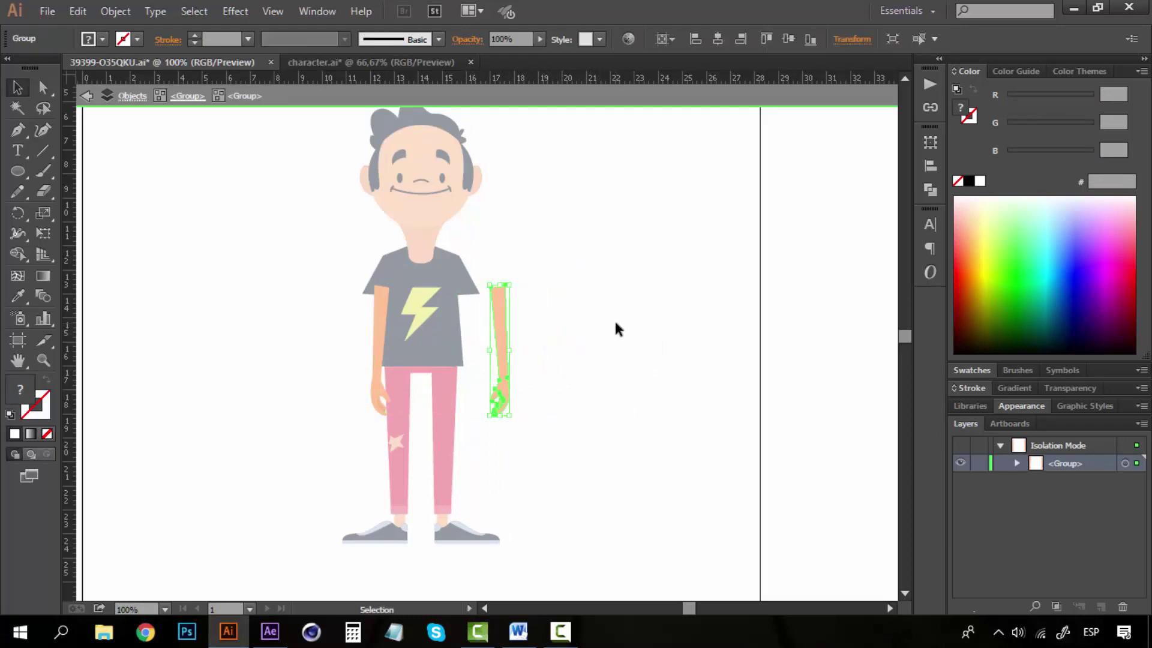
key("Escape")
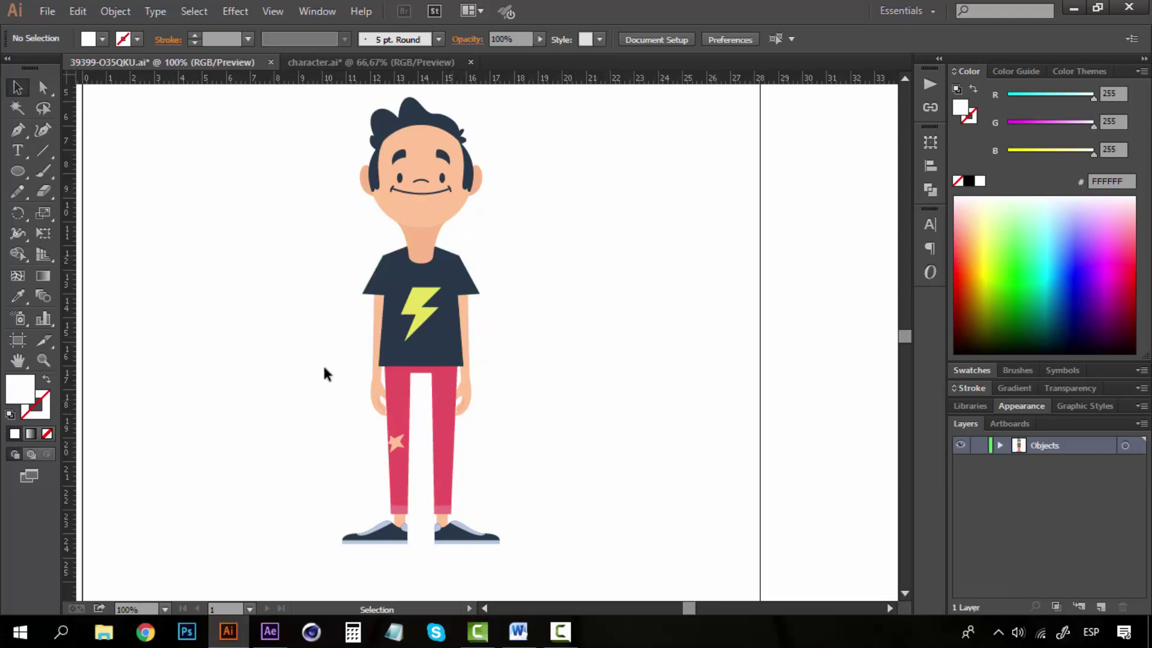
scroll(457, 311, "down", 1)
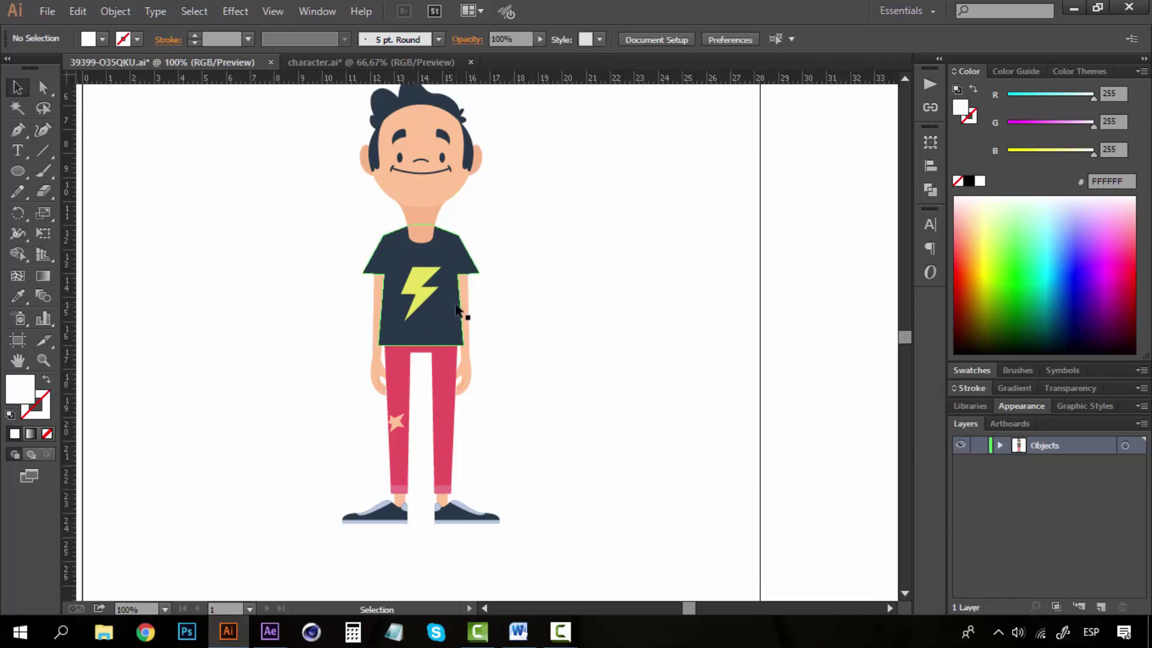
scroll(458, 311, "up", 1)
key("z")
left_click(450, 341, "alt")
left_click(450, 340, "alt")
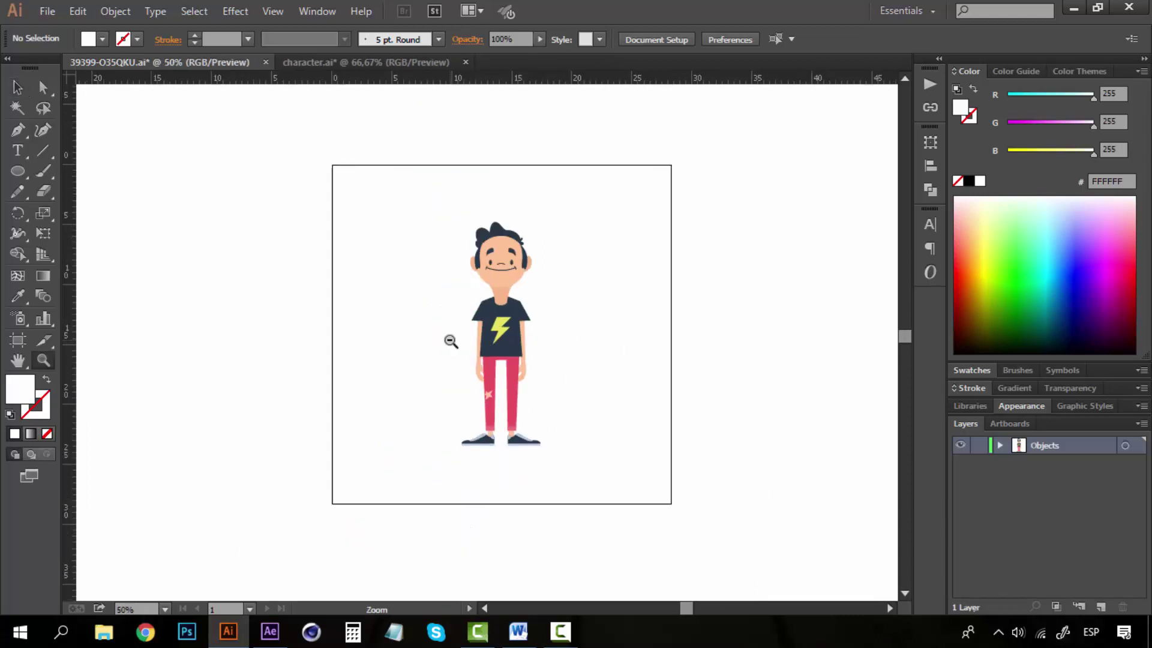
key("v")
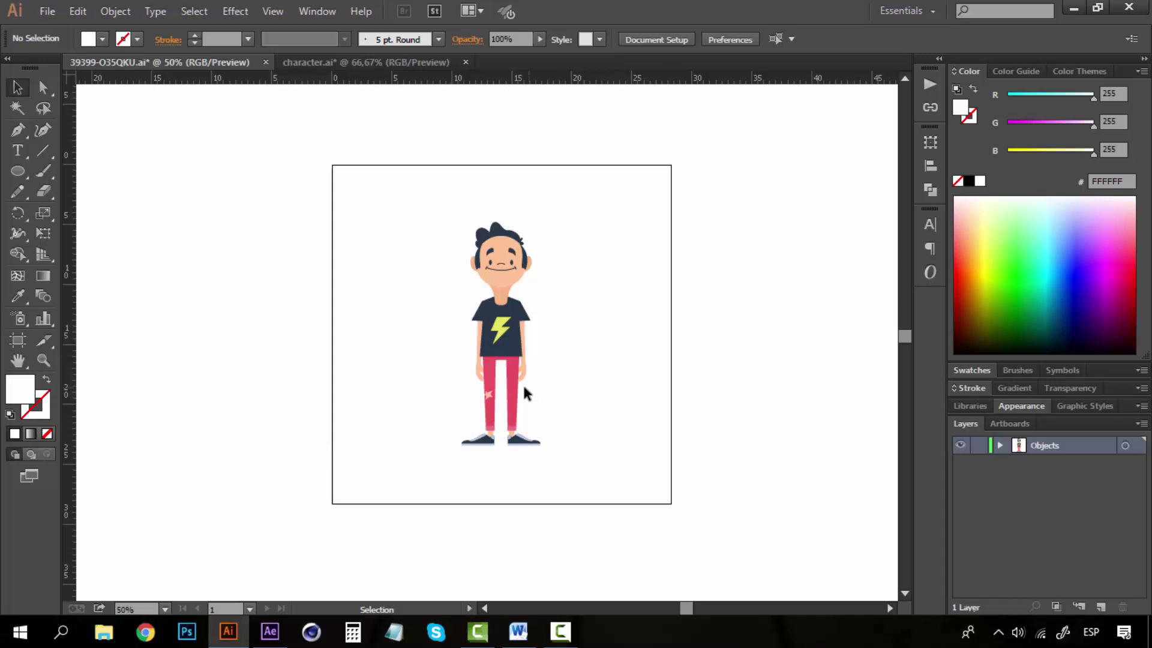
left_click(573, 323, "ctrl")
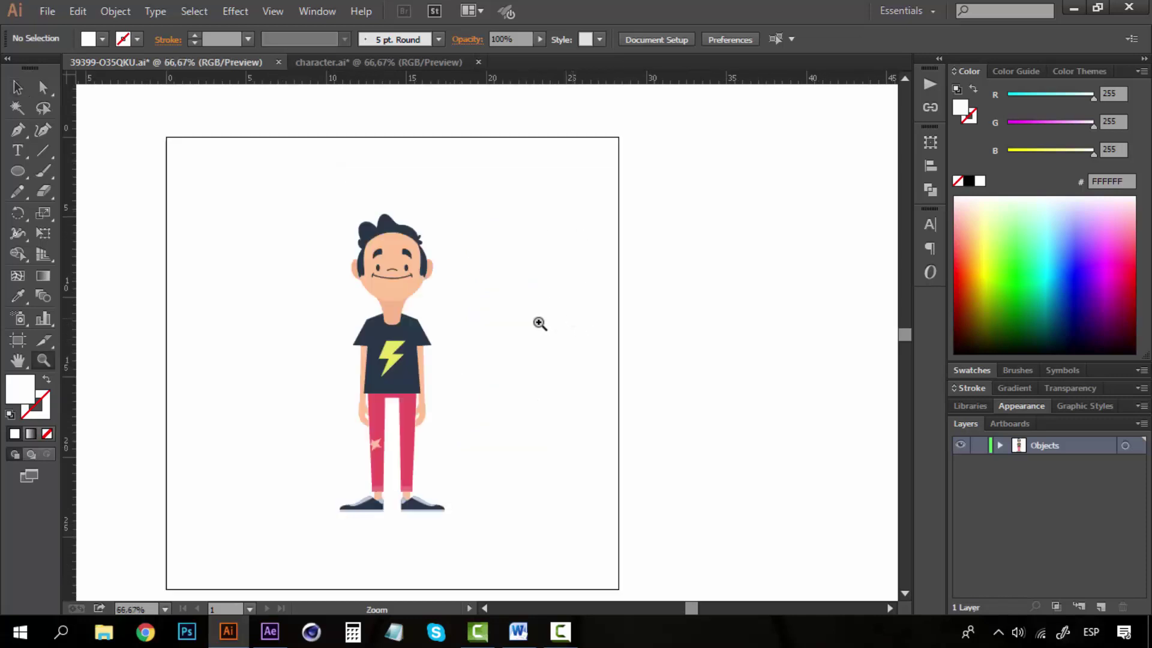
left_click_drag(379, 408, 403, 392)
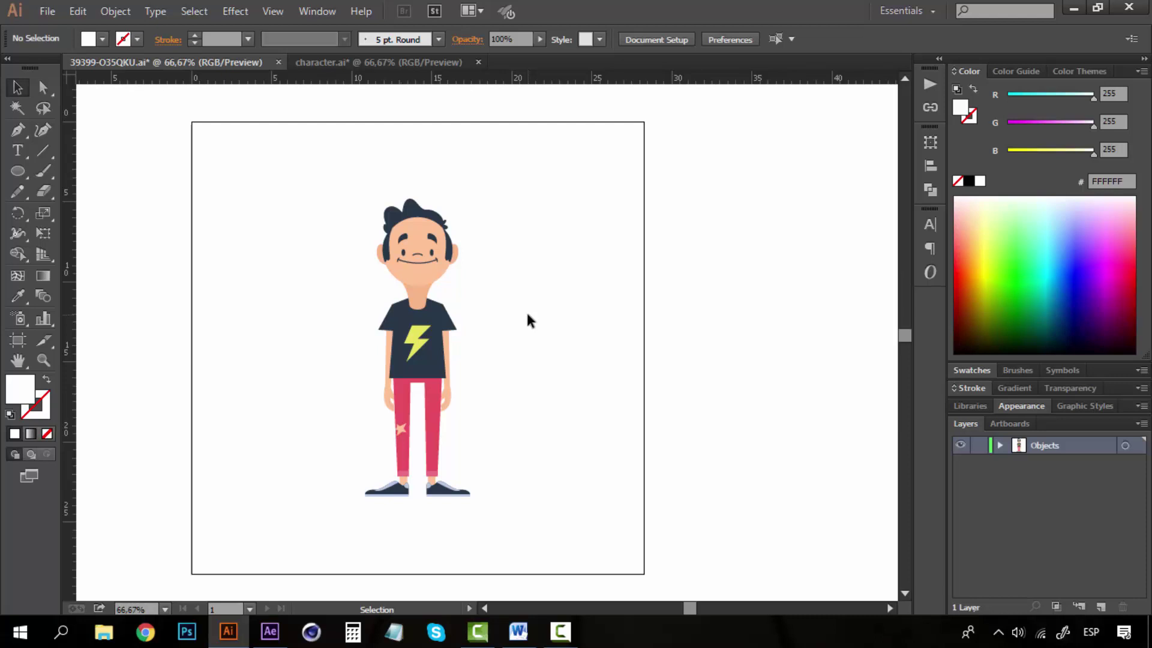
key("z")
left_click(402, 261)
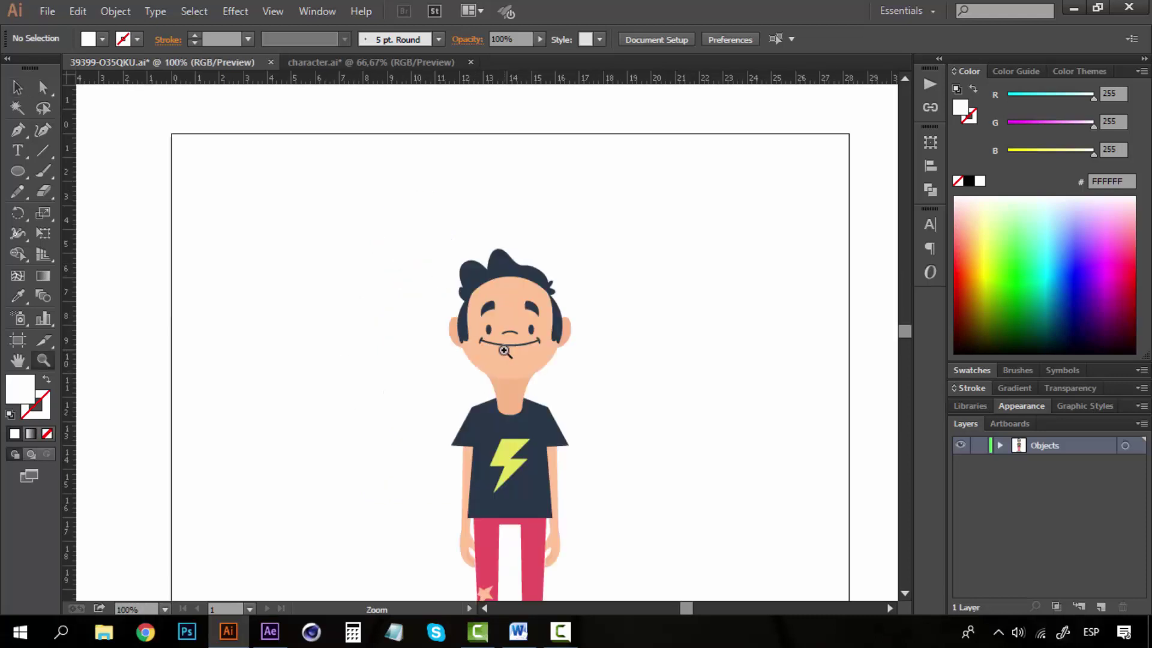
left_click(504, 351)
left_click_drag(453, 351, 422, 262)
key("v")
key("z")
left_click(489, 280, "alt")
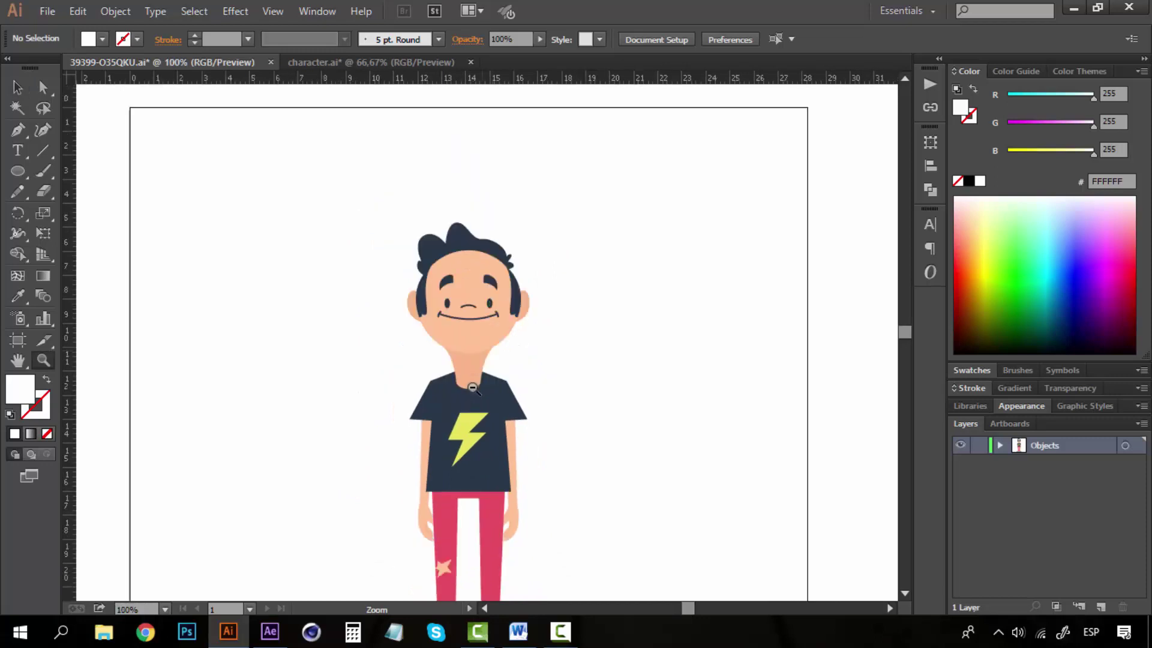
left_click(474, 387, "alt")
left_click(473, 387)
key("v")
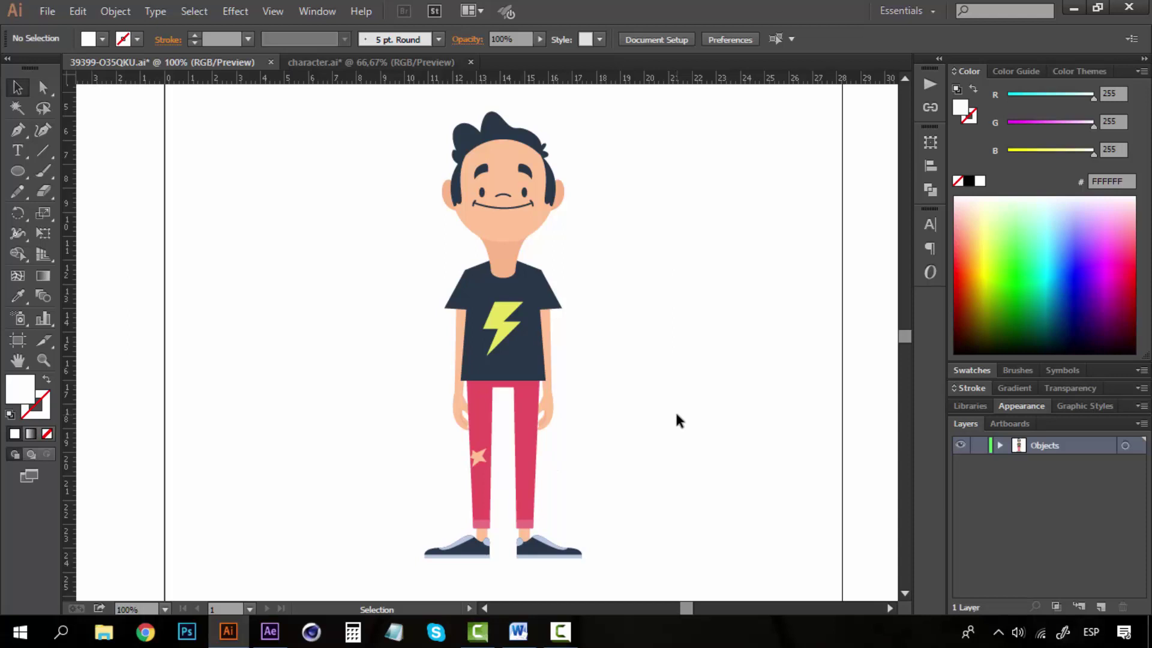
key("z")
left_click(597, 357, "alt")
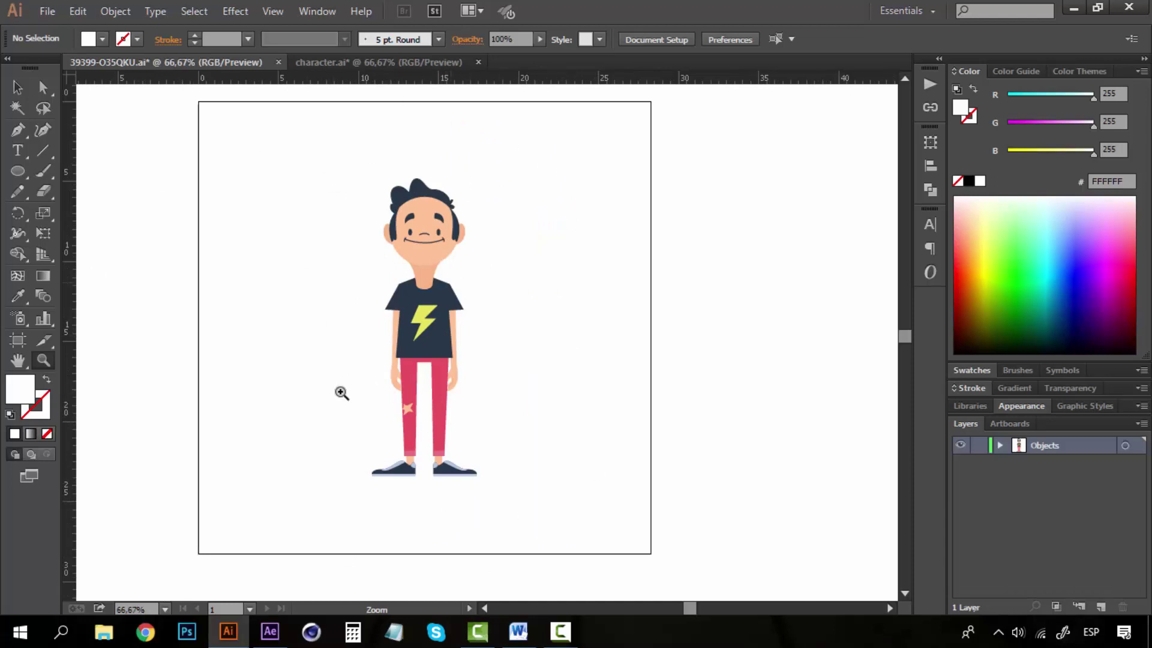
left_click(17, 87)
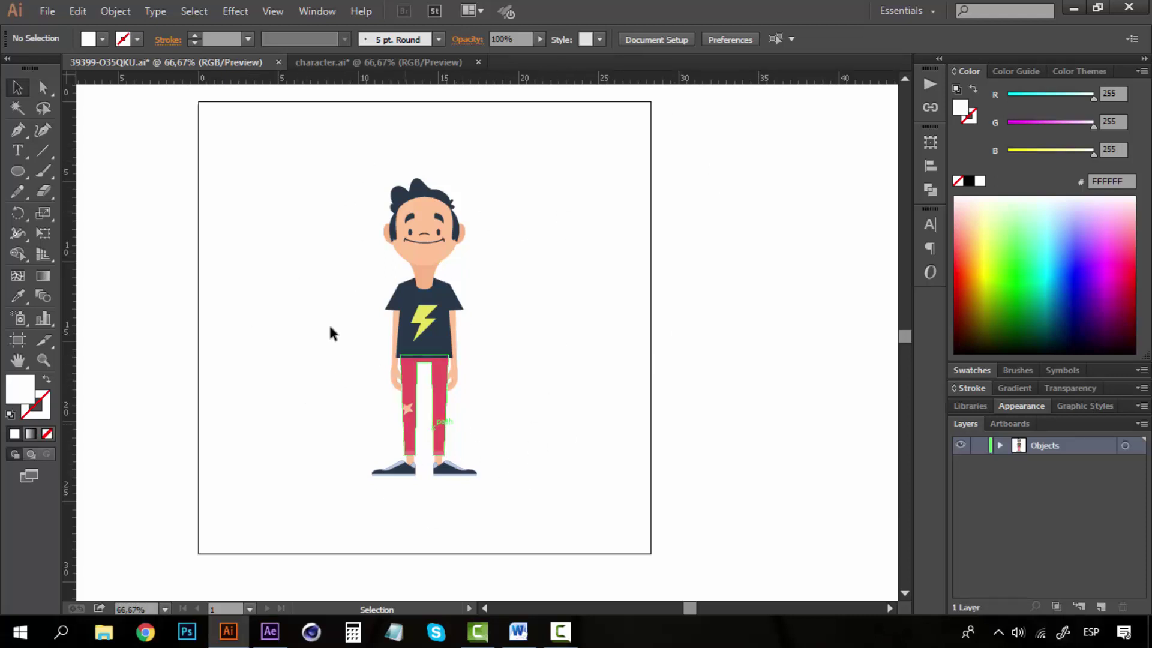
Select the character on its head and on its shirt to check the grouping, and clear the selection.
left_click(420, 216)
left_click(495, 234)
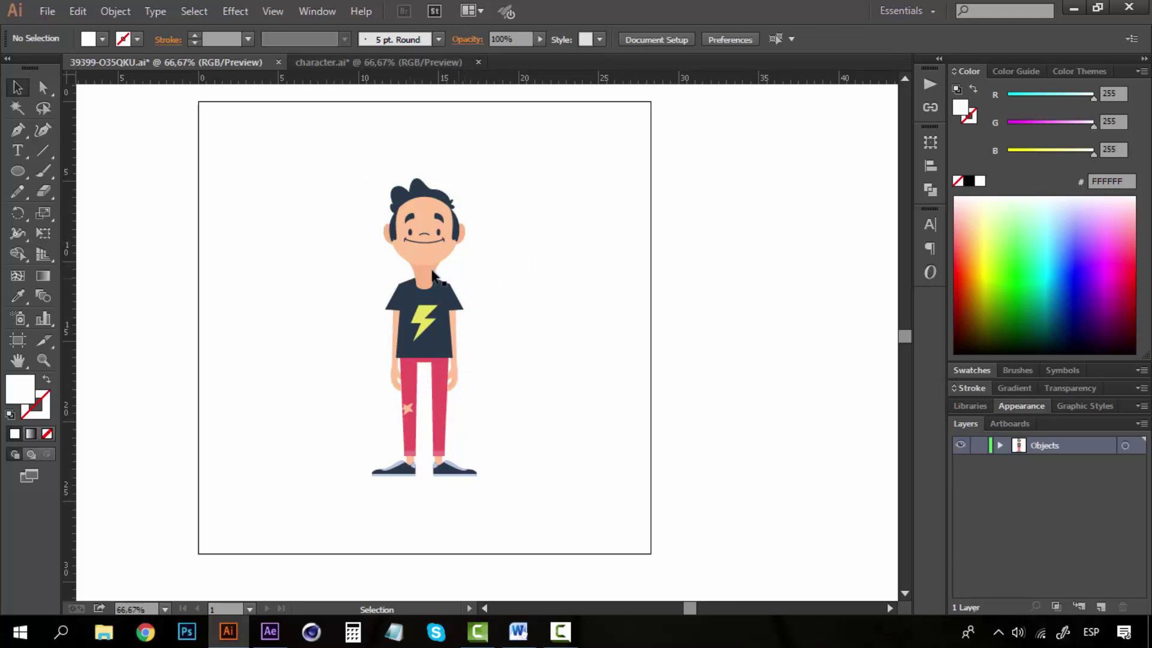
left_click_drag(491, 264, 461, 234)
left_click(553, 201)
key("ctrl+space")
left_click(416, 339, "ctrl")
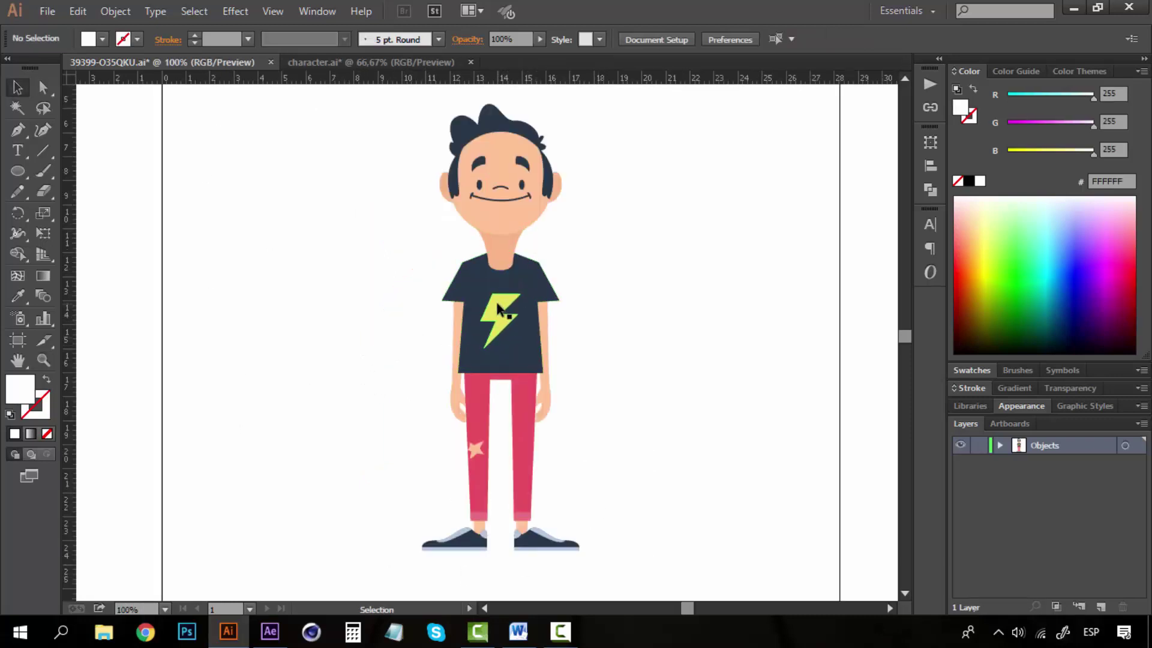
key("ctrl+alt+space")
left_click(498, 303, "ctrl+alt")
key("space")
left_click_drag(480, 330, 429, 328)
left_click(429, 329)
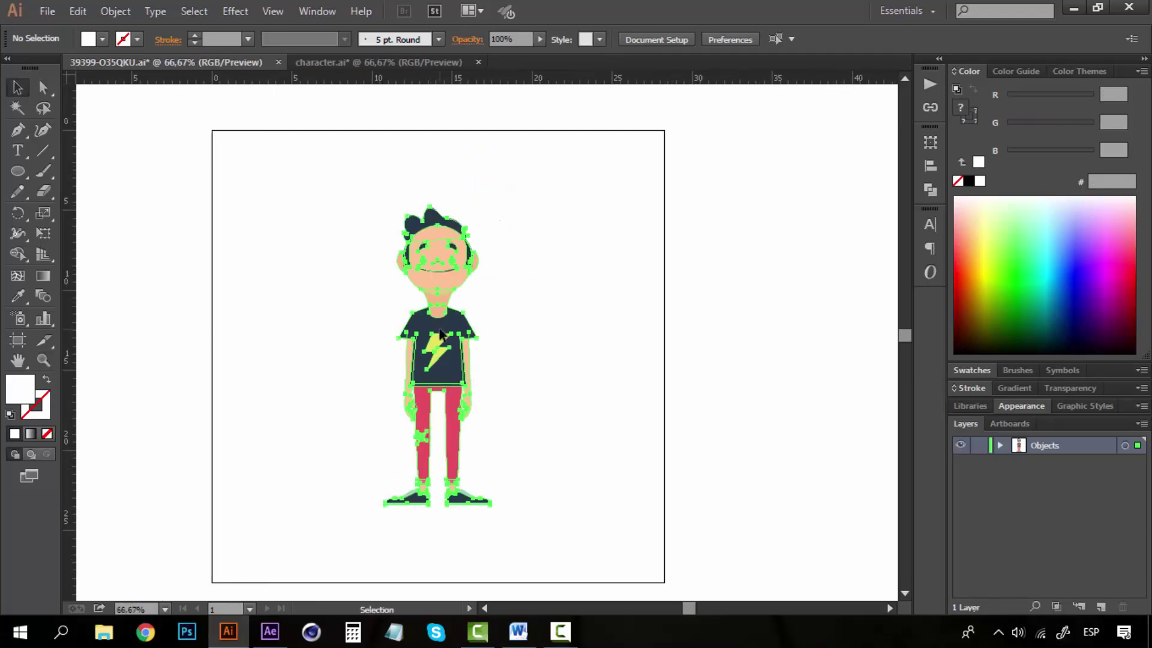
left_click(621, 273)
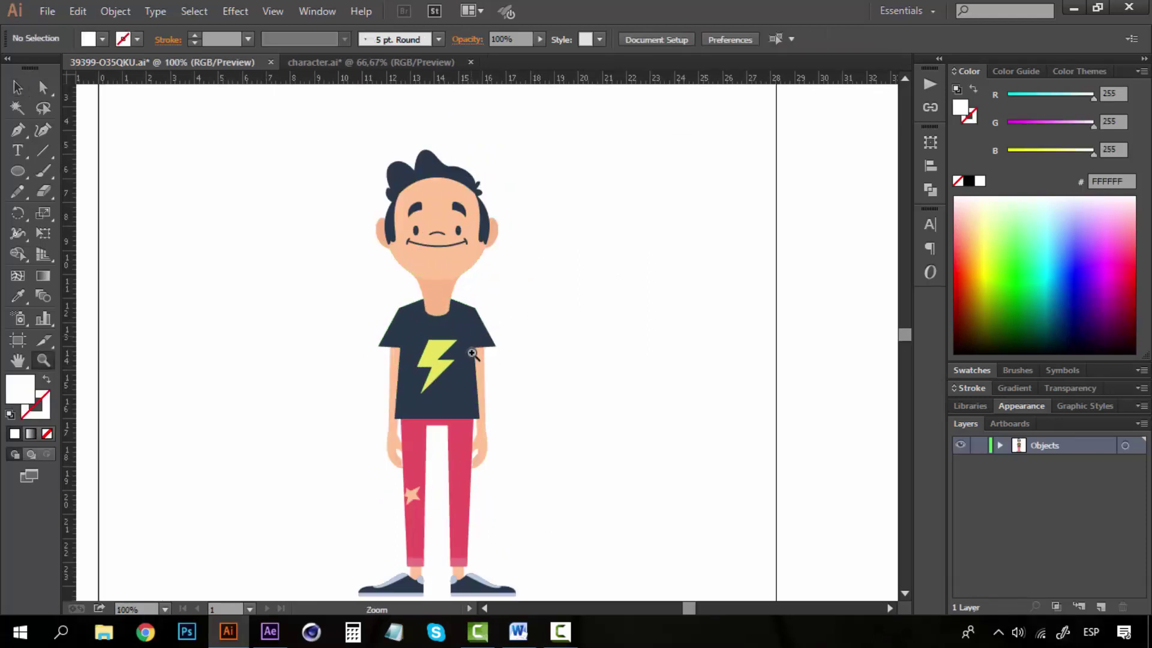
Try moving the character by one of its hands, undo the move and deselect the artwork.
left_click(440, 324, "ctrl")
left_click(433, 438, "ctrl")
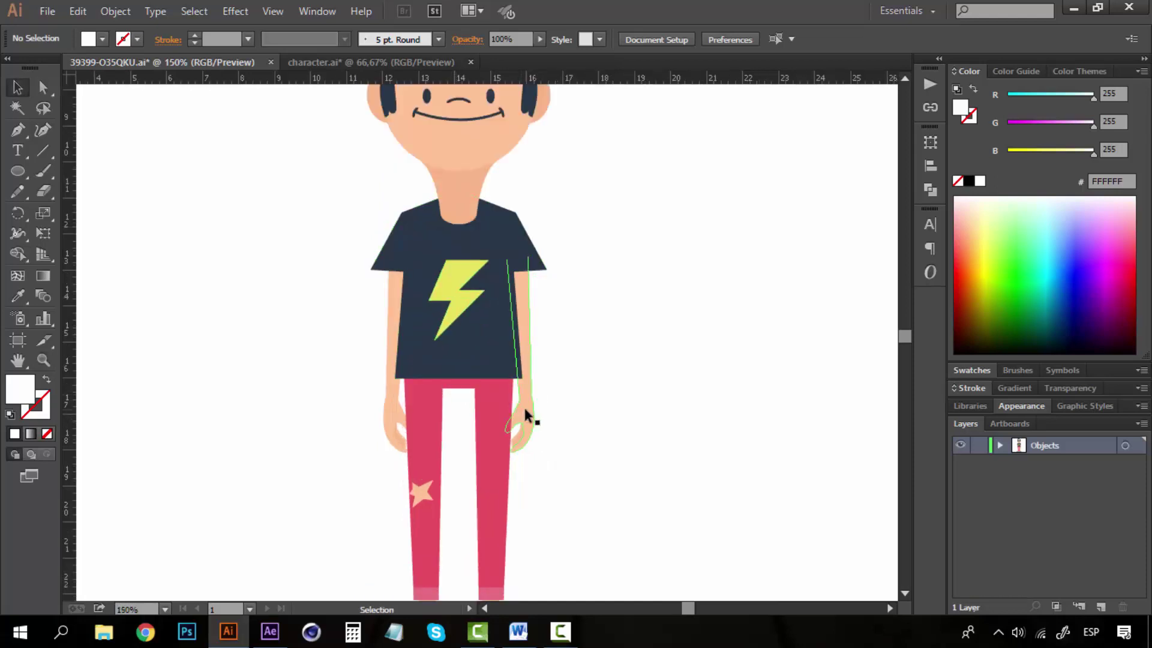
left_click_drag(529, 410, 552, 409)
key("ctrl+z")
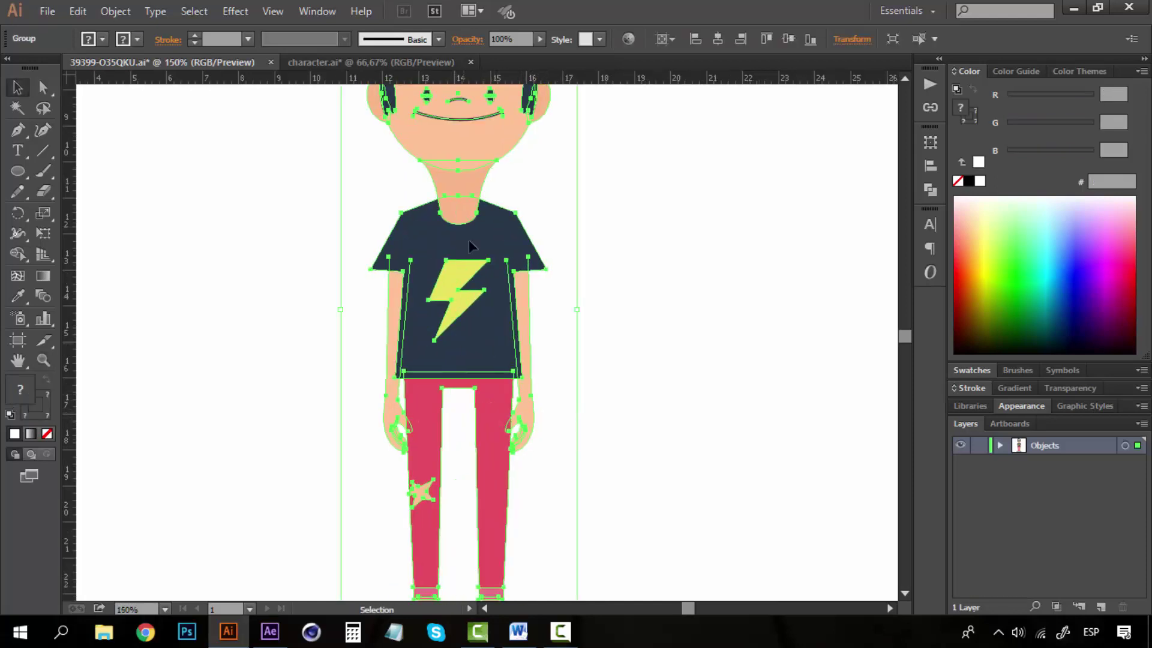
scroll(540, 252, "up", 3)
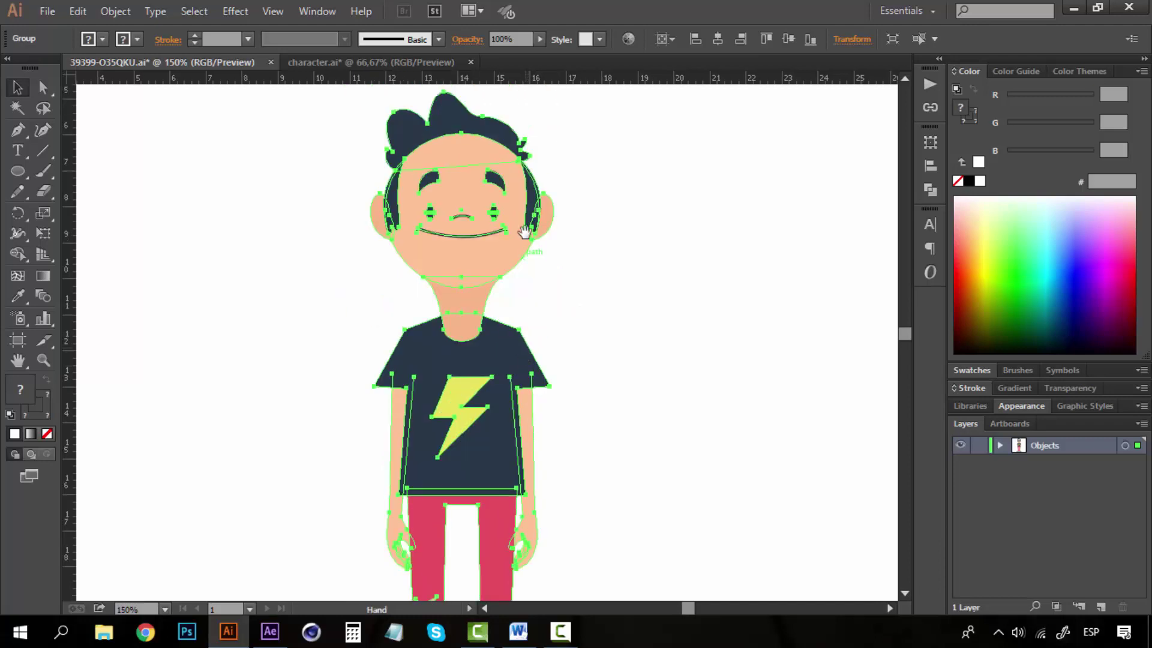
left_click(658, 323)
key("z")
left_click(466, 318, "alt")
left_click(466, 333, "alt")
key("v")
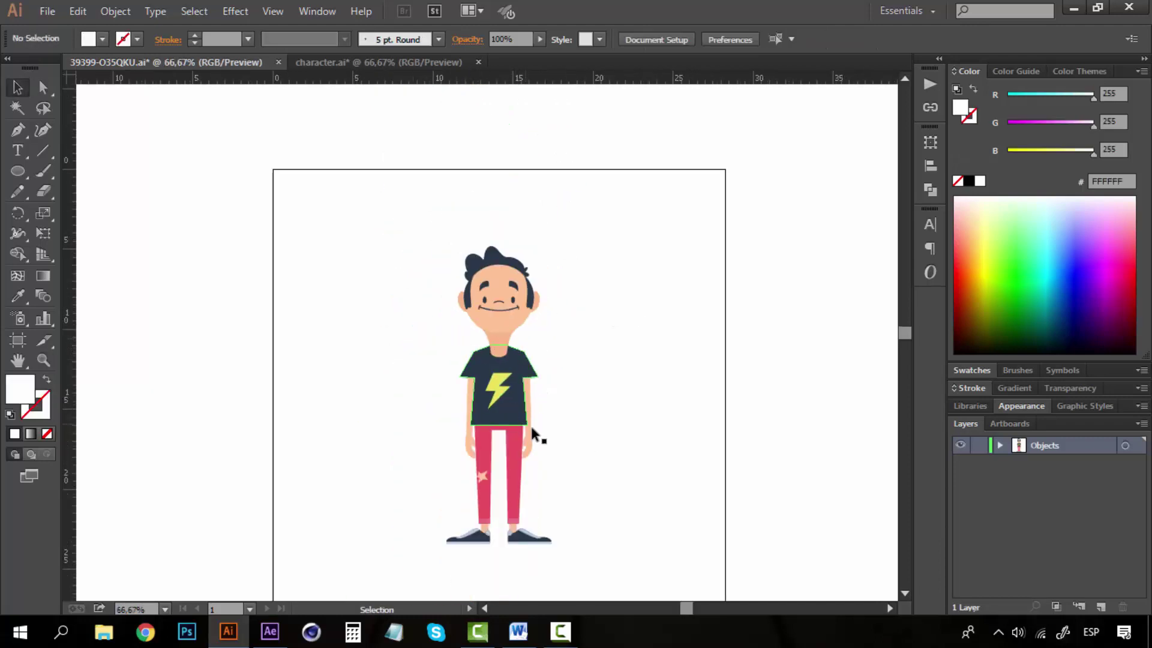
left_click(534, 420, "ctrl")
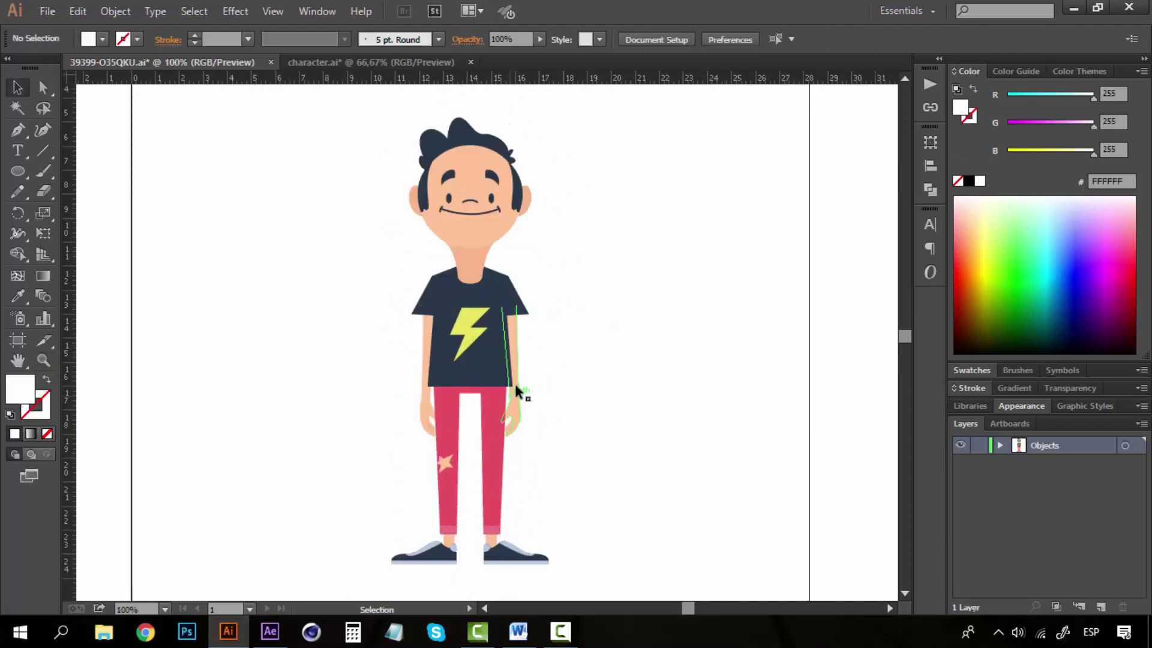
Switch to the character.ai document, select all parts of the character and clear the selection.
left_click(409, 62)
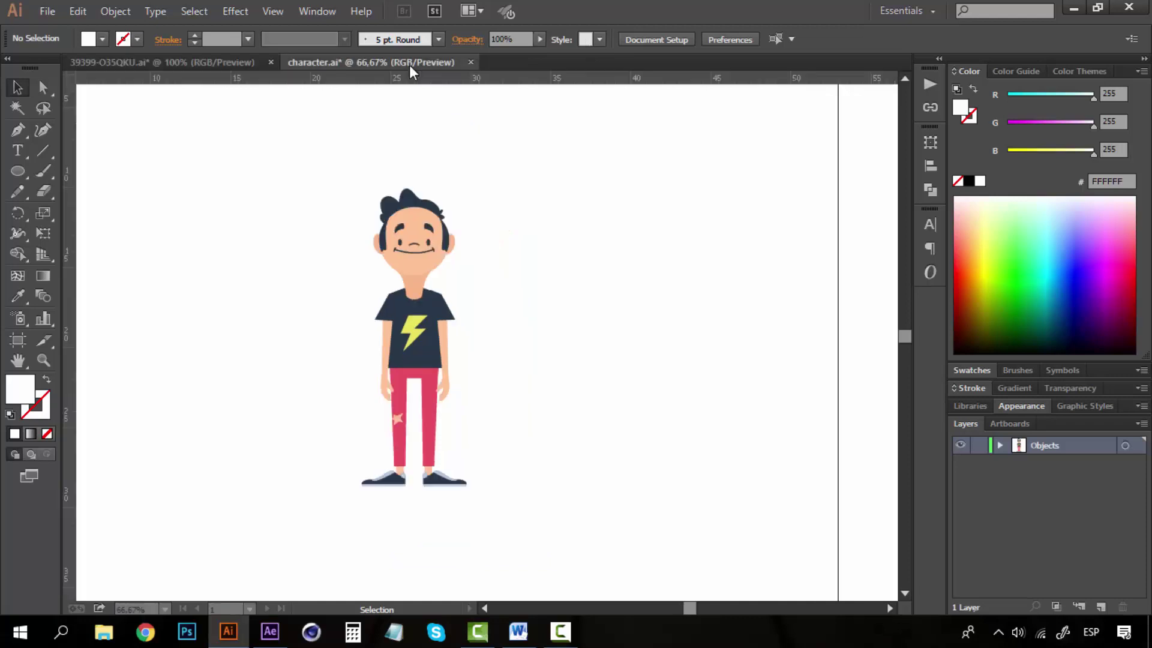
key("ctrl+space")
left_click(430, 315)
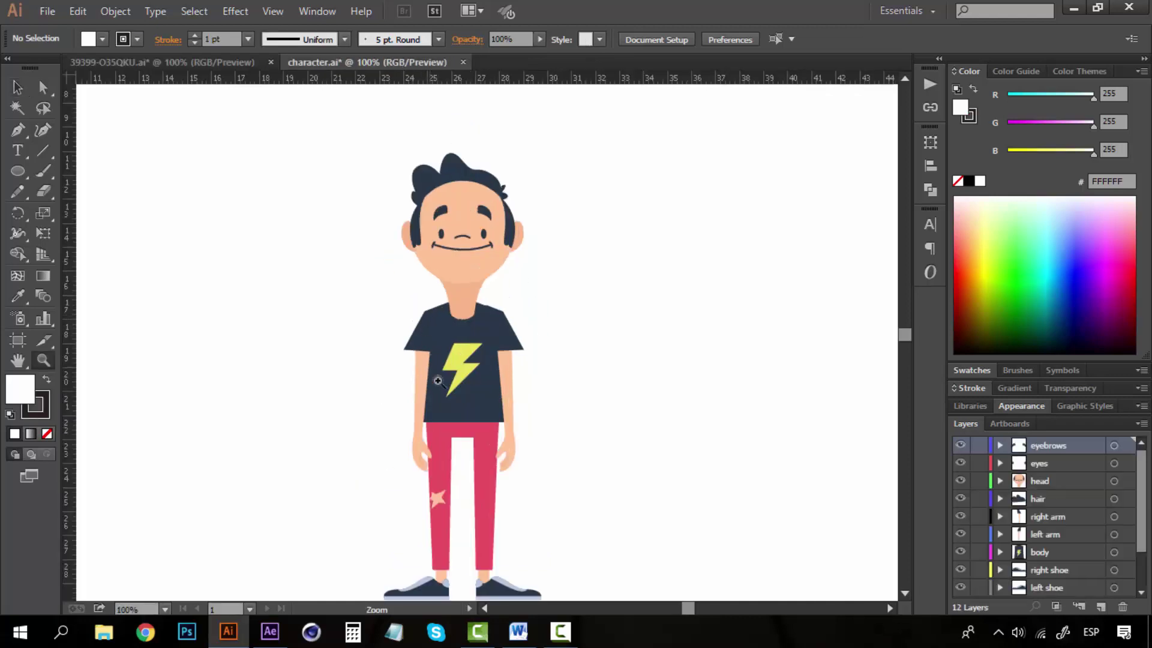
left_click(492, 405, "alt")
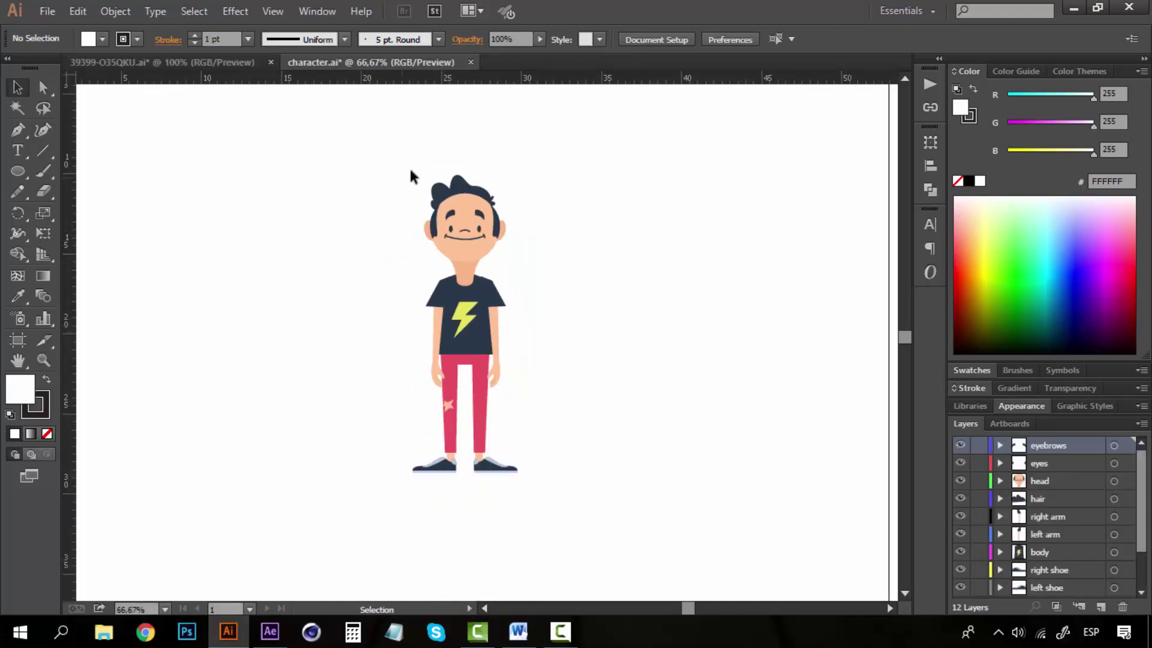
left_click_drag(384, 164, 564, 471)
left_click(602, 414)
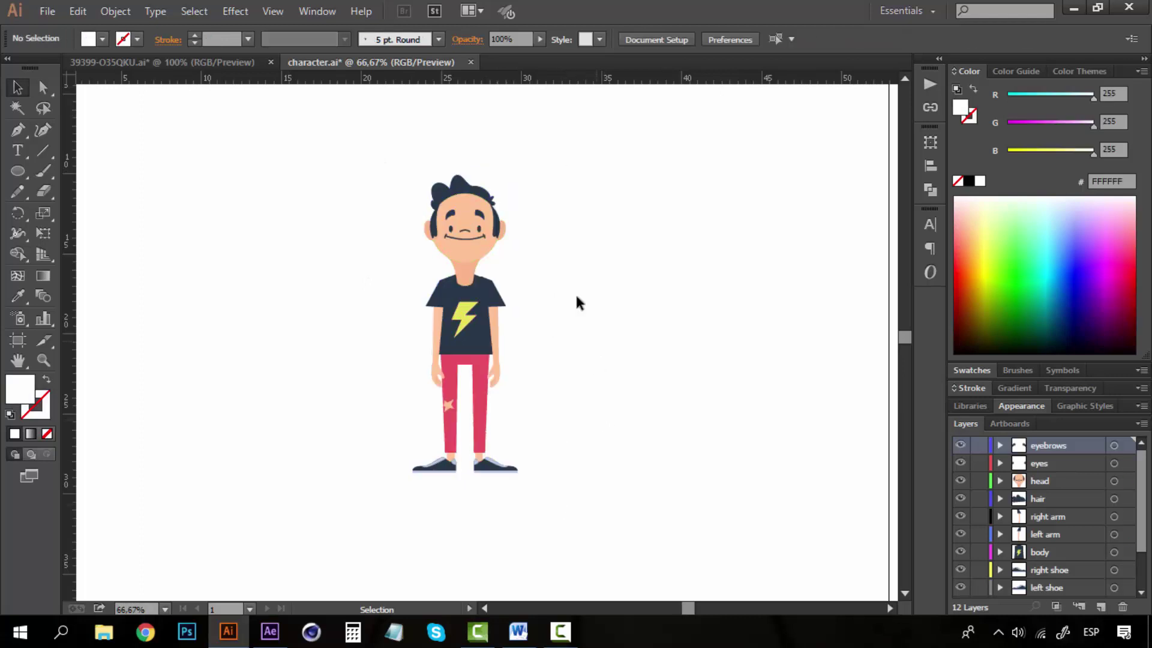
Review the list of body-part layers and select the eyebrows on the character's face.
key("ctrl+space")
left_click(503, 216)
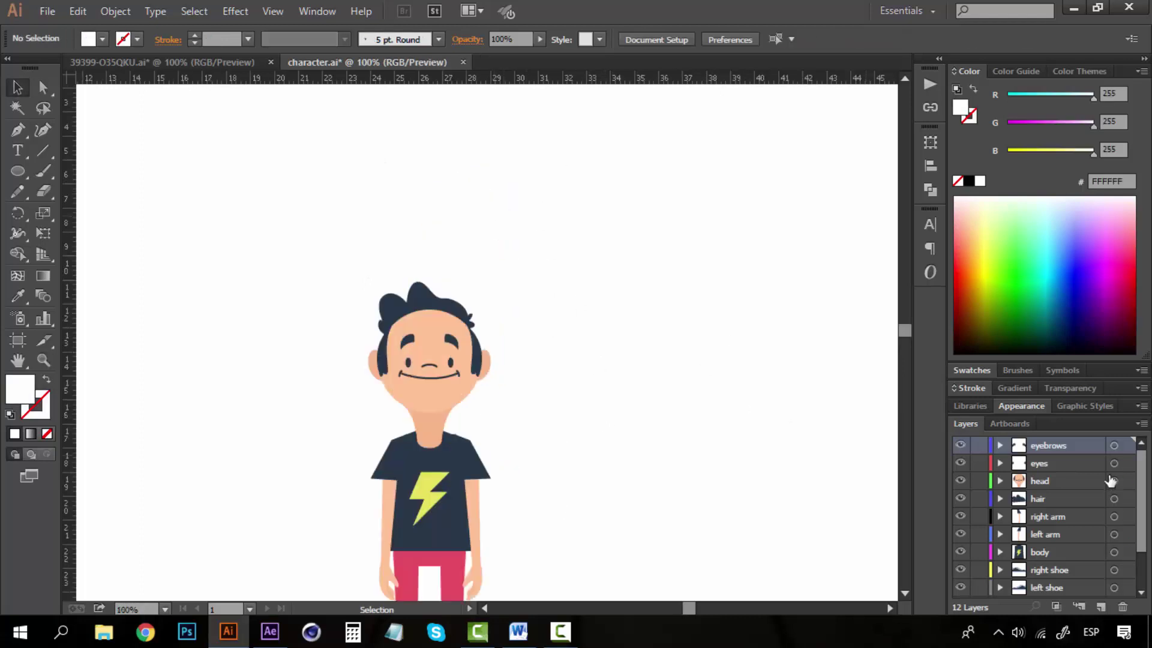
scroll(1076, 487, "down", 3)
scroll(1067, 524, "up", 3)
key("space")
left_click_drag(620, 404, 700, 315)
key("ctrl+space")
left_click(489, 271)
left_click(545, 311)
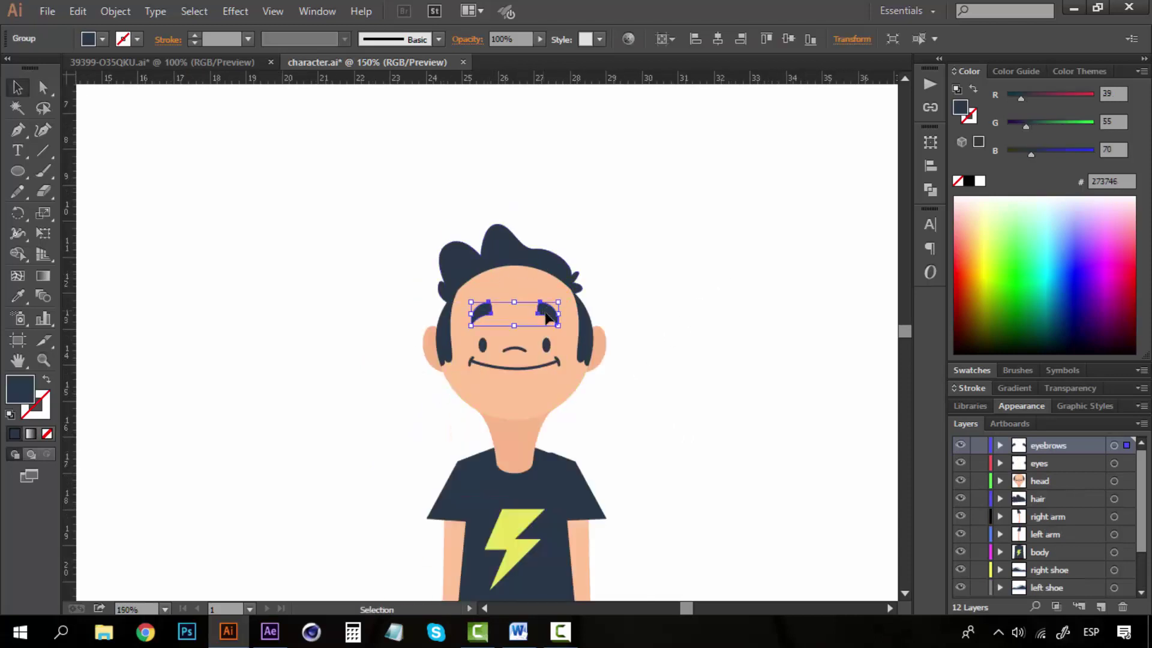
Briefly hide and show the eyes, head and hair layers one by one to check their contents, and select the right arm layer.
left_click(962, 464)
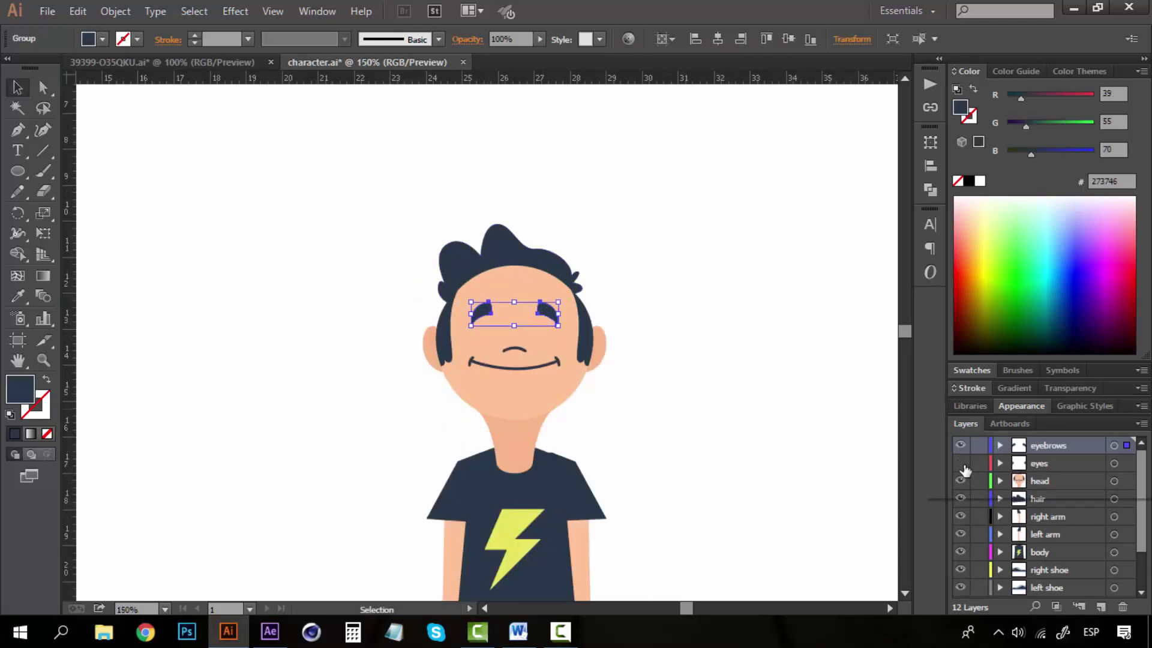
left_click(961, 464)
left_click(961, 481)
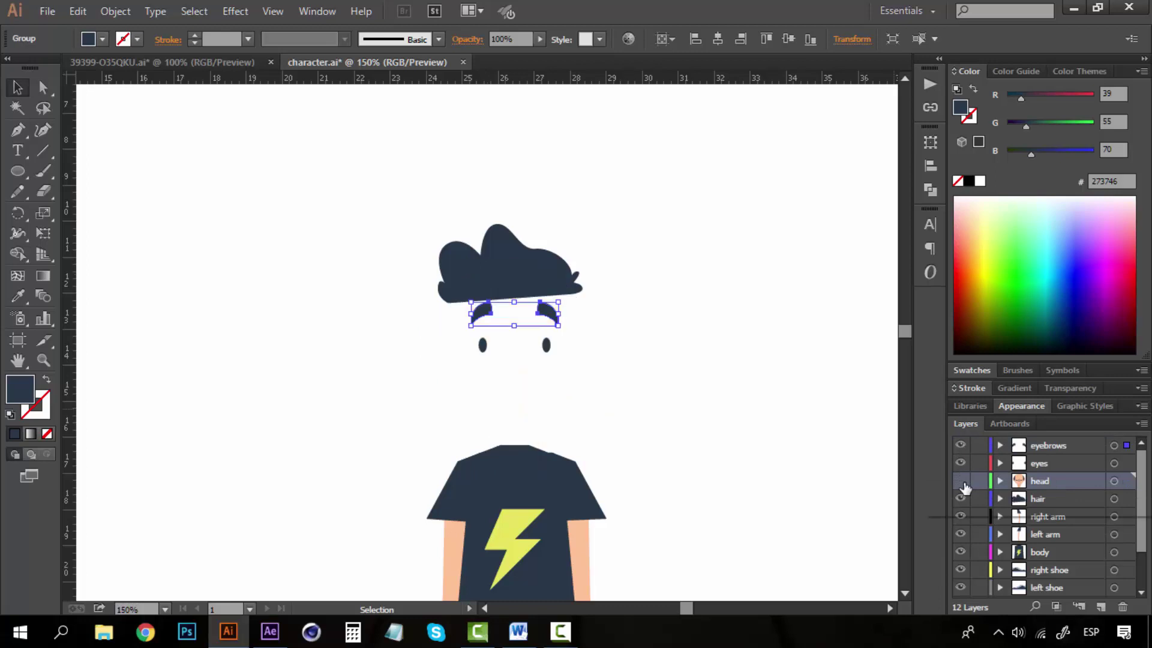
left_click(961, 481)
left_click(960, 499)
left_click(960, 500)
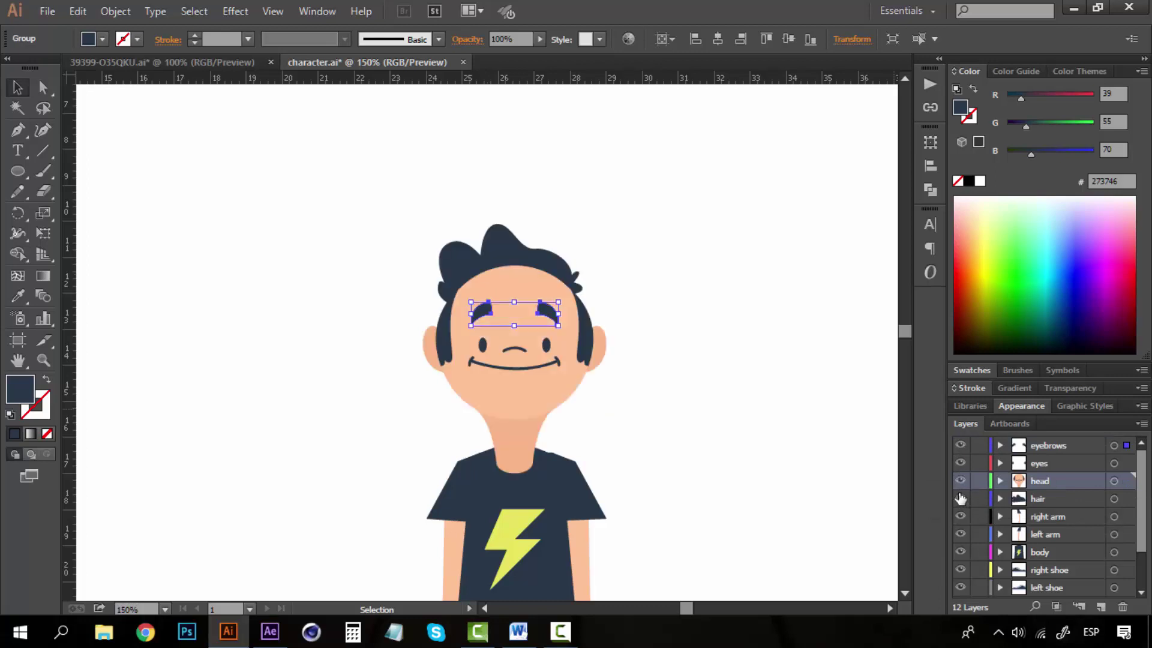
left_click(961, 499)
left_click(961, 499)
left_click(1052, 516)
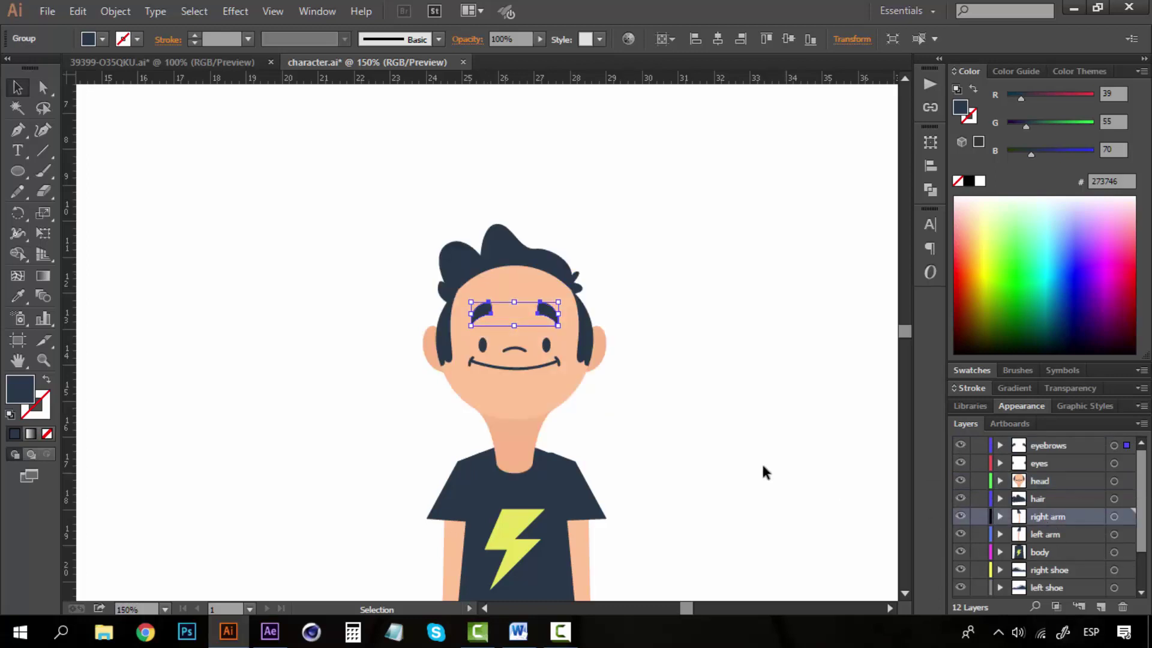
Try moving the right shoe away from the foot, undo the move and clear the selection.
scroll(765, 472, "down", 5)
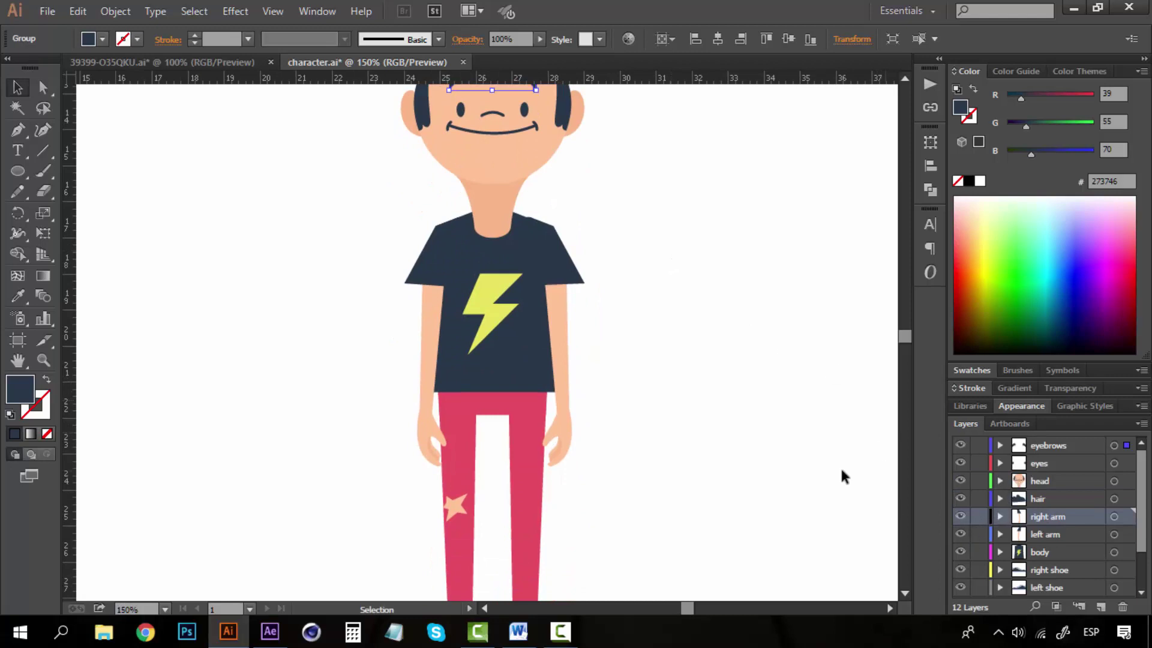
scroll(731, 455, "down", 2)
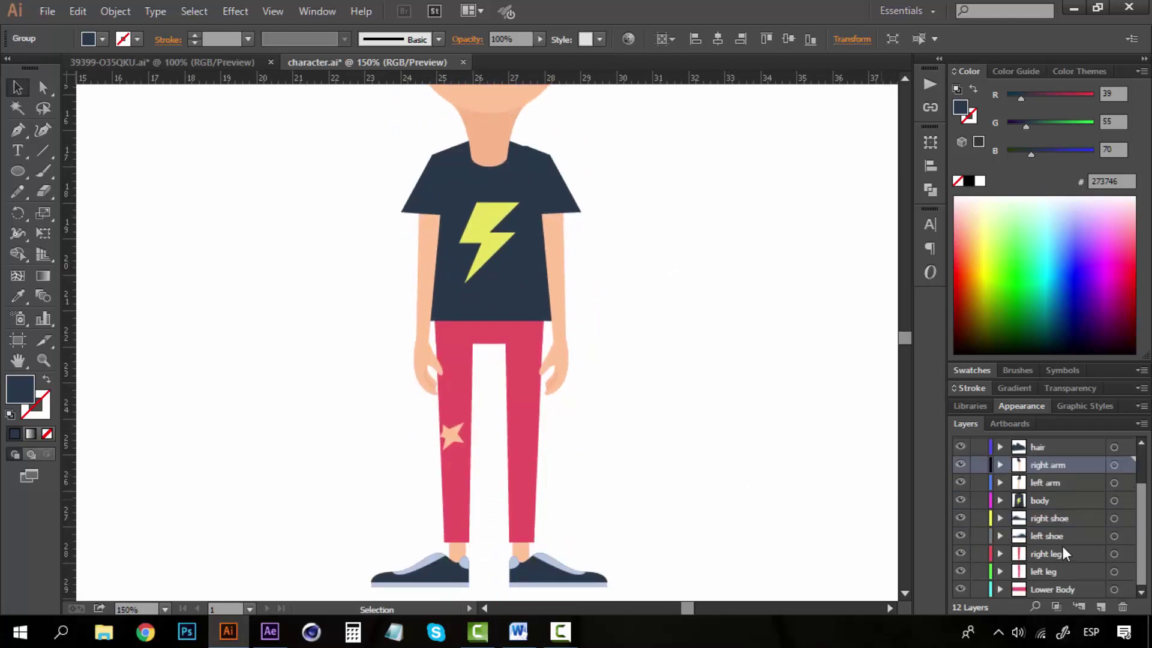
left_click_drag(582, 573, 646, 542)
key("ctrl+z")
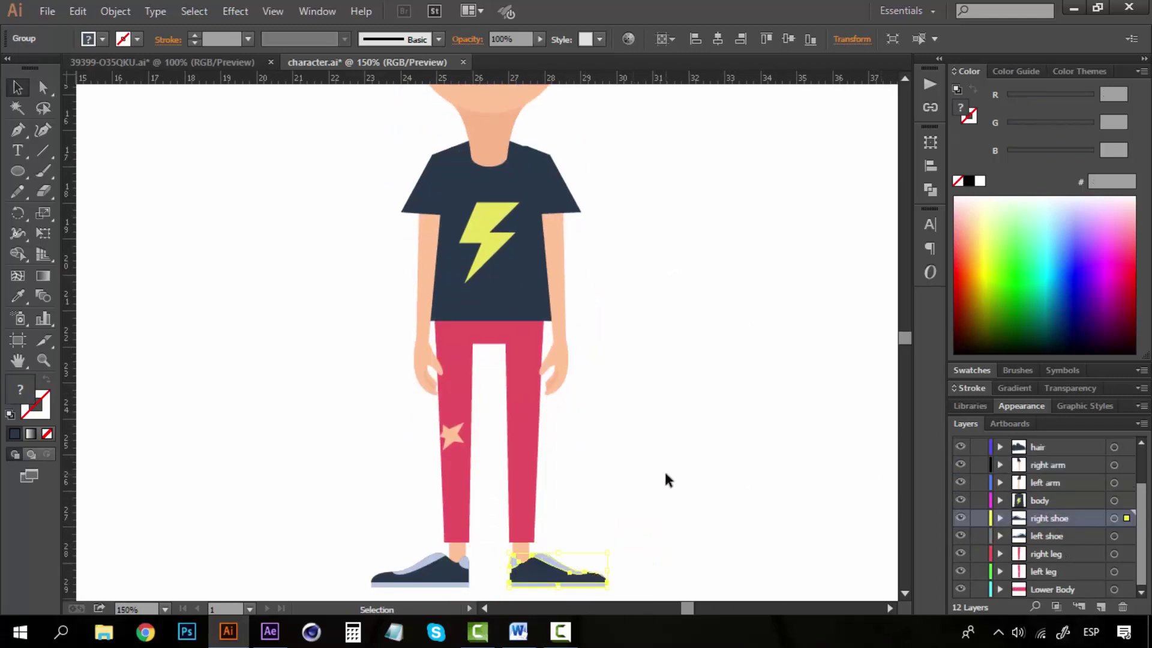
left_click(666, 478)
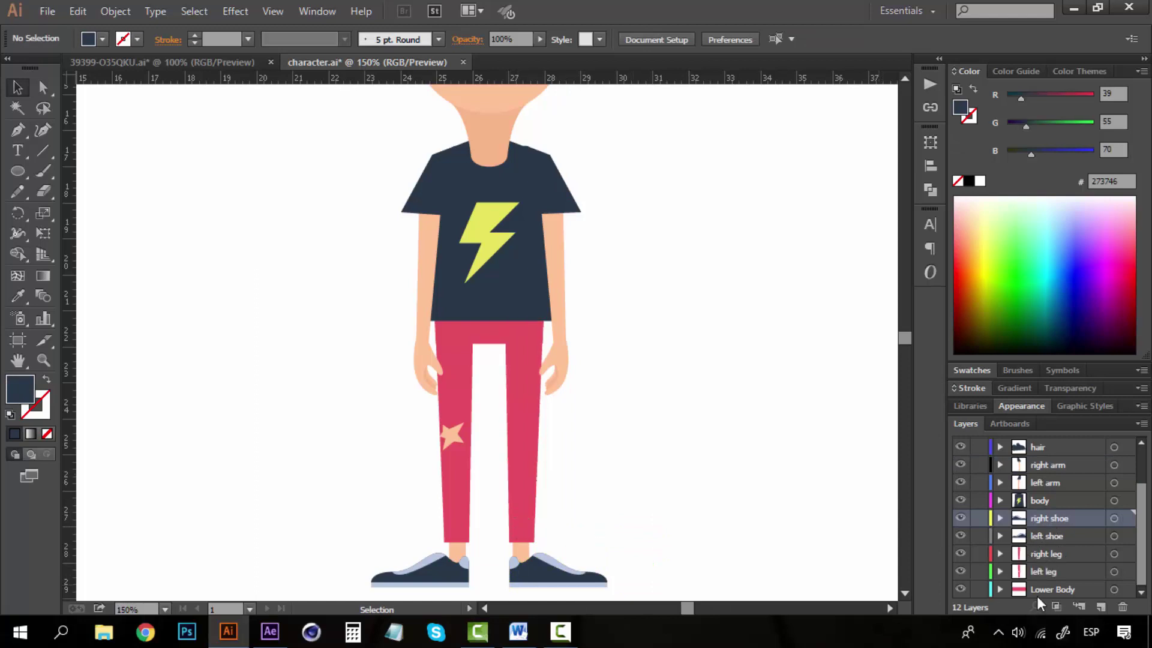
Select the Lower Body layer, try moving the hip piece sideways, undo the move and clear the selection.
left_click(1051, 589)
left_click_drag(514, 339, 560, 334)
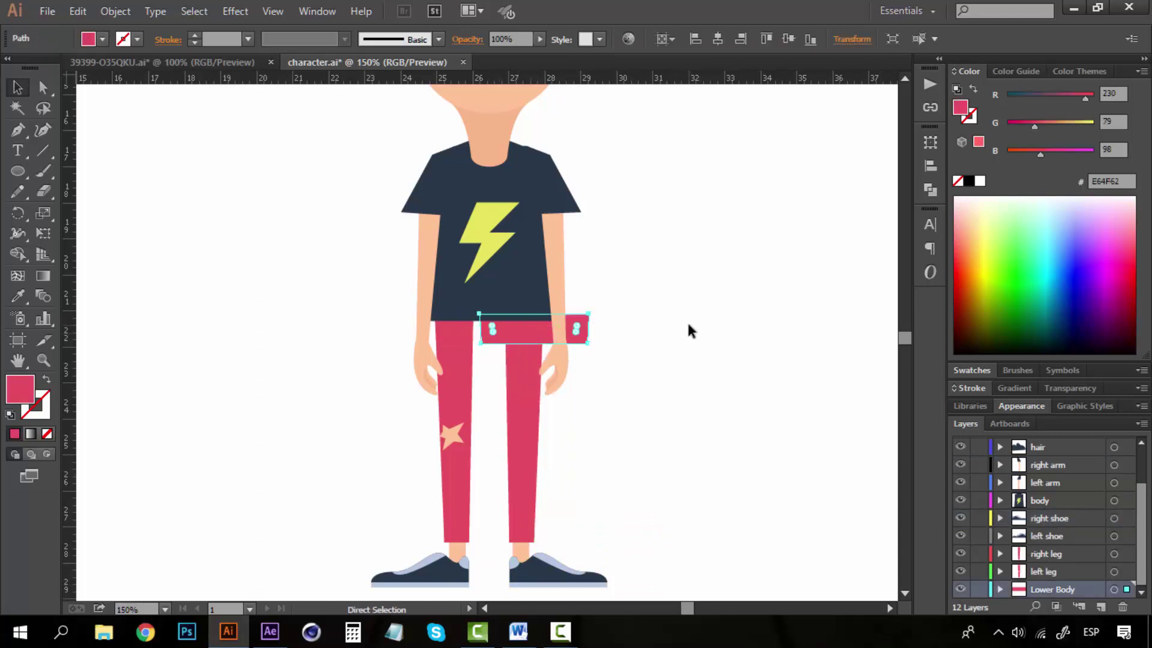
key("ctrl+z")
left_click(686, 322)
Select the eyes layer and select the character's pair of eyes on the face.
left_click_drag(623, 399, 654, 643)
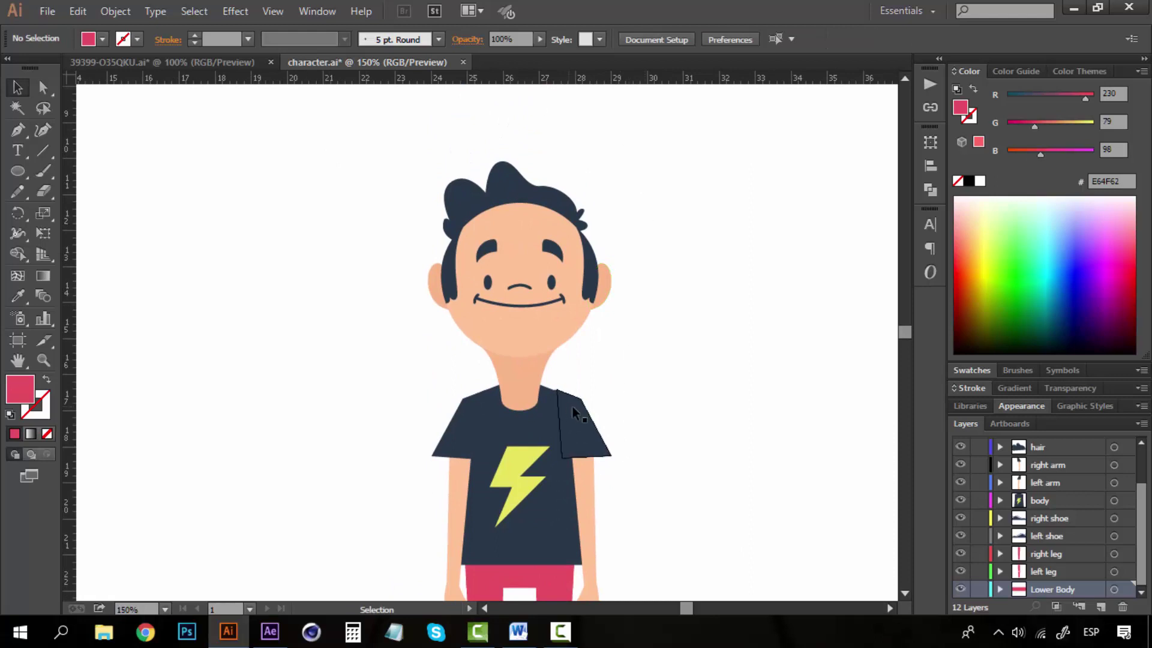
left_click(1064, 469)
scroll(1054, 462, "up", 3)
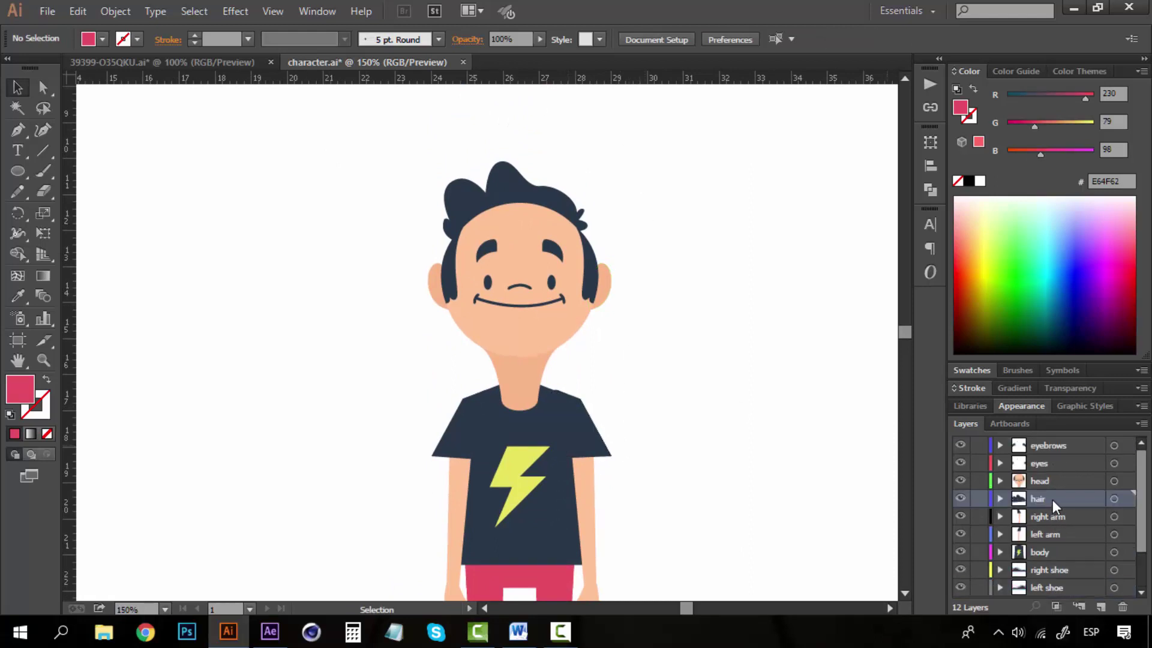
left_click(1049, 468)
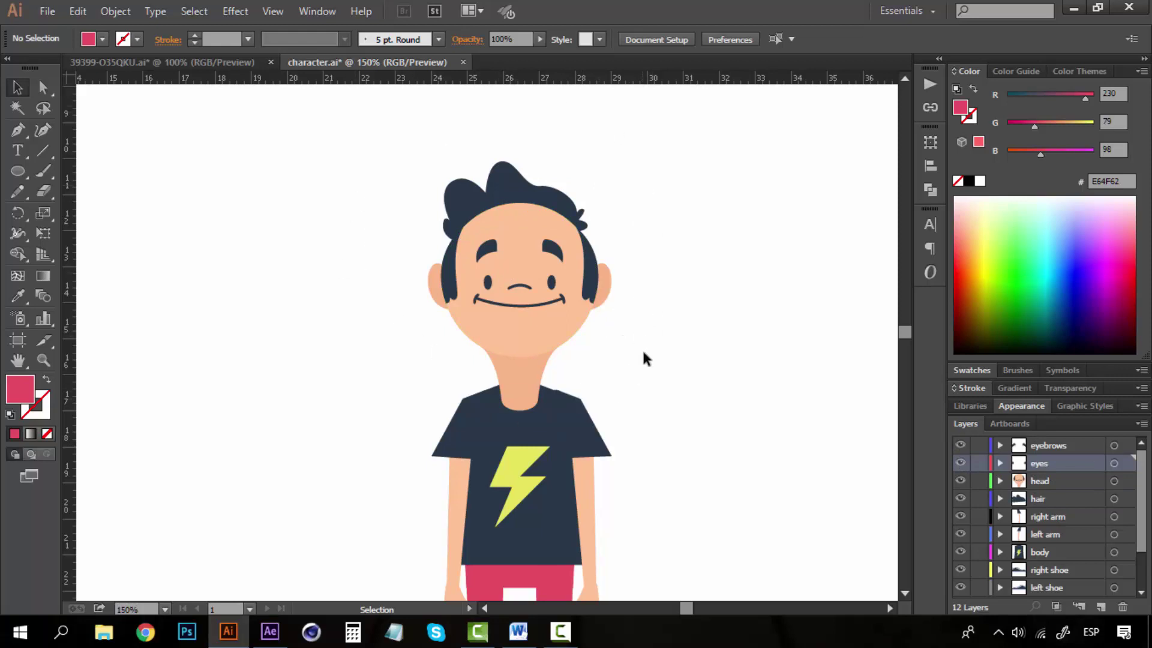
left_click(603, 333)
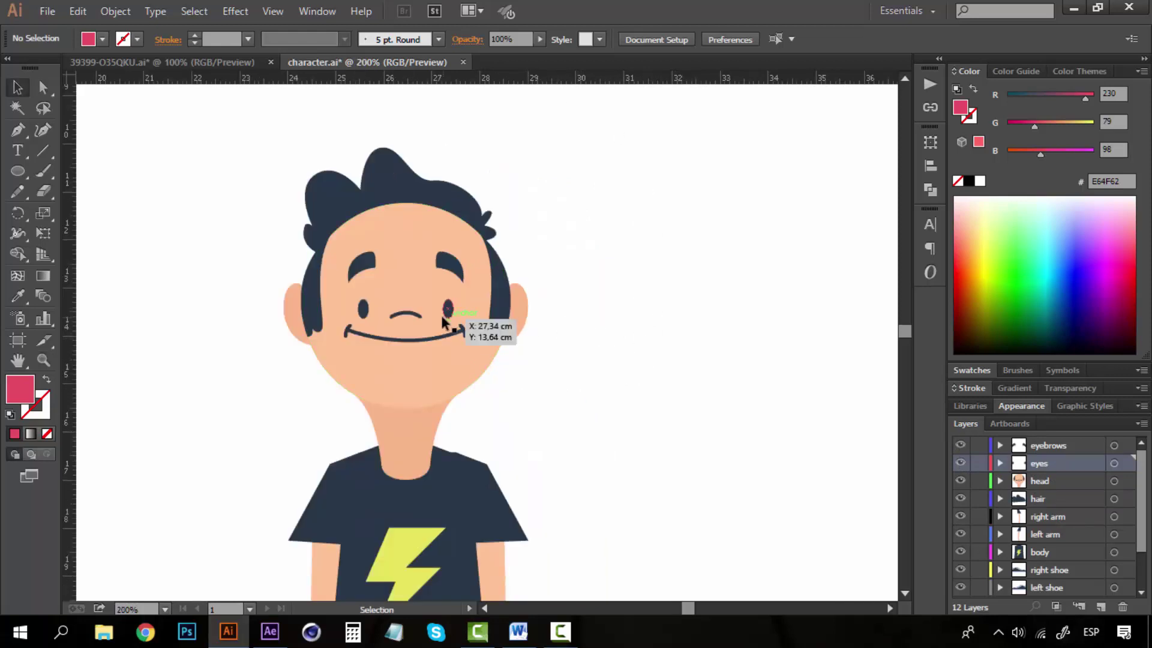
left_click(363, 309)
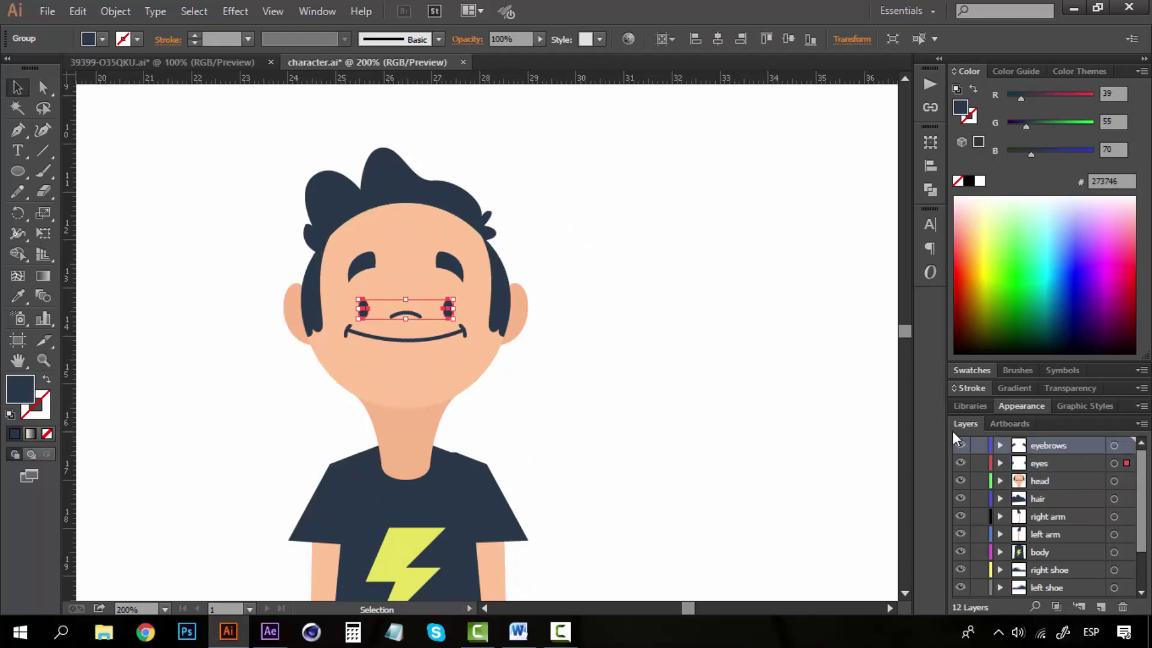
Try moving the eyebrows slightly down, restore their position, reselect them to check their layer and clear the selection.
left_click(453, 262)
key("ctrl+shift+a")
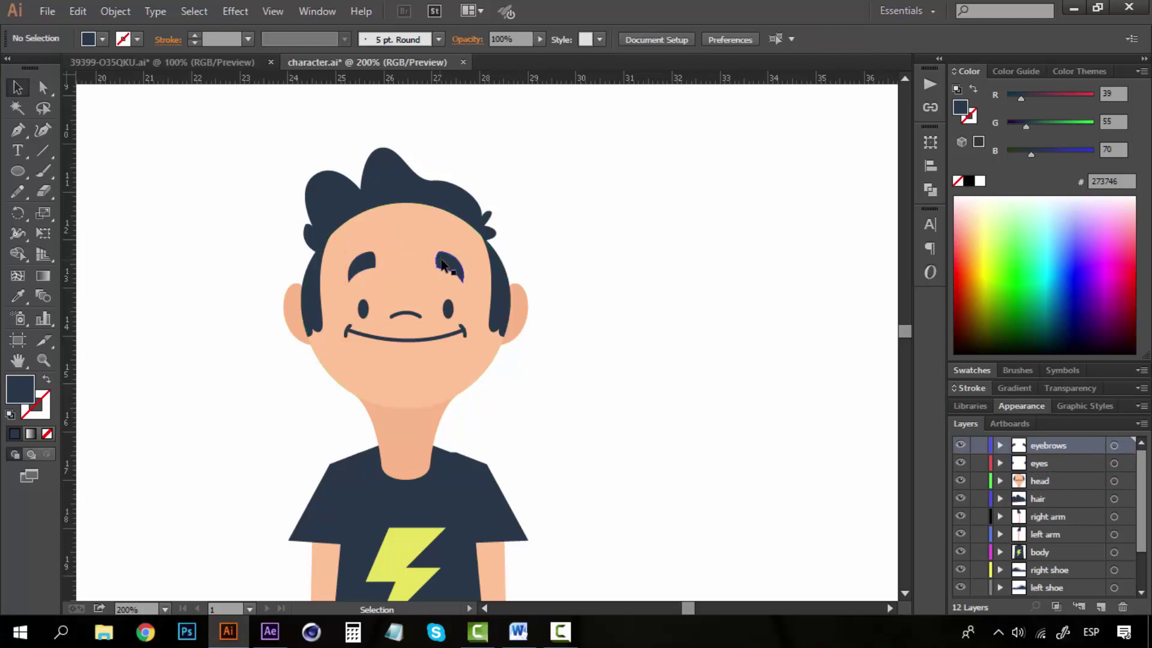
left_click_drag(444, 263, 450, 275)
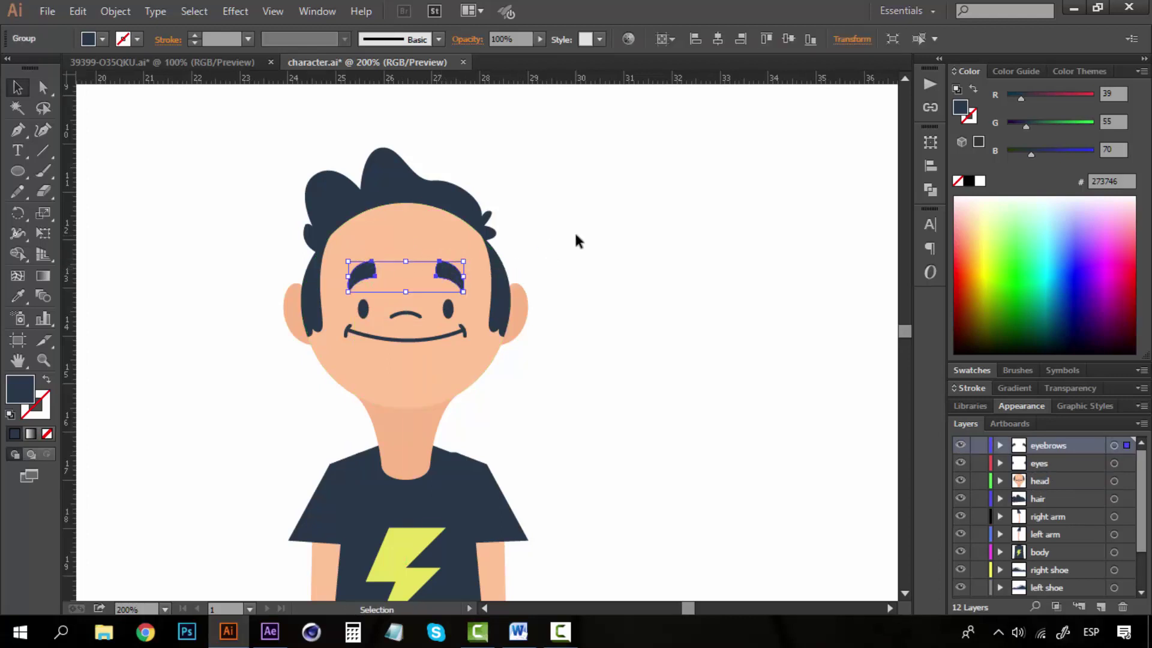
left_click(574, 231)
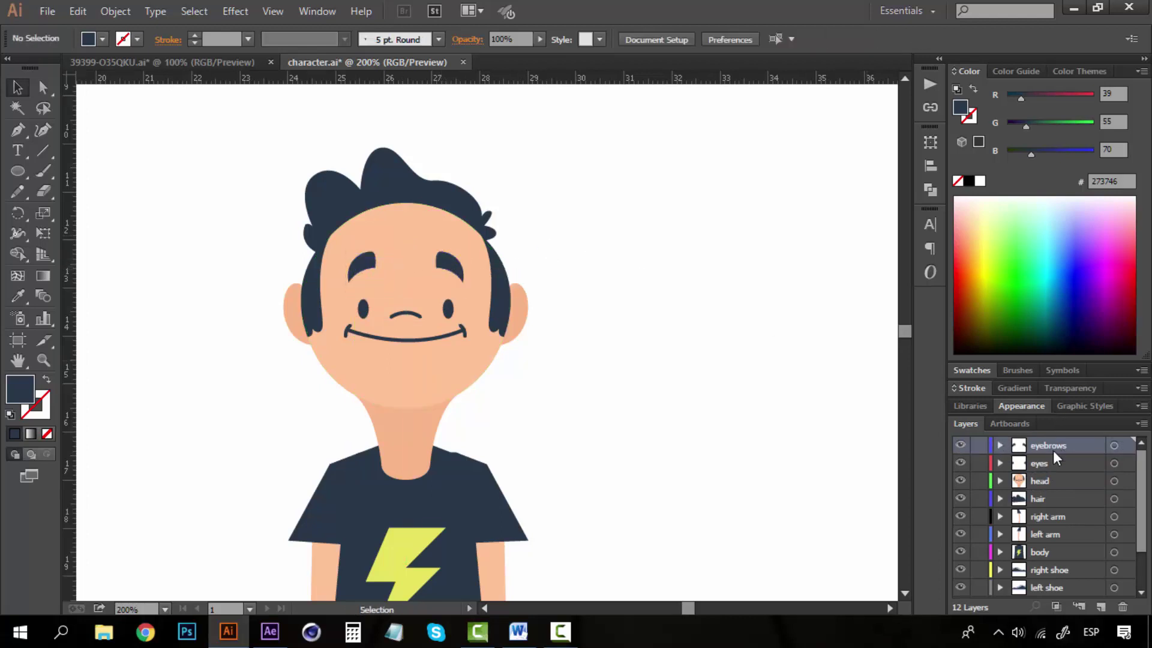
left_click(452, 259)
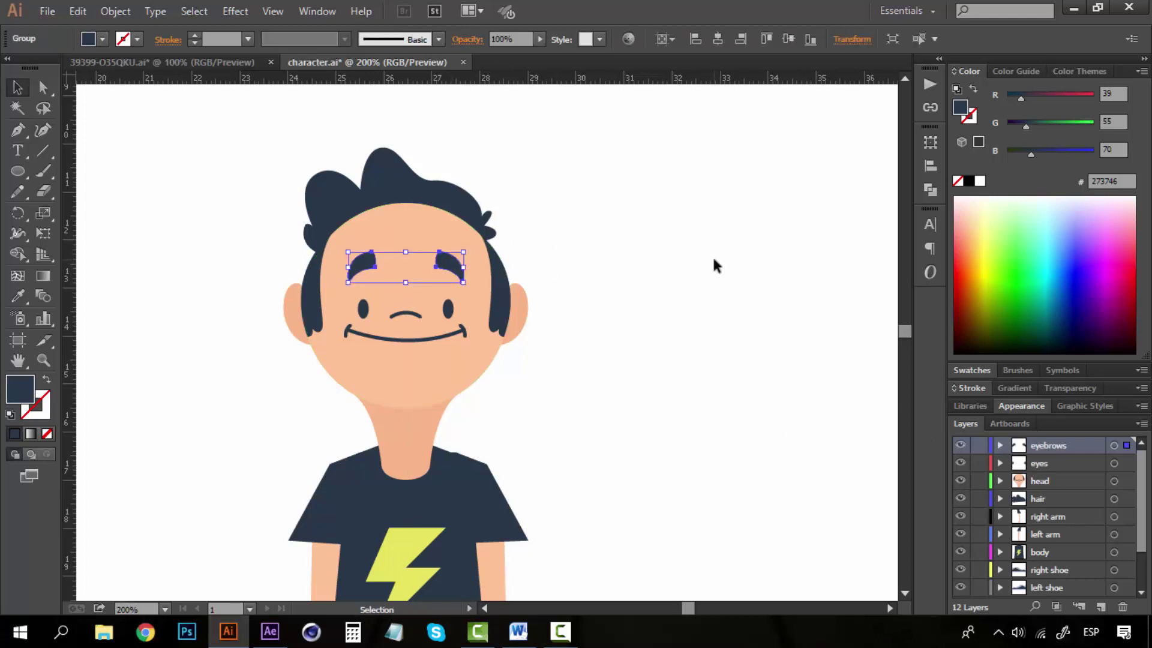
left_click(713, 260)
Select the head layer, try moving the head sideways off the body and undo the move.
left_click(1041, 483)
left_click_drag(461, 364, 290, 374)
key("ctrl+z")
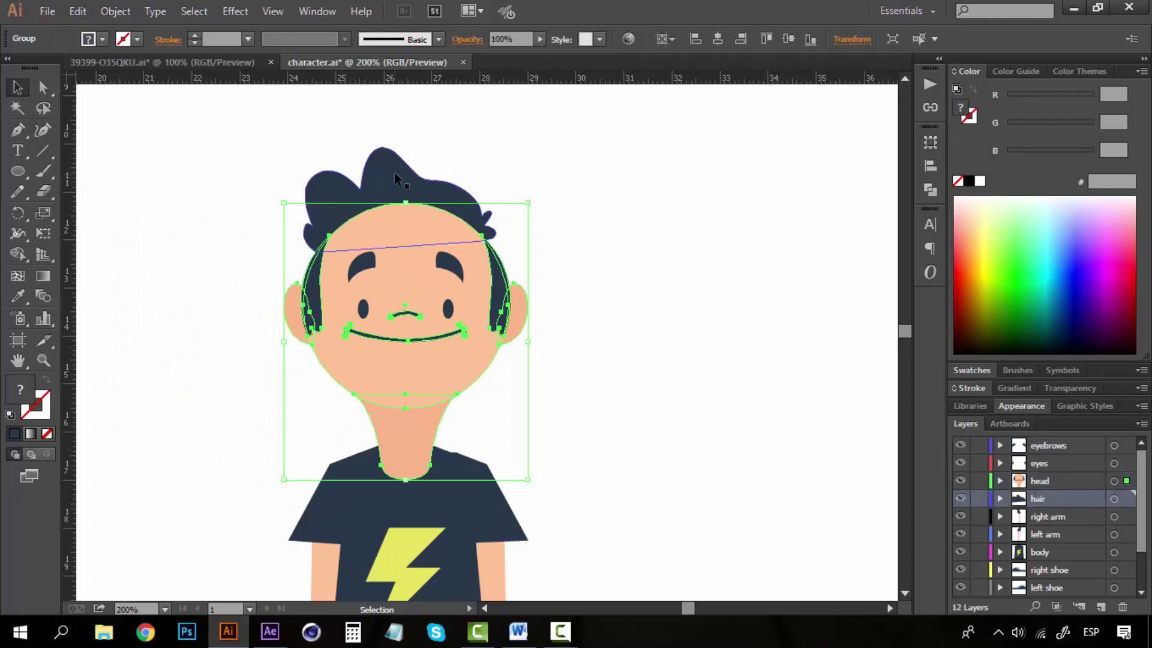
Try moving the hair on its own, restore it, select its path with Direct Selection and clear the selection.
mouse_move(395, 172)
left_mouse_down()
mouse_move(398, 140)
mouse_move(381, 177)
left_mouse_up()
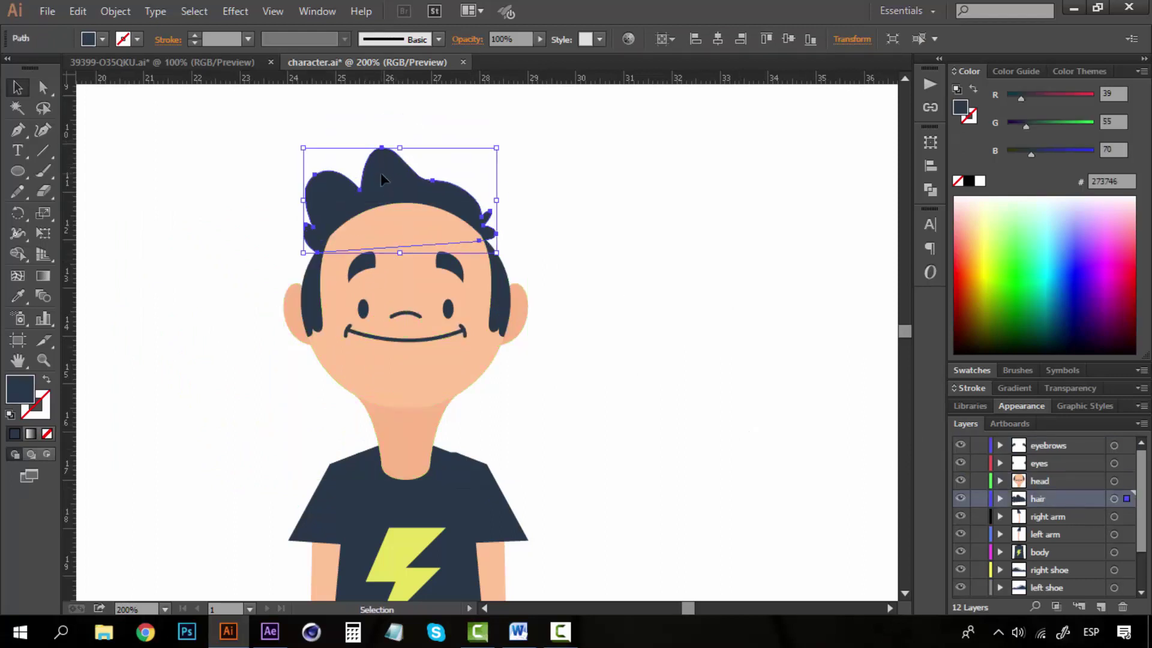
left_click(414, 146)
key("a")
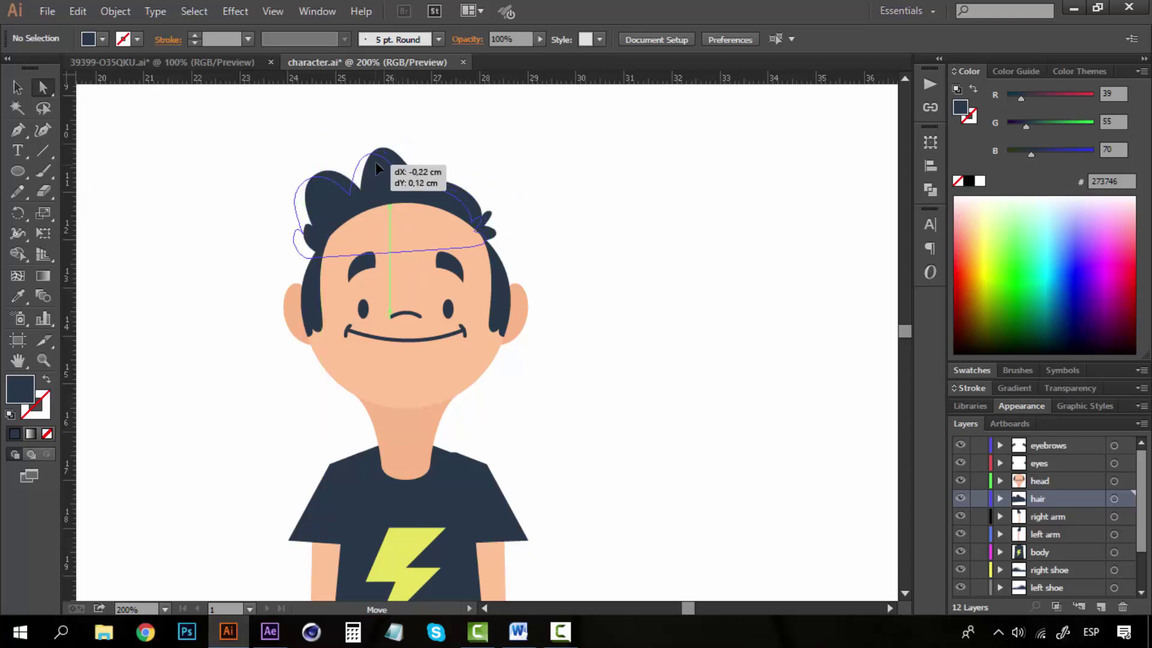
left_click(375, 160)
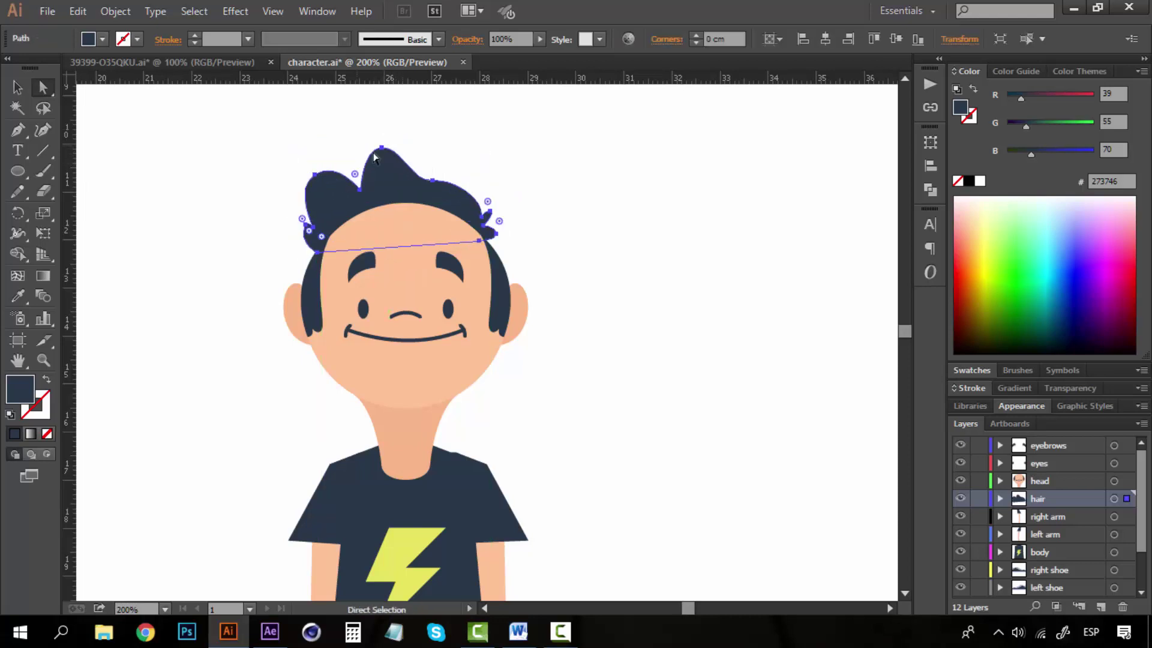
left_click(660, 250)
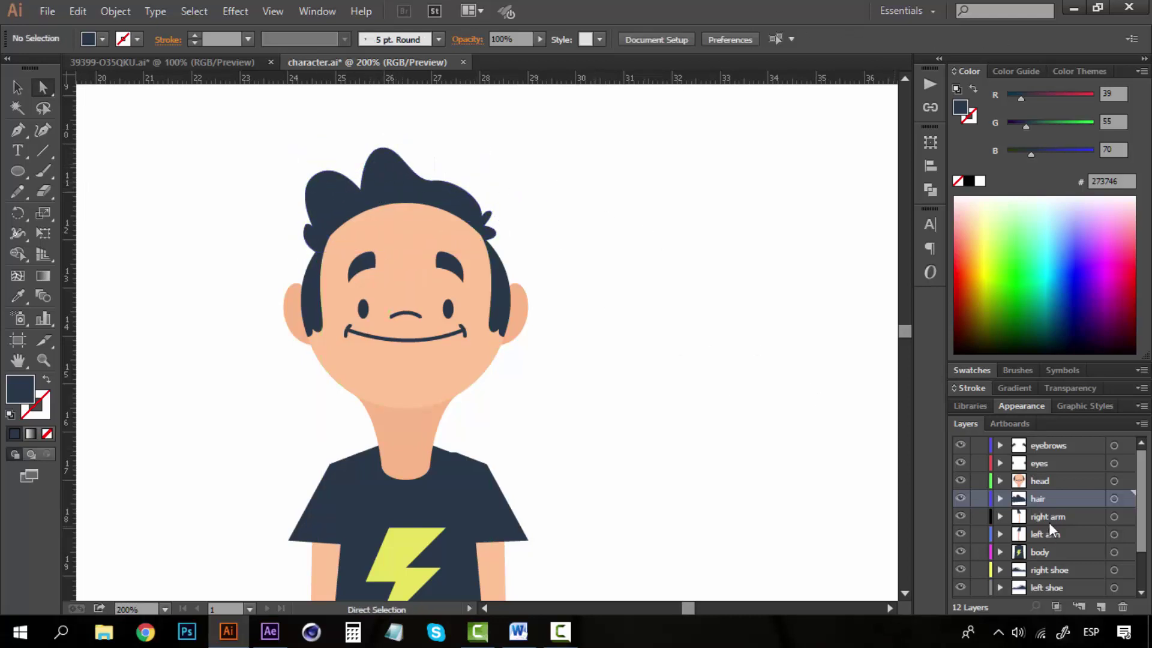
Try moving the right leg and the left leg away from the body, undoing each move.
left_click(1049, 520)
left_click_drag(629, 469, 661, 211)
key("v")
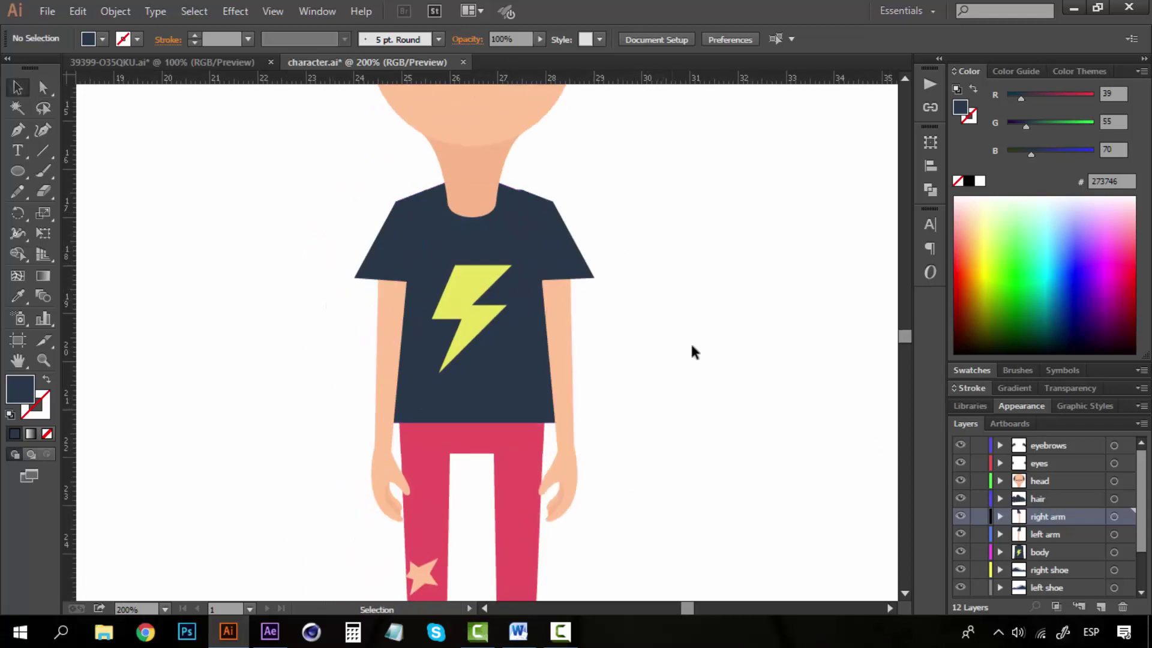
scroll(567, 409, "down", 5)
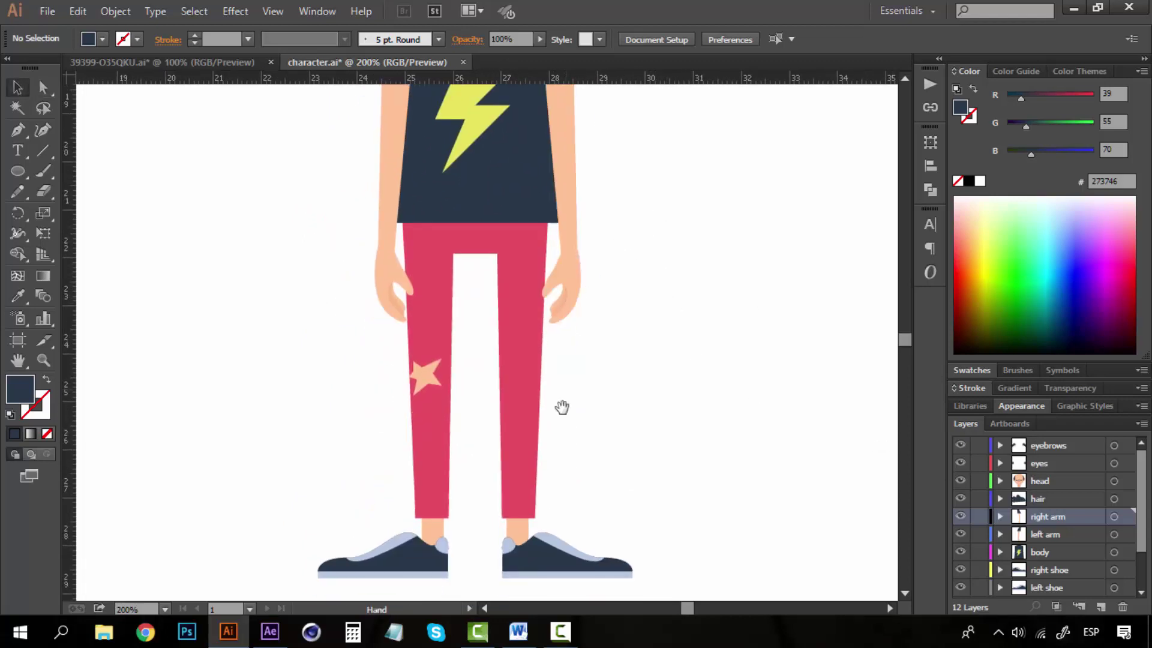
left_click(534, 444)
left_click_drag(503, 334, 714, 366)
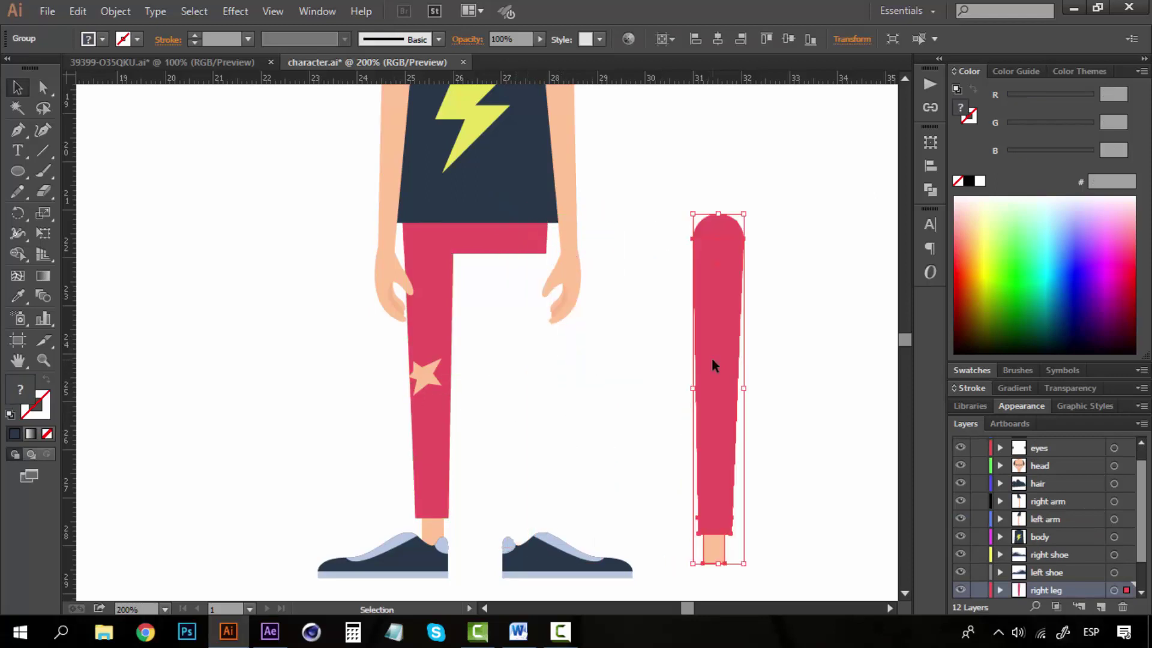
key("ctrl+z")
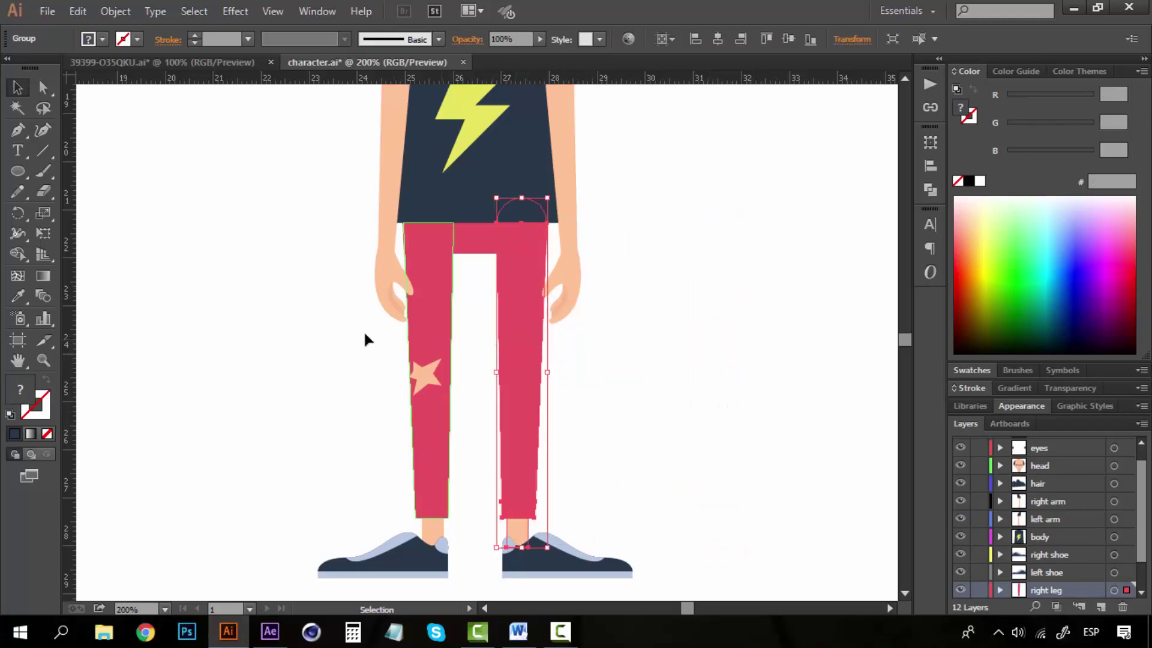
left_click_drag(432, 334, 298, 334)
key("ctrl+z")
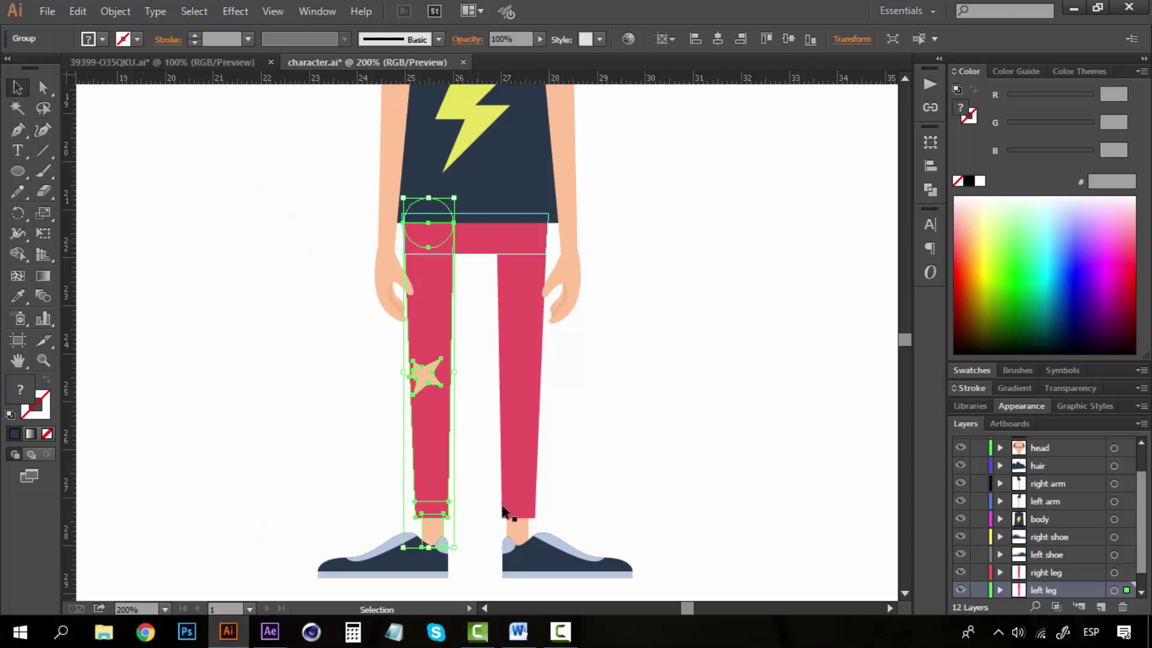
Try moving the left shoe and the right shoe outward, undo each move and clear the selection.
scroll(504, 510, "down", 3)
left_click(352, 442)
left_click_drag(352, 442, 217, 442)
key("ctrl+z")
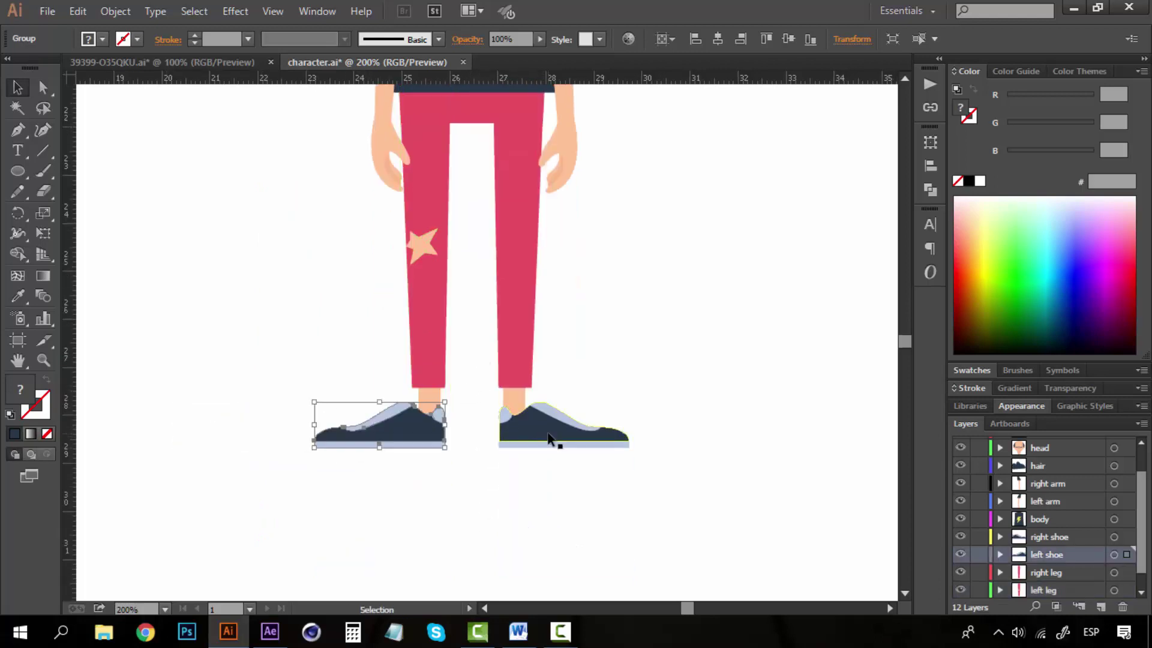
left_click_drag(549, 438, 662, 438)
key("ctrl+z")
left_click(692, 352)
Switch to the 39399-O35QKU.ai document, select the grouped character to compare its single Objects layer, and clear the selection.
scroll(1034, 547, "up", 2)
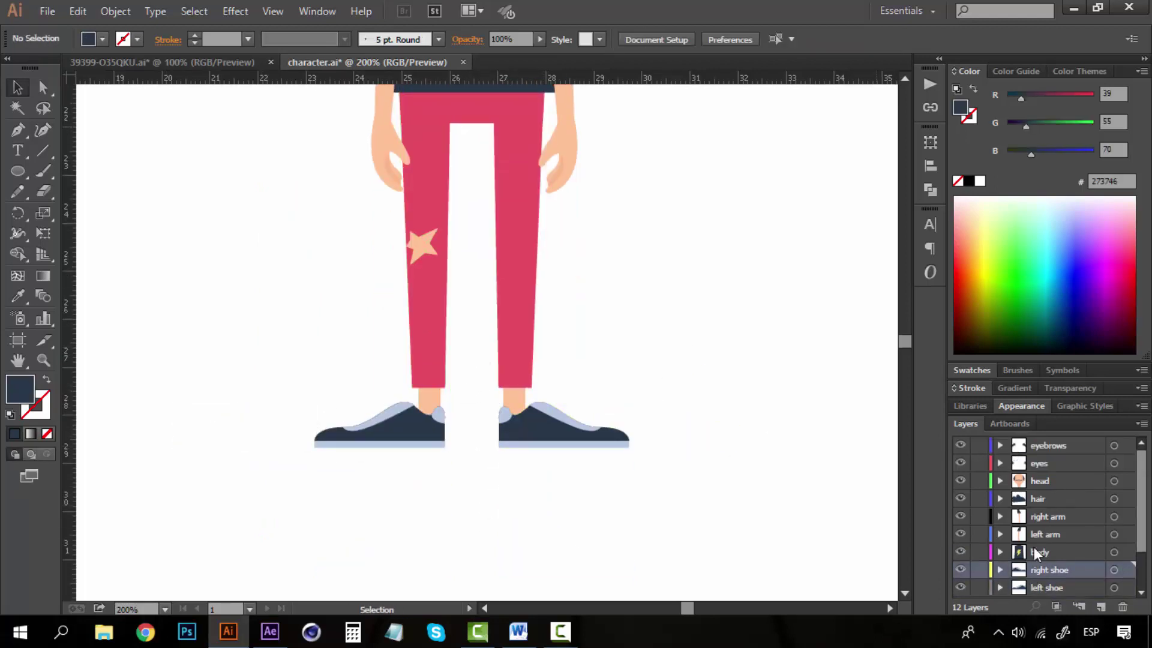
left_click(517, 218, "ctrl+alt")
left_click(517, 218, "ctrl+alt")
left_click(511, 234, "ctrl+alt")
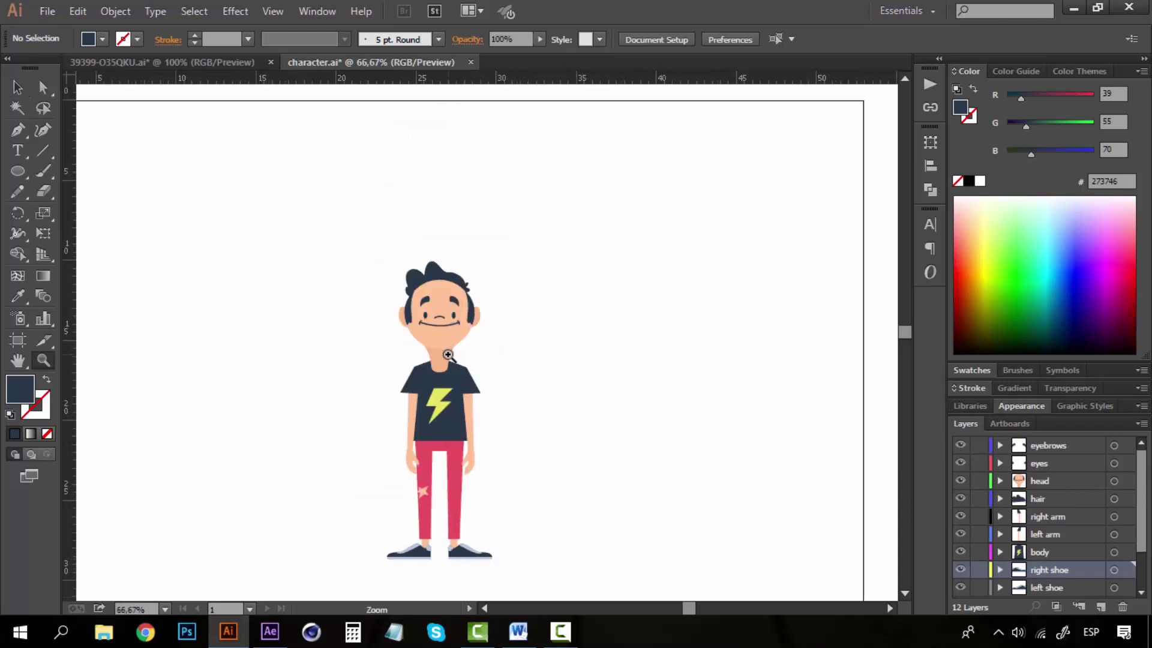
left_click(445, 351, "ctrl")
scroll(447, 369, "down", 2)
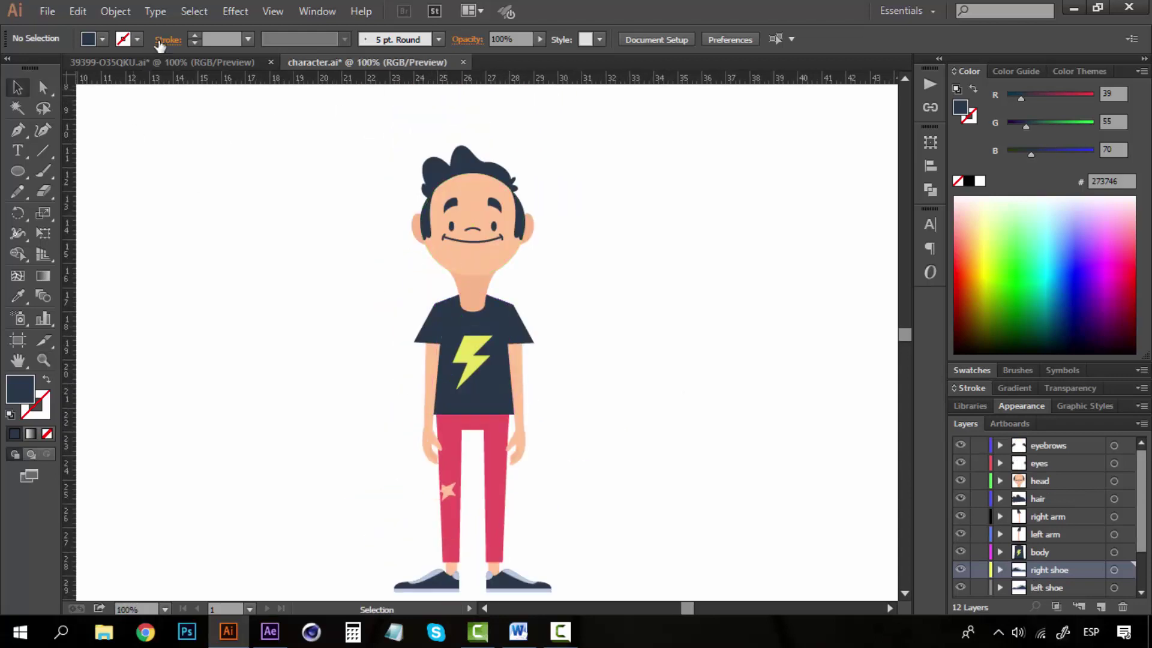
left_click(175, 63)
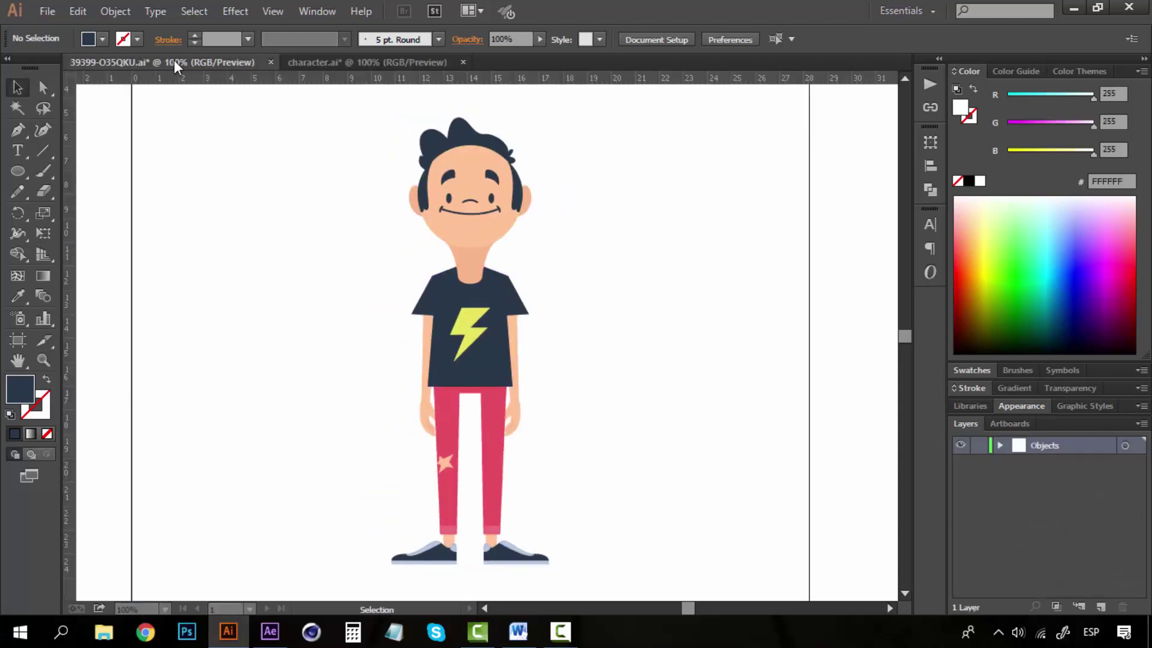
left_click_drag(484, 329, 496, 369)
left_click(491, 270)
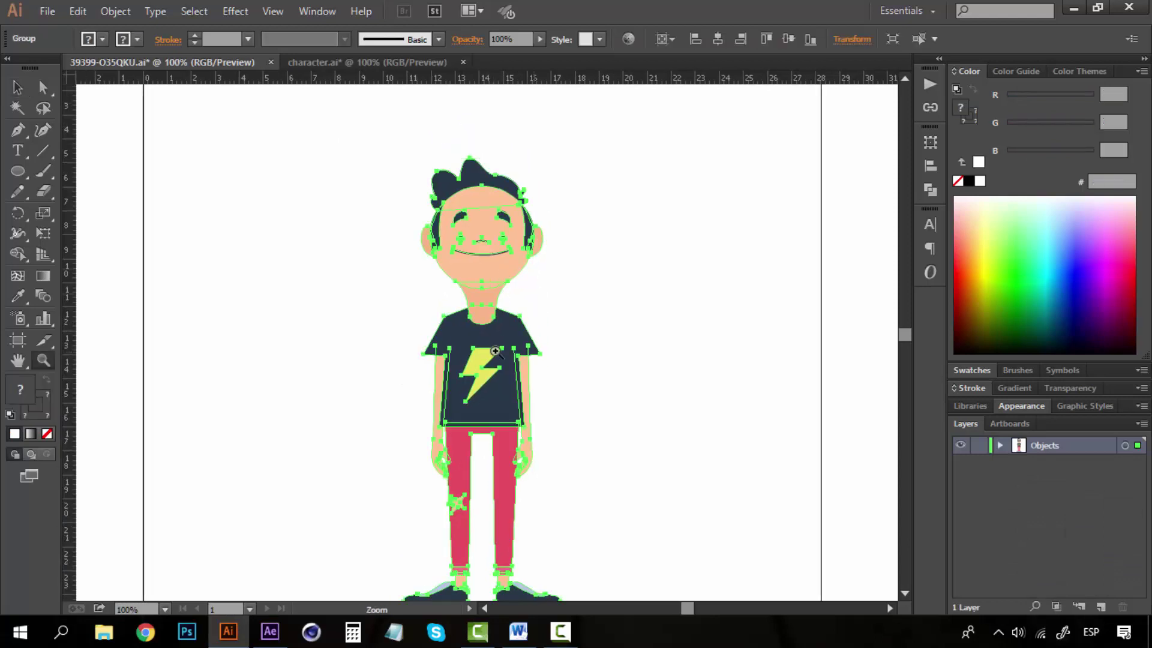
left_click(495, 351, "alt")
key("v")
left_click(573, 324)
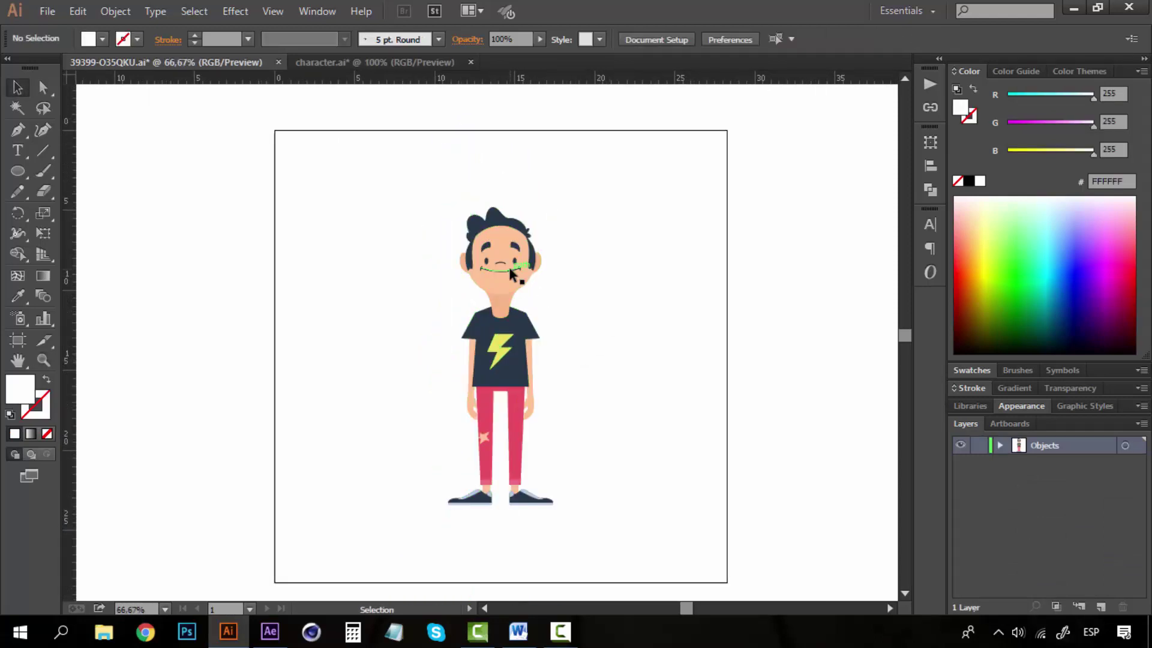
Inspect the grouped character up close, from the hair and face down to the legs and shoes.
left_click(509, 265)
left_click(665, 461)
key("z")
left_click(529, 293)
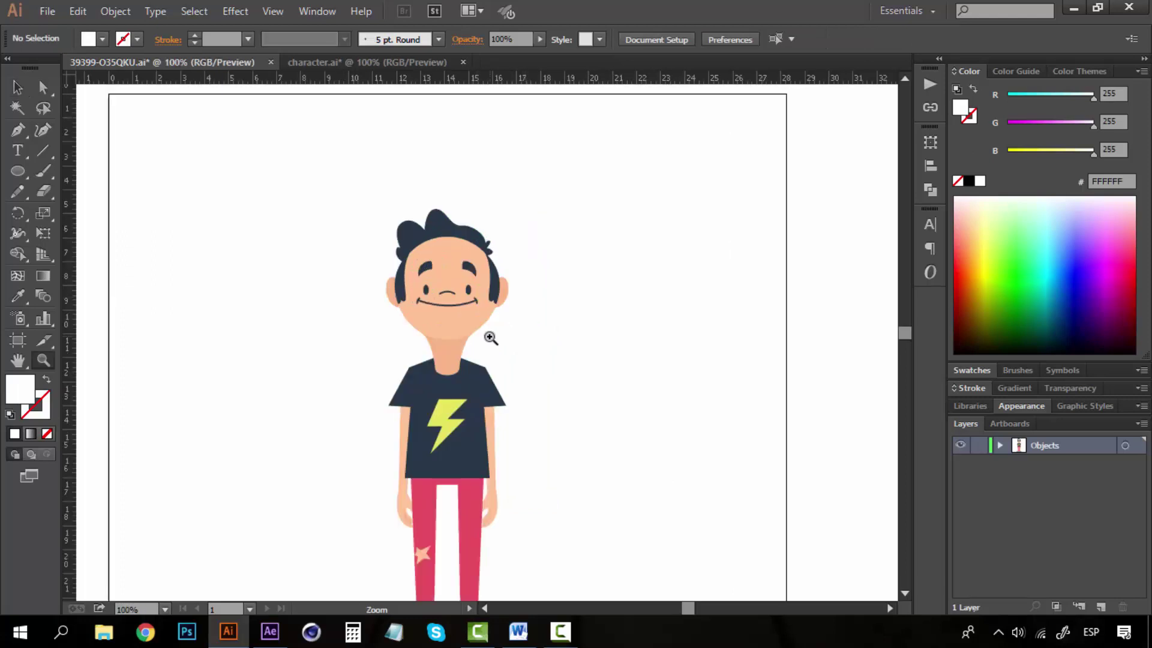
left_click(490, 337)
left_click_drag(208, 280, 264, 213)
left_click_drag(542, 248, 547, 337)
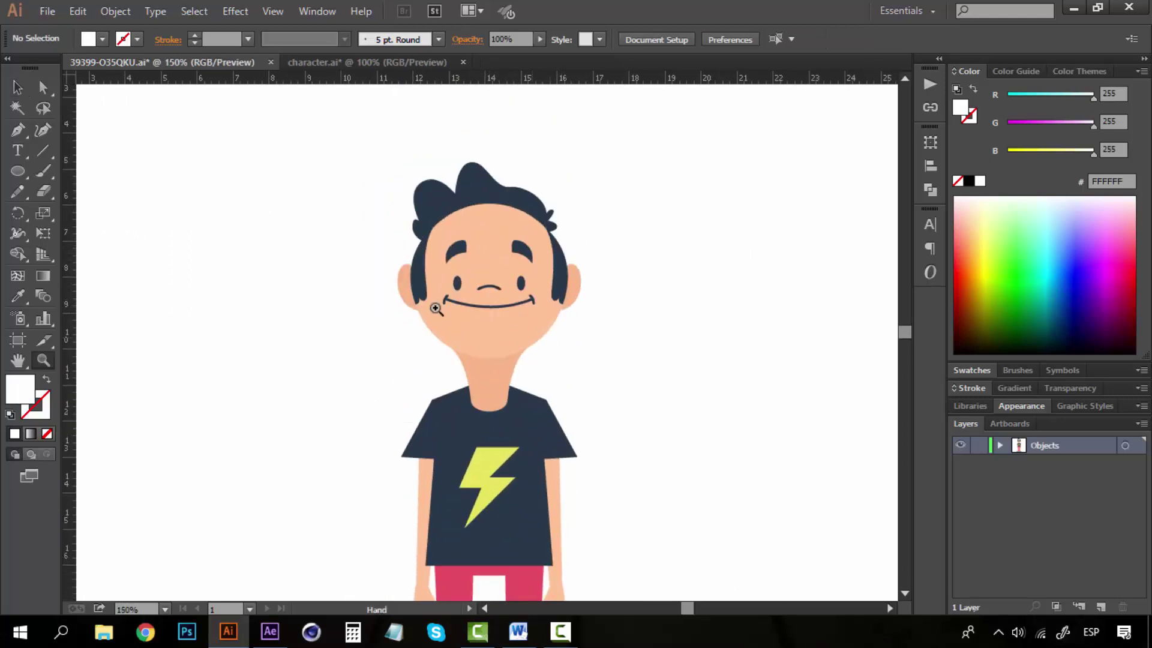
left_click(471, 268)
left_click(462, 452, "alt")
left_click(462, 452, "alt")
left_click_drag(435, 410, 378, 359)
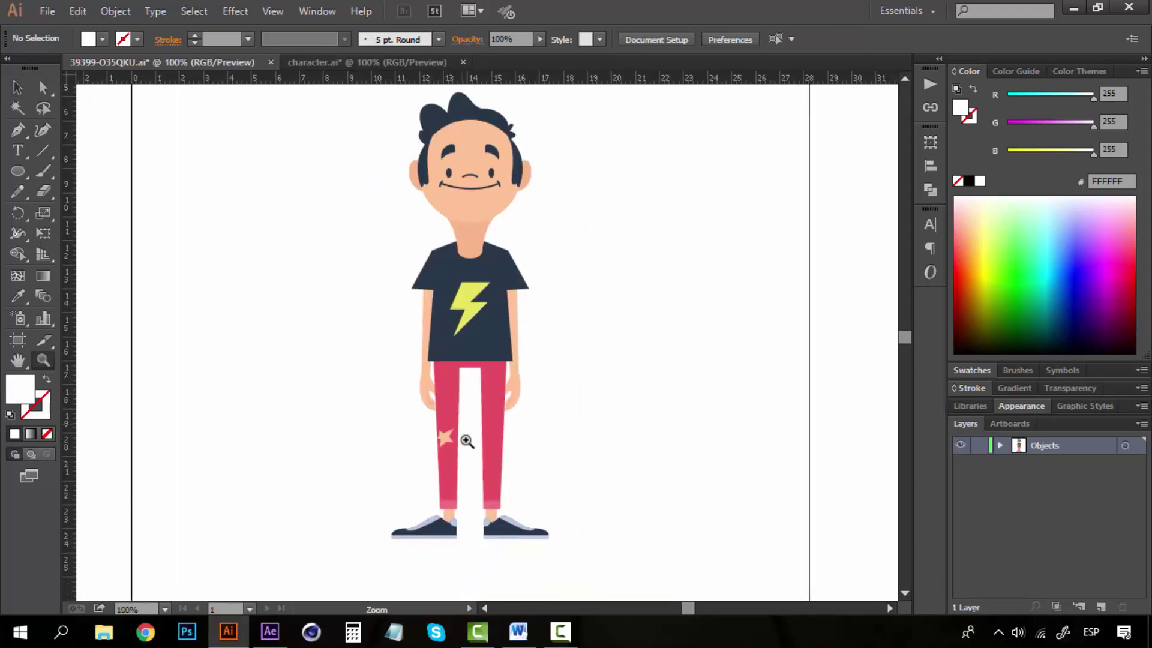
left_click(468, 324, "alt")
left_click(469, 317)
left_click_drag(517, 252, 480, 277)
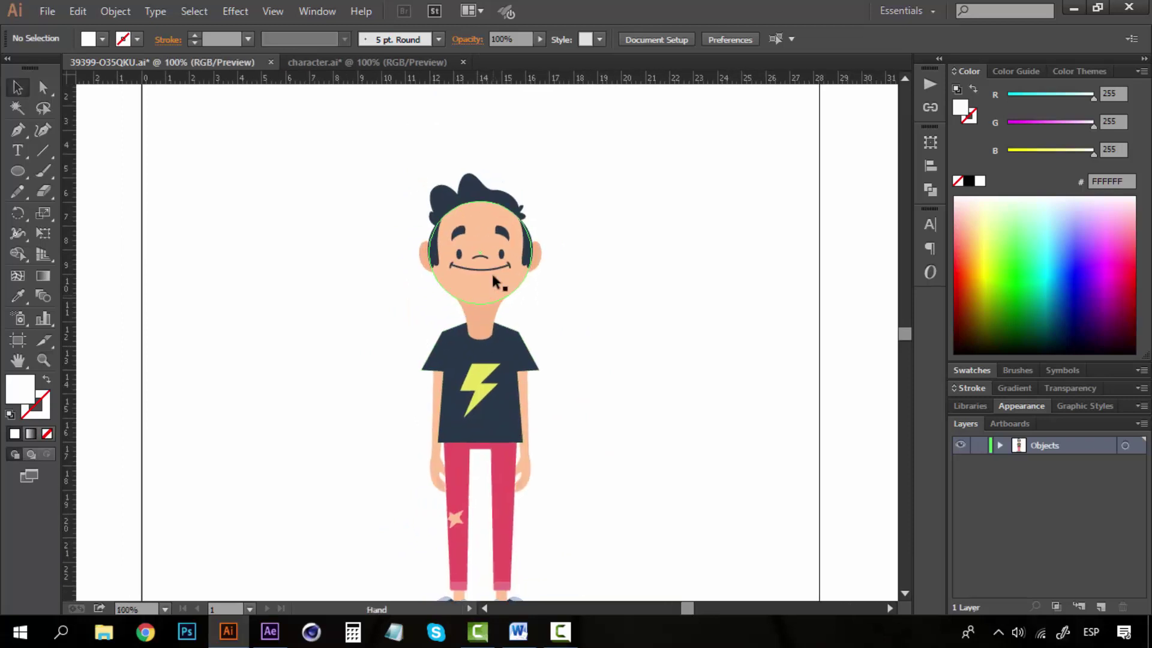
Select the whole character, ungroup it into its separate parts and clear the selection.
left_click(510, 250)
left_click(624, 253)
left_click(519, 240)
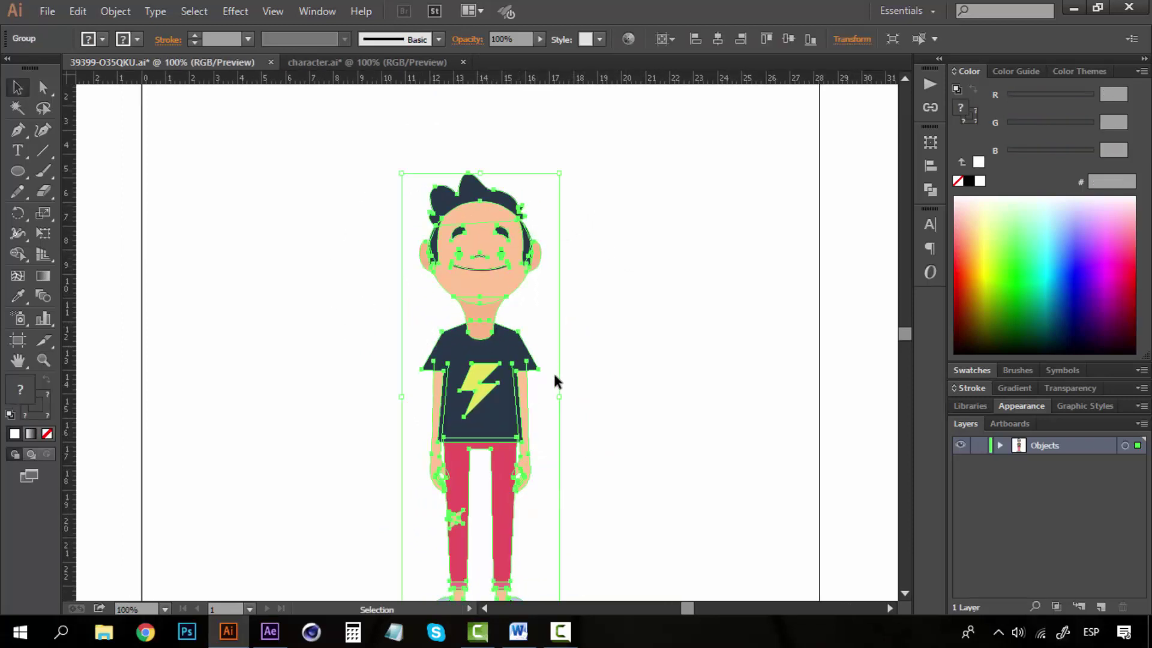
left_click(542, 291)
left_click(506, 239)
key("a")
key("v")
left_click(588, 334)
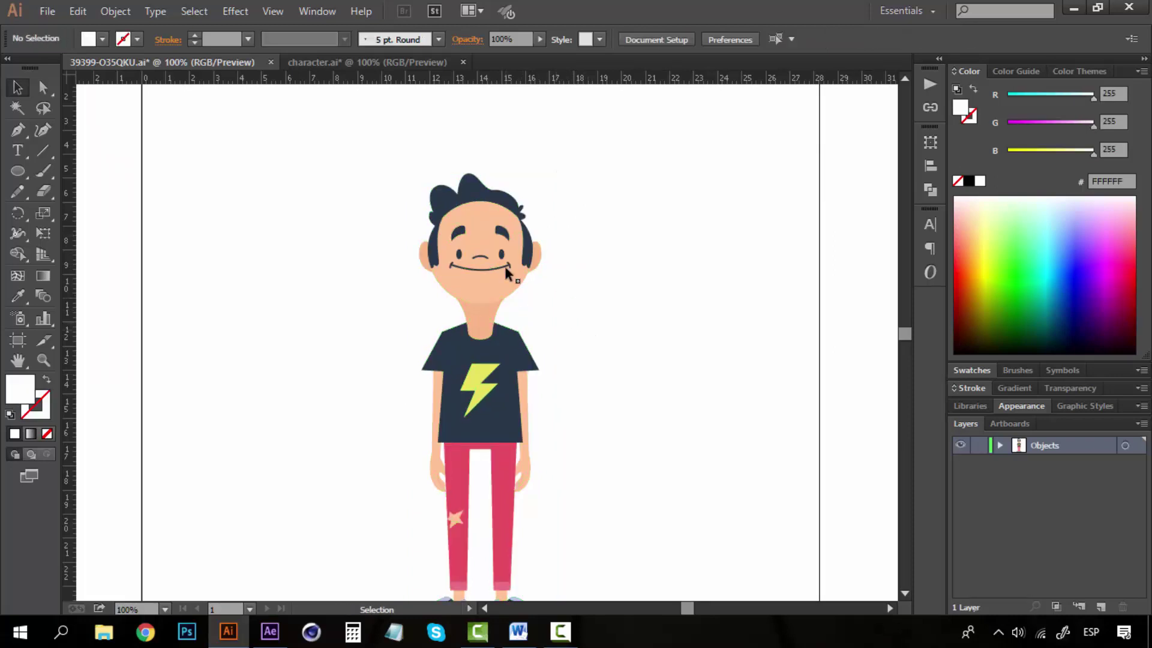
Select the mouth and nose lines, convert them to filled shapes with Outline Stroke and clear the selection.
left_click_drag(419, 175, 609, 327)
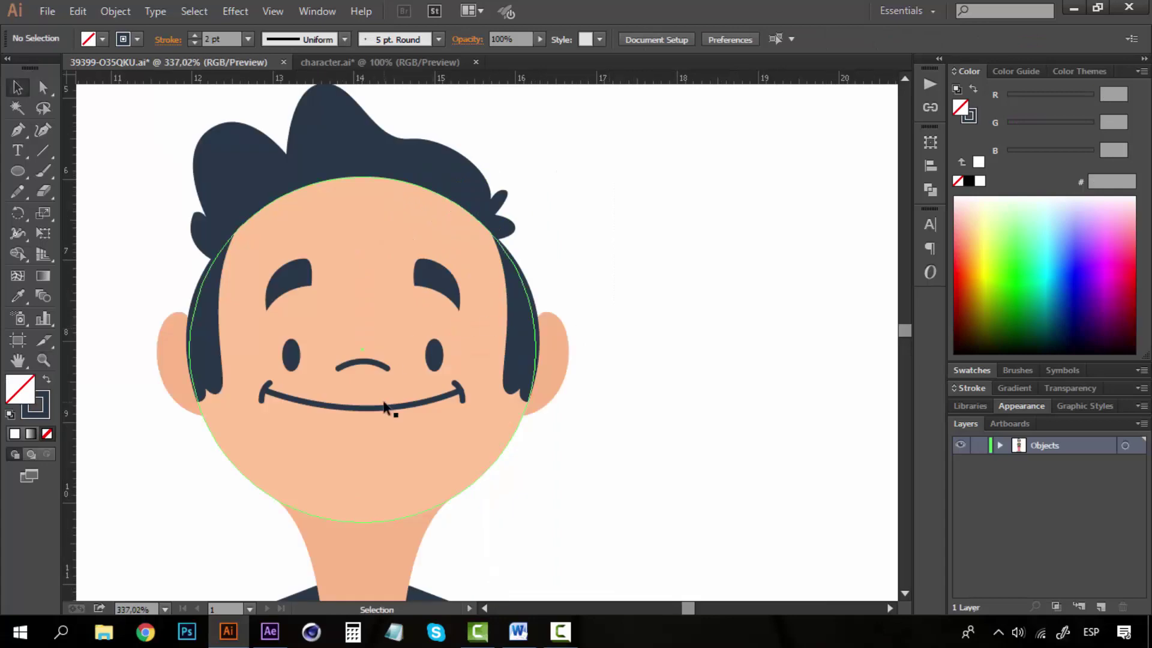
left_click(384, 407)
left_click(369, 362, "shift")
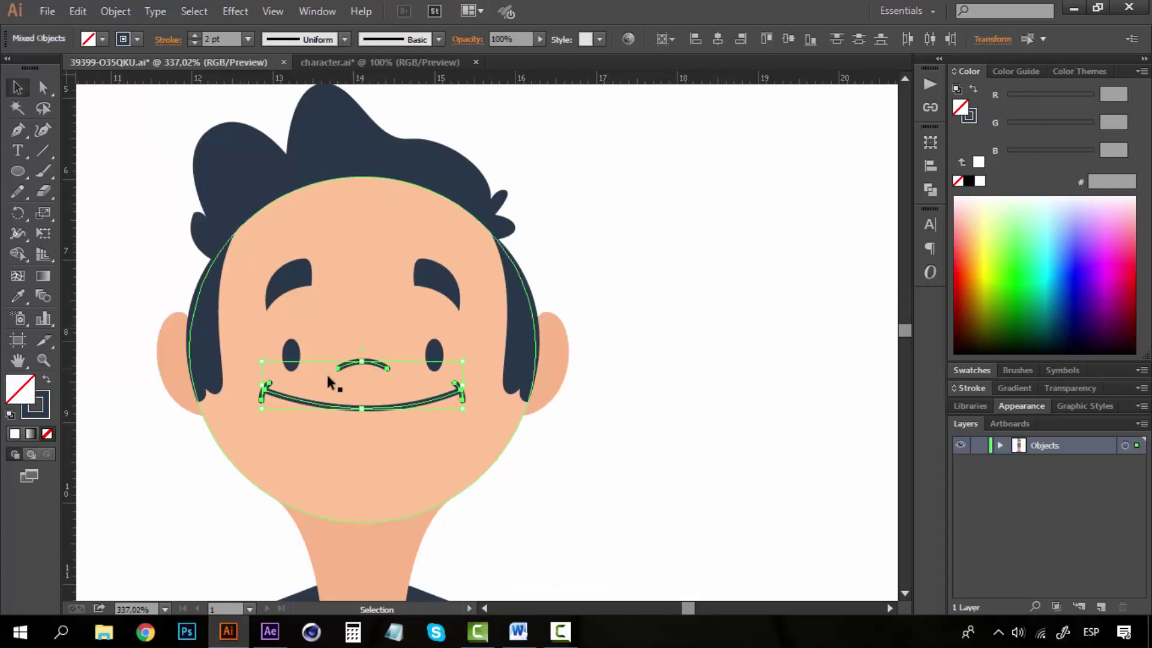
left_click(111, 11)
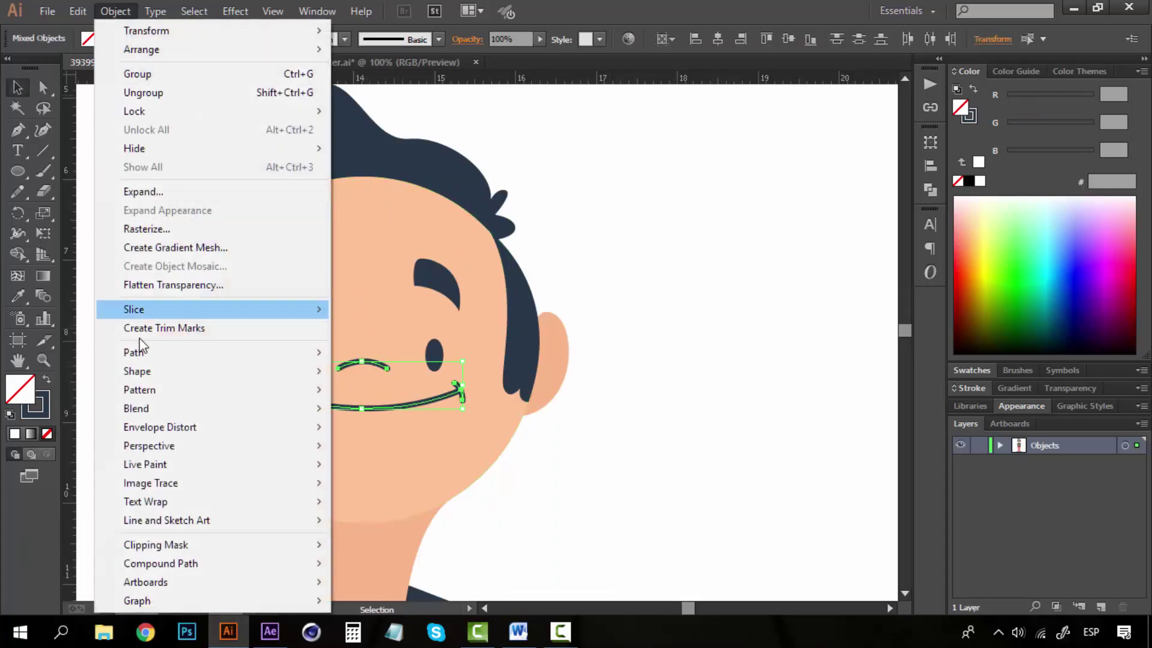
mouse_move(120, 12)
mouse_move(206, 352)
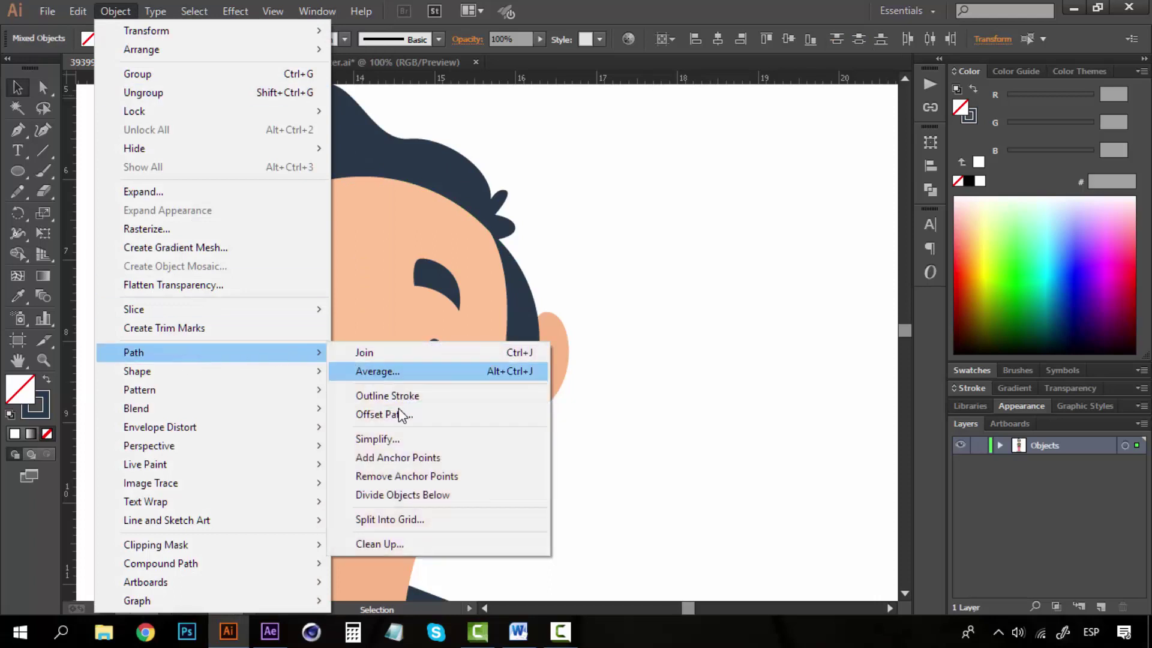
left_click(407, 396)
left_click(676, 331)
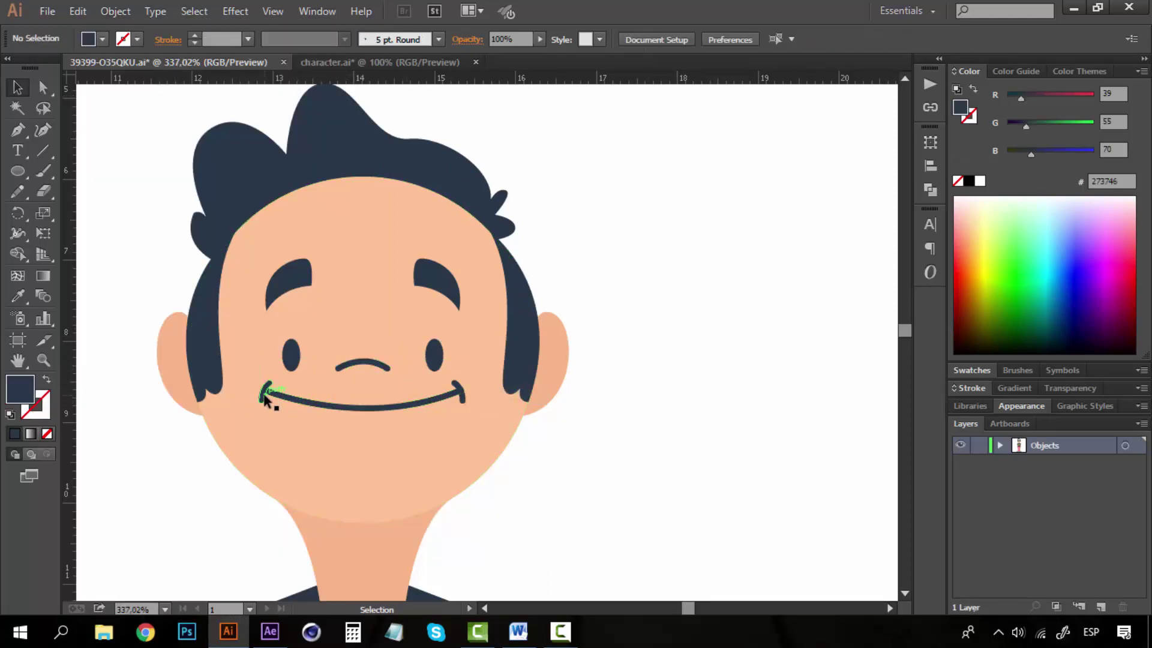
Select the eyes, try moving the eyebrow pair up off the face and undo the move.
key("z")
left_click(314, 337, "alt")
left_click(313, 336, "alt")
left_click_drag(672, 356, 524, 355)
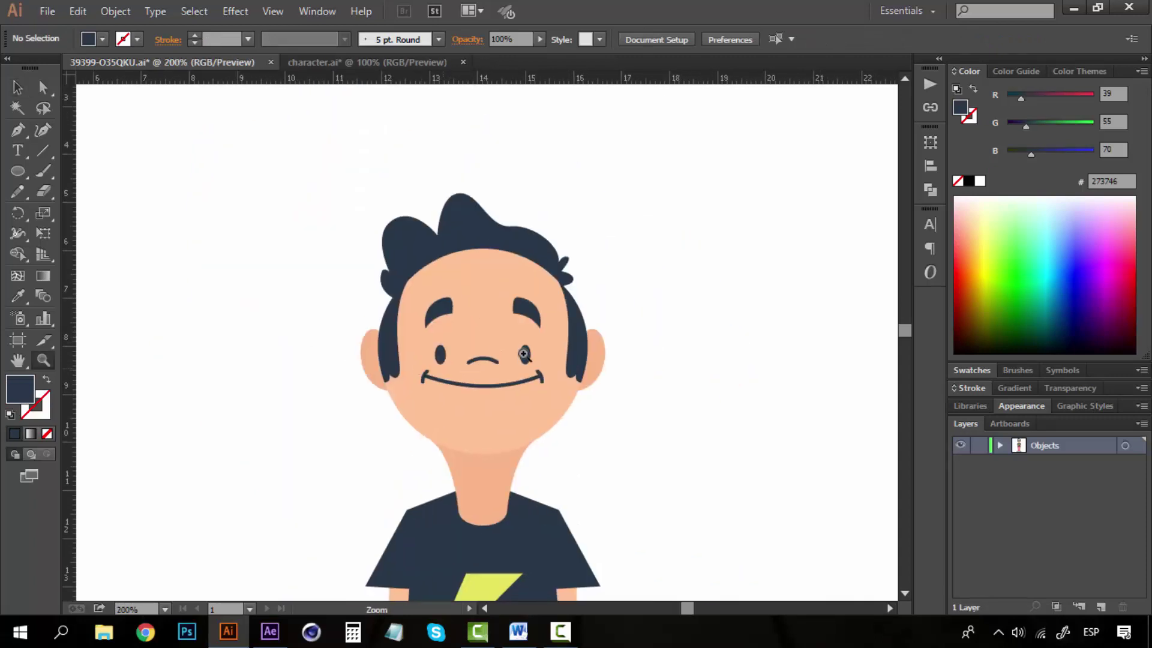
key("v")
left_click(471, 345, "ctrl")
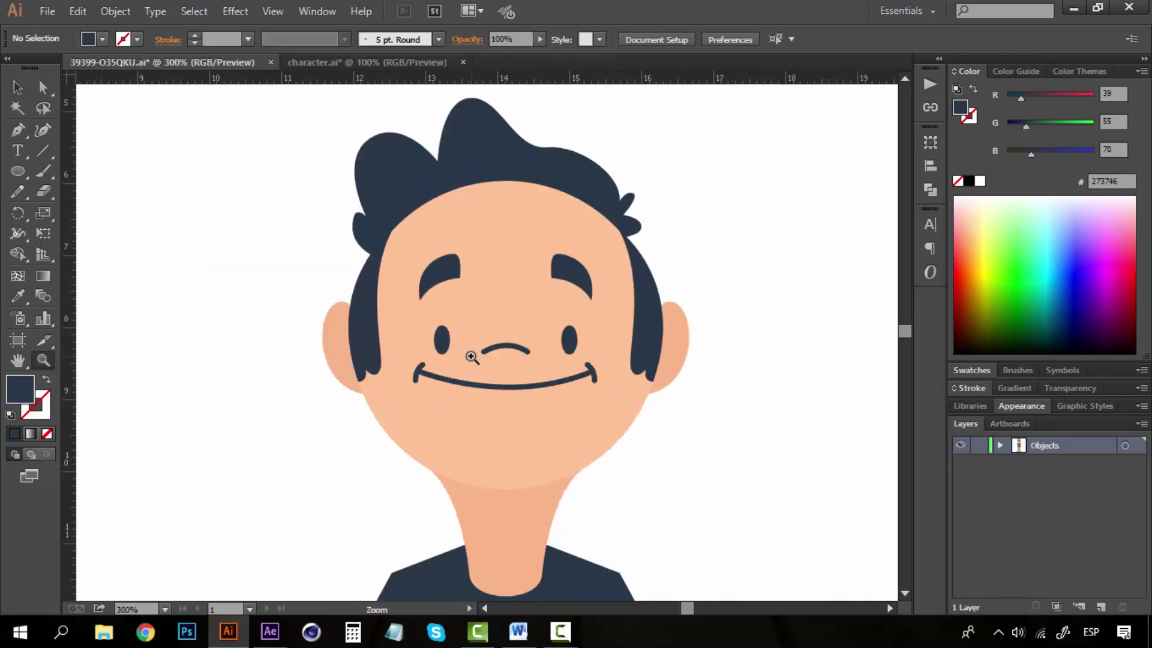
left_click(567, 340)
left_click(806, 225)
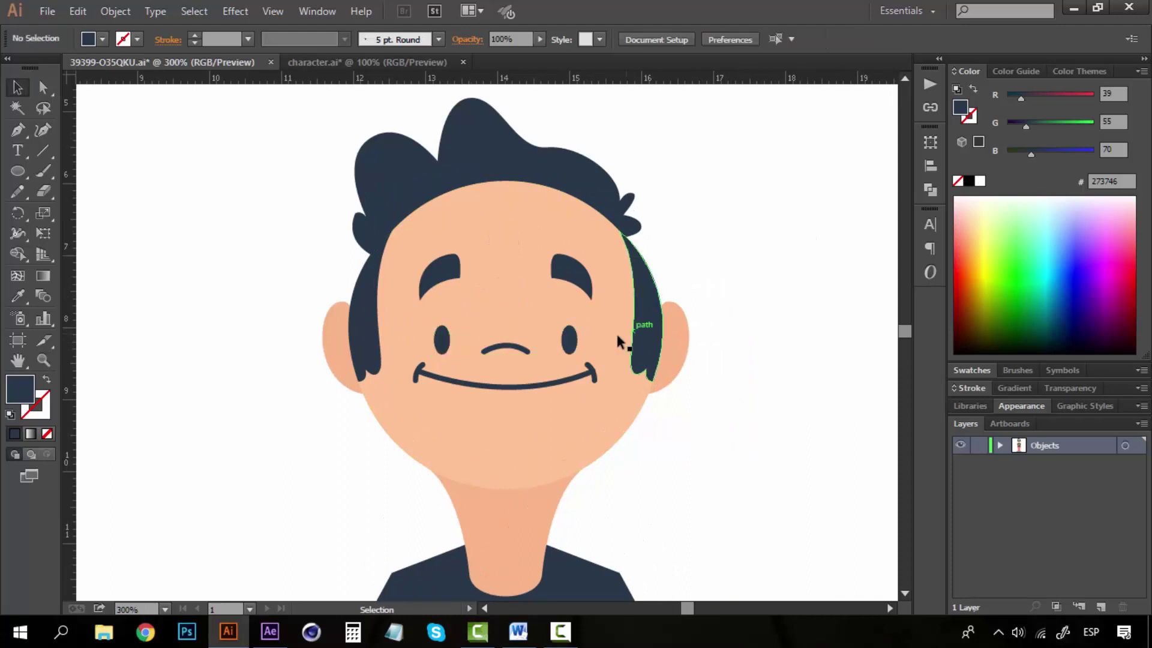
left_click(568, 339)
left_click(442, 275)
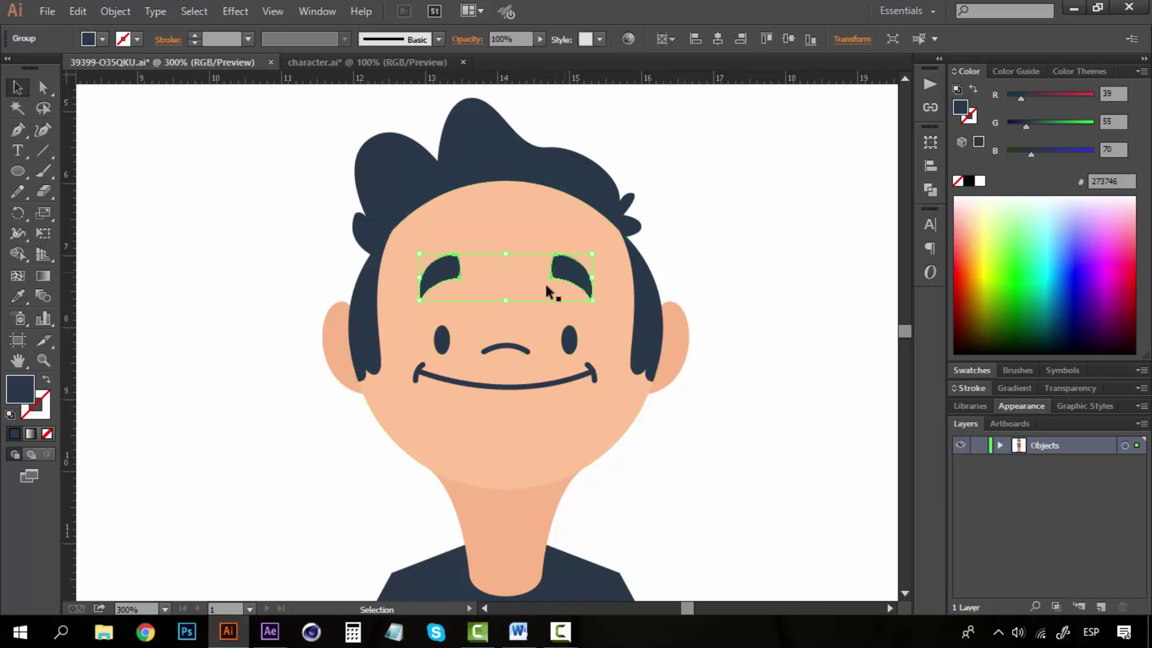
left_click_drag(459, 259, 442, 225)
key("ctrl+z")
Select the mouth, nose, sideburns, face, neck and ears together and group them as one head object.
left_click(508, 383)
left_click(509, 387)
left_click(506, 345, "shift")
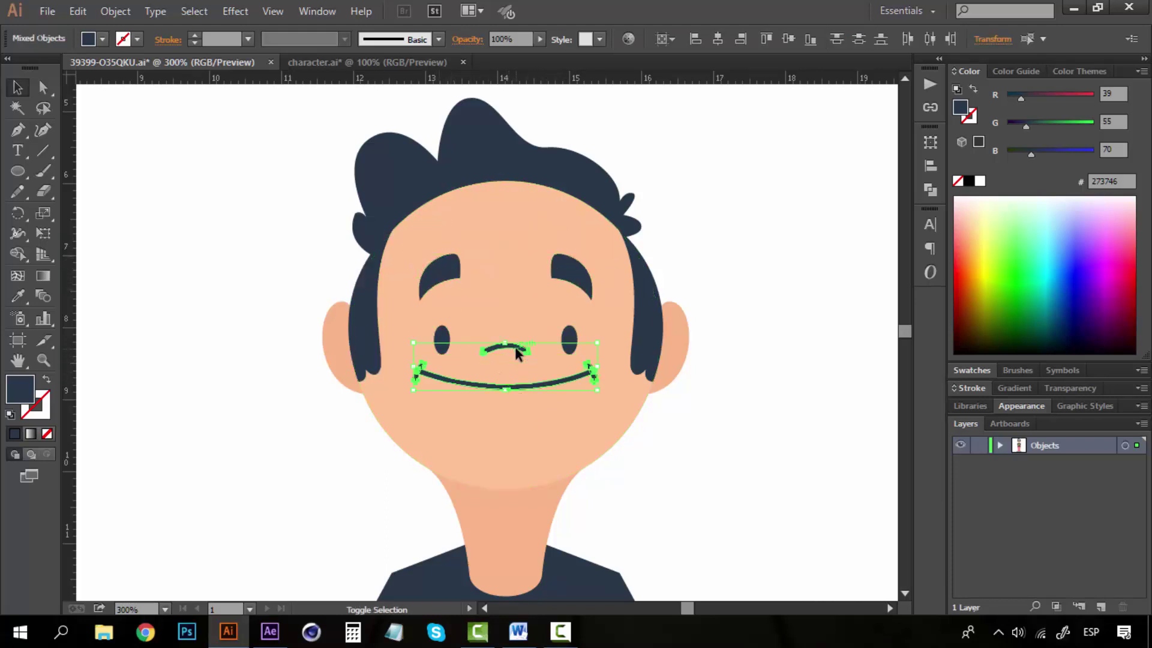
left_click(631, 343, "shift")
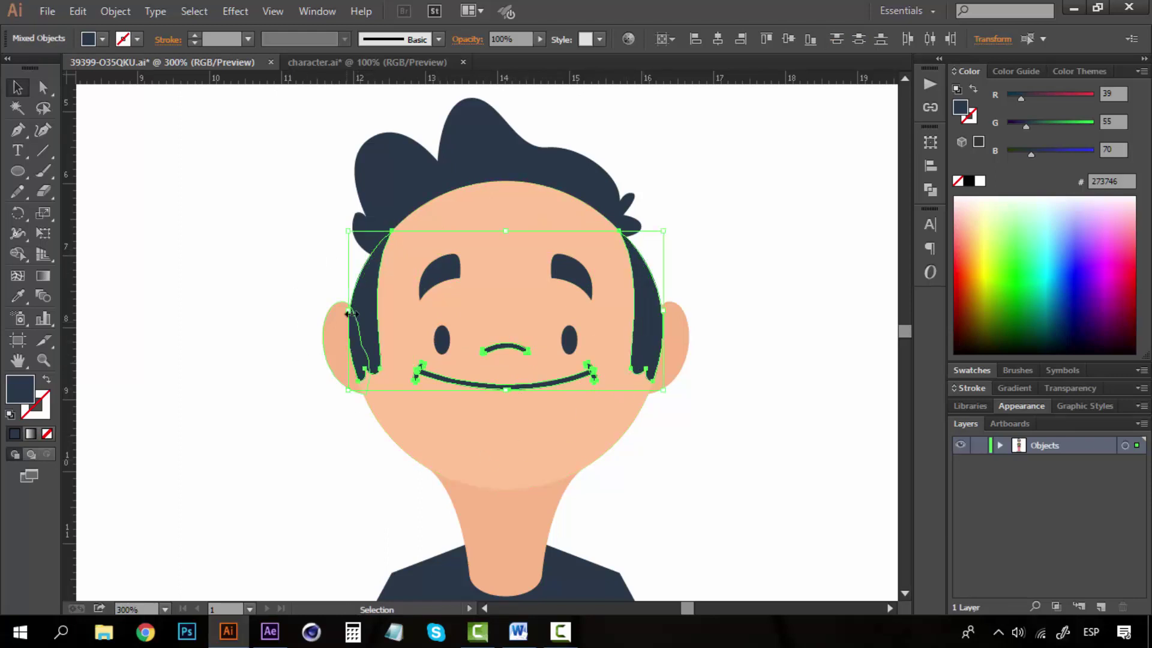
left_click(512, 439, "shift")
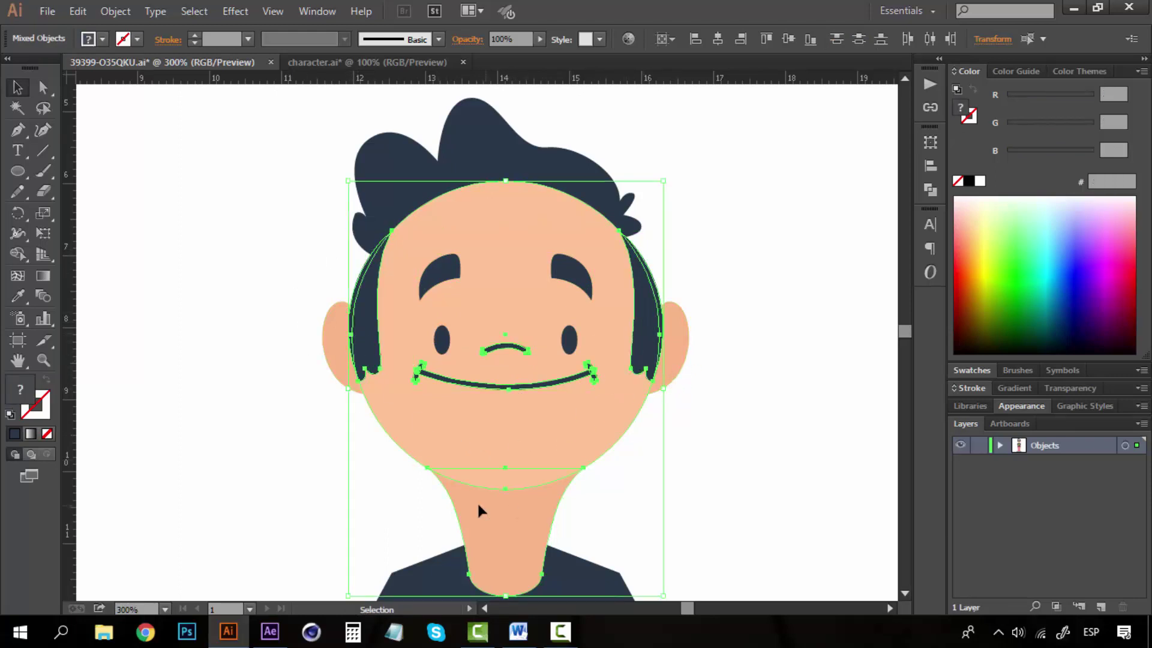
left_click_drag(550, 534, 545, 424)
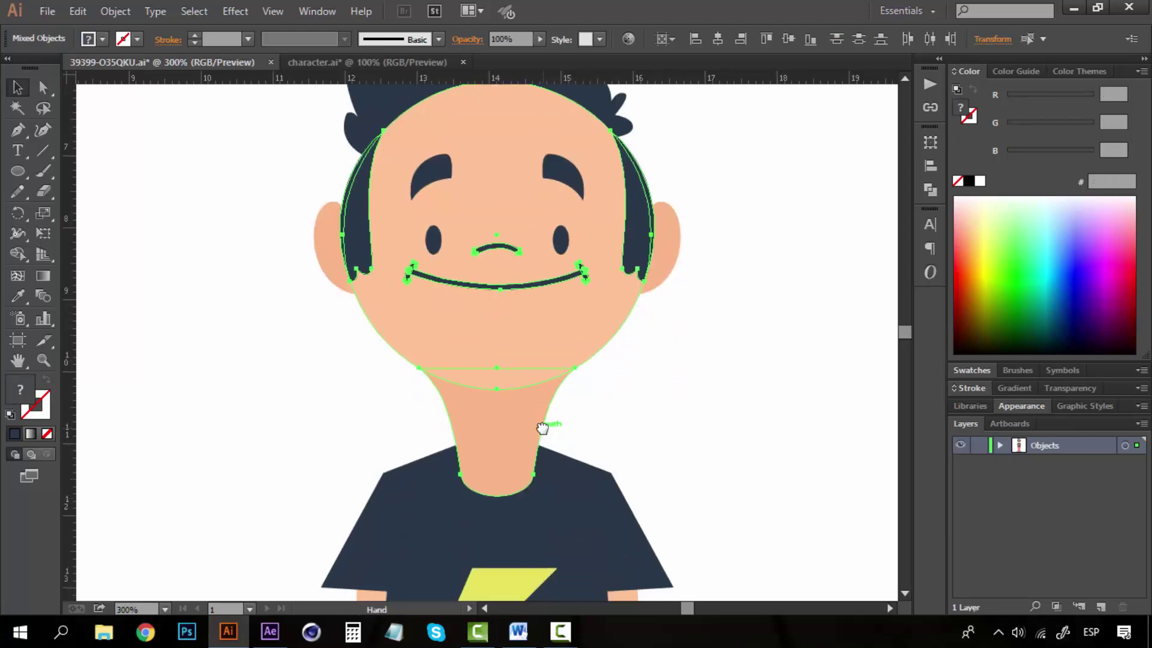
left_click(672, 244, "shift")
left_click(512, 244, "ctrl+alt")
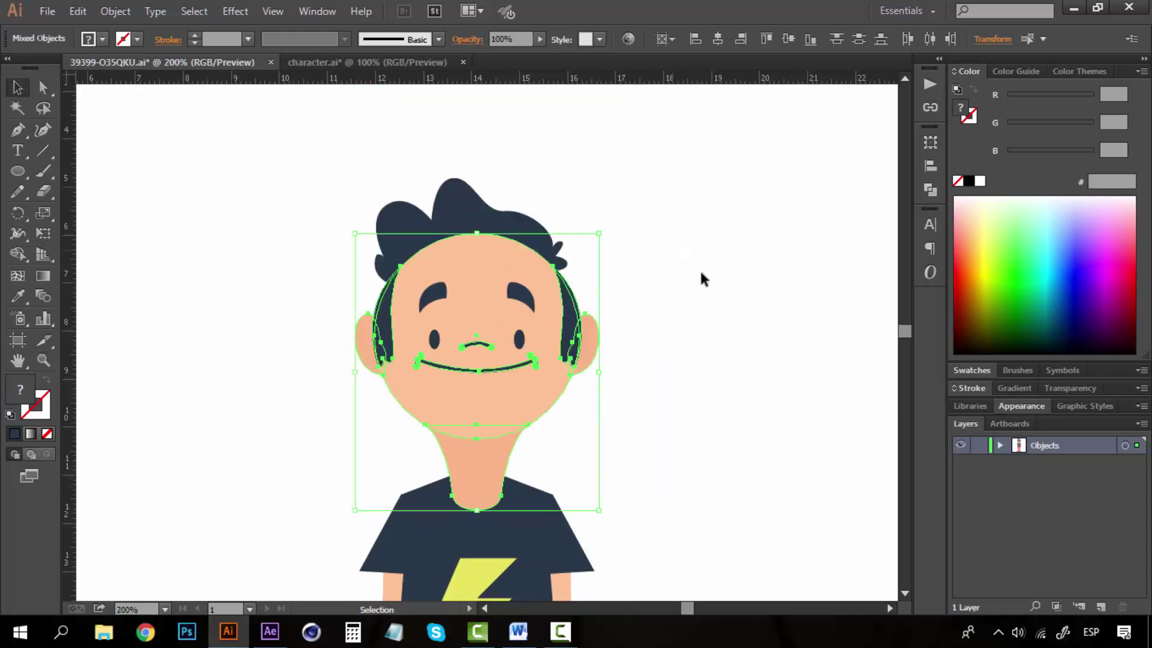
key("ctrl")
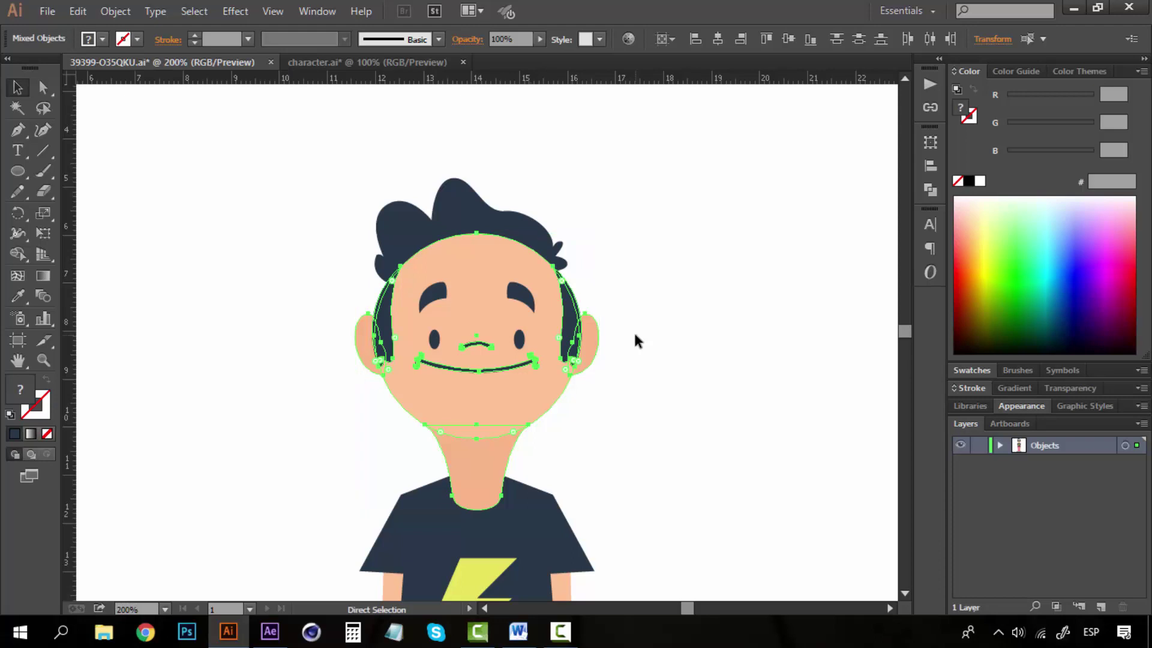
key("ctrl+g")
In Outline view, select the eyes and eyebrows, bring them to the front of the head group and return to Preview.
left_click_drag(546, 311, 570, 332)
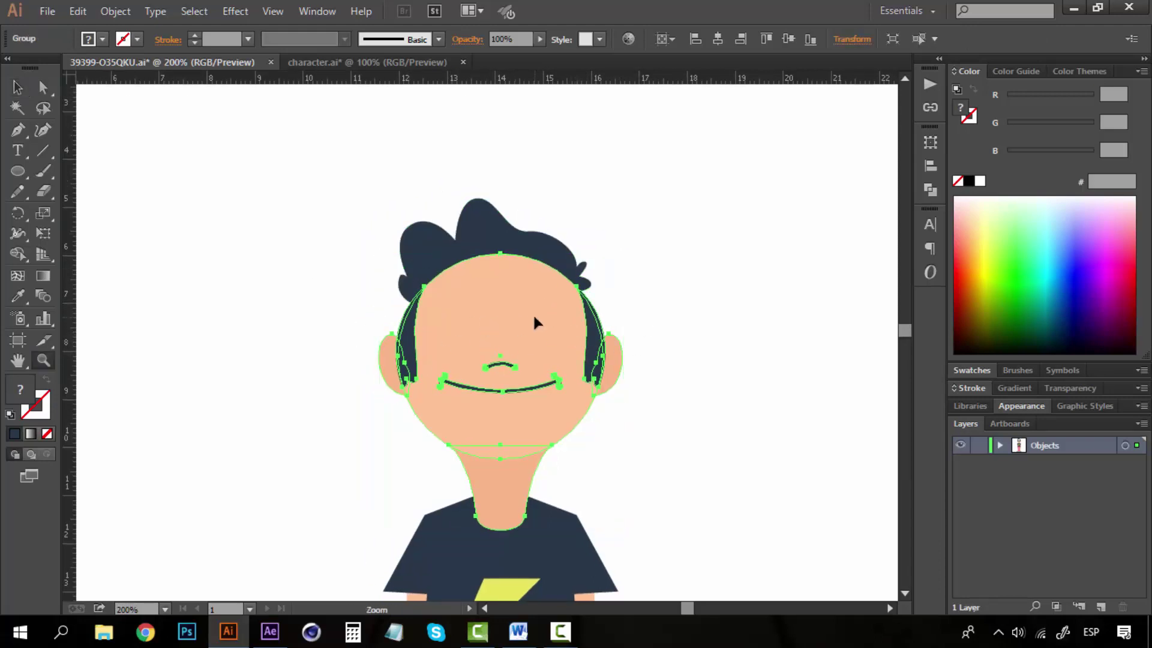
key("ctrl+y")
left_click(551, 354)
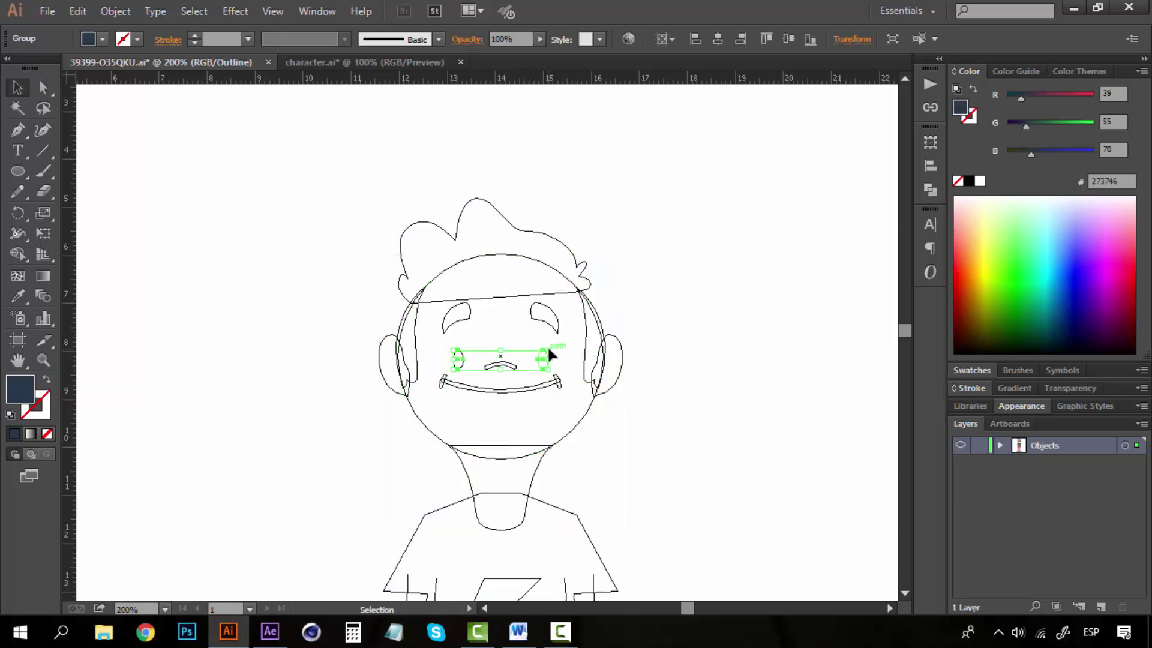
left_click(700, 330)
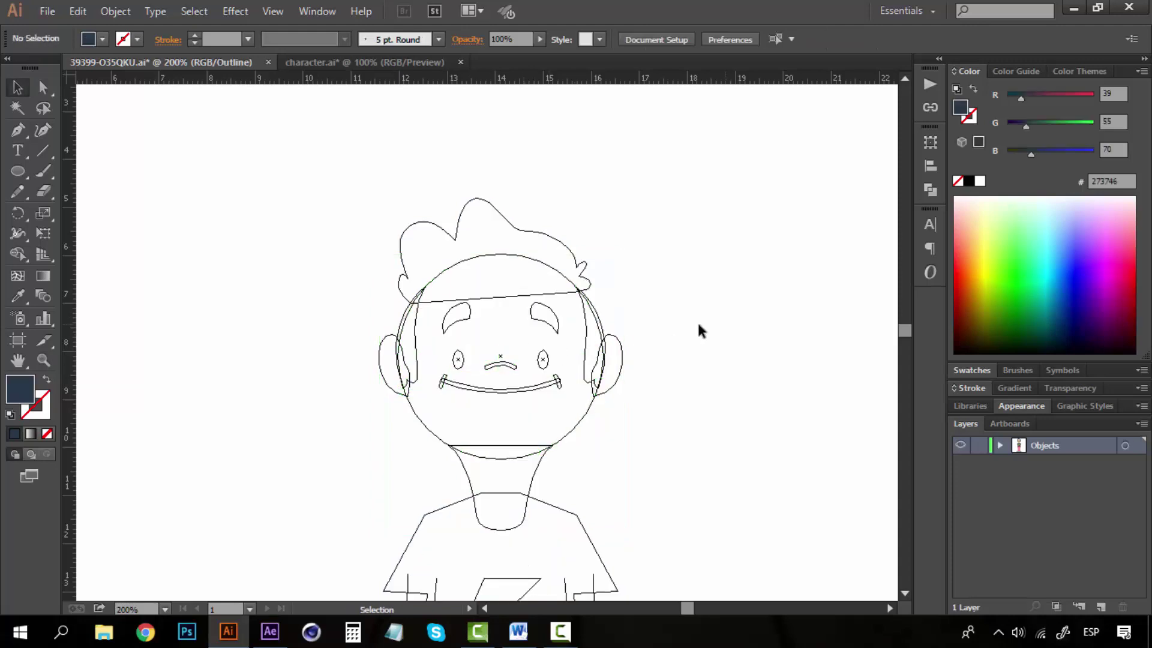
left_click(545, 359)
left_click(547, 326, "shift")
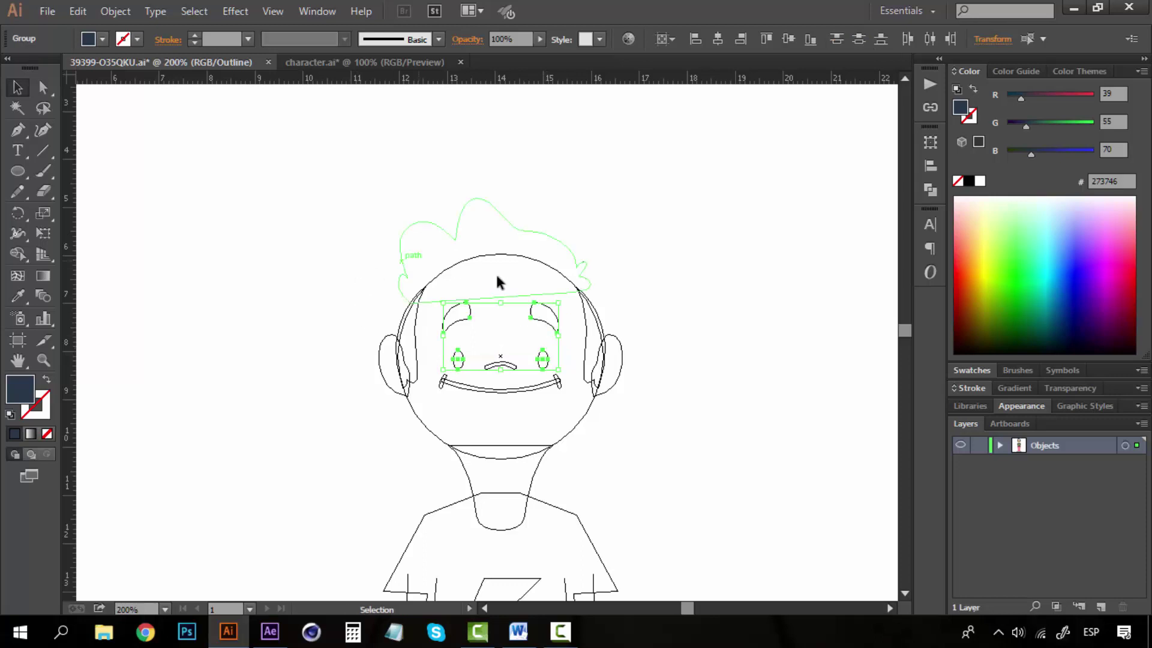
right_click(543, 320)
mouse_move(627, 460)
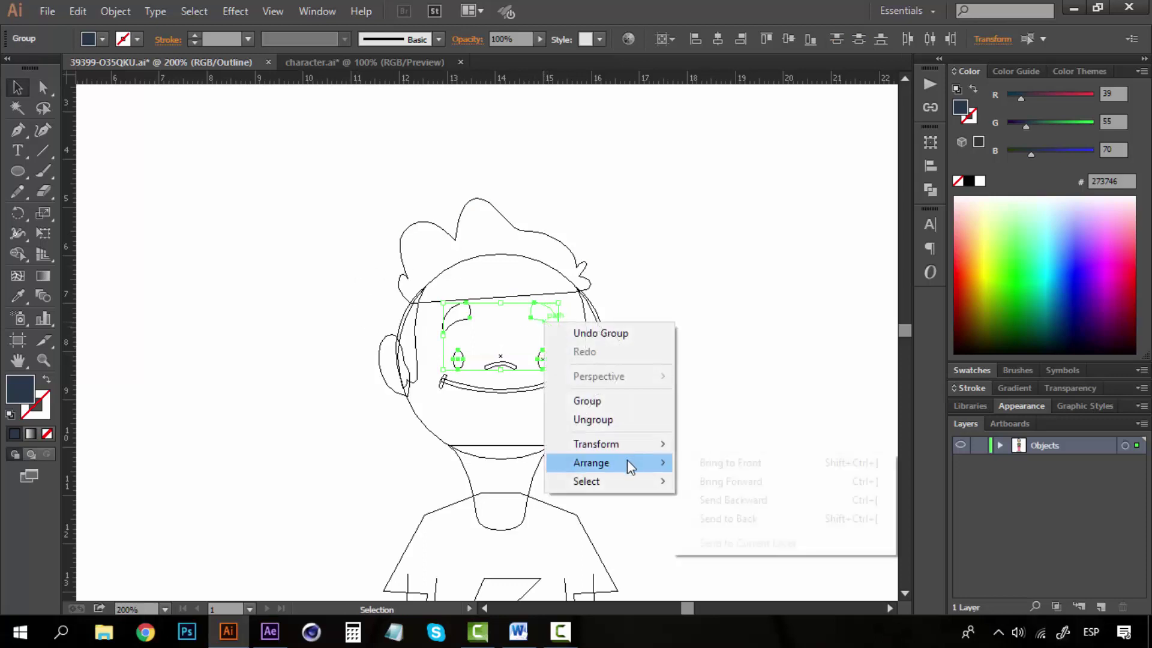
left_click(738, 465)
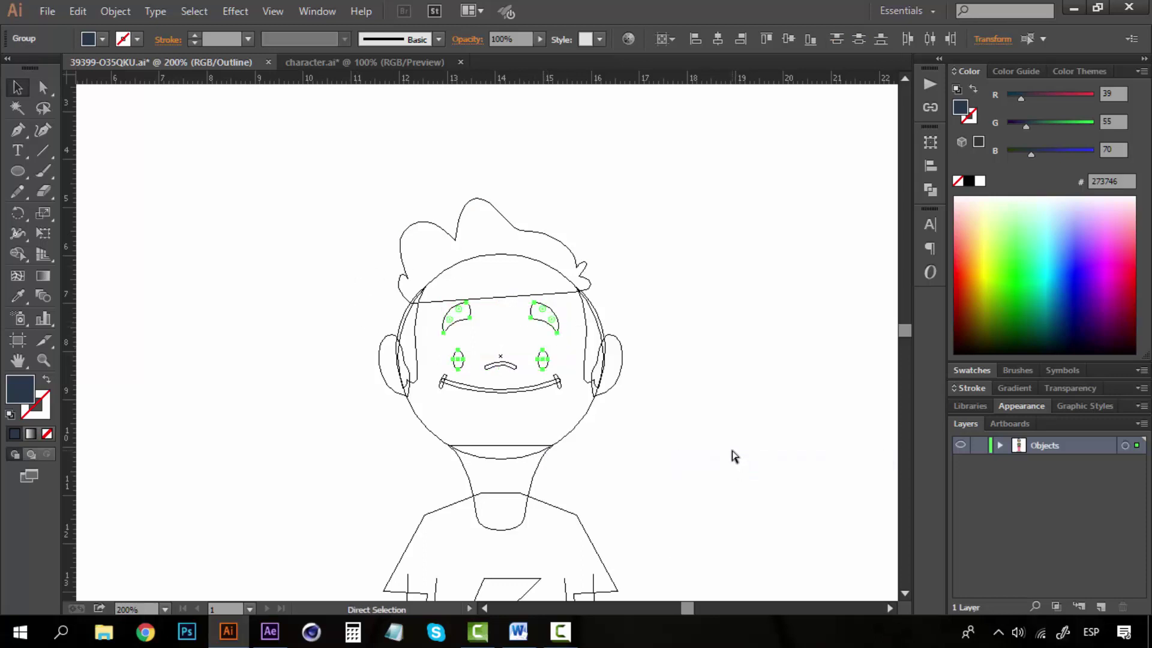
key("ctrl+y")
left_click(730, 445)
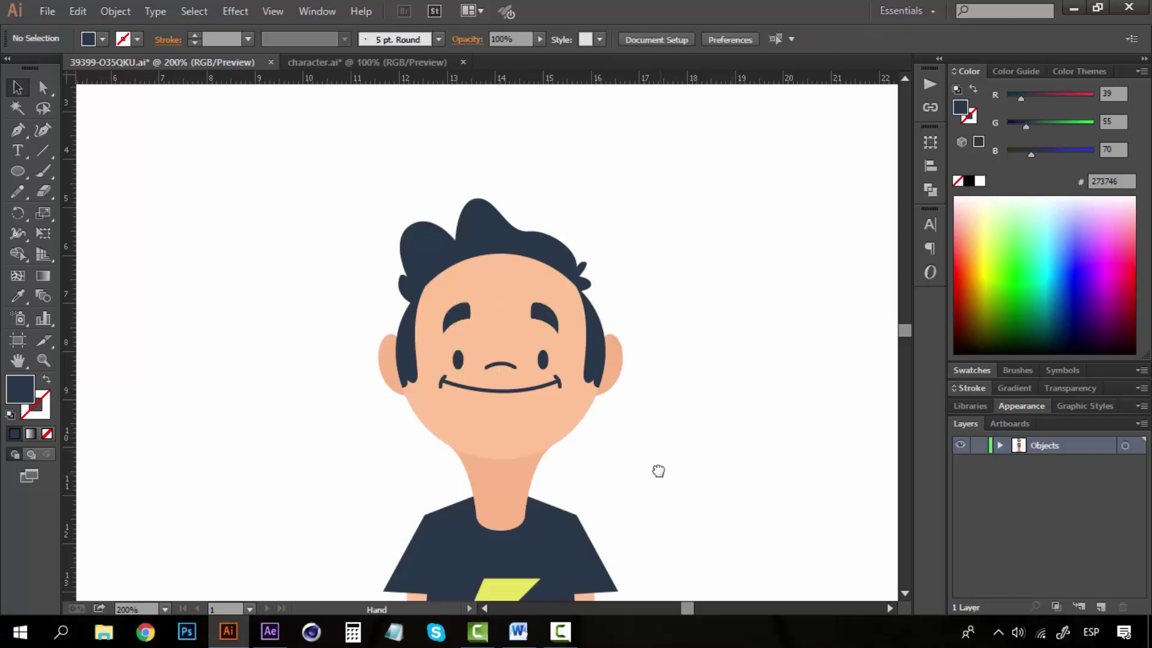
Ungroup the trousers and shoes, including the nested group, to separate their pieces, and clear the selection.
left_click_drag(658, 470, 652, 291)
scroll(652, 291, "down", 10)
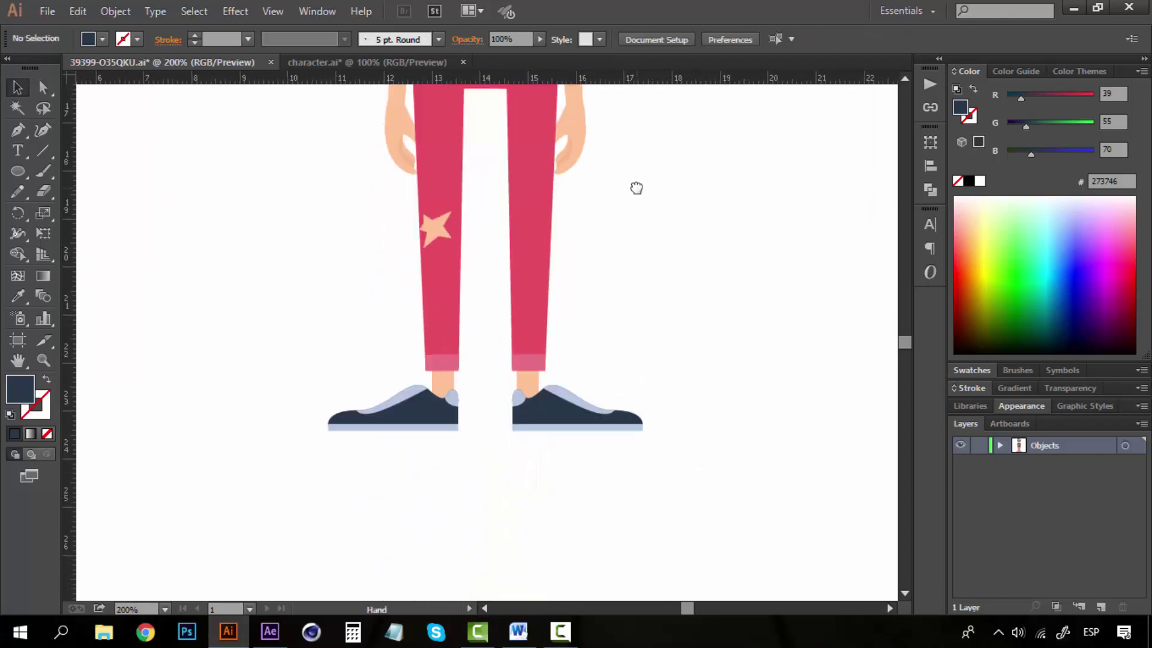
left_click(563, 416)
left_click_drag(606, 237, 612, 422)
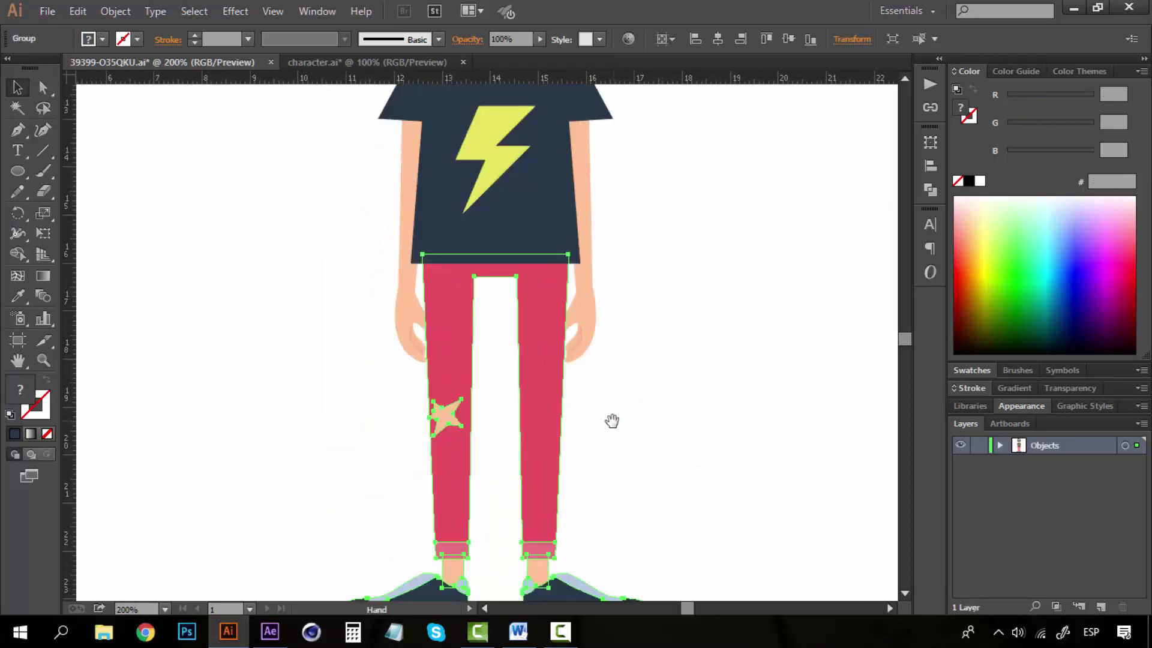
key("z")
left_click(549, 356, "alt")
left_click(551, 358, "ctrl+alt")
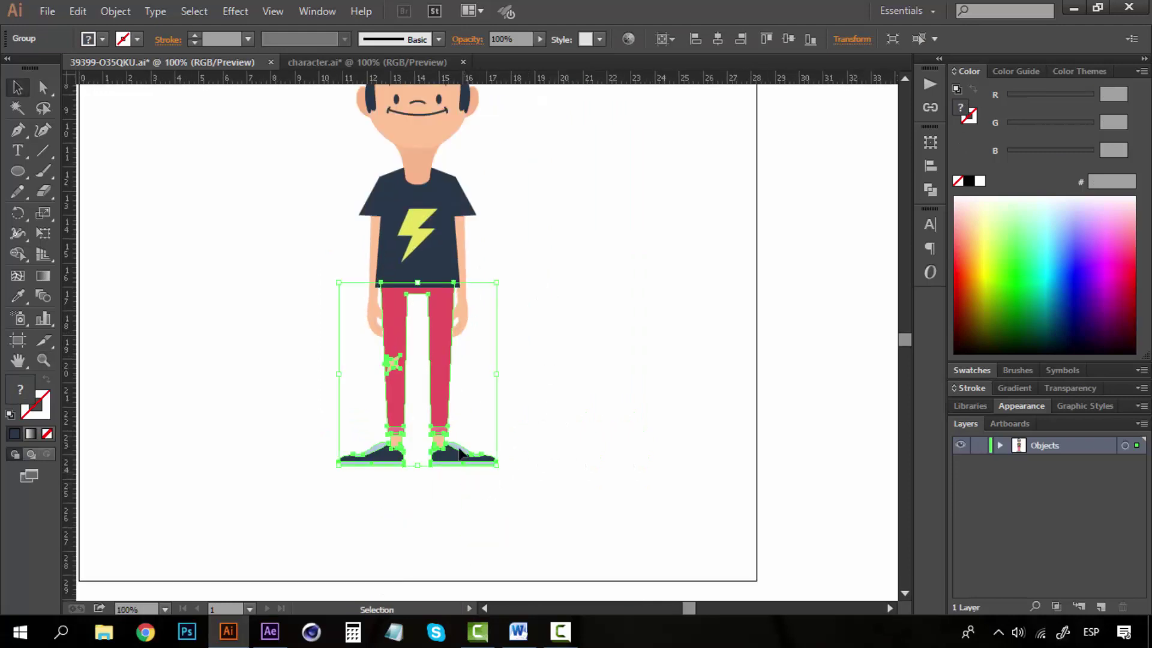
left_click(553, 380)
key("ctrl+space")
left_click_drag(342, 354, 507, 480)
left_click(527, 385)
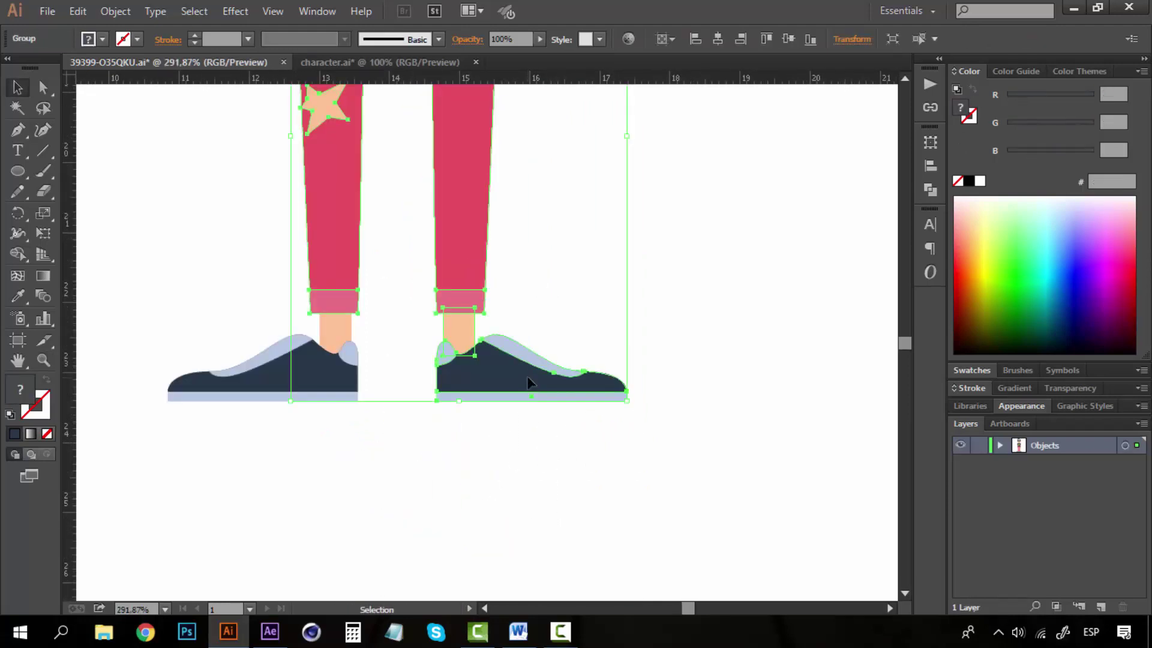
left_click(728, 297)
Select the pieces of the right-hand shoe without its ankle, try moving them away from the leg and undo the move.
left_click(578, 370)
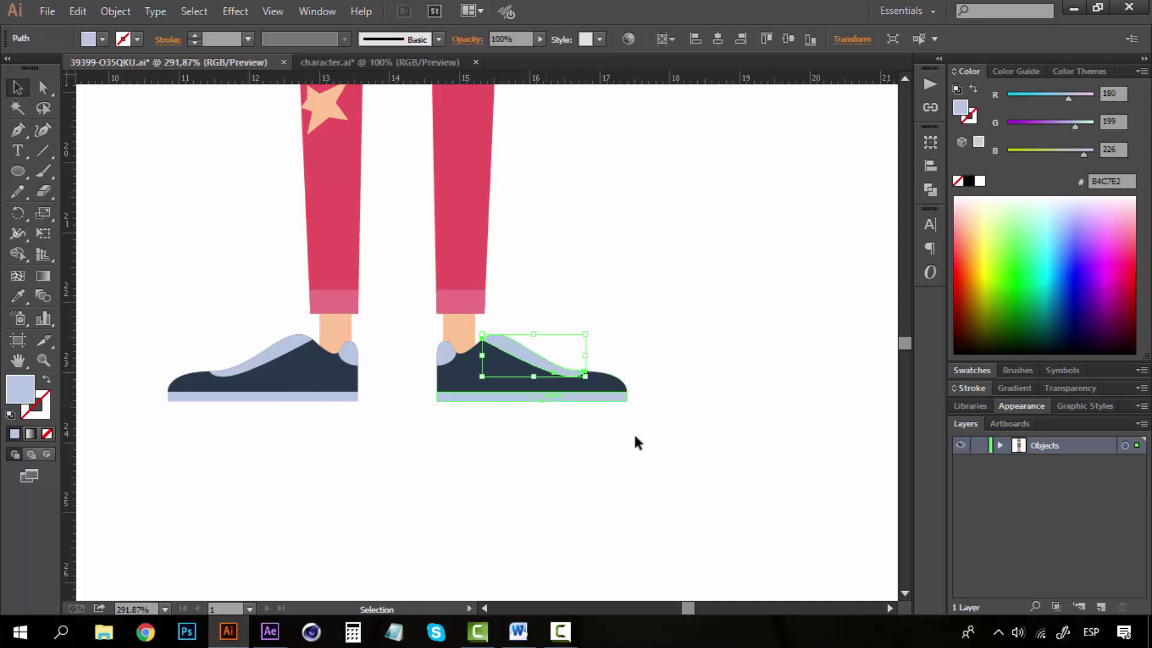
left_click(634, 433)
left_click_drag(523, 394, 424, 363)
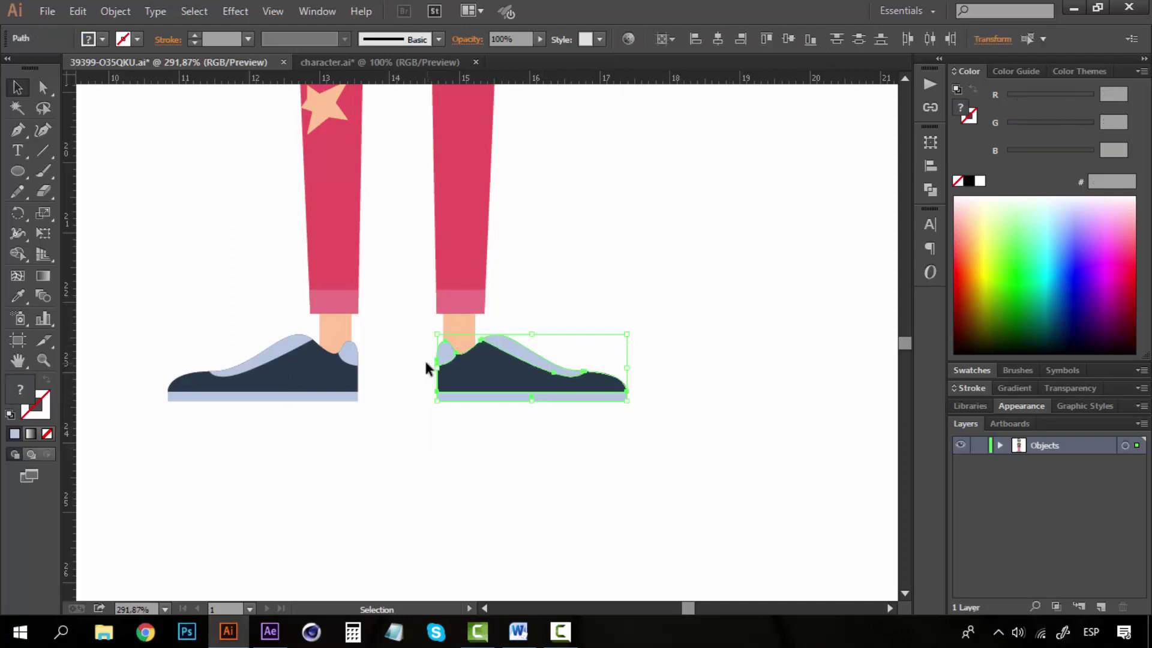
left_click_drag(521, 360, 711, 538)
key("ctrl+z")
Try moving the left-hand shoe and ankle group down off the leg and undo the move.
left_click(512, 448)
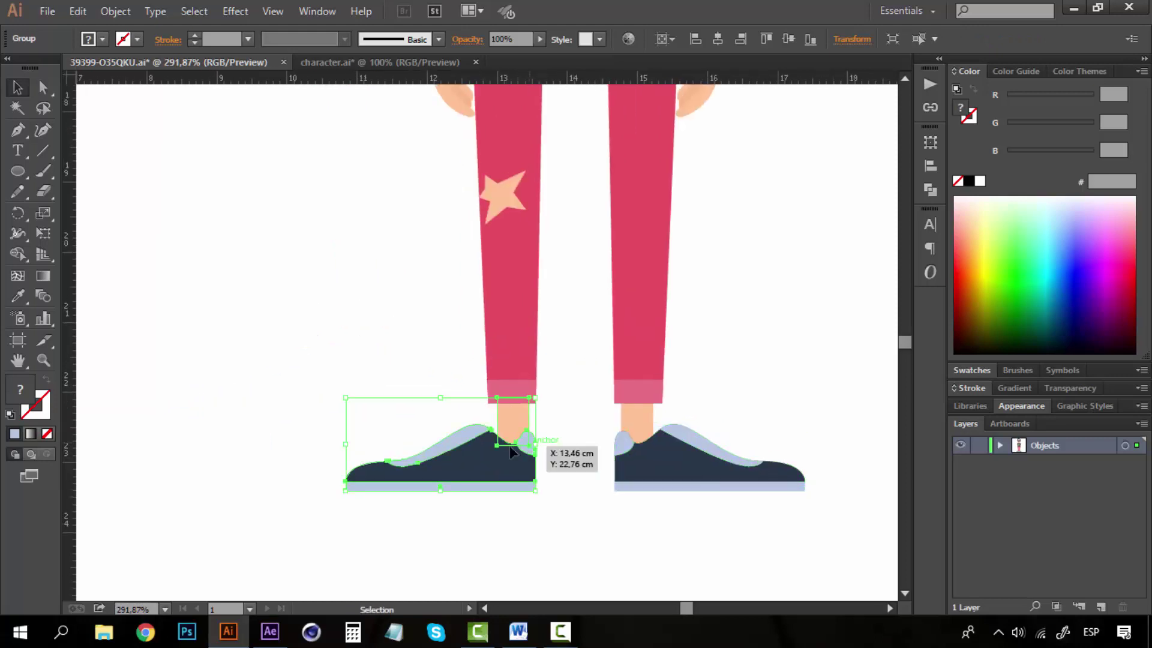
left_click_drag(456, 459, 438, 516)
key("ctrl+z")
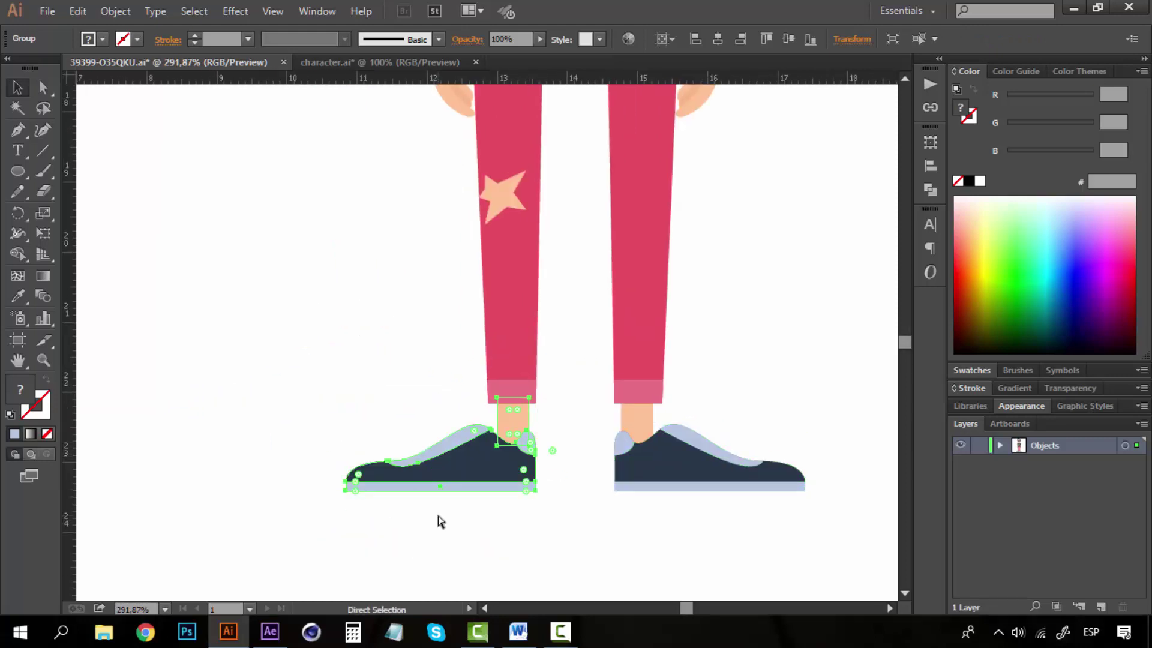
Select the left-hand shoe's pieces without the ankle, test and undo a move, and group them as one shoe.
left_click(516, 535)
left_click(522, 466, "shift")
left_click(454, 449, "shift")
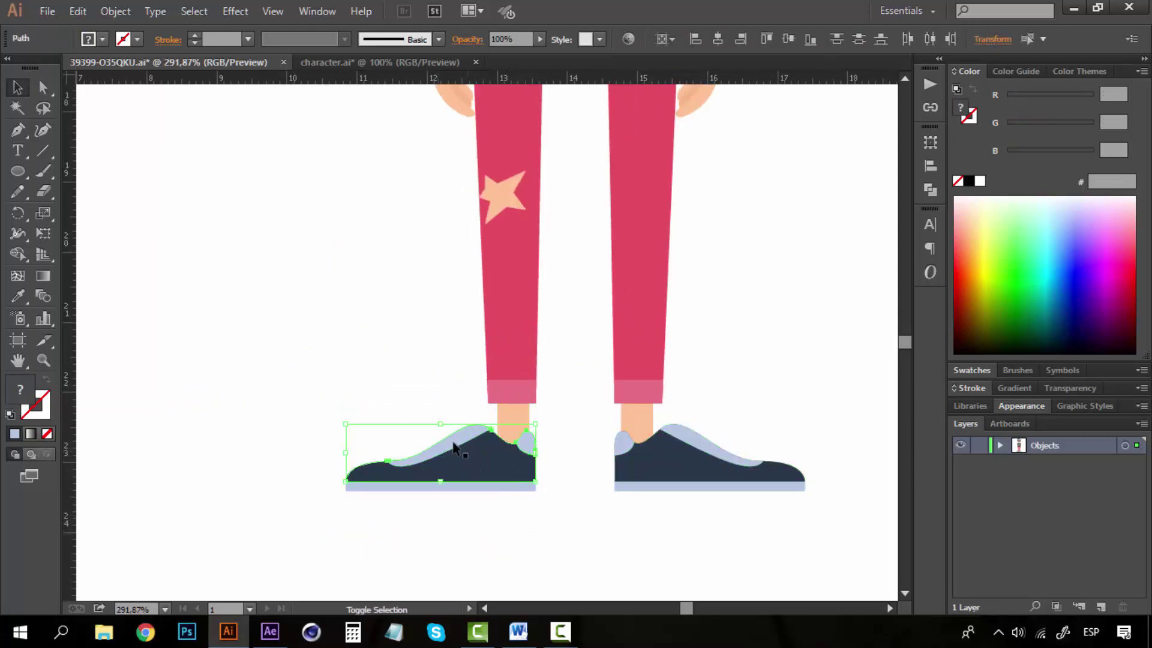
left_click(465, 484, "shift")
left_click_drag(424, 484, 229, 510)
key("ctrl+z")
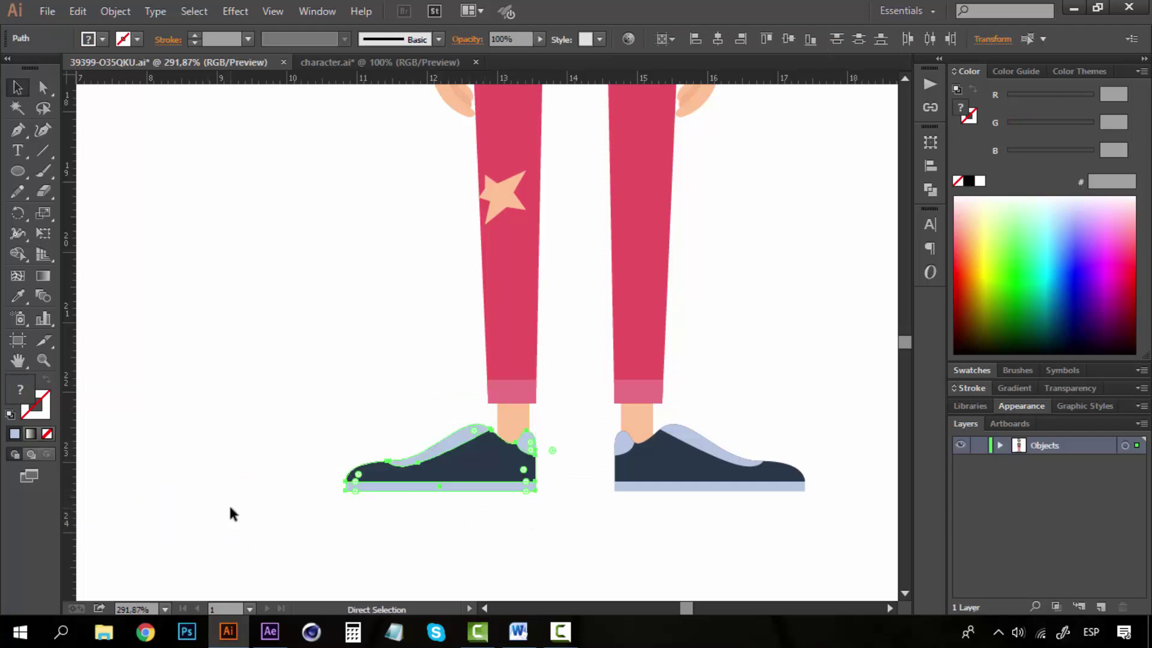
scroll(362, 410, "up", 3)
key("ctrl+minus")
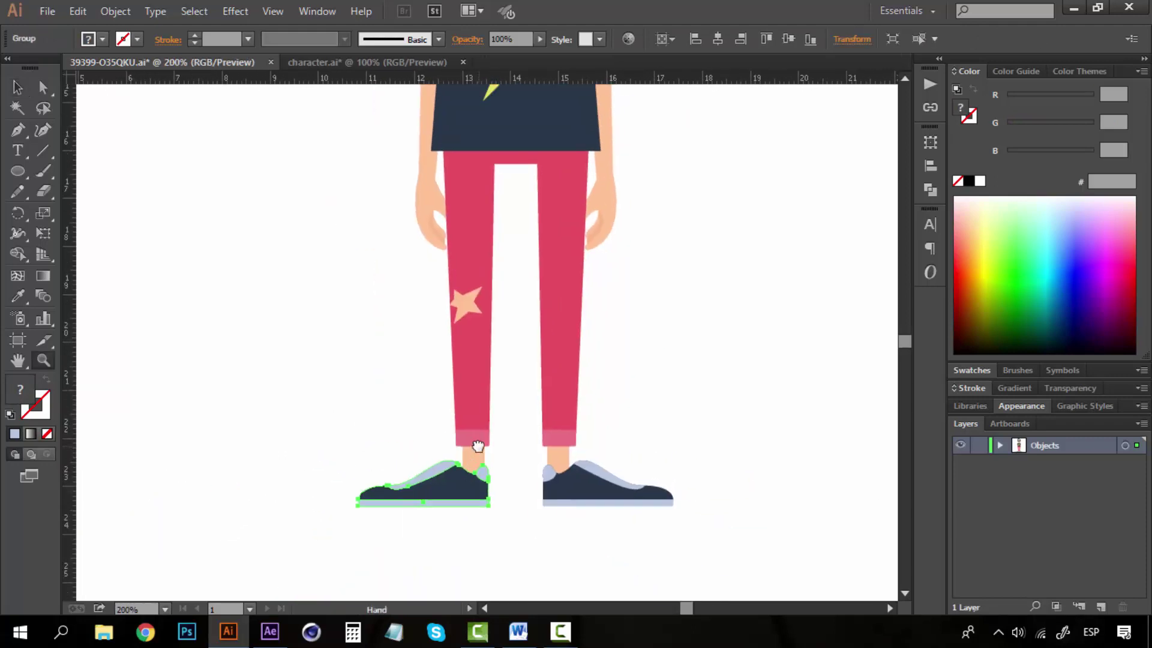
left_click(487, 264)
left_click(510, 258)
scroll(520, 355, "up", 4)
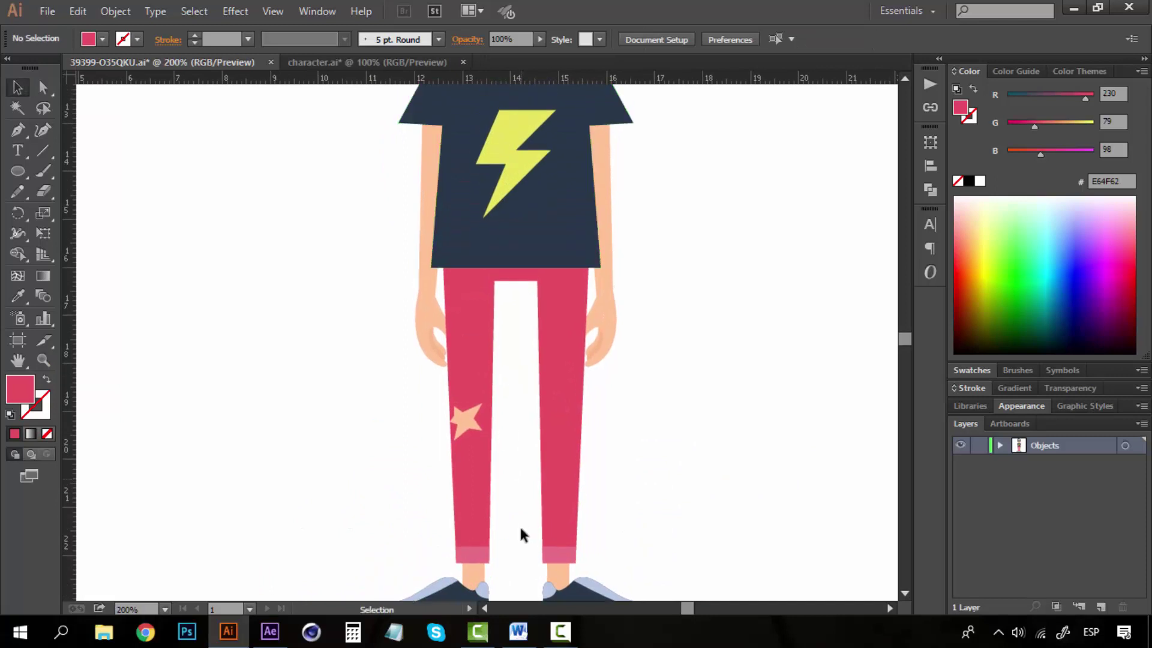
left_click(480, 580)
left_click(513, 420)
left_click_drag(514, 408, 518, 483)
Draw a rectangle across the top of the trousers, wider than the waist and with its lower edge at the crotch.
key("z")
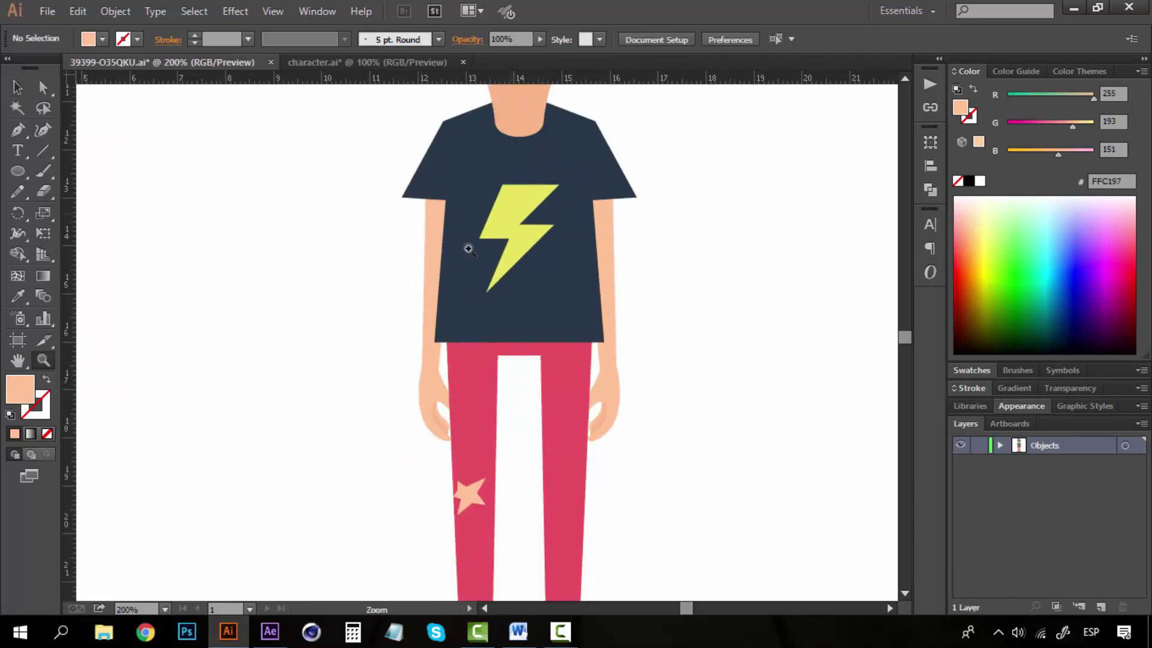
left_click_drag(429, 220, 623, 435)
key("v")
left_click(520, 396)
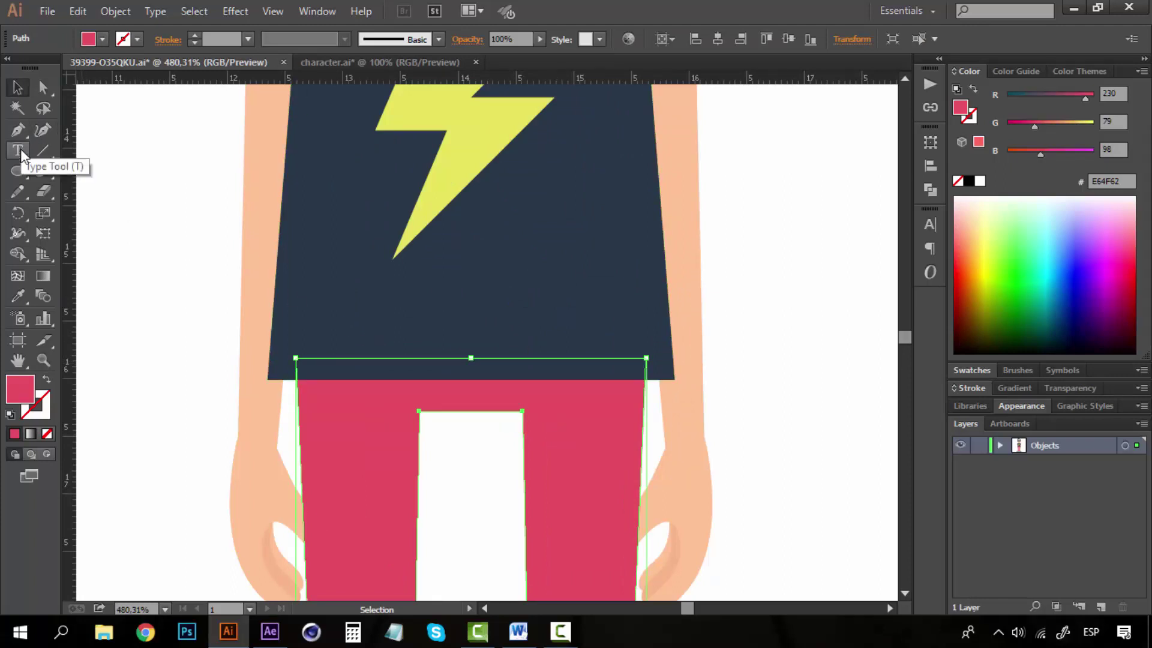
left_click_drag(19, 168, 89, 170)
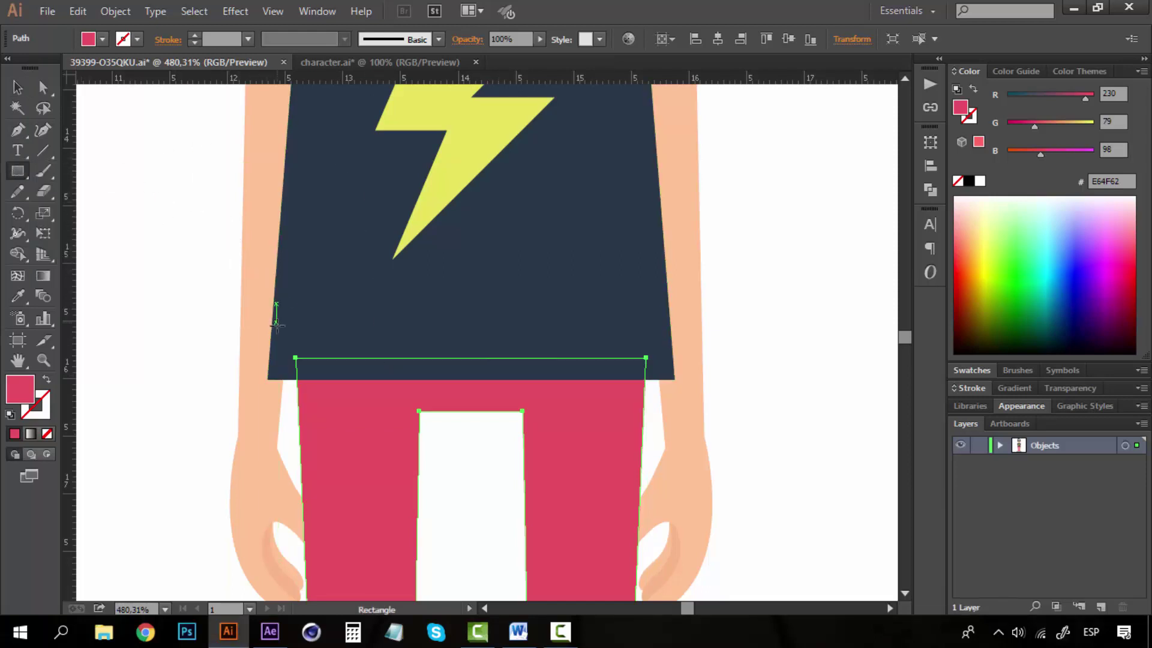
left_click_drag(284, 341, 679, 411)
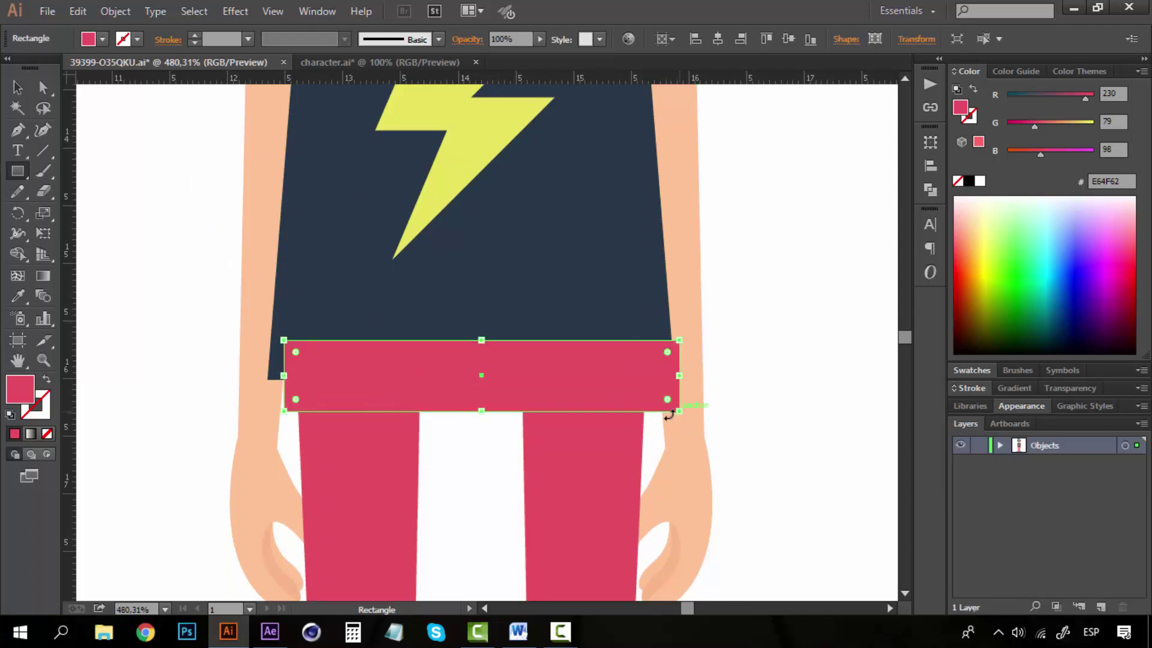
key("v")
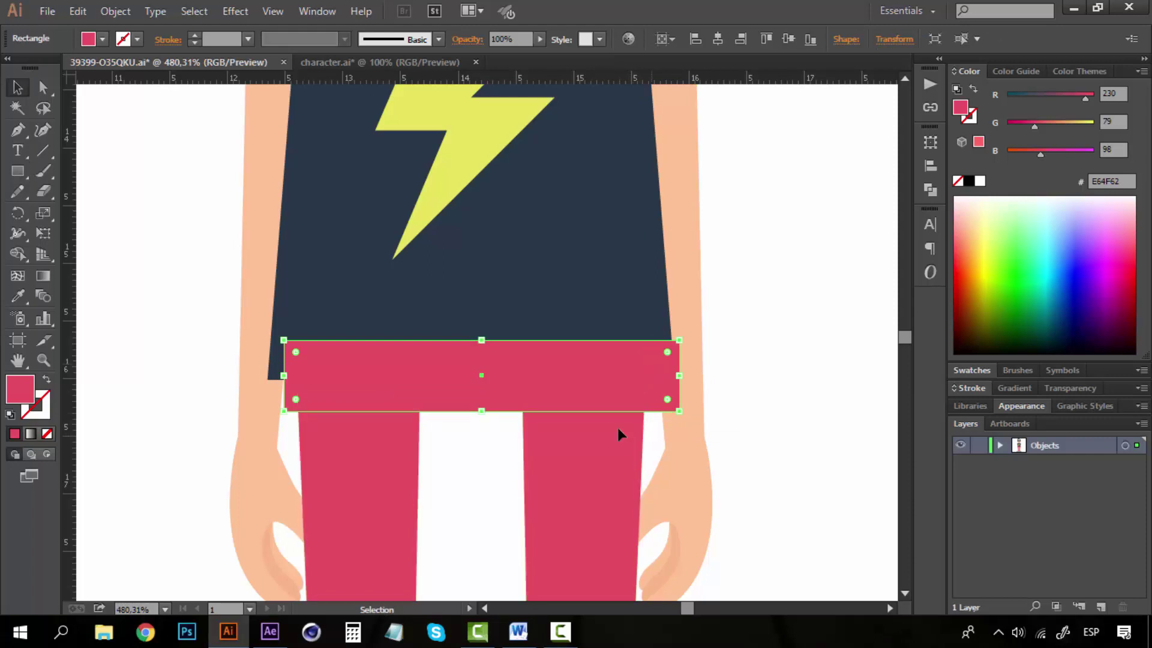
Divide the trousers with the rectangle using Pathfinder and delete the excess outside the trouser outline.
left_click(596, 467)
left_click(662, 360, "shift")
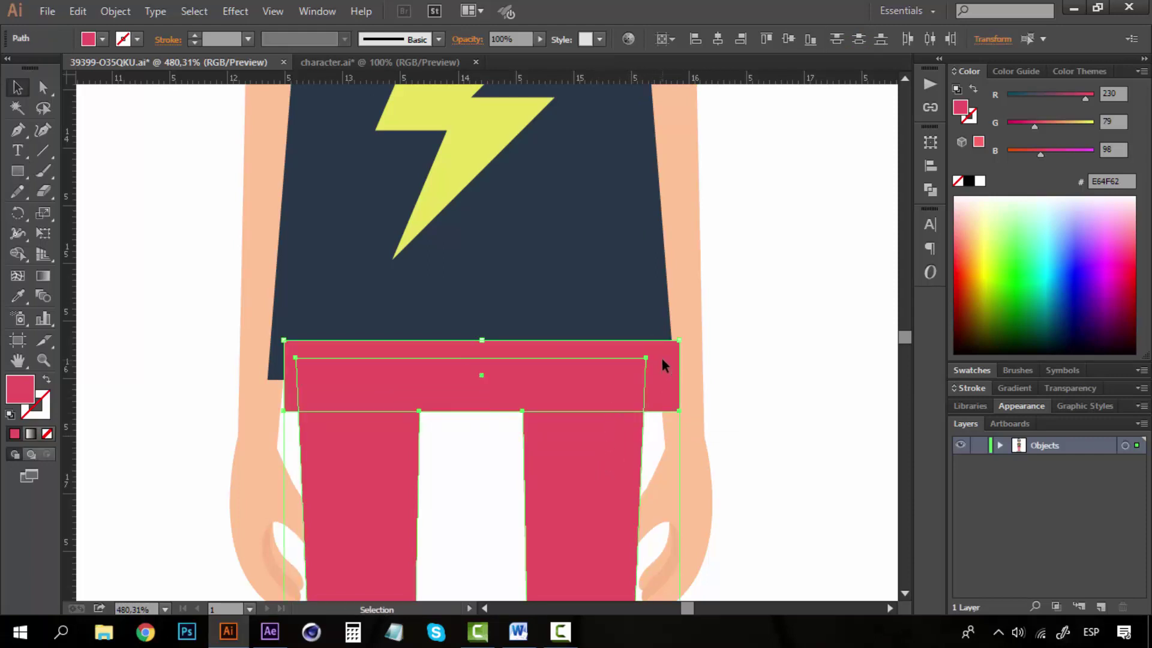
left_click(930, 191)
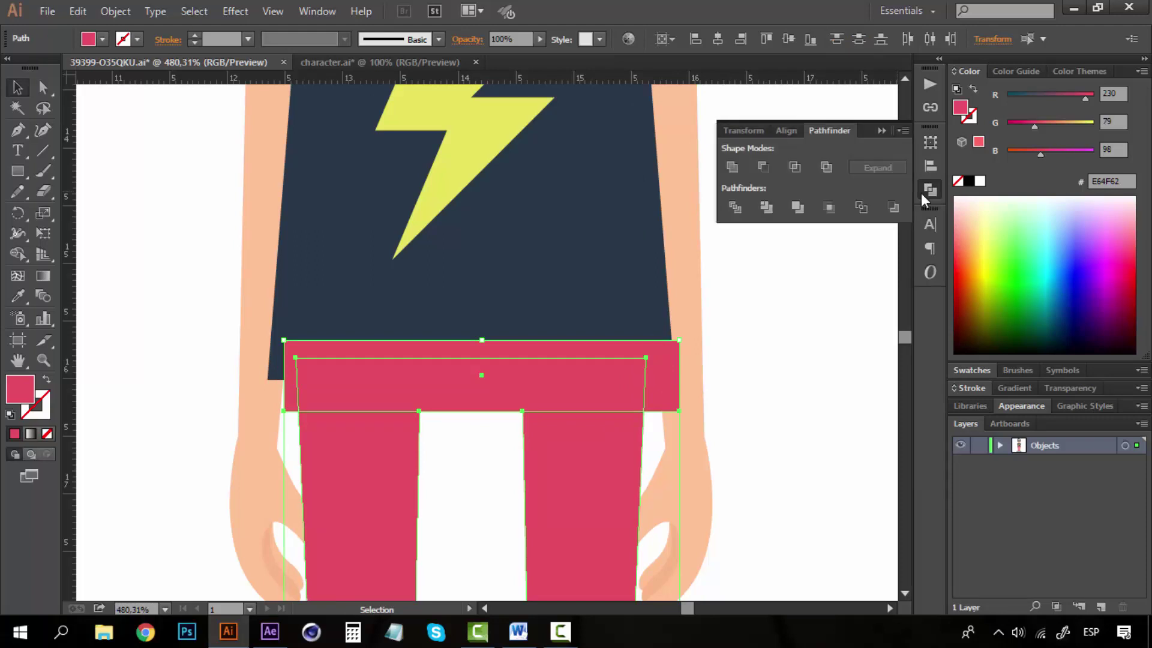
left_click(733, 207)
key("a")
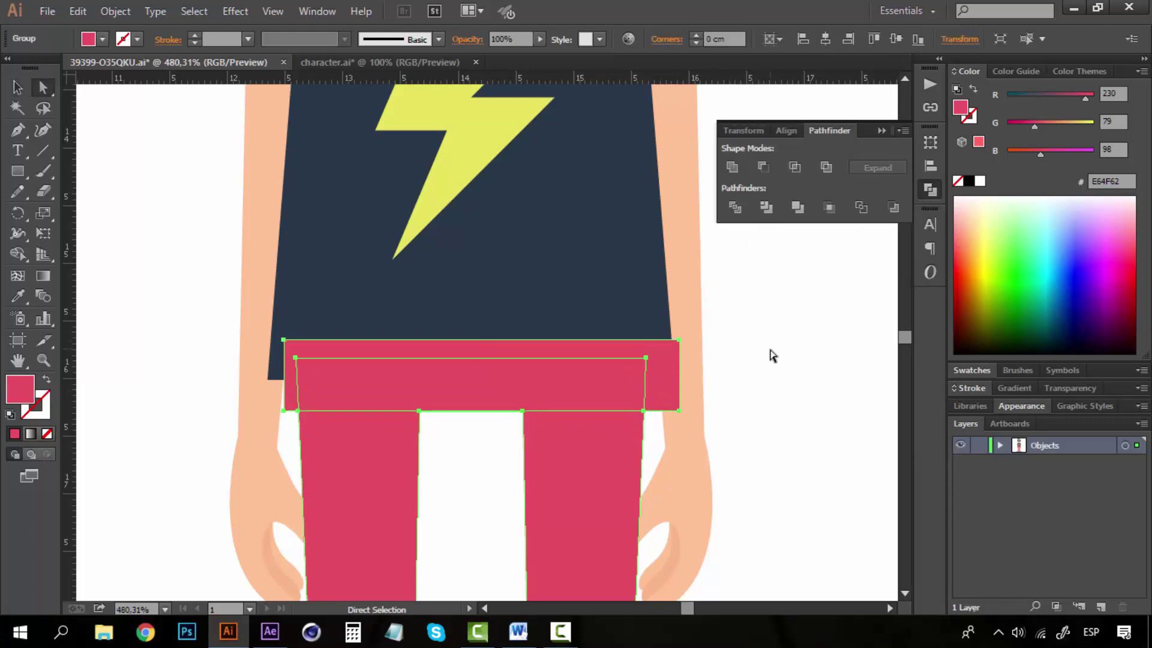
left_click(771, 354)
left_click(608, 380)
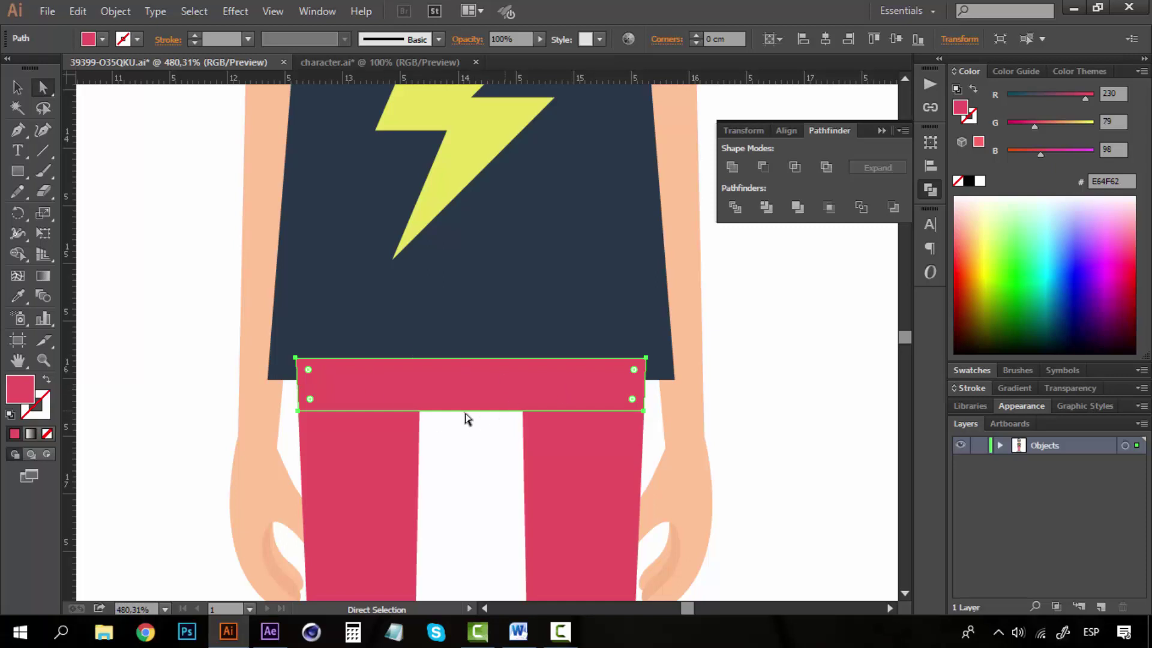
left_click(819, 454)
Ungroup the divided trousers so the hip piece can be selected separately from the legs.
left_click(446, 373)
key("v")
left_click(473, 408)
key("ctrl+shift+g")
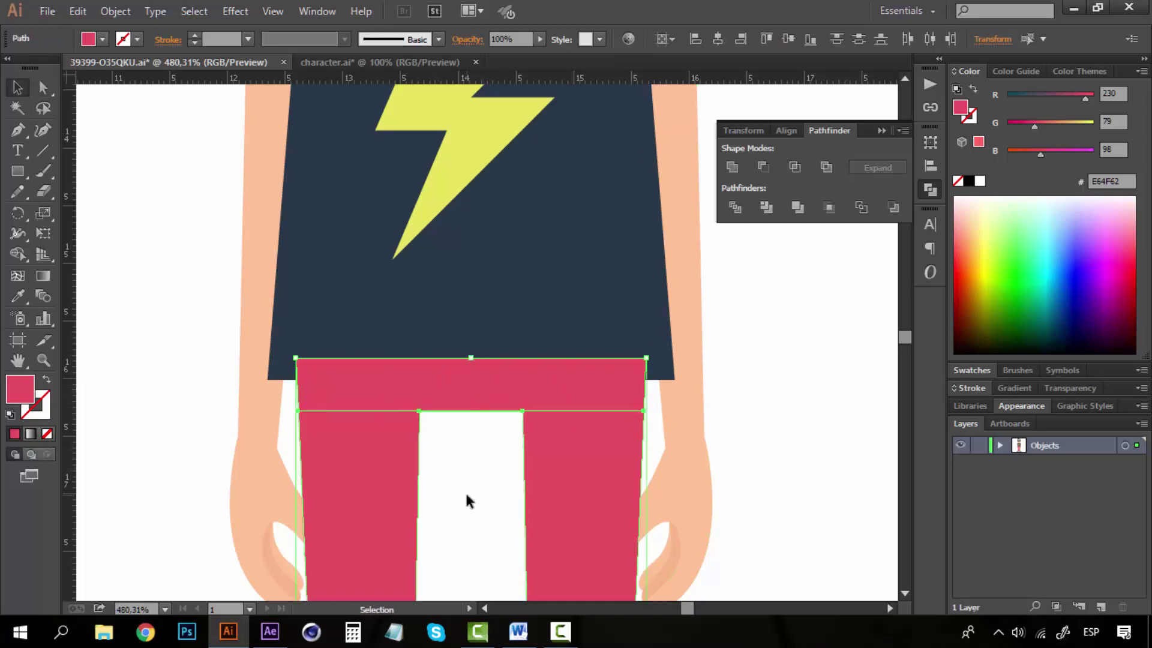
left_click(466, 499)
left_click(473, 374)
left_click(471, 458)
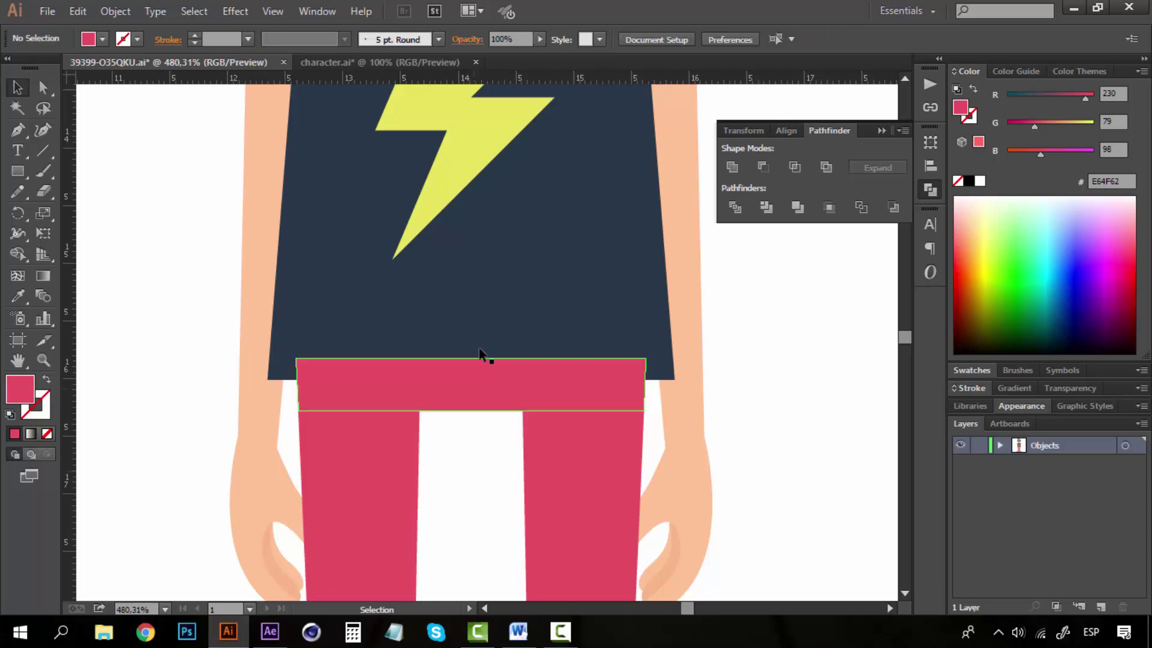
Stretch the hip piece's lower edge downward so it overlaps the tops of the legs.
left_click(470, 381)
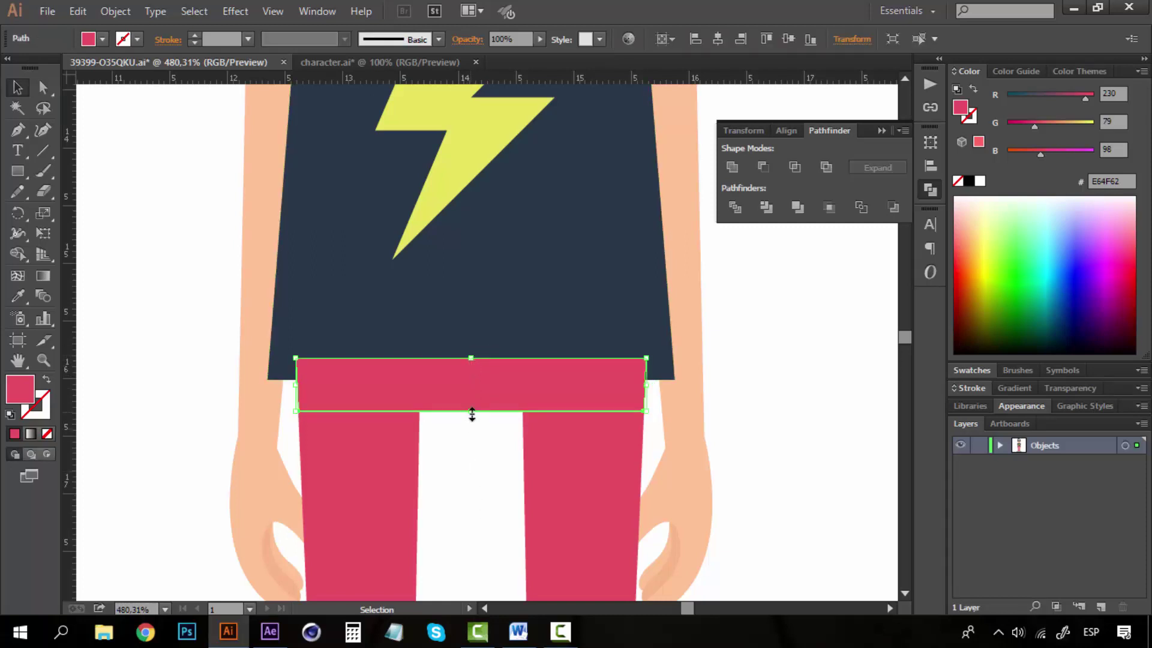
left_click_drag(472, 417, 471, 446)
left_click(468, 520)
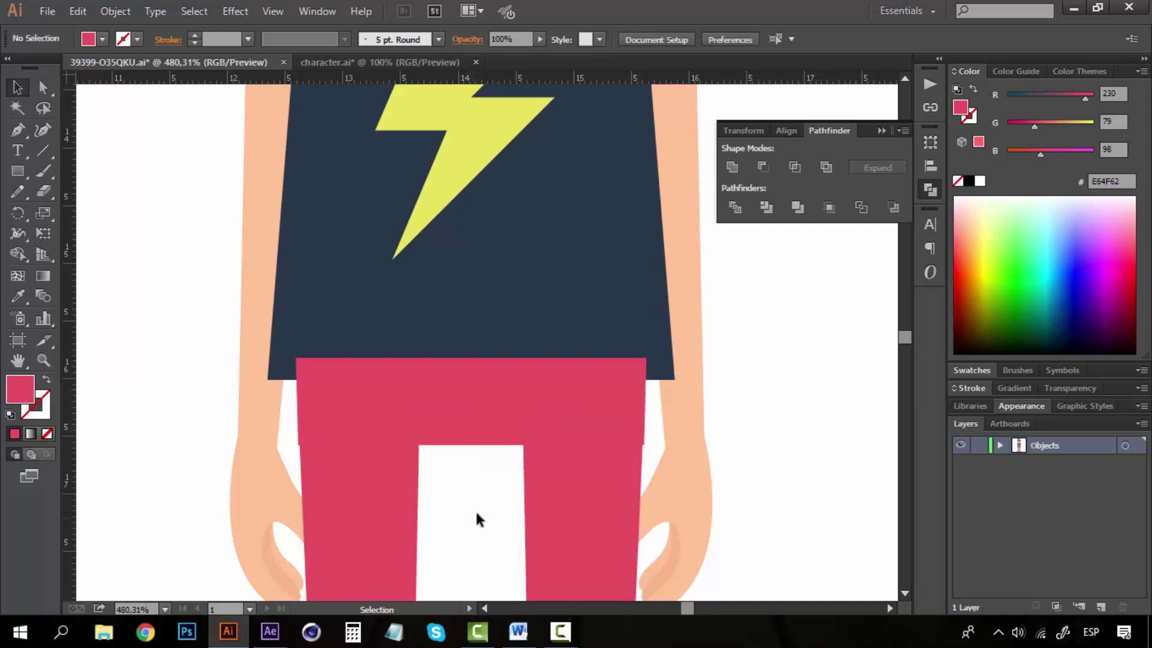
Adjust the hip piece's lower corner anchor points on both sides to line up with the outer edges of the legs.
key("z")
left_click_drag(611, 323, 670, 502)
key("a")
key("z")
left_click_drag(429, 286, 540, 509)
key("a")
left_click_drag(517, 434, 505, 440)
key("space")
left_click_drag(279, 432, 798, 387)
left_click_drag(342, 433, 780, 432)
left_click_drag(406, 432, 771, 430)
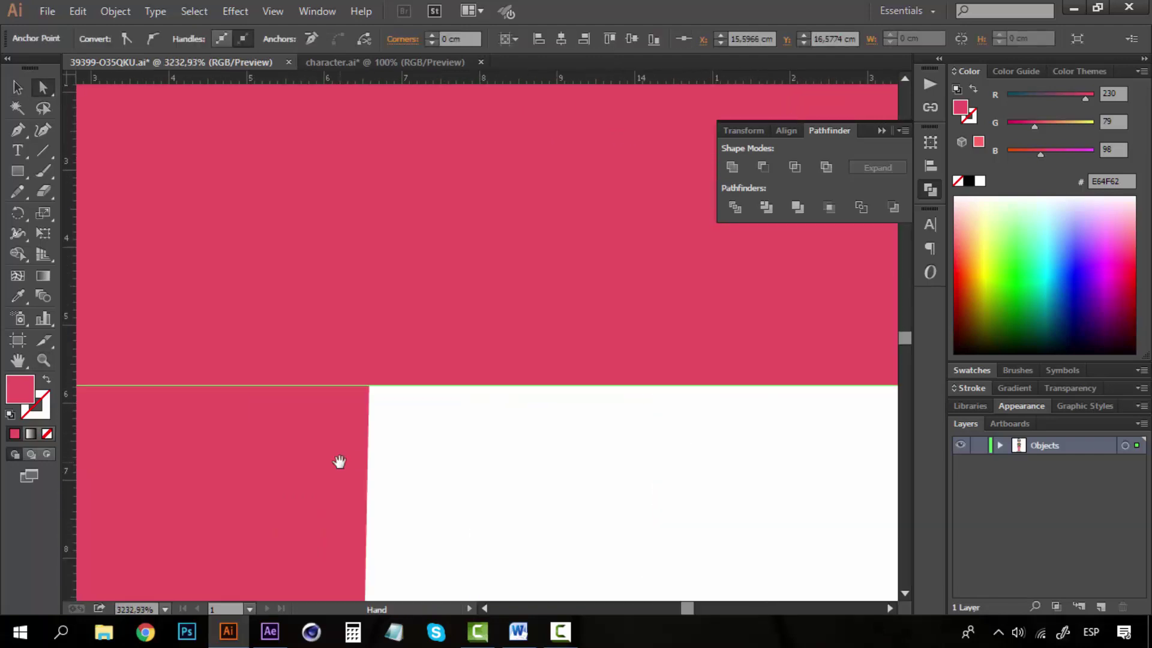
left_click_drag(338, 464, 740, 457)
left_click_drag(364, 364, 463, 391)
left_click(354, 368)
Split the joined trouser-leg path into two separately selectable legs.
key("z")
left_click(664, 373, "alt")
left_click(664, 373, "alt")
left_click(664, 373, "alt")
triple_click(663, 372, "alt")
key("v")
left_click(453, 373)
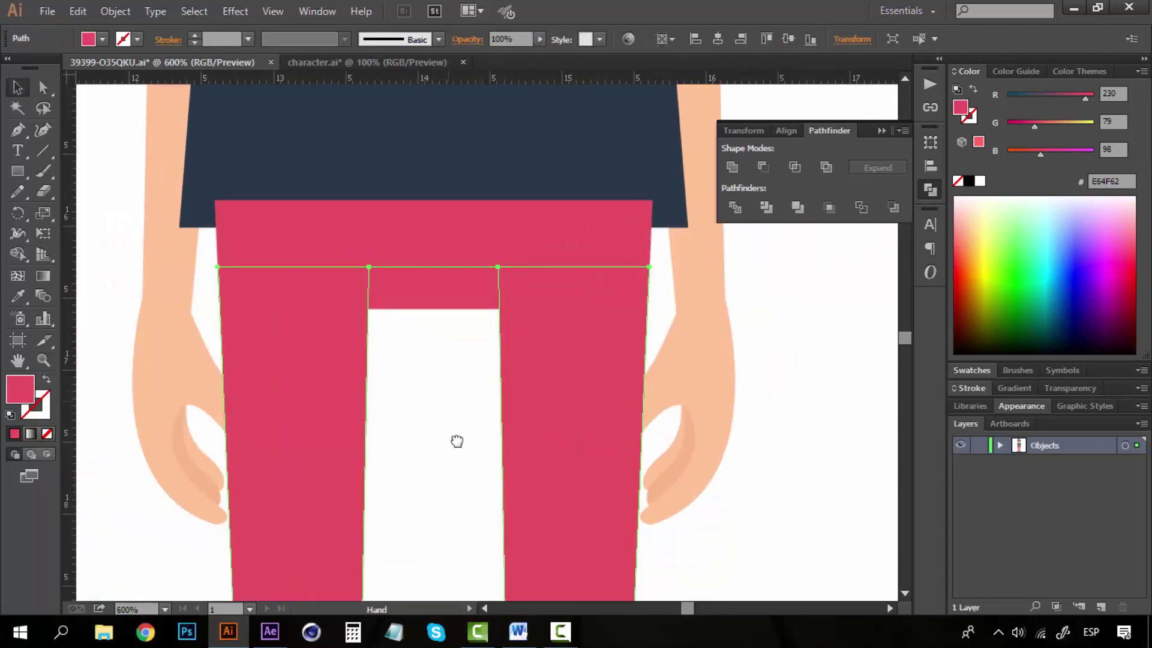
left_click_drag(457, 442, 466, 503)
key("a")
key("v")
left_click(387, 477)
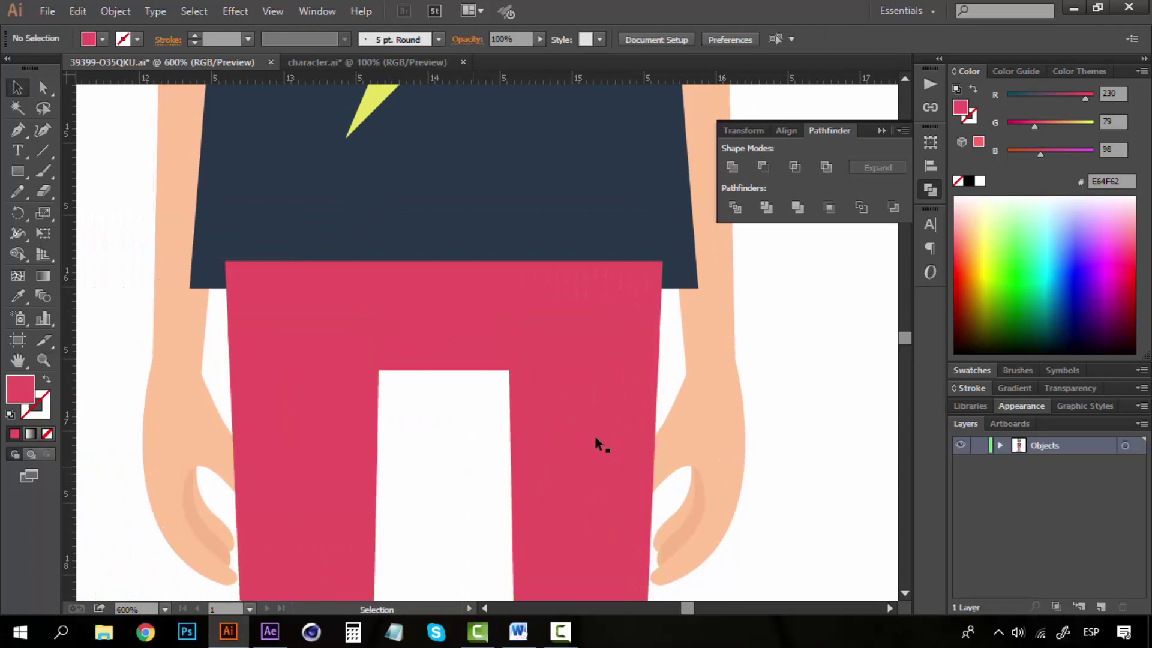
left_click(595, 435)
left_click(463, 480, "ctrl+alt")
left_click(466, 481, "ctrl+alt")
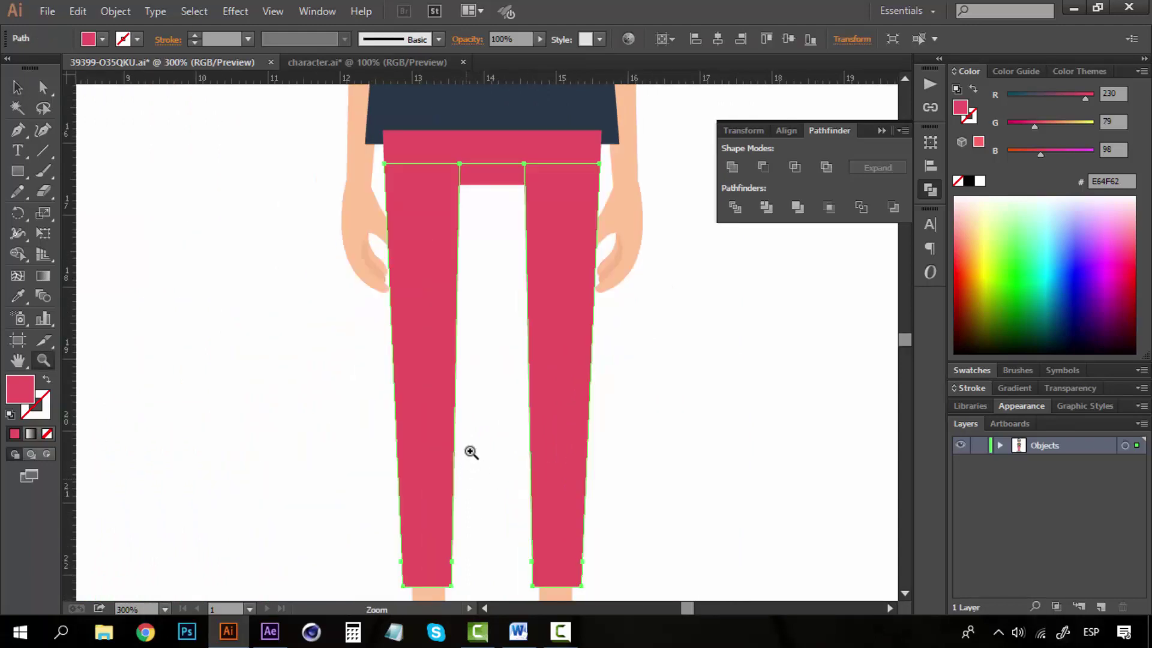
left_click(472, 416)
scroll(462, 354, "up", 3)
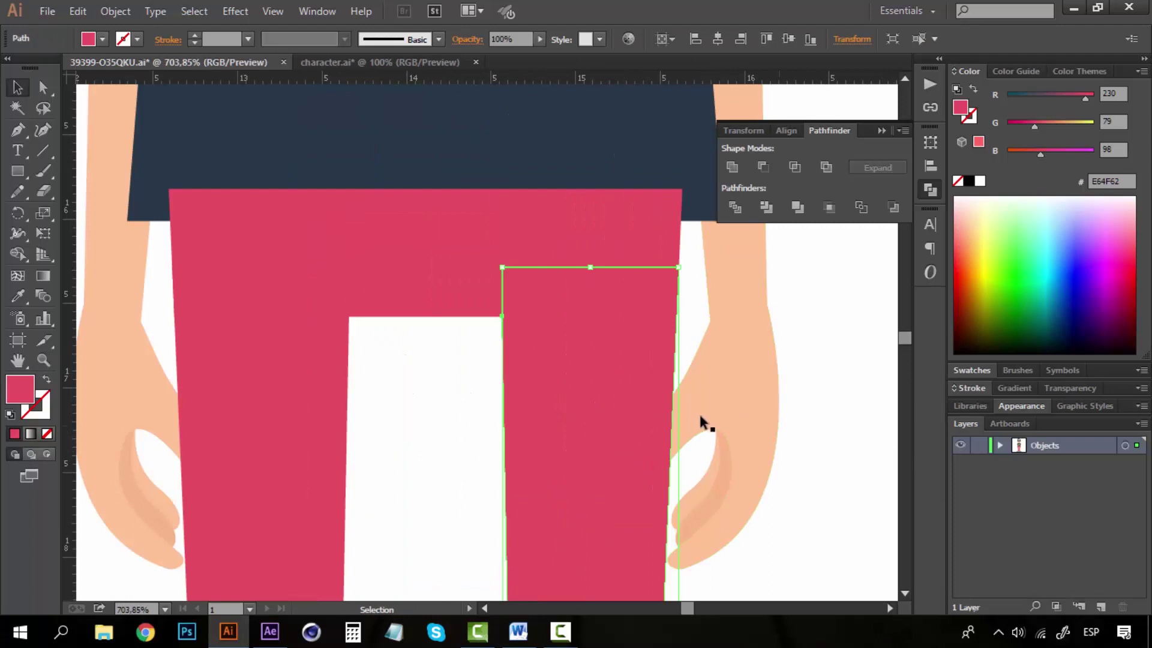
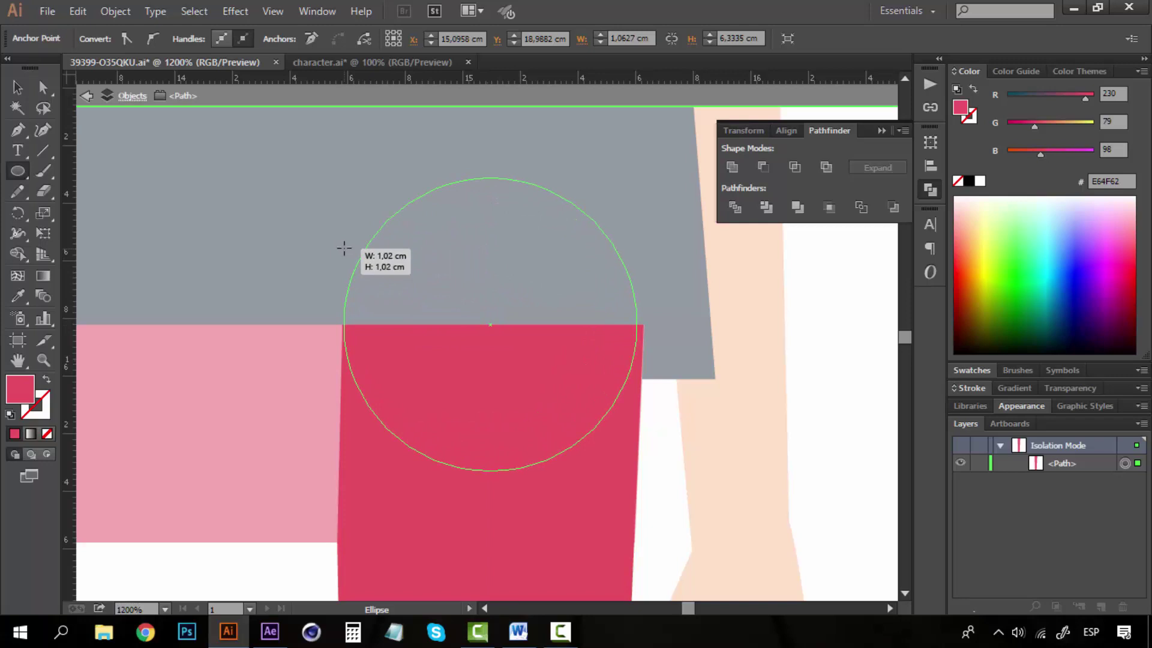
Draw a circle about 1 cm across, centred on the top edge of the isolated right-hand leg, spanning its width.
left_click_drag(344, 248, 341, 247)
key("v")
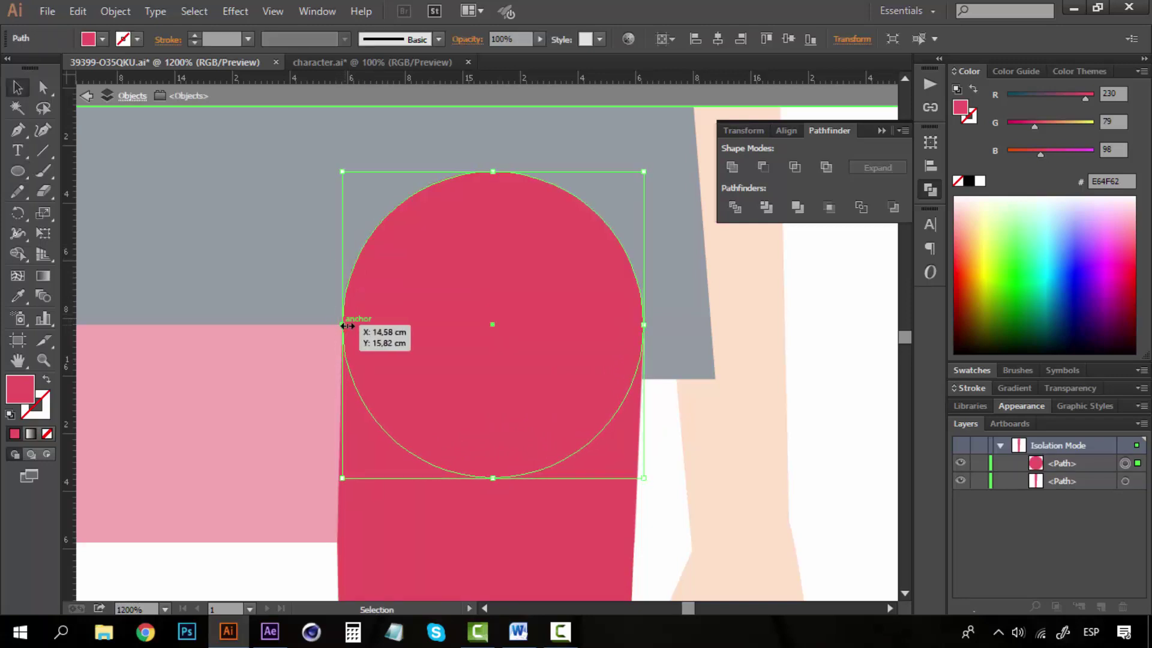
left_click(677, 493)
Examine how the circle rounds off the top of the right-hand leg against the rest of the lower body.
key("z")
left_click(471, 386, "alt")
left_click(471, 386, "alt")
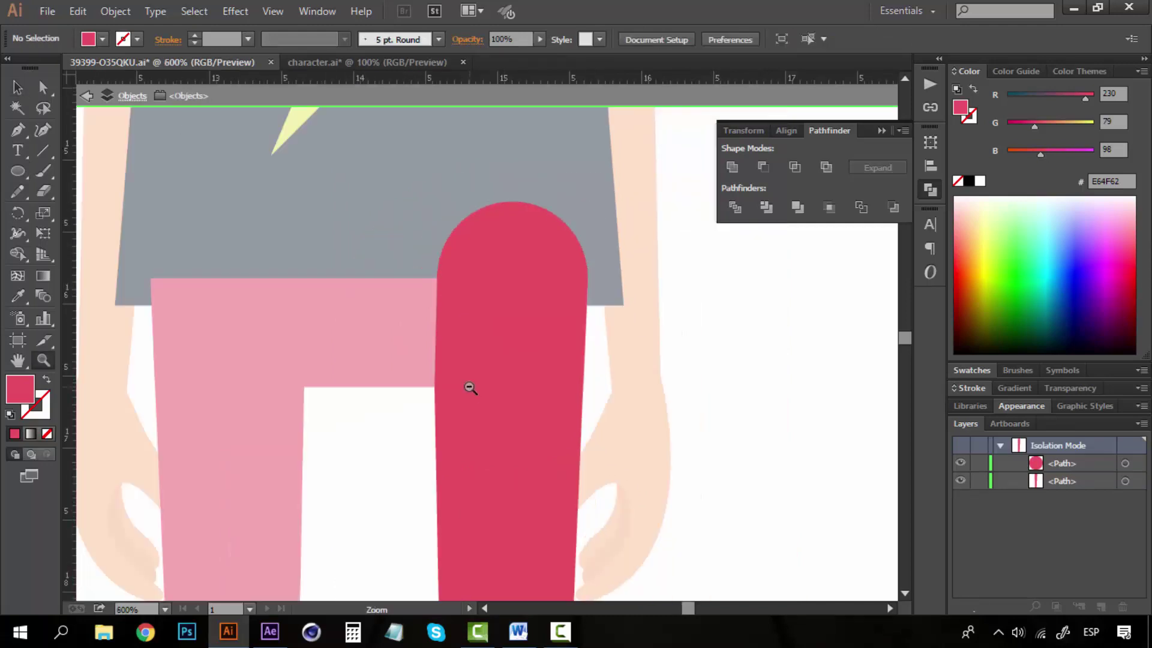
left_click(471, 386, "alt")
left_click(471, 386, "alt")
left_click(471, 386, "alt")
left_click(471, 386, "alt")
left_click(501, 294)
key("v")
left_click(537, 267)
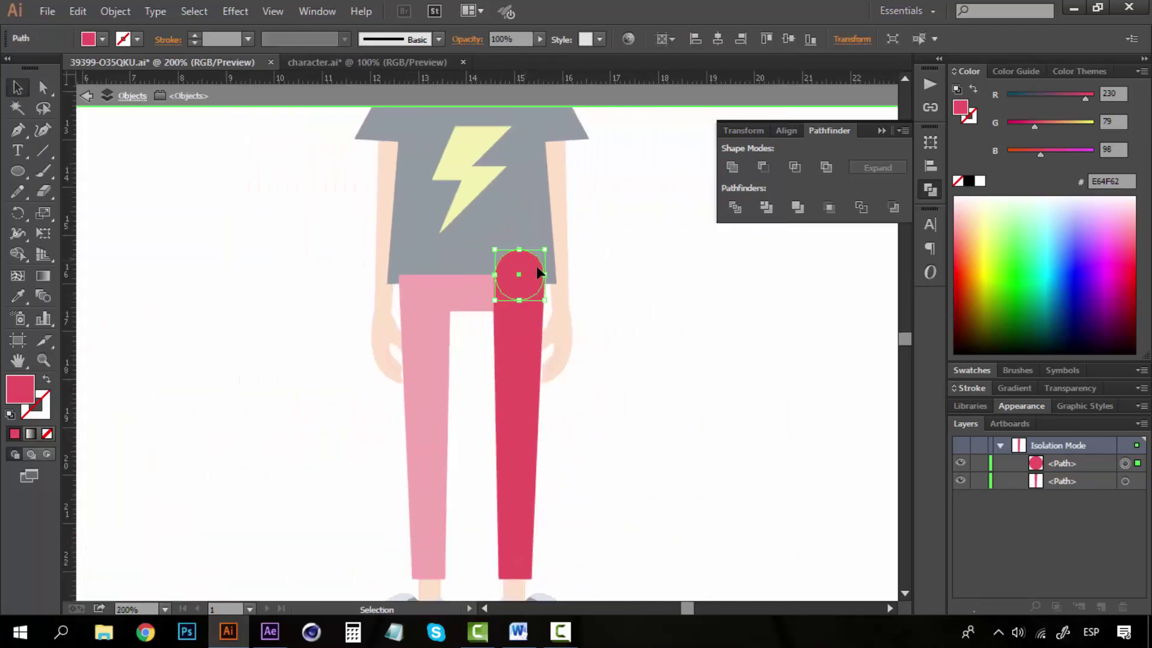
left_click(680, 310)
Isolate the left-hand trouser leg for editing.
key("z")
key("v")
double_click(460, 362)
key("z")
left_click_drag(390, 232, 470, 355)
key("v")
double_click(461, 400)
key("z")
left_click(470, 387)
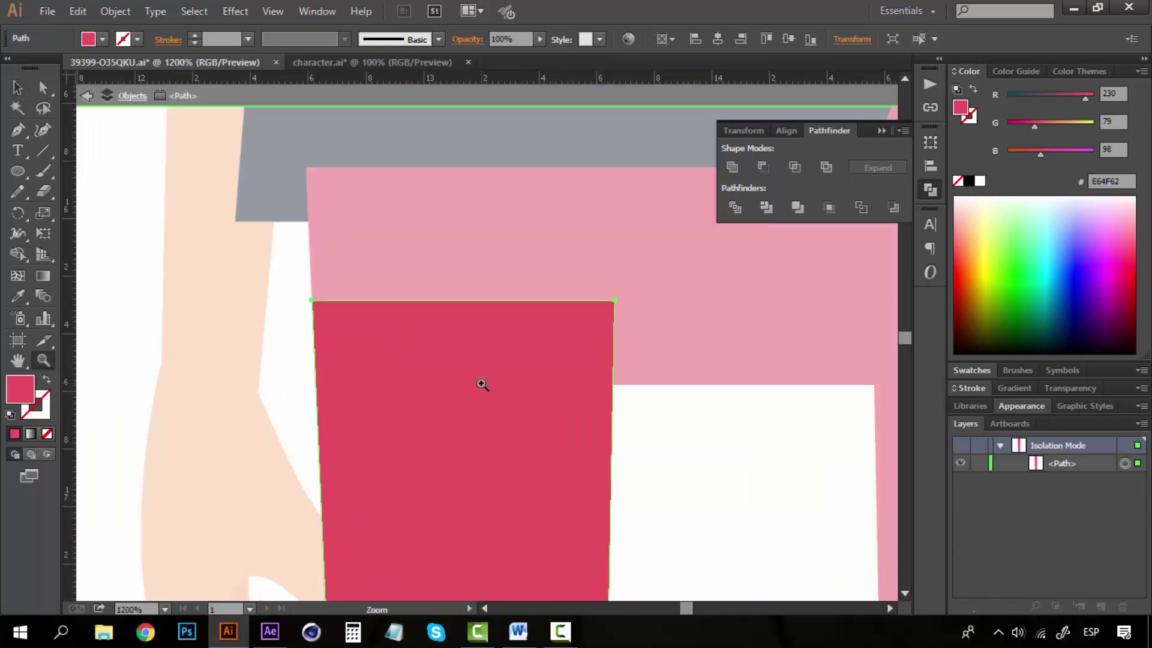
Extend the isolated left-hand leg's upper edge up to the top of the hip piece.
key("a")
left_click(630, 478)
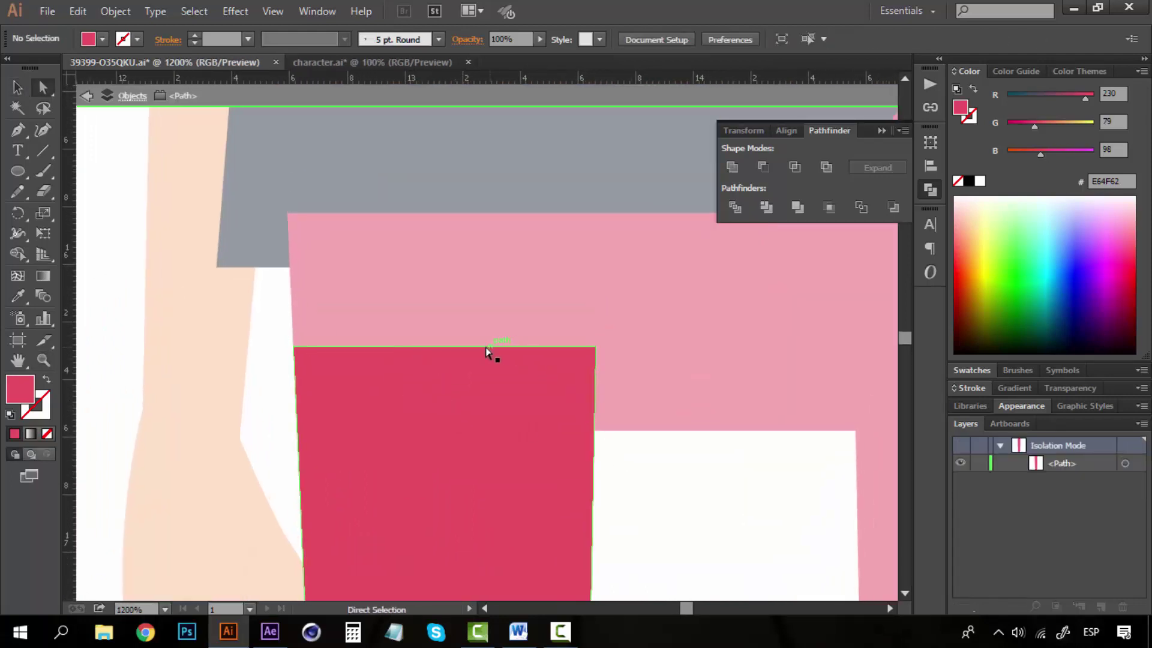
left_click_drag(483, 333, 441, 428)
key("space")
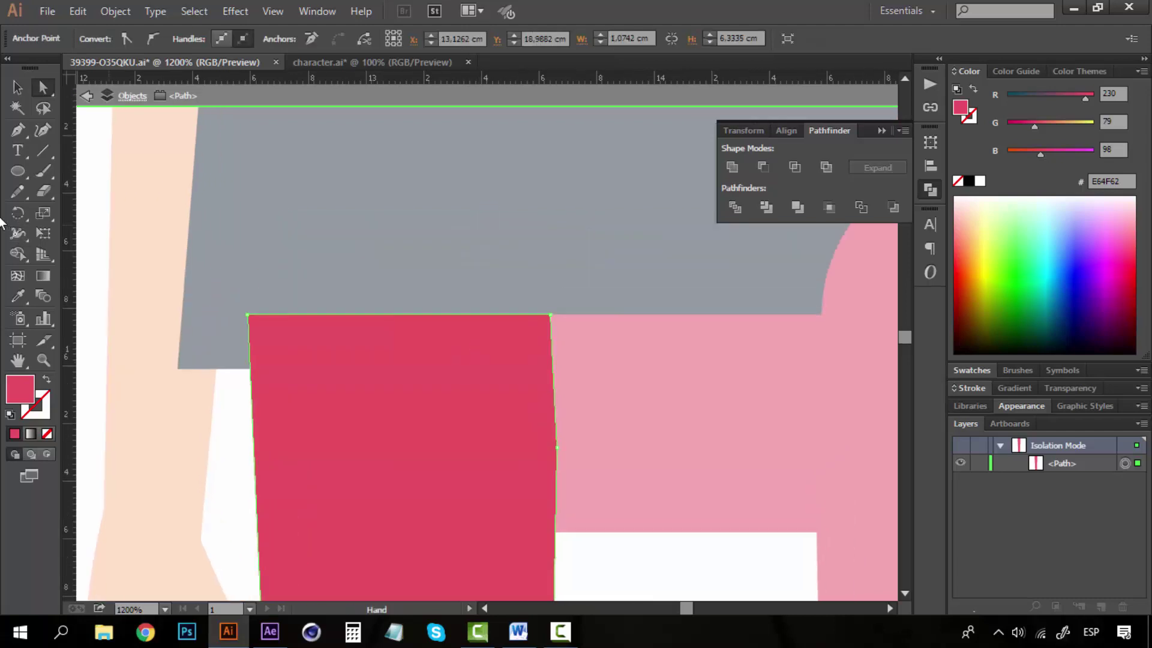
Draw a circle centred on the left-hand leg's top edge, as wide as the leg.
left_click(16, 173)
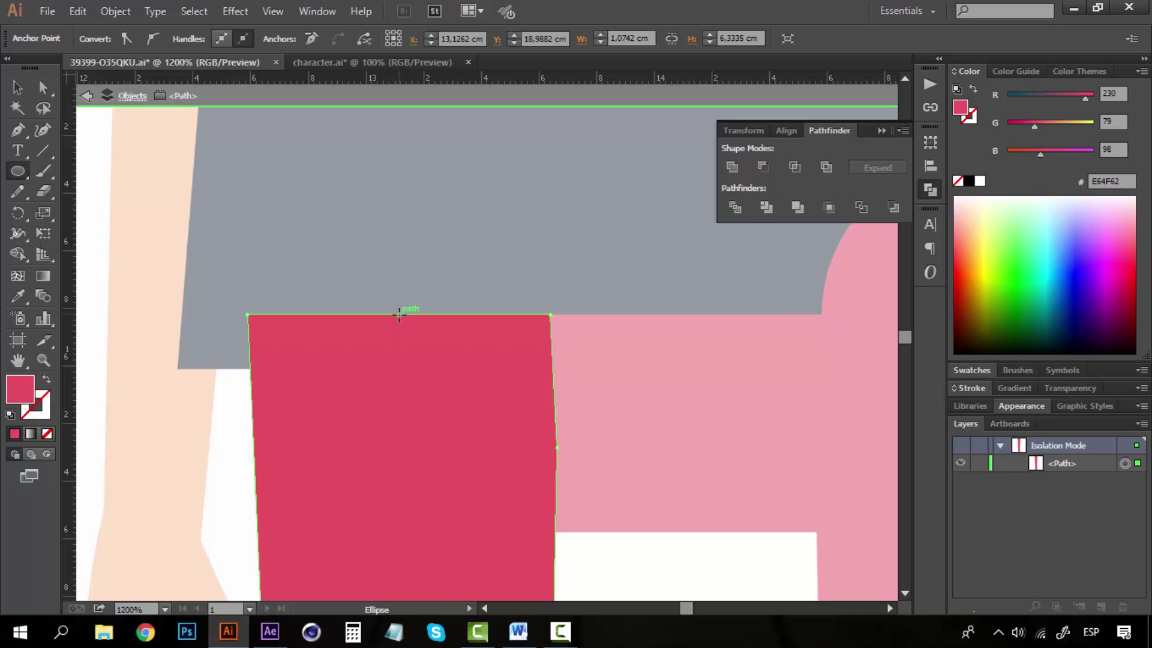
left_click_drag(401, 313, 250, 241)
key("v")
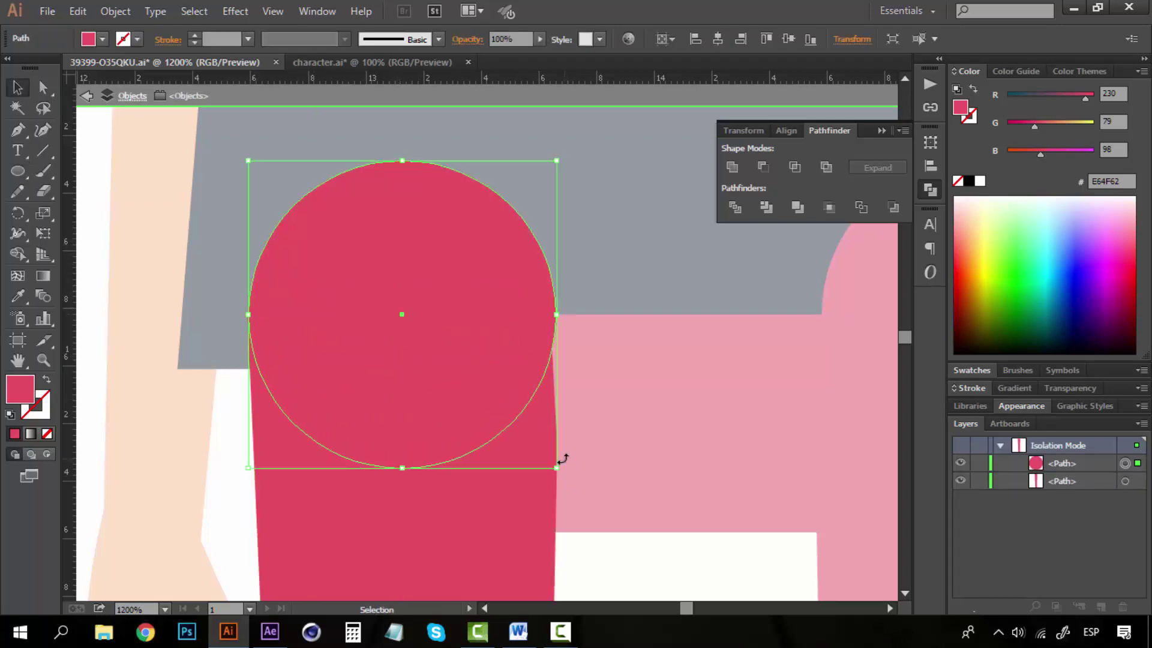
Shrink the circle to the width of the left-hand leg's top edge and leave isolation mode.
mouse_move(556, 467)
left_mouse_down()
mouse_move(553, 458)
mouse_move(563, 461)
left_mouse_up()
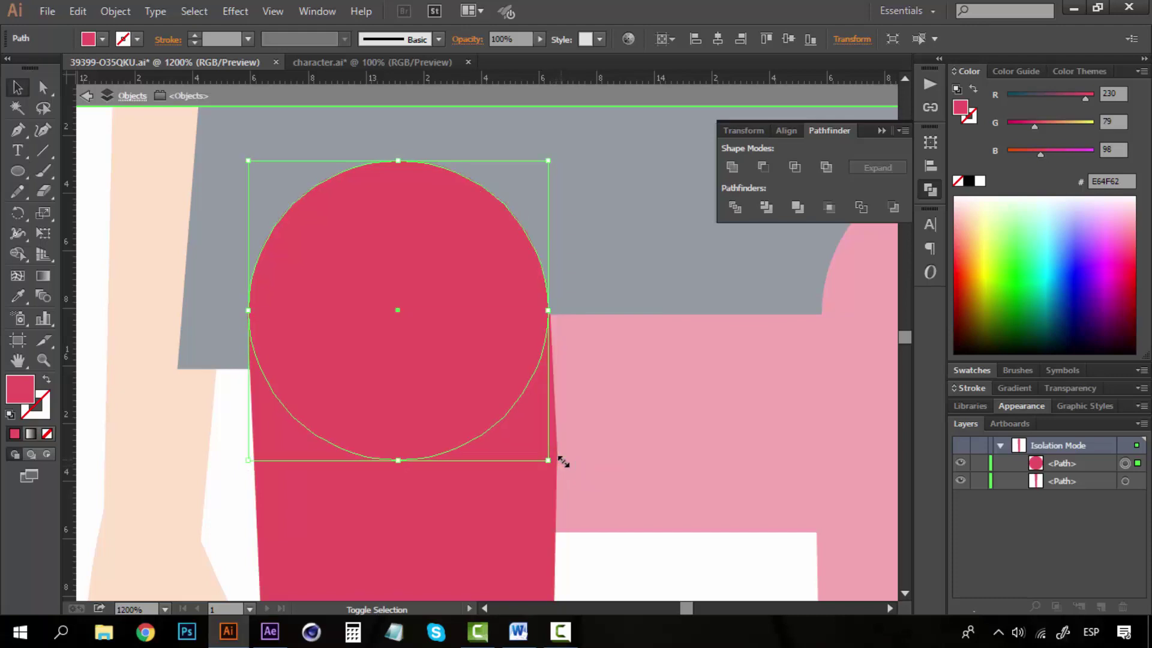
left_click(613, 566)
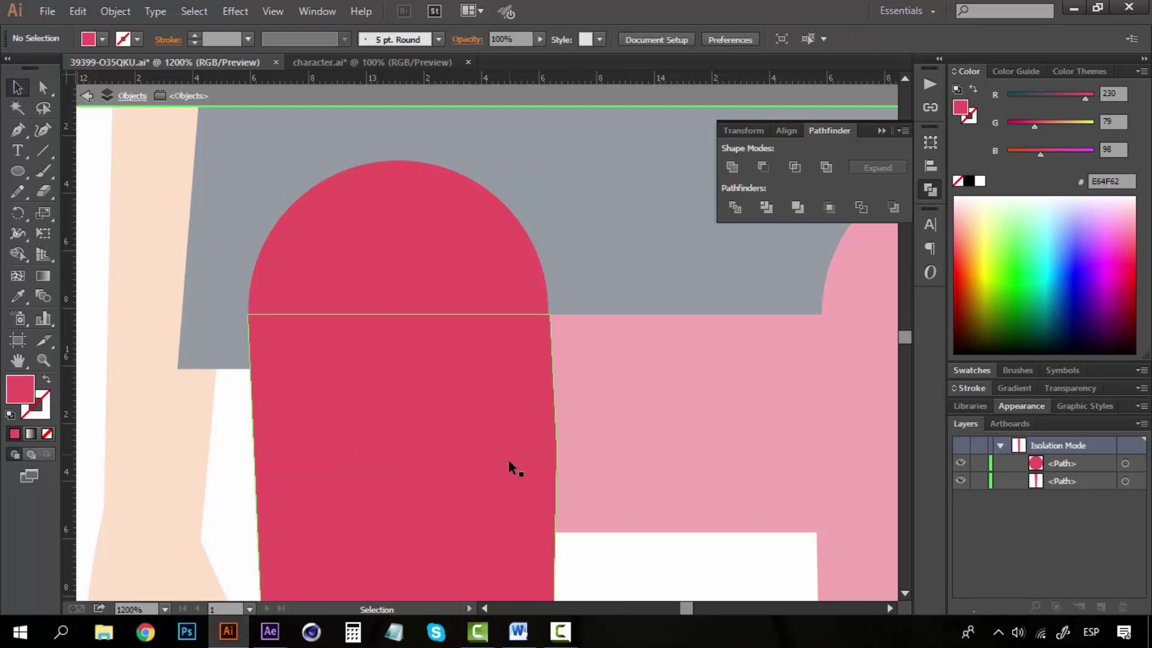
double_click(610, 564)
Try to group the left-hand trouser leg with the circle at its top, then undo the grouping.
key("z")
left_click(480, 416, "alt")
left_click(480, 416, "alt")
left_click(480, 416, "alt")
left_click(480, 416, "alt")
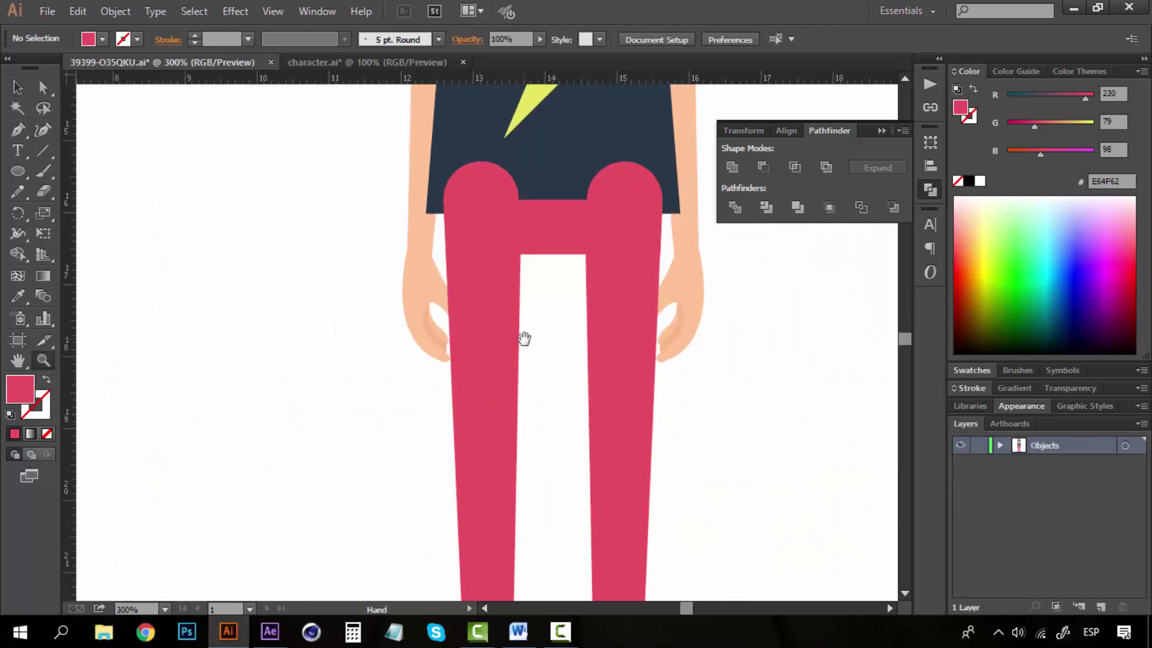
left_click_drag(524, 340, 488, 428)
left_click(524, 349, "alt")
left_click(525, 351, "alt")
left_click(477, 342)
key("v")
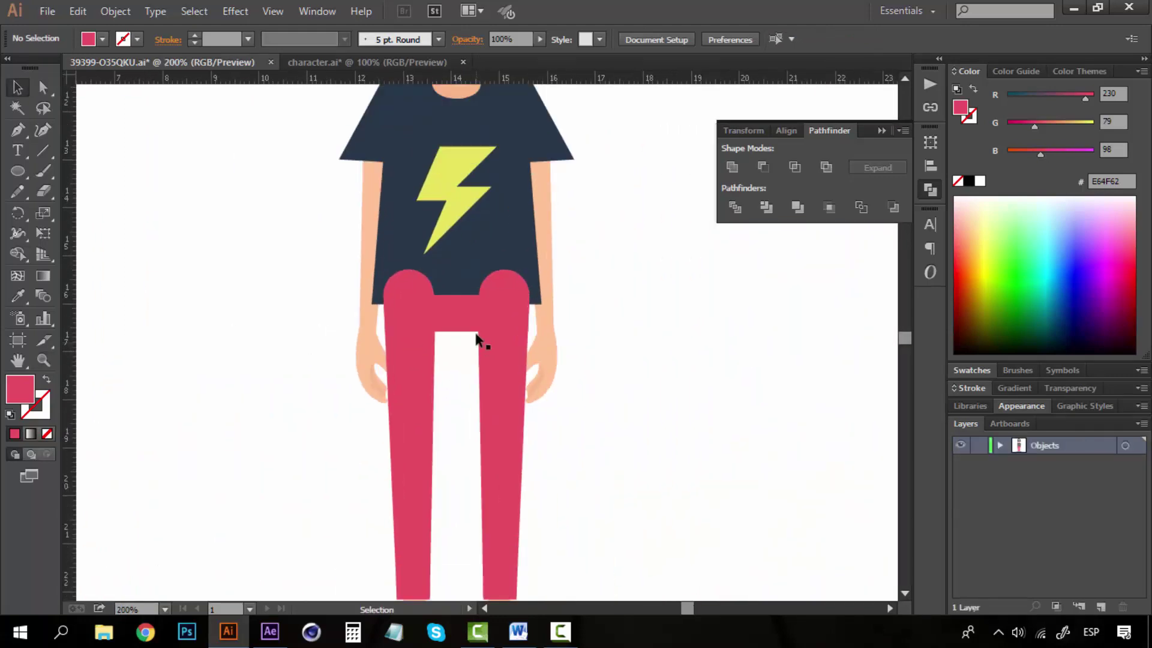
left_click(417, 350)
left_click(402, 282, "shift")
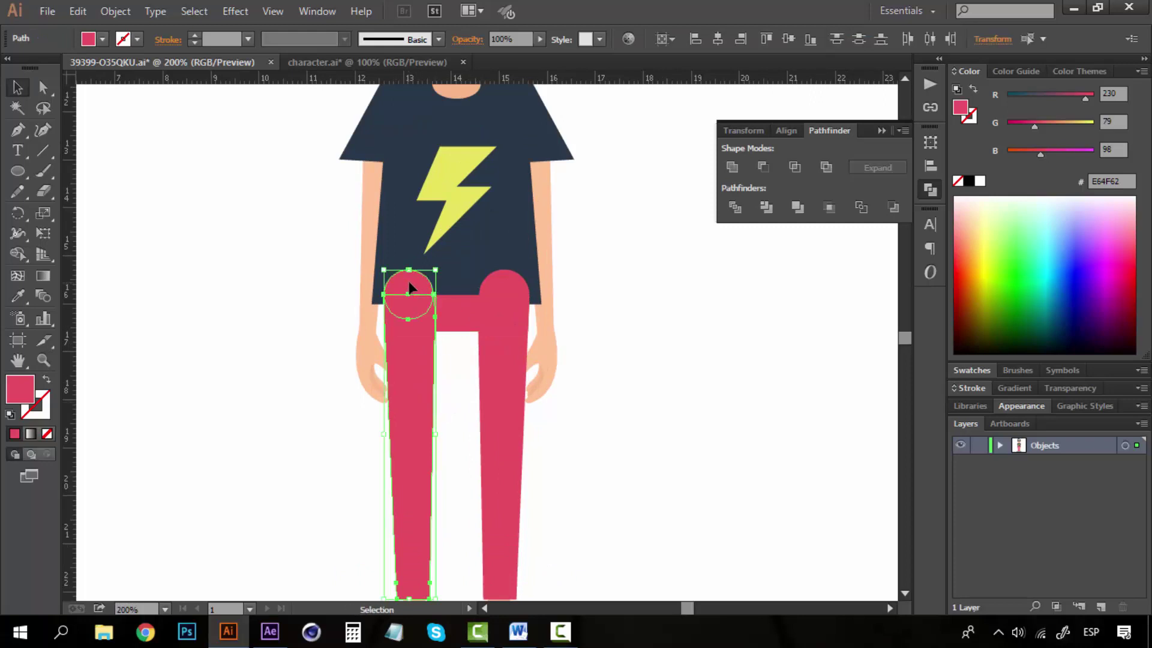
key("ctrl+g")
left_click(502, 283)
key("ctrl+z")
Bring the hidden star patch in front of the left-hand trouser leg.
left_click(449, 527)
left_click_drag(449, 527, 455, 502)
key("ctrl+y")
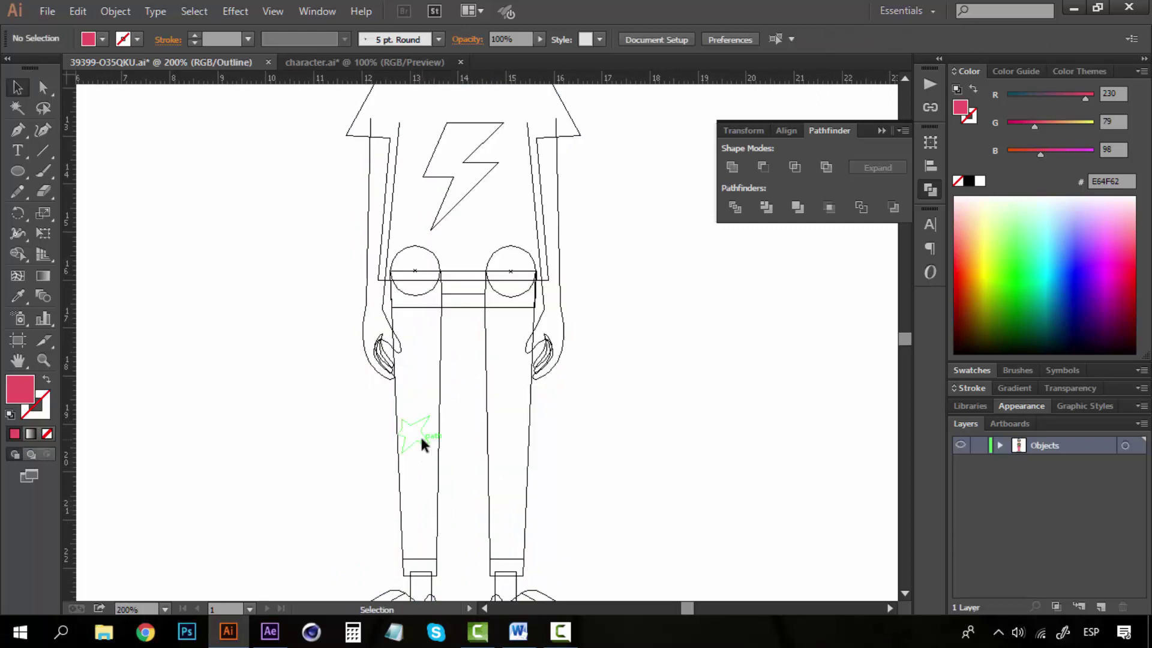
right_click(422, 444)
mouse_move(548, 408)
left_click(640, 407)
key("ctrl+y")
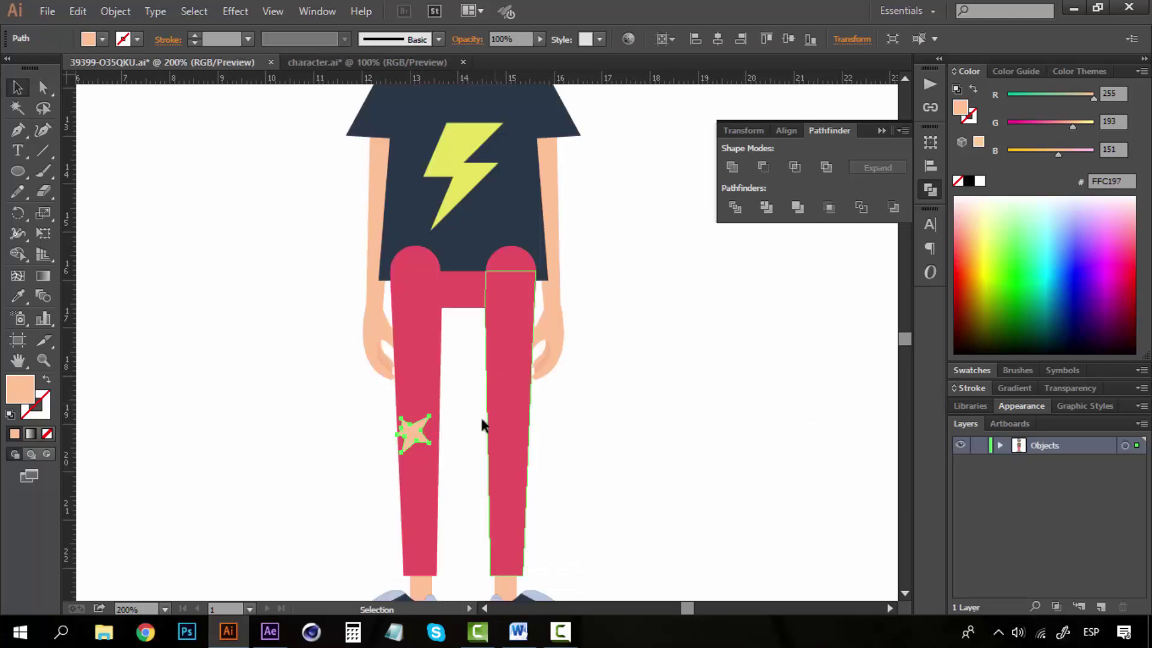
Try pulling the left-hand leg's circle, trouser shape, star and ankle away from the body, then undo the move.
left_click(414, 402, "shift")
left_click(426, 256, "shift")
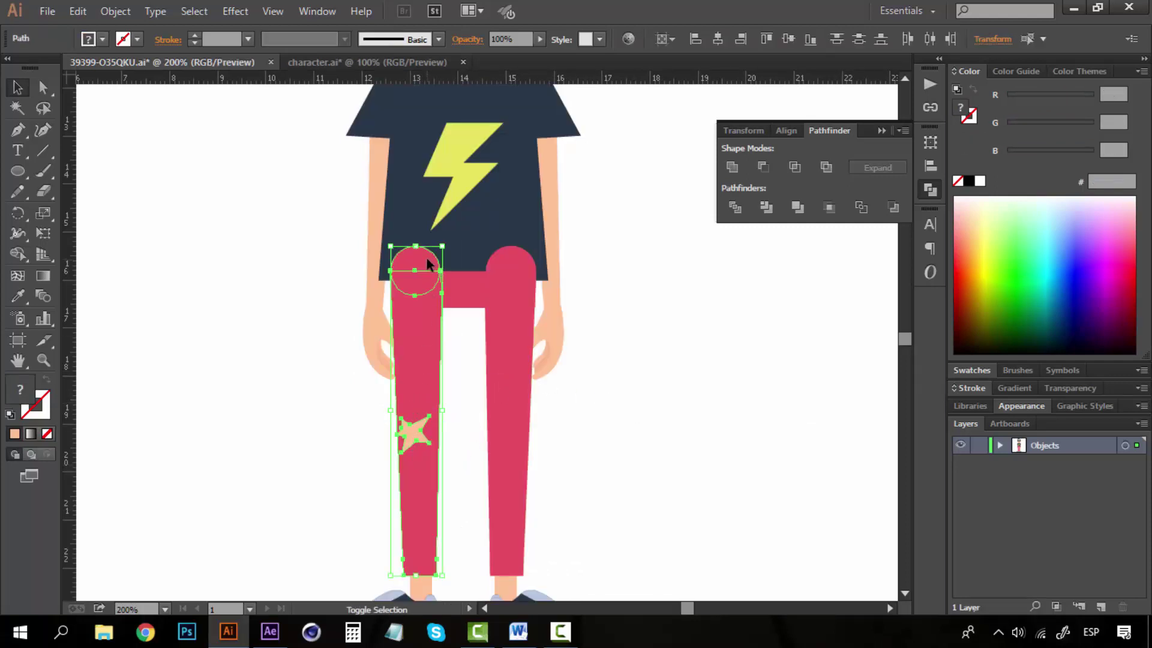
key("a")
key("v")
scroll(459, 384, "down", 3)
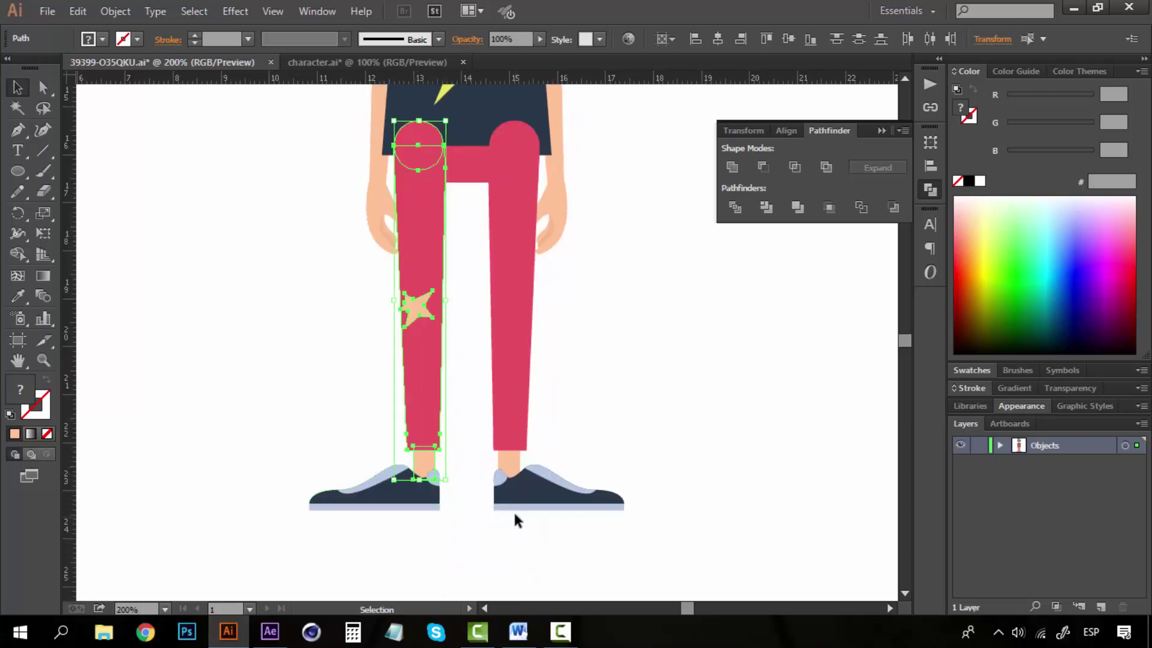
left_click_drag(435, 300, 210, 300)
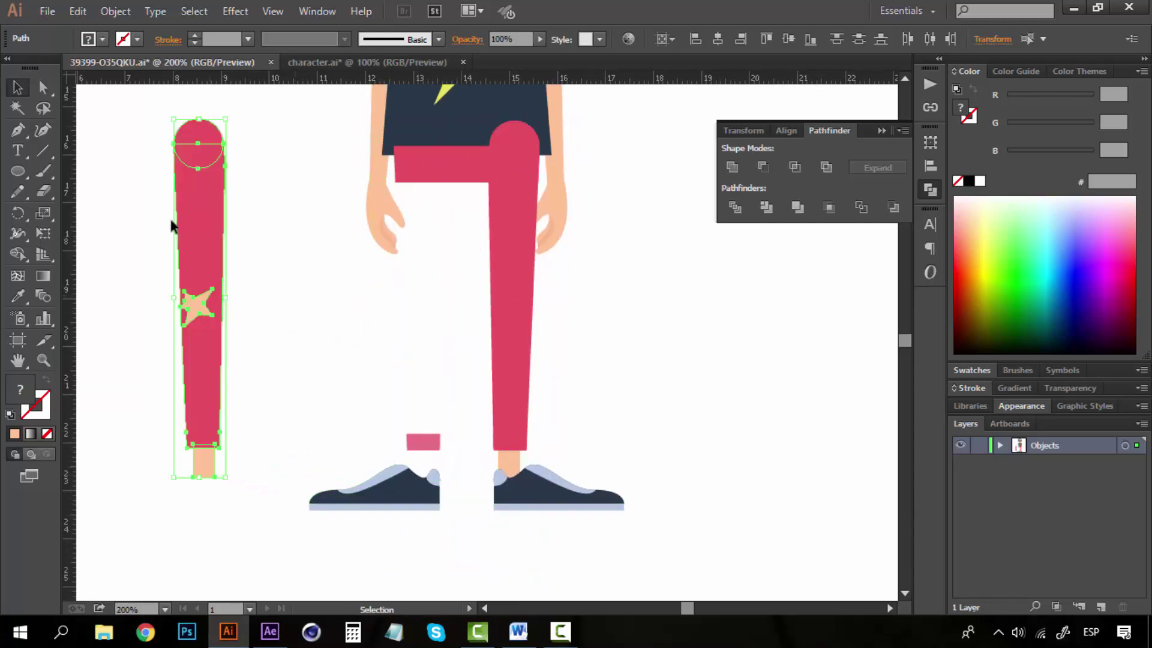
key("ctrl+z")
left_click(459, 429)
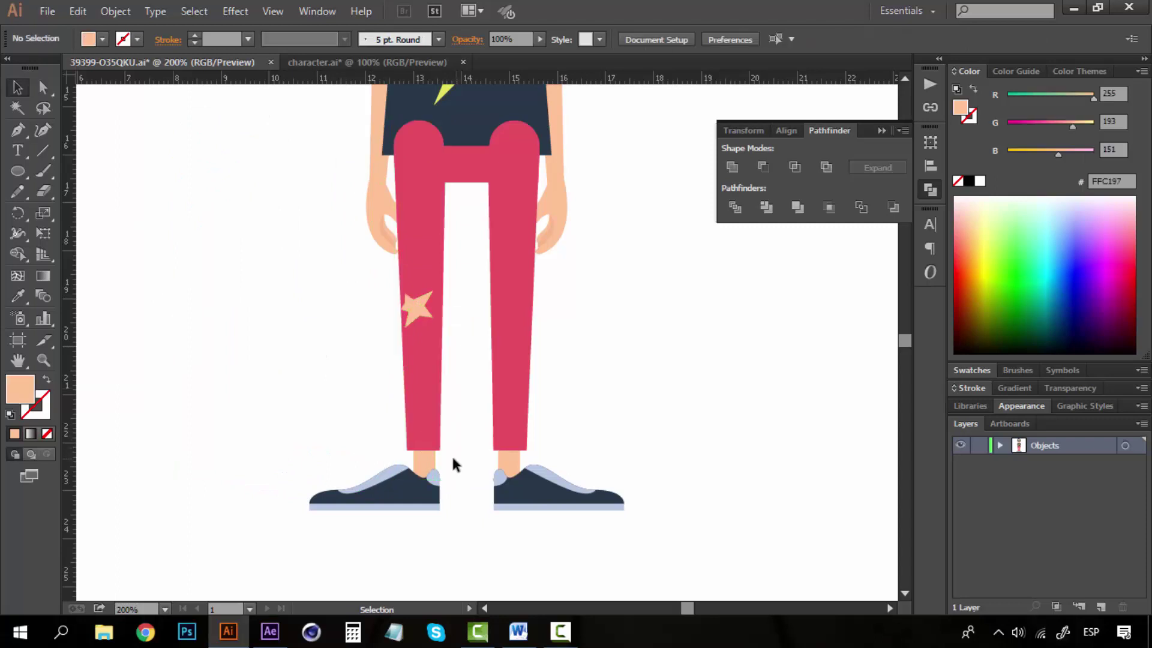
Group the left-hand leg's circle, trouser shape, cuff, star and ankle.
left_click_drag(419, 207, 418, 201)
left_click(423, 128, "shift")
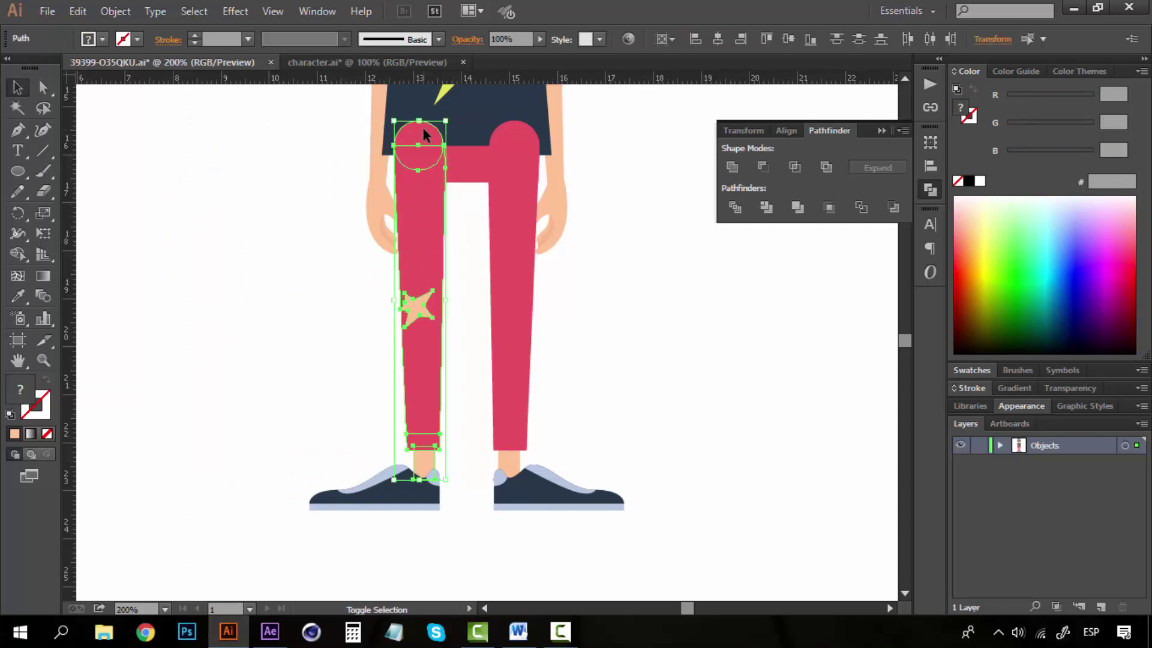
key("ctrl+g")
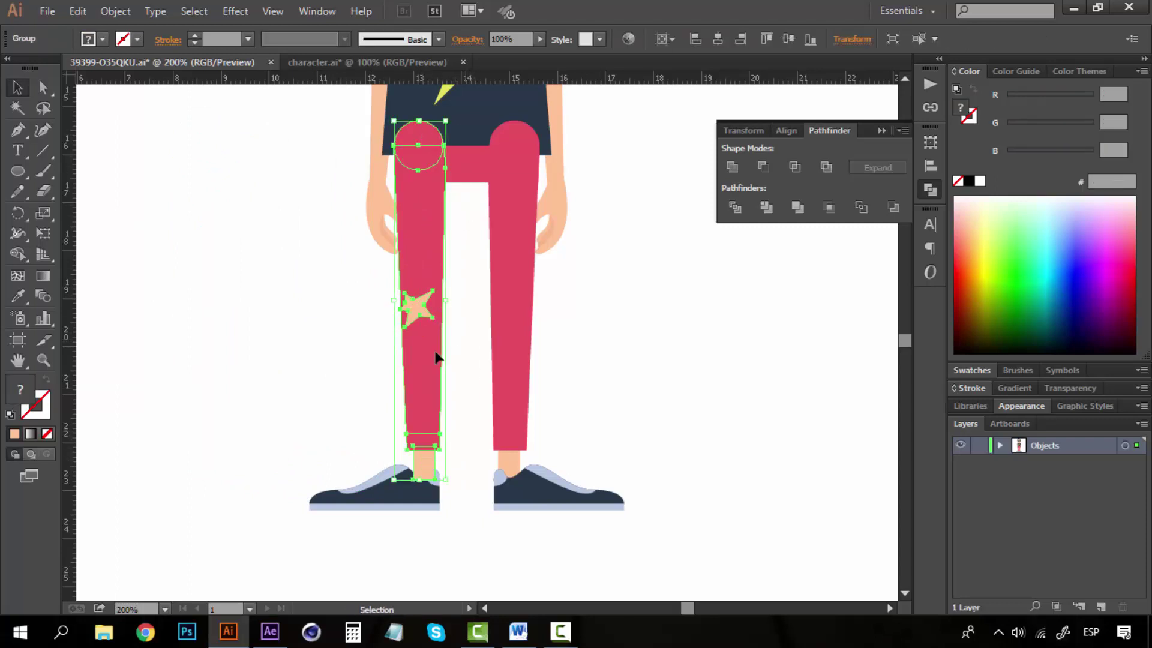
left_click(462, 210)
Try pulling the right-hand leg's circle, trouser shape and ankle away from the body, then undo the move.
left_click(514, 161)
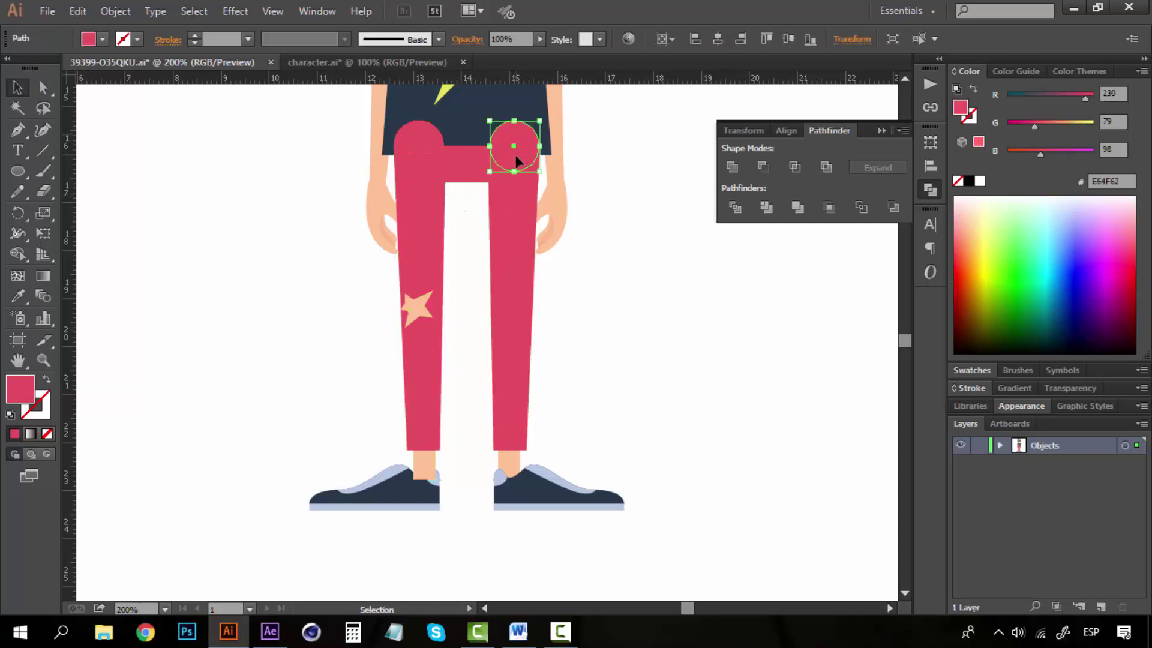
left_click(513, 356, "shift")
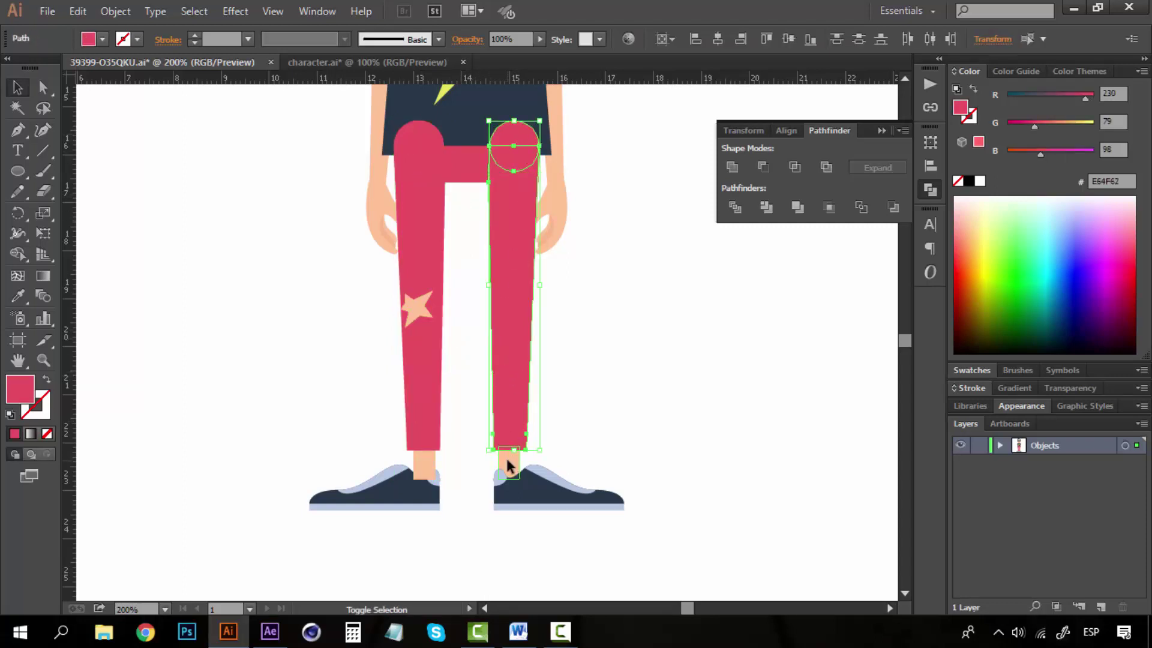
left_click(507, 459, "shift")
left_click_drag(501, 390, 602, 391)
key("ctrl+z")
left_click(583, 392)
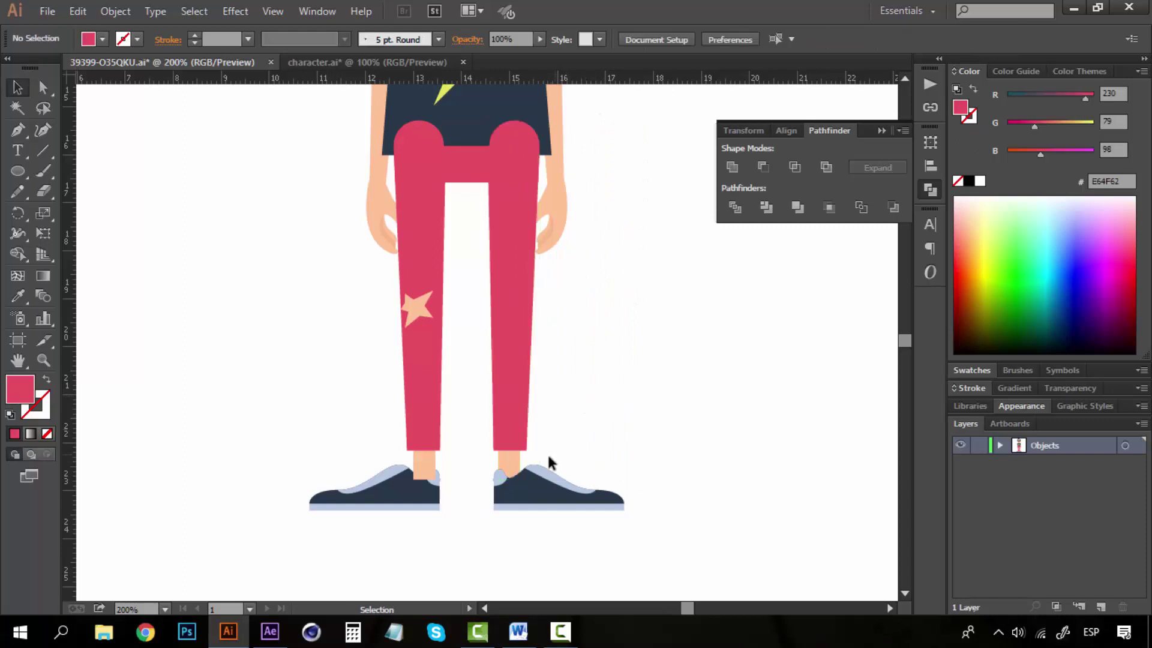
Group the right-hand leg's circle, trouser shape, cuff and ankle.
left_click_drag(480, 335, 517, 144)
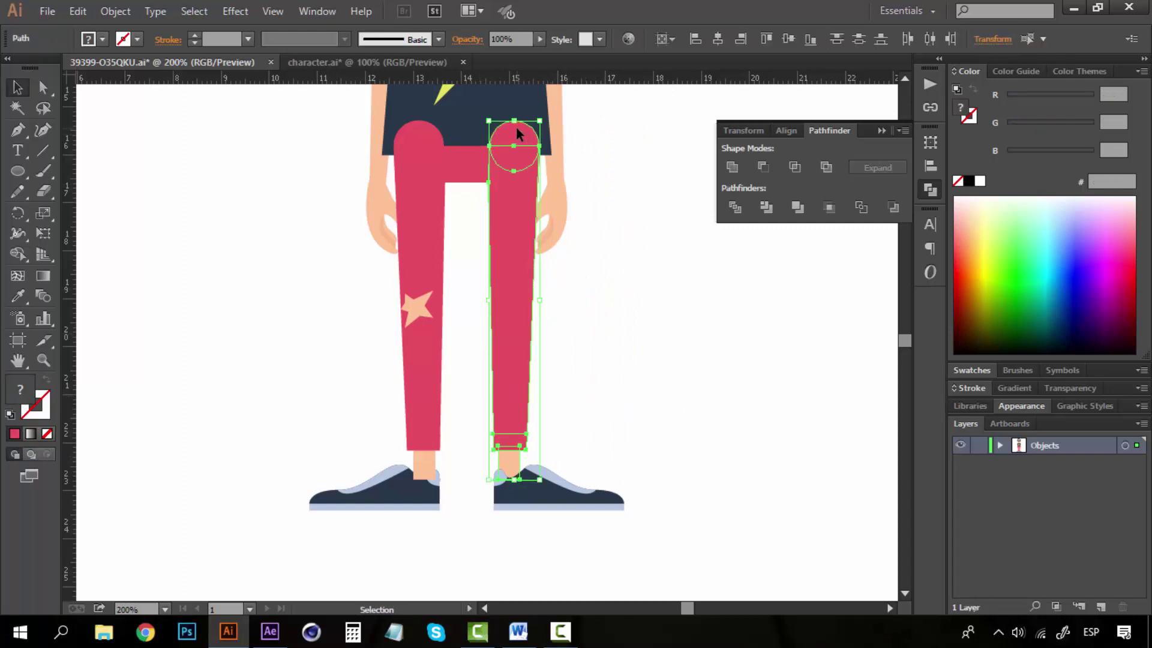
key("ctrl+g")
left_click(628, 324)
Send both leg groups to the back, behind the hip piece and the T-shirt.
left_click_drag(518, 315, 532, 377)
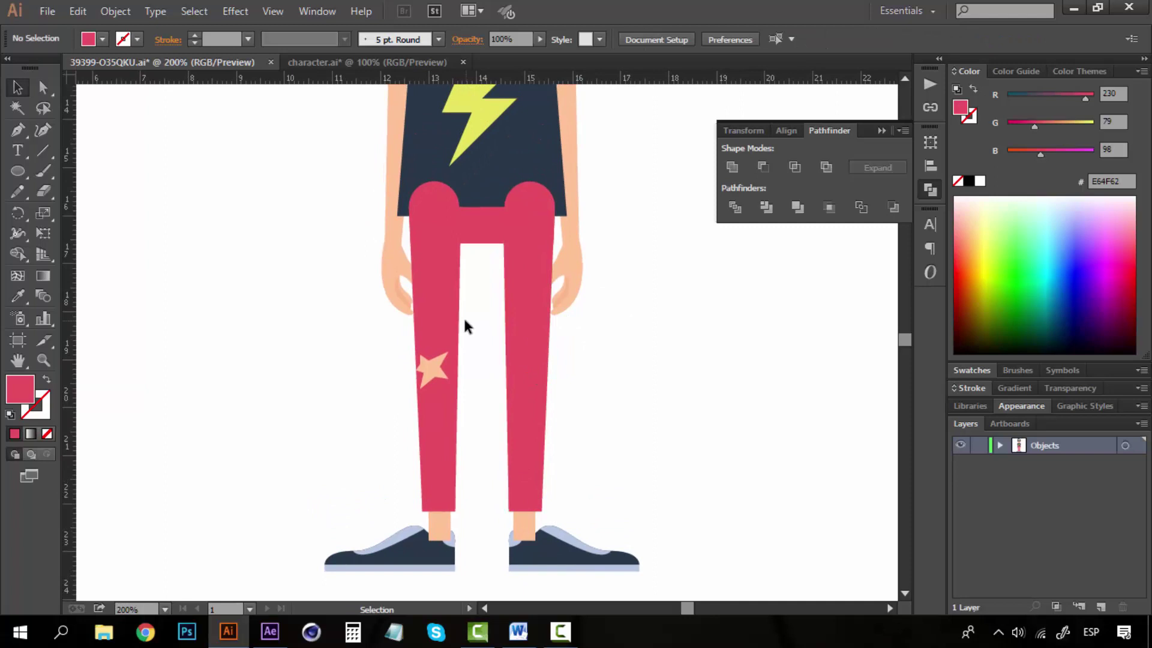
left_click_drag(510, 280, 504, 335)
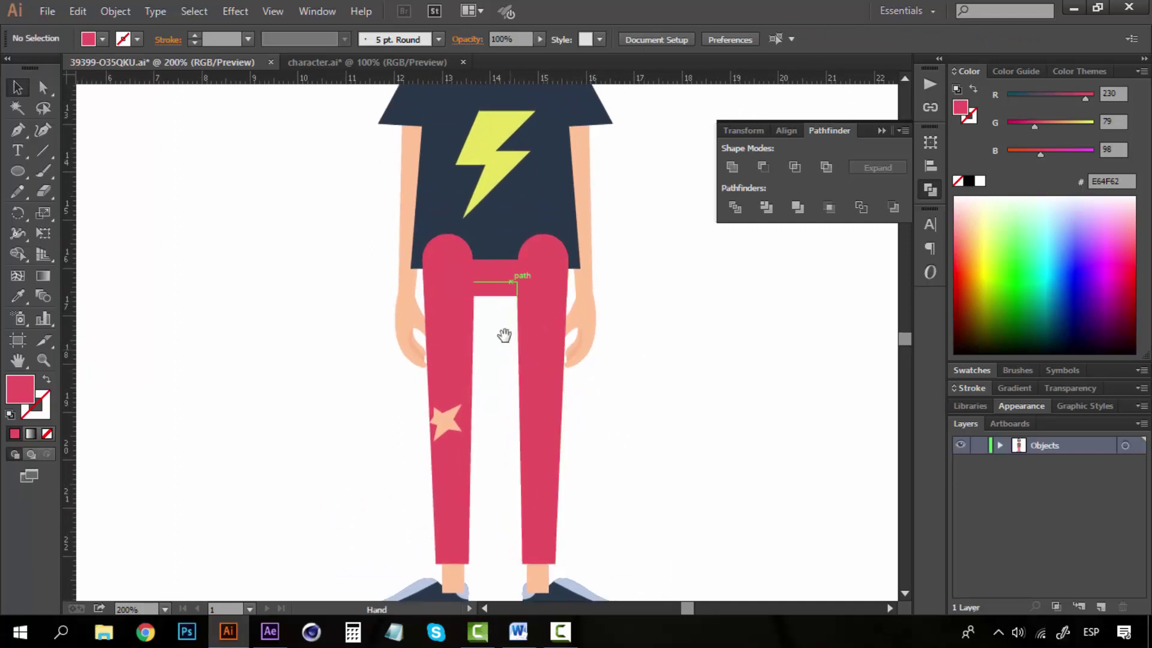
left_click(454, 260)
left_click(536, 280, "shift")
key("ctrl+g")
right_click(551, 276)
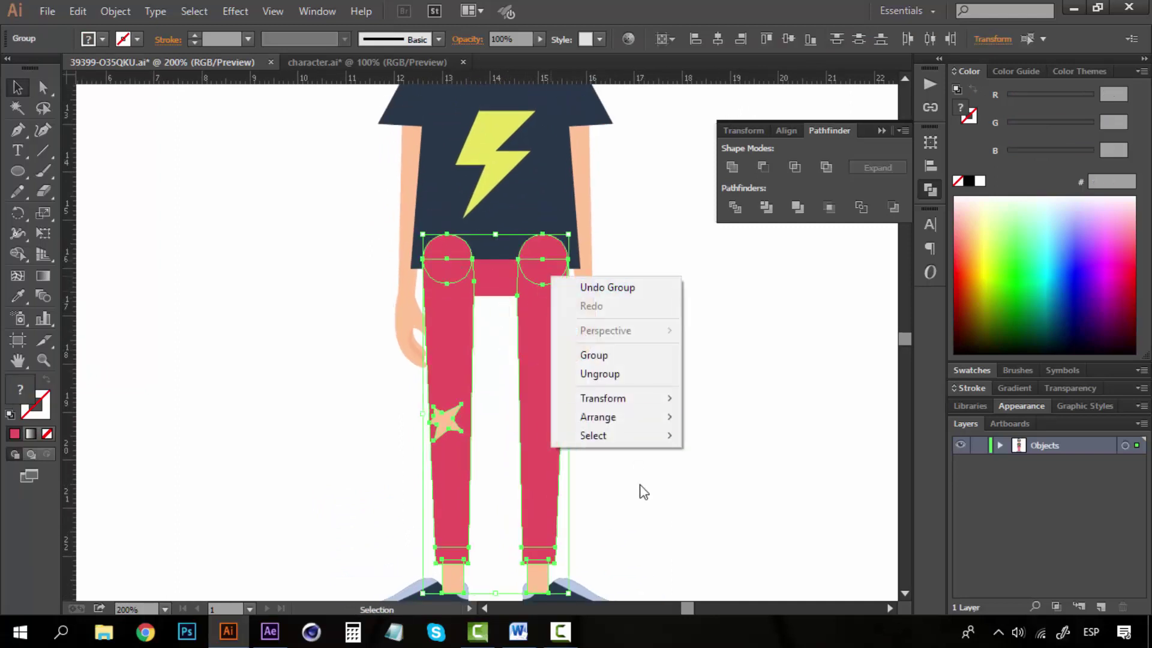
mouse_move(648, 420)
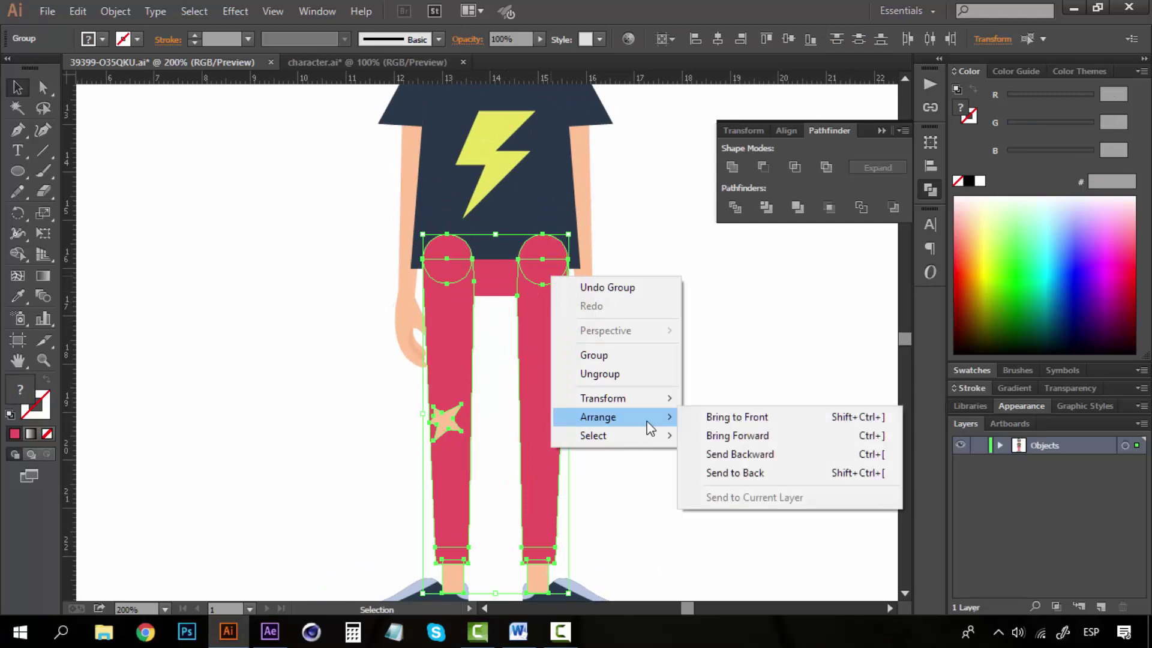
left_click(775, 471)
left_click(750, 424)
Send the hip piece and both leg groups to the back together, placing the hips behind the T-shirt.
key("z")
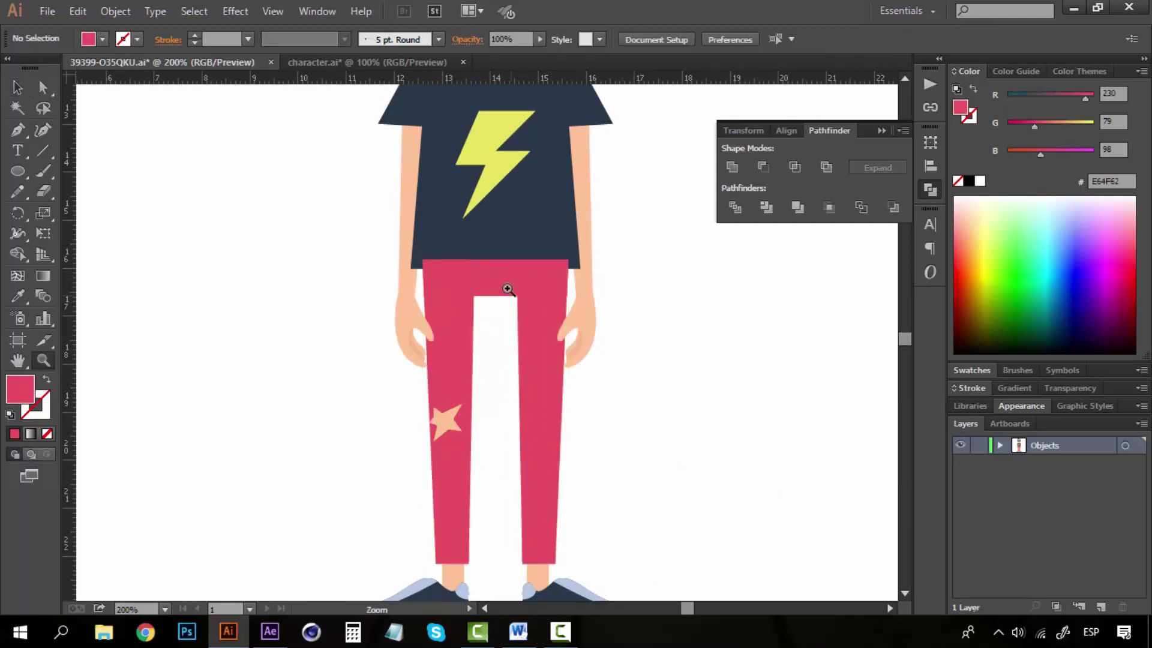
key("v")
left_click(502, 291)
left_click(539, 384, "shift")
left_click(447, 419, "shift")
left_click(454, 456, "shift")
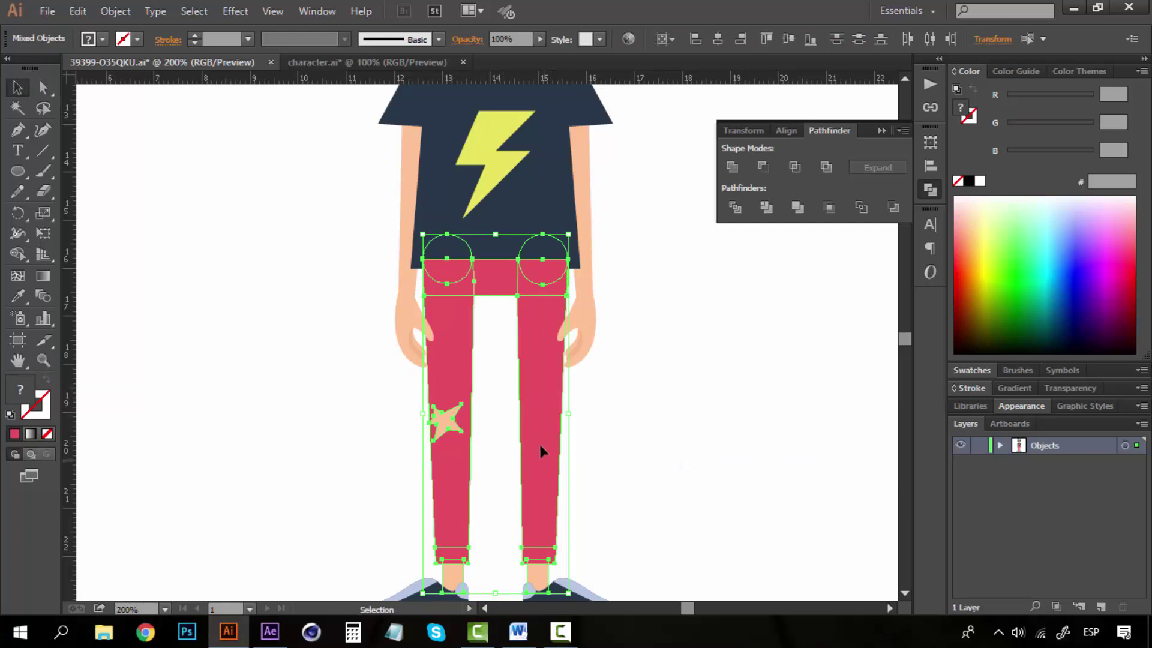
right_click(544, 394)
mouse_move(683, 533)
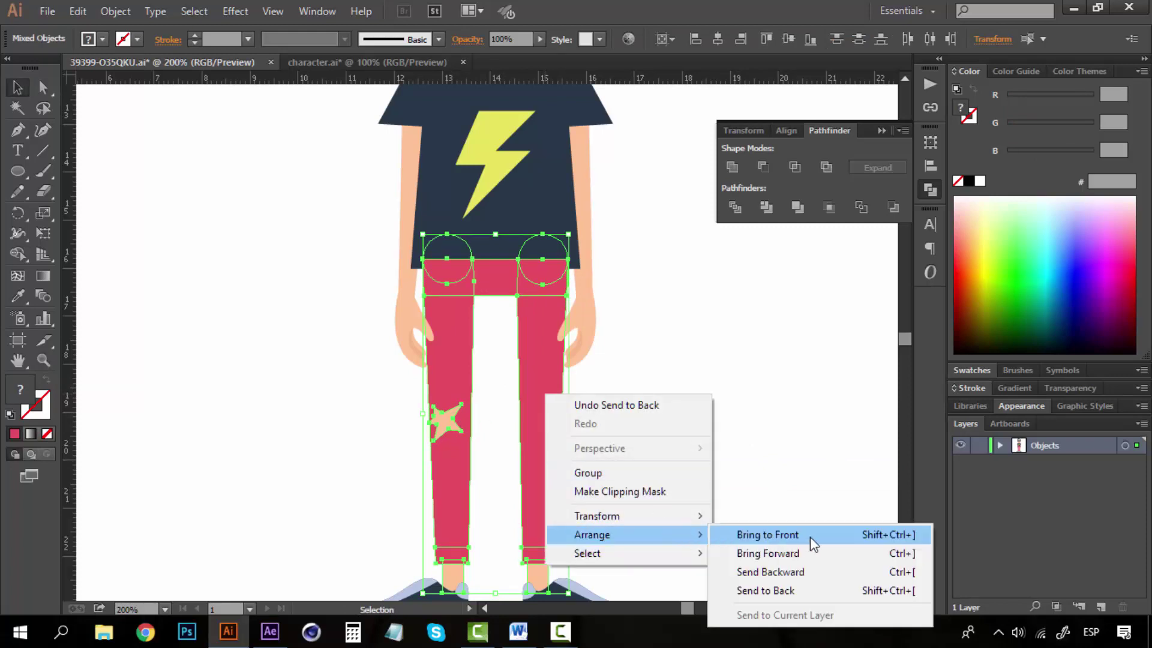
left_click(811, 591)
left_click(675, 369)
Examine how the trousers, T-shirt, arms and neck overlap across the whole character and around the torso.
key("z")
left_click(435, 351, "alt")
left_click(435, 351, "alt")
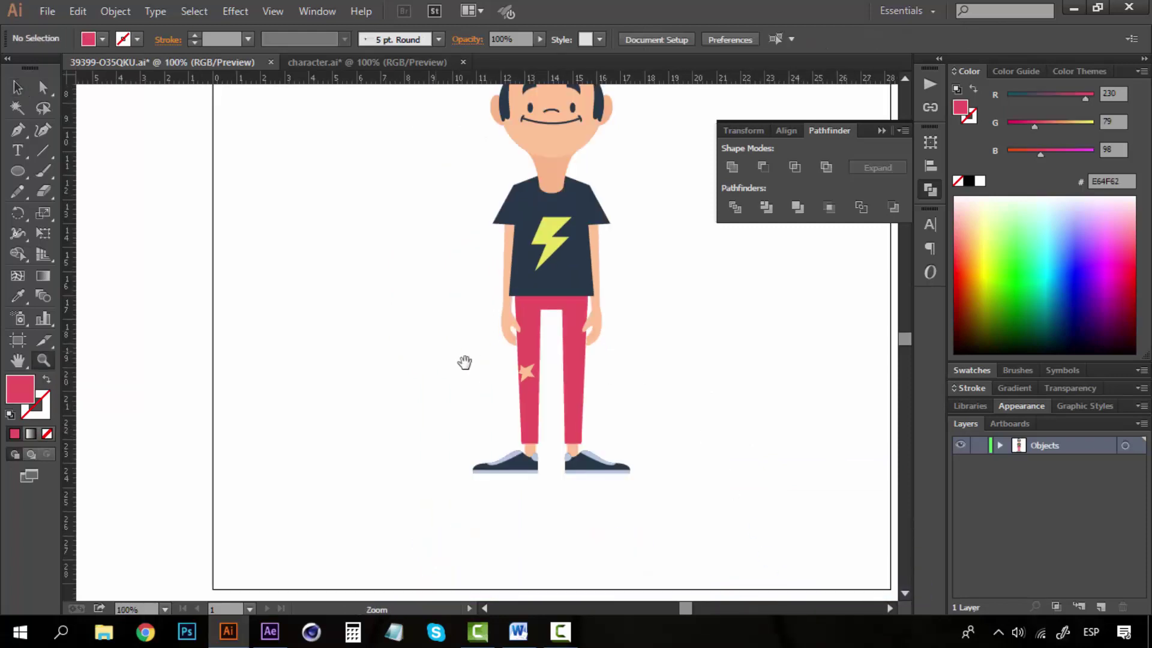
left_click_drag(465, 363, 394, 395)
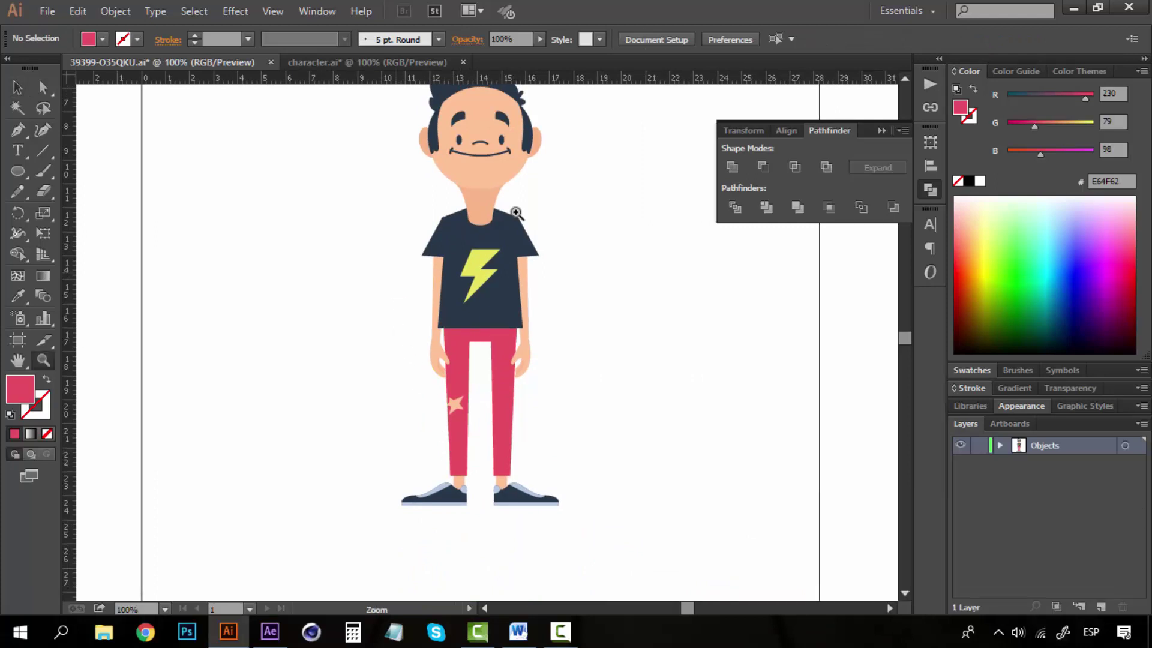
left_click_drag(406, 174, 573, 275)
key("v")
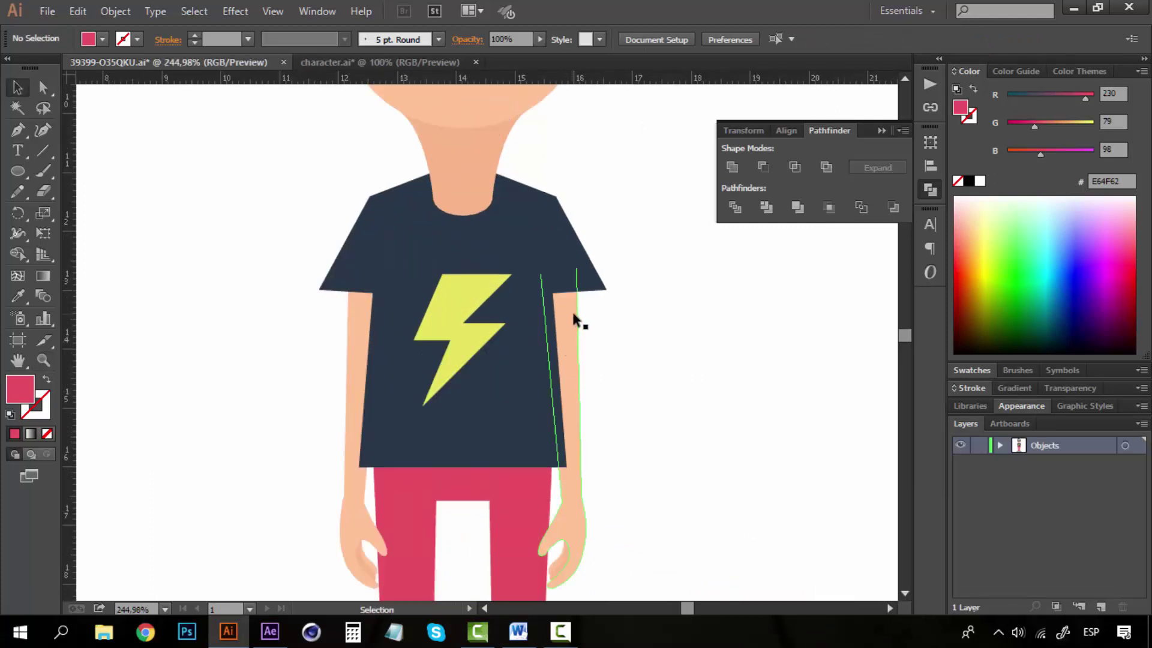
left_click(510, 249, "ctrl")
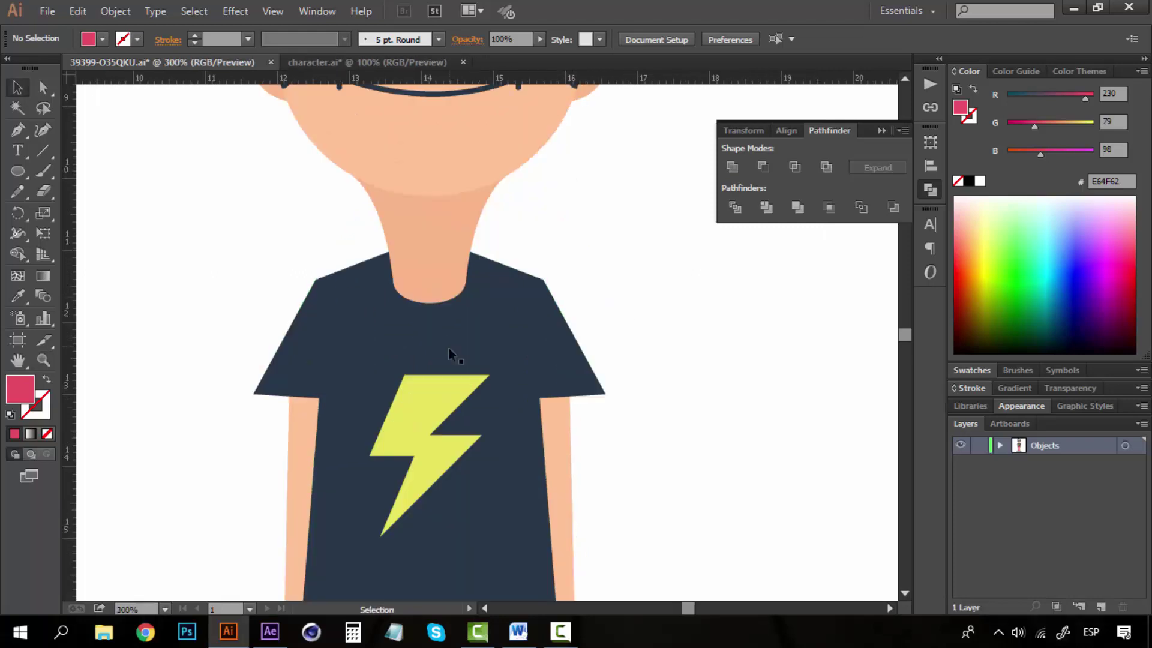
left_click(540, 365)
left_click_drag(491, 413, 507, 311)
left_click(501, 360, "ctrl+alt")
key("v")
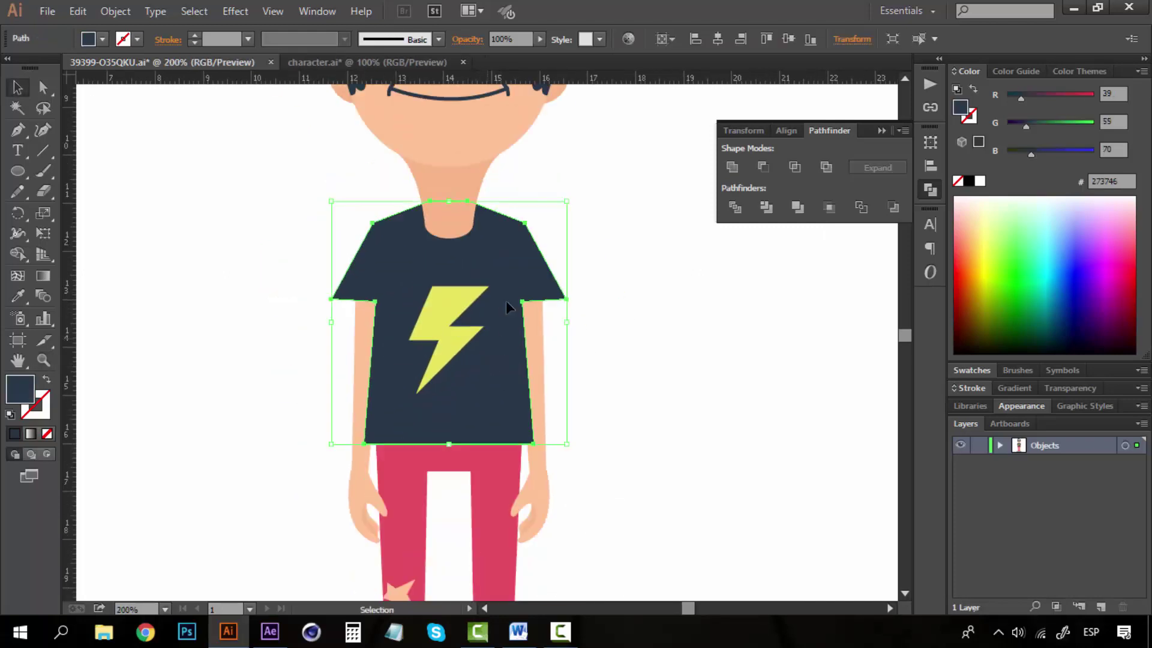
left_click(625, 287)
Try moving the T-shirt off the body to check the parts beneath it, then undo the move.
left_click_drag(417, 268, 212, 264)
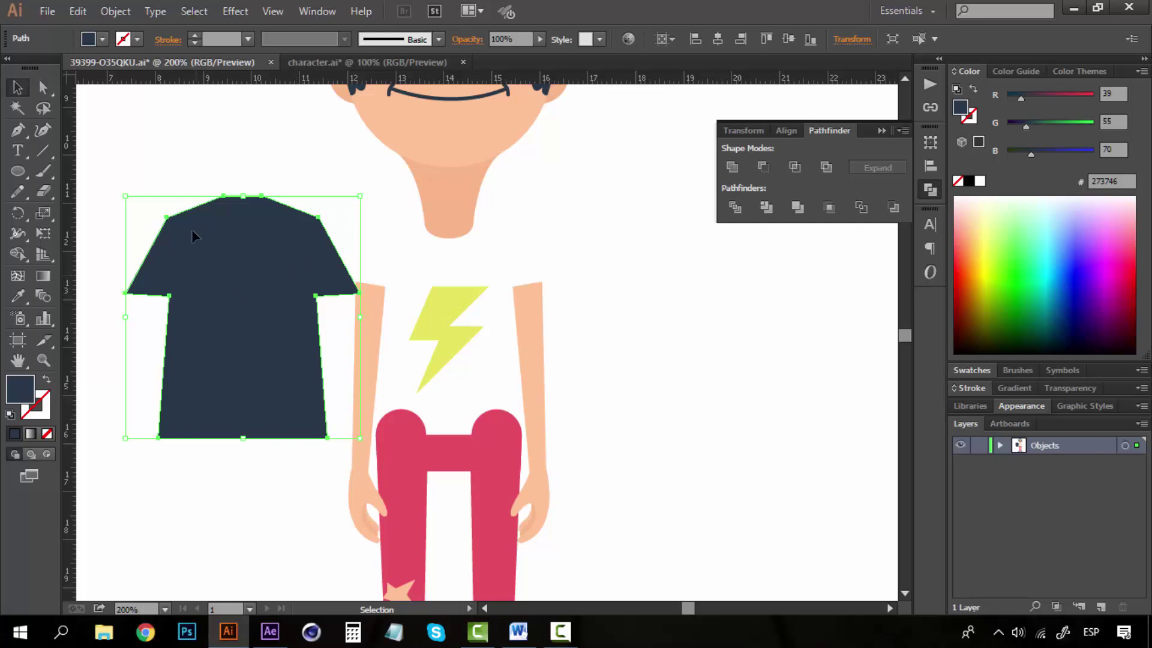
key("a")
key("ctrl+z")
left_click(636, 316)
Draw a closed Pen shape over the T-shirt sleeve on the viewer's right, from the shoulder edge through the underarm, cuff tip and shoulder corner.
key("z")
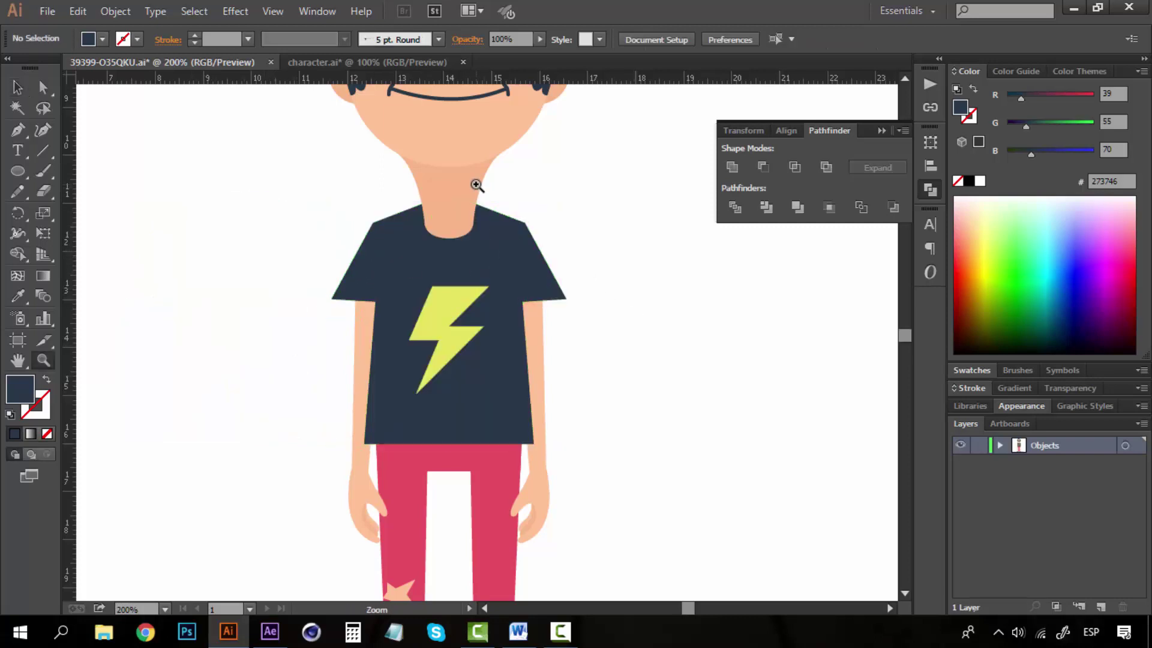
left_click_drag(483, 172, 612, 424)
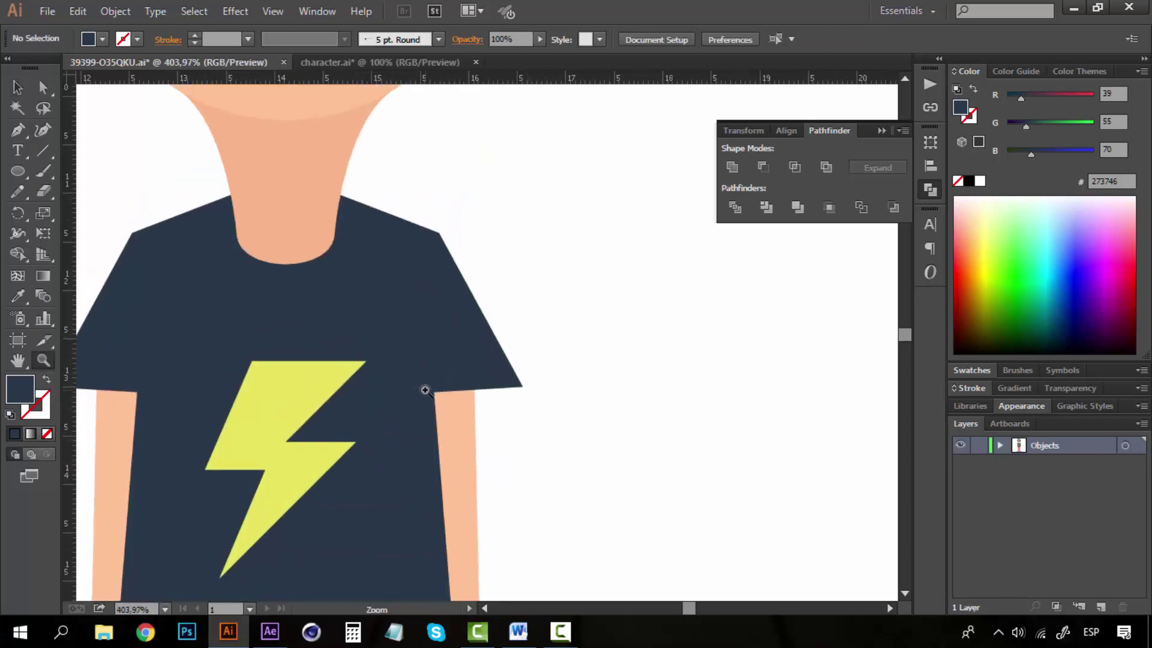
left_click(426, 390)
left_click_drag(443, 434, 451, 470)
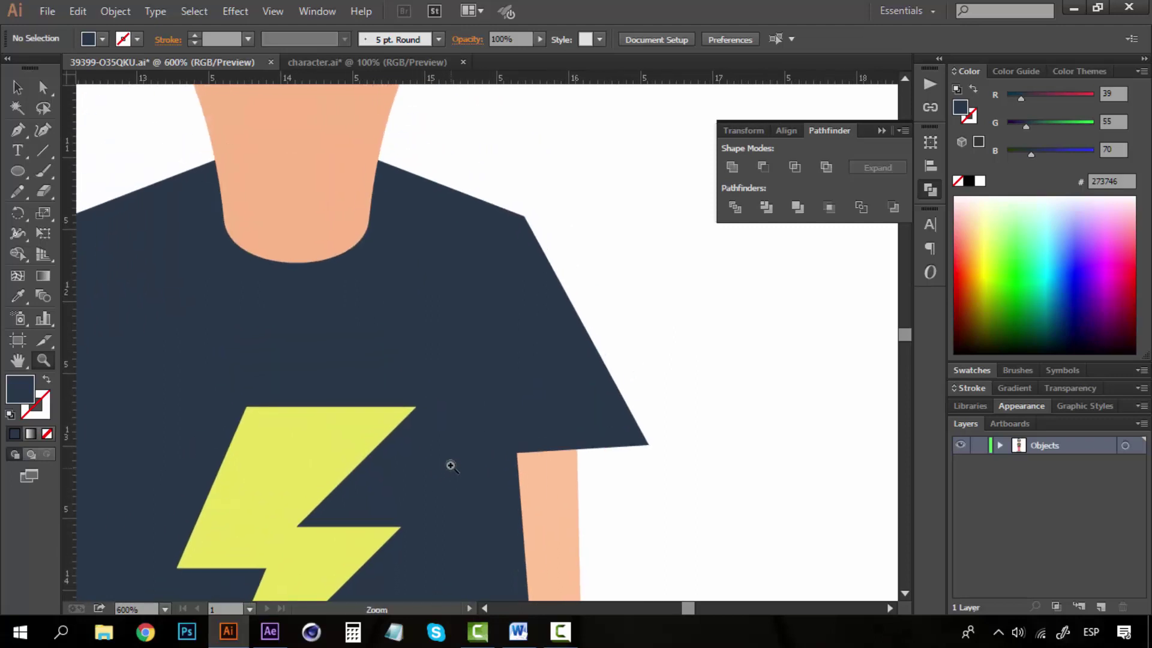
key("p")
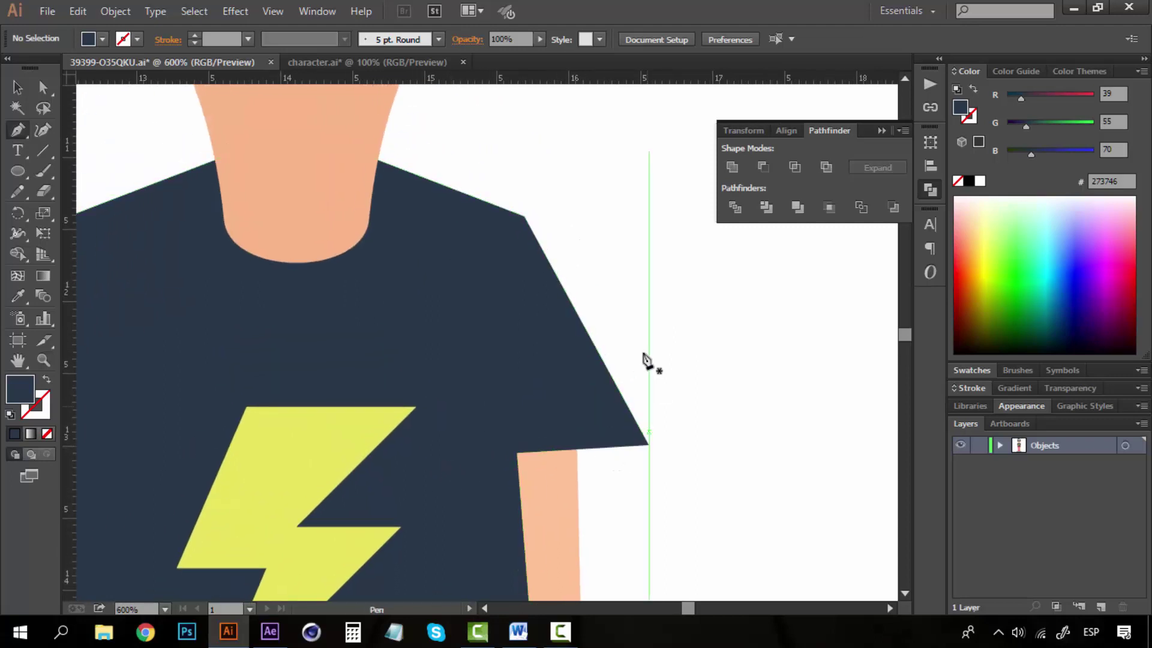
key("v")
left_click(539, 318)
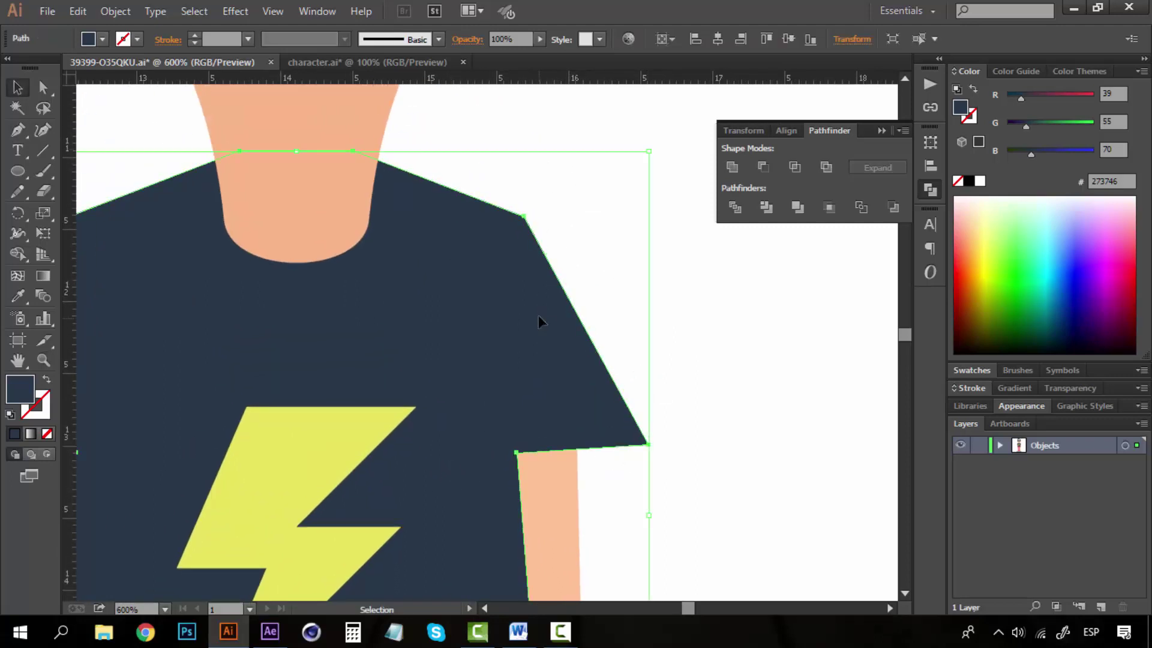
left_click(610, 231)
key("p")
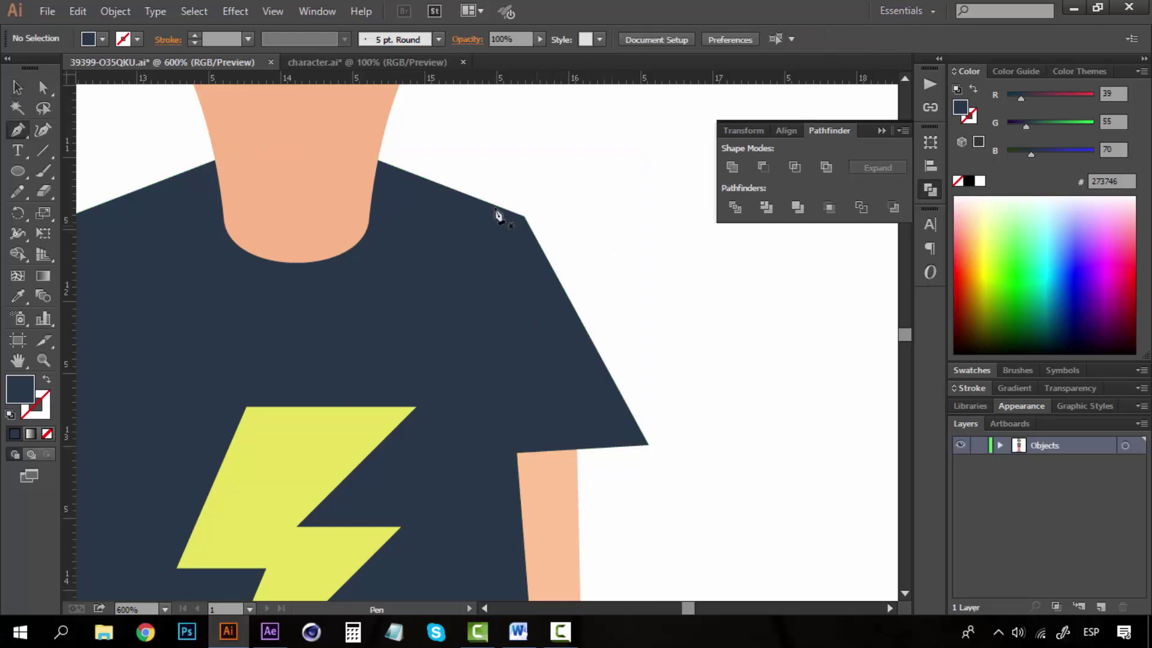
left_click(406, 173)
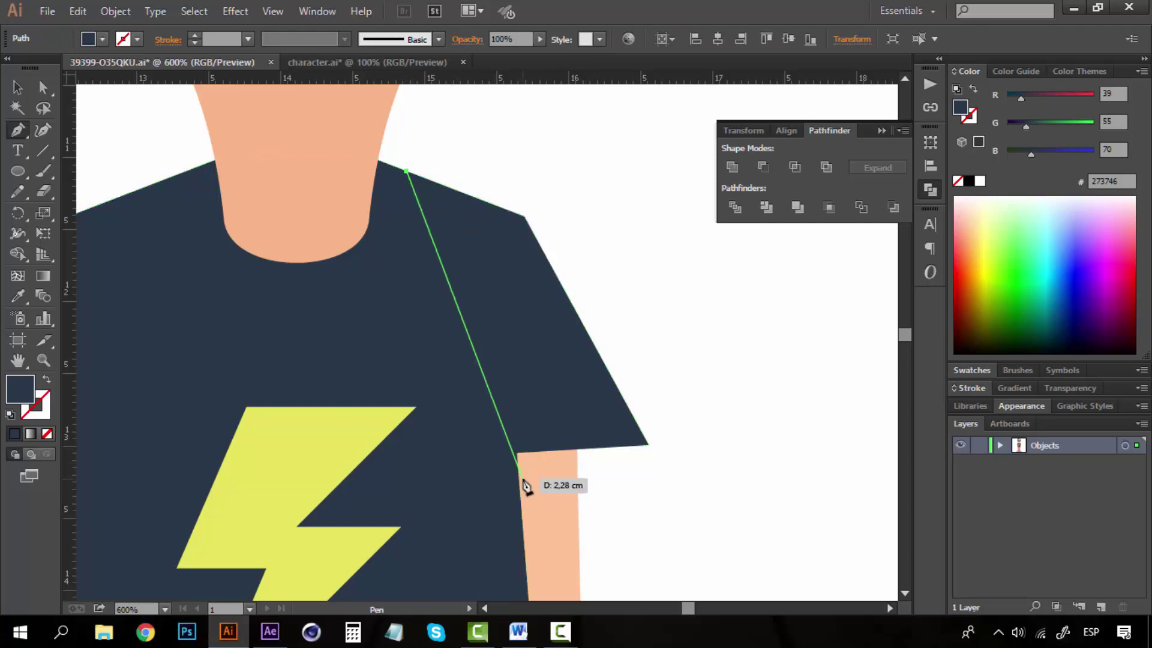
left_click(517, 451)
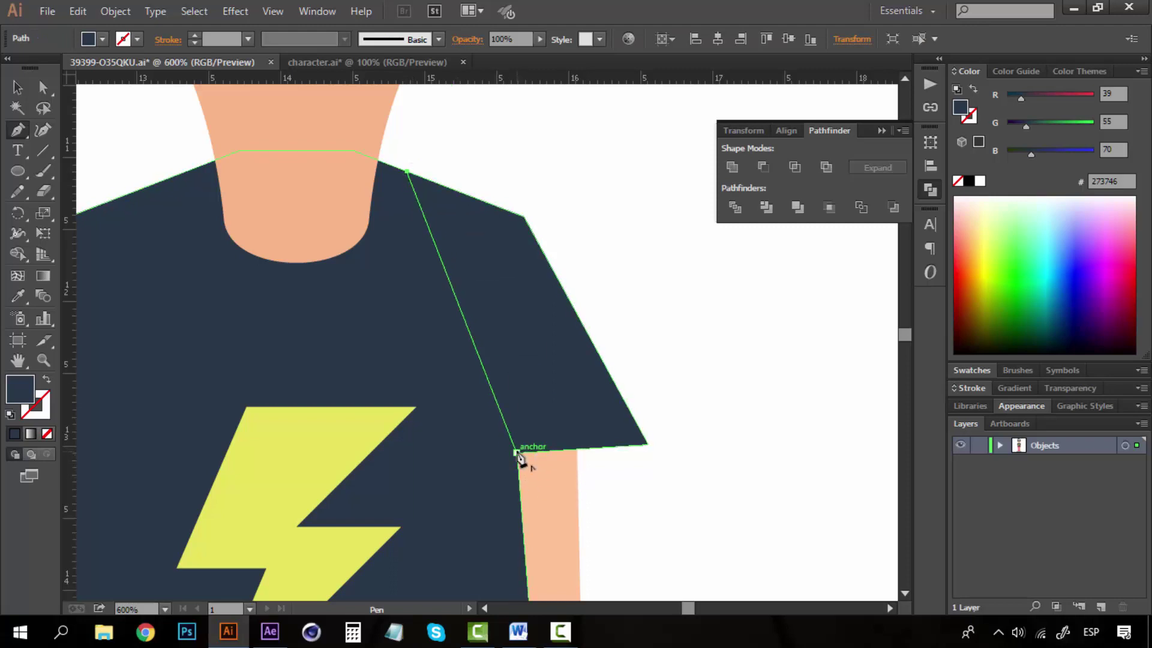
left_click(648, 445)
left_click(525, 215)
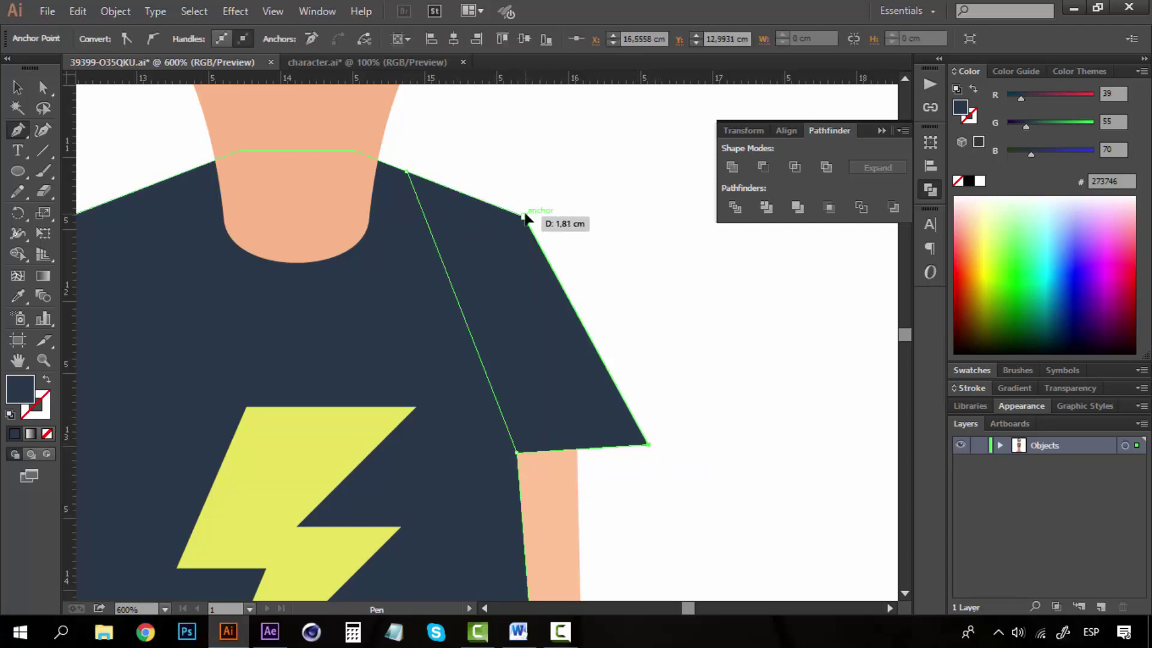
left_click(410, 173)
Split the sleeve on the viewer's right from the T-shirt by applying Pathfinder Divide to the drawn shape and the shirt.
key("v")
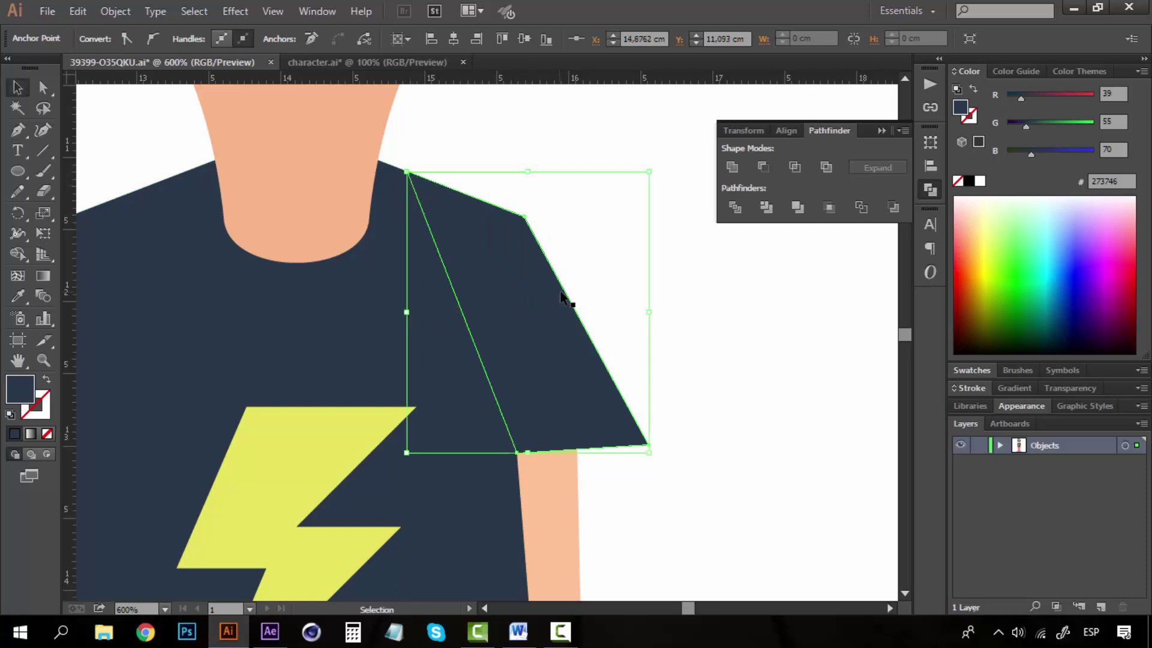
left_click(596, 242)
left_click_drag(615, 244, 465, 326)
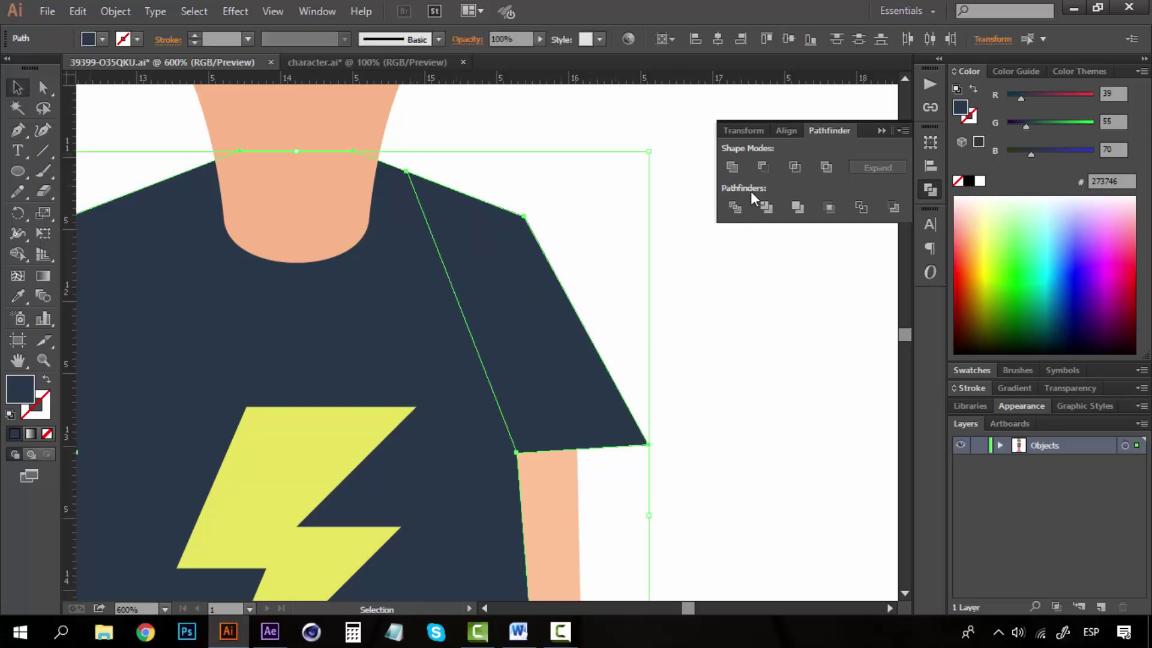
left_click(740, 207)
left_click(712, 405)
Try moving the divided sleeve away from the T-shirt to check the cut, then undo the move.
key("a")
left_click(582, 356)
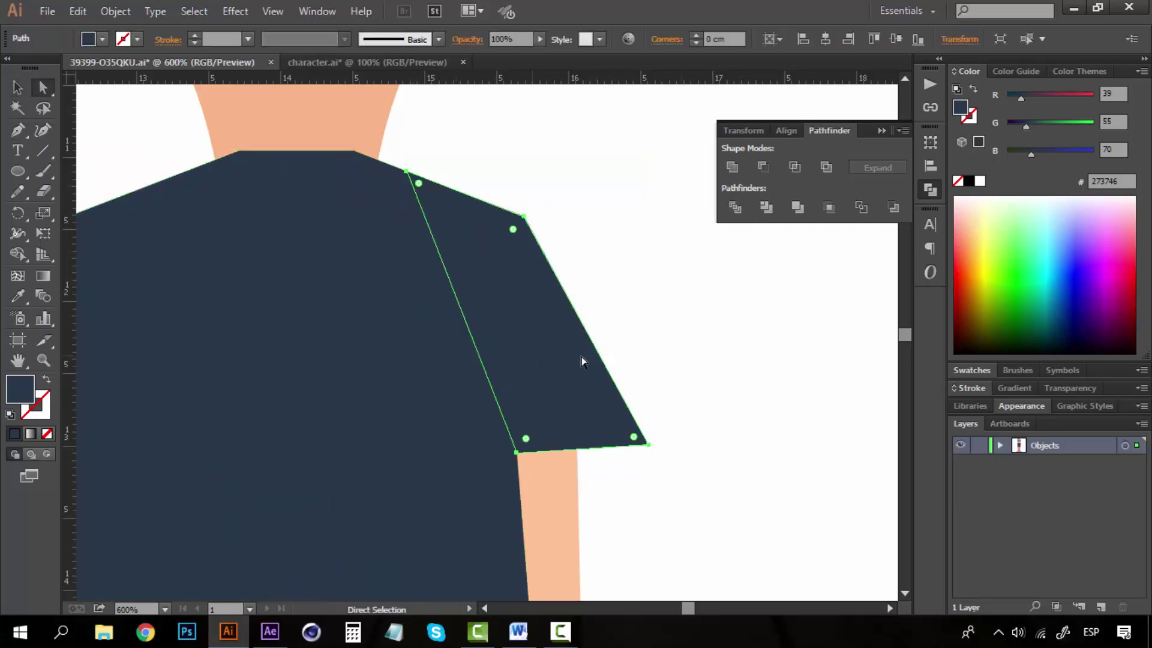
left_click_drag(581, 356, 686, 339)
key("ctrl+z")
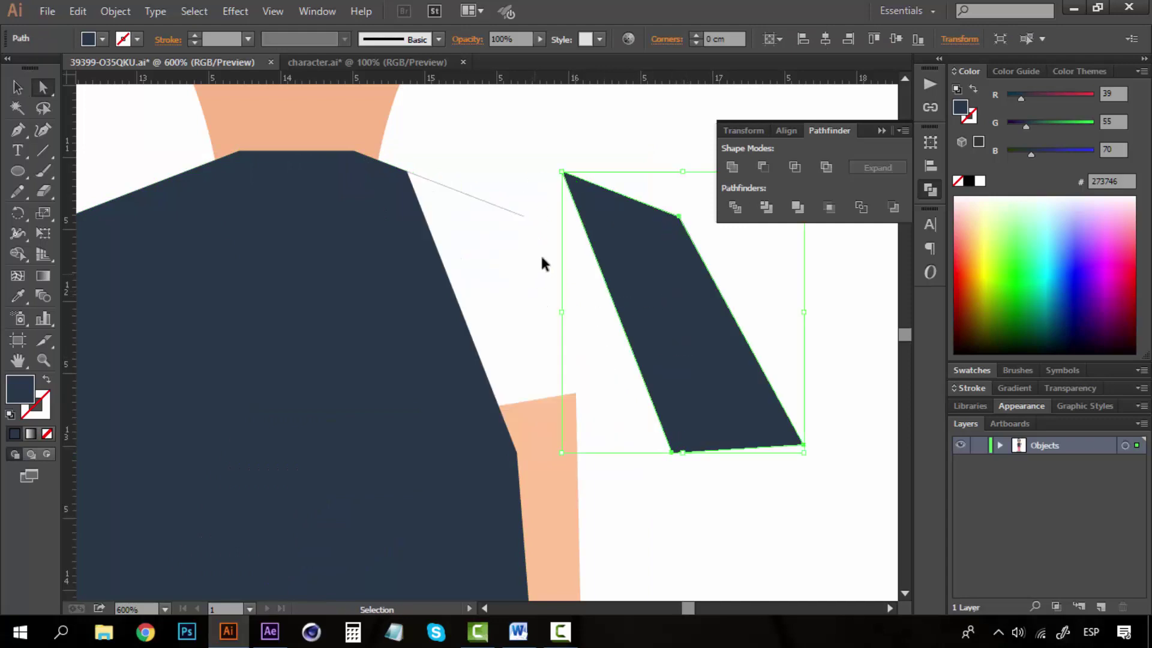
left_click(543, 174)
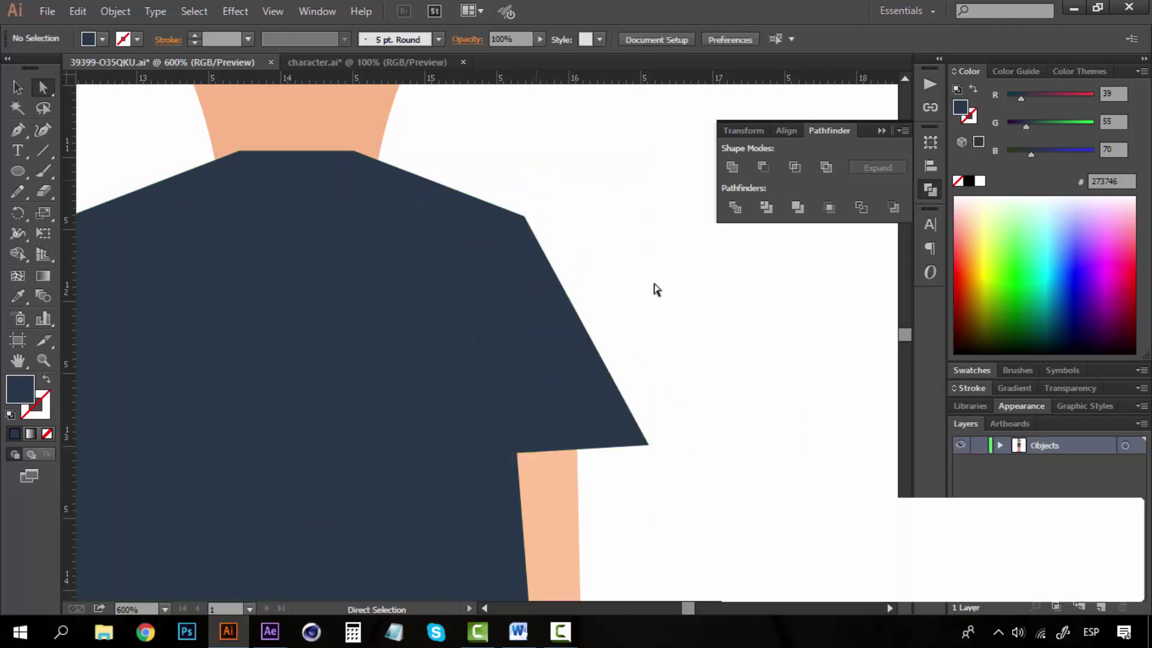
Move the sleeve's underarm anchor point inward so the sleeve overlaps the torso of the T-shirt.
scroll(600, 282, "up", 1)
left_click(490, 371)
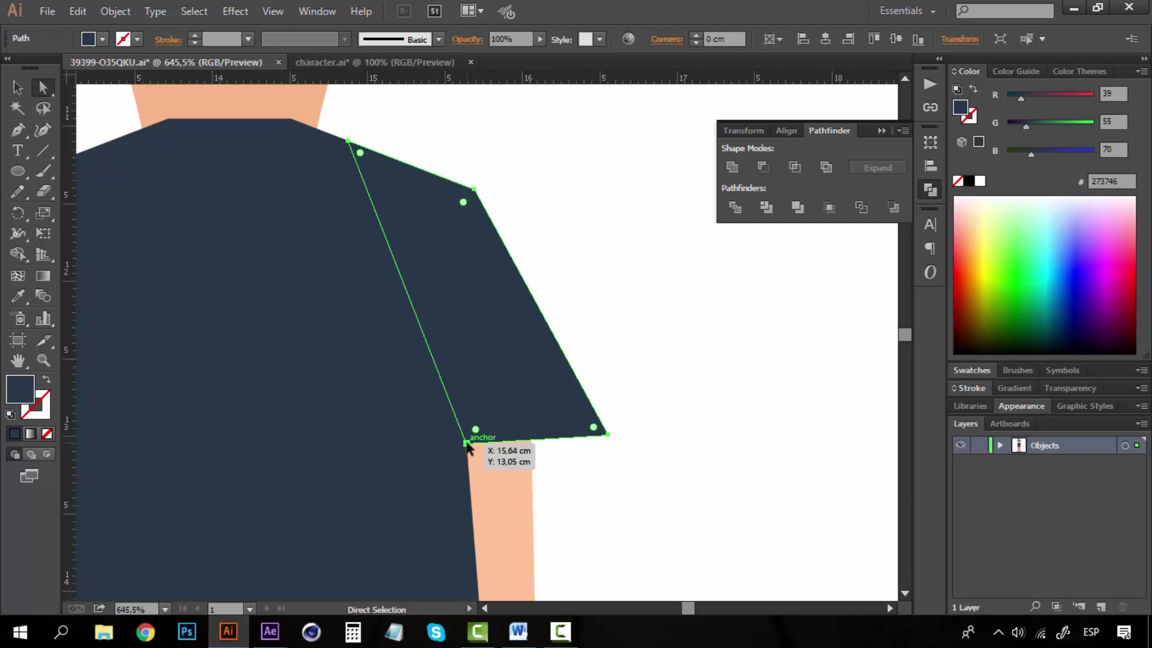
left_click(466, 443)
left_click_drag(466, 443, 363, 449)
left_click(694, 455)
Examine how the widened sleeve, the torso and the arm overlap around the shoulder on the viewer's right.
key("v")
key("z")
left_click(545, 417, "alt")
left_click(545, 414, "alt")
key("v")
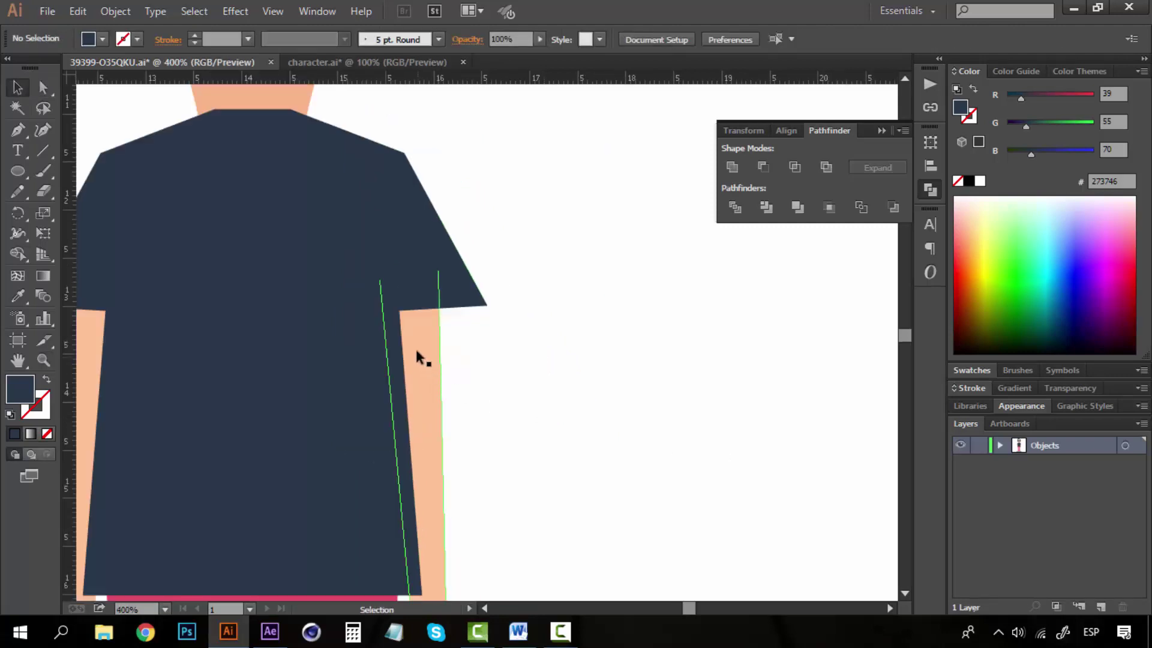
left_click_drag(450, 457, 480, 370)
left_click_drag(448, 268, 492, 414)
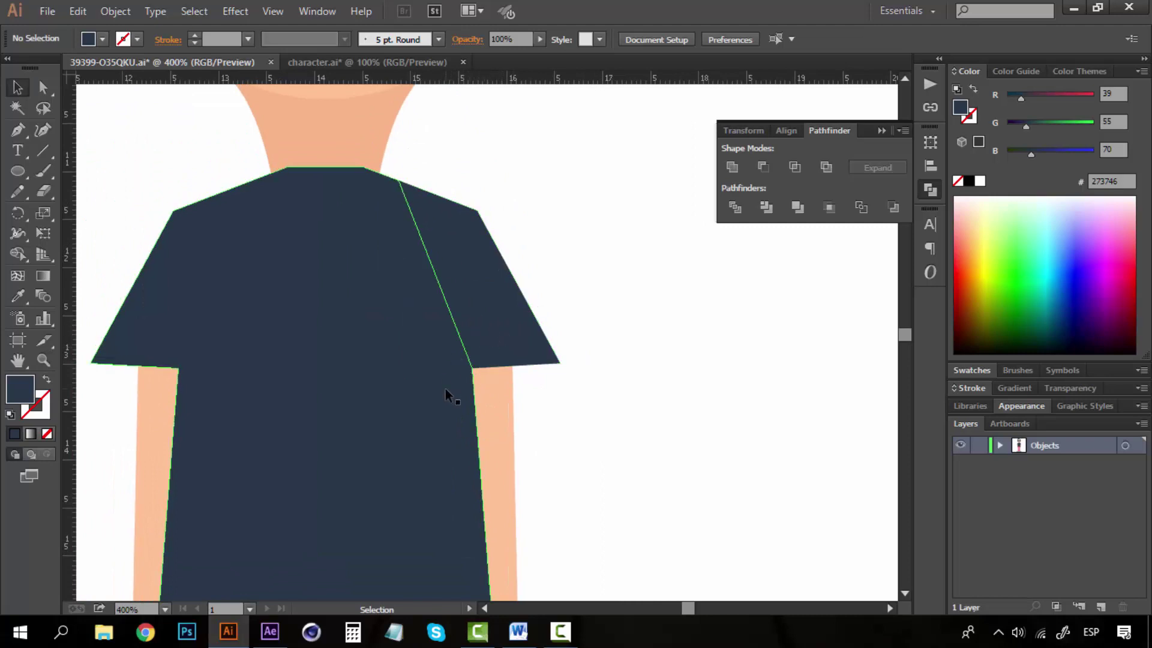
left_click_drag(466, 287, 503, 342)
Take the widened sleeve out of the divided T-shirt group by cutting it and pasting it back in the same position.
key("z")
left_click(464, 291)
key("v")
left_click(592, 446)
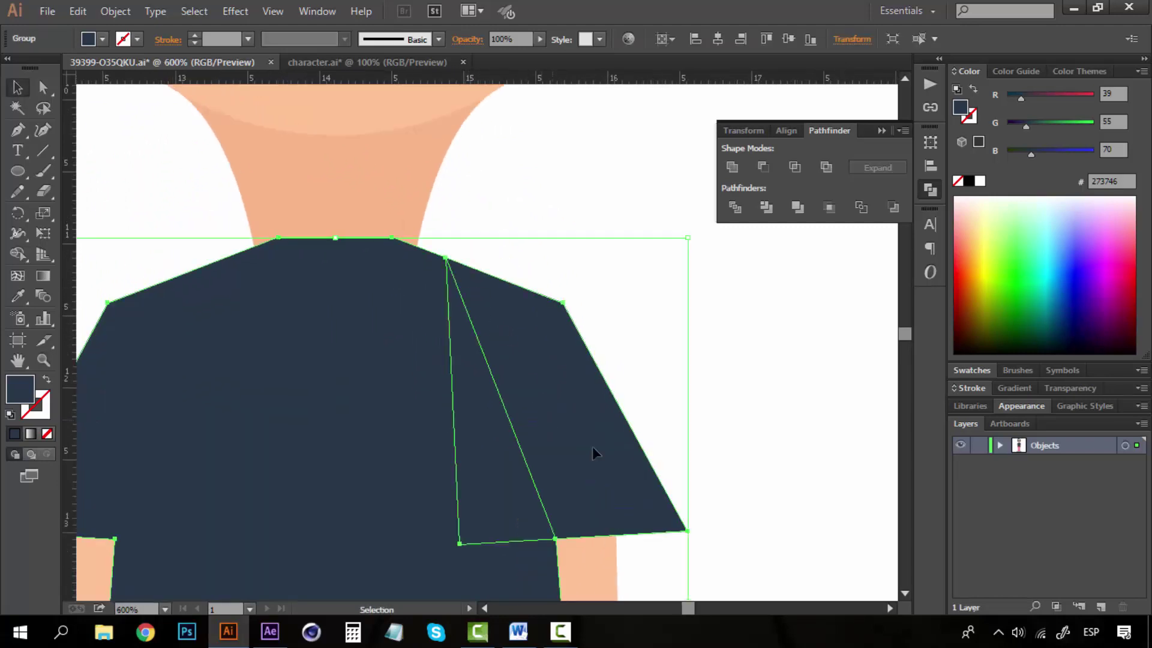
left_click(692, 498)
left_click_drag(693, 498, 670, 426)
key("a")
left_click(556, 365)
key("v")
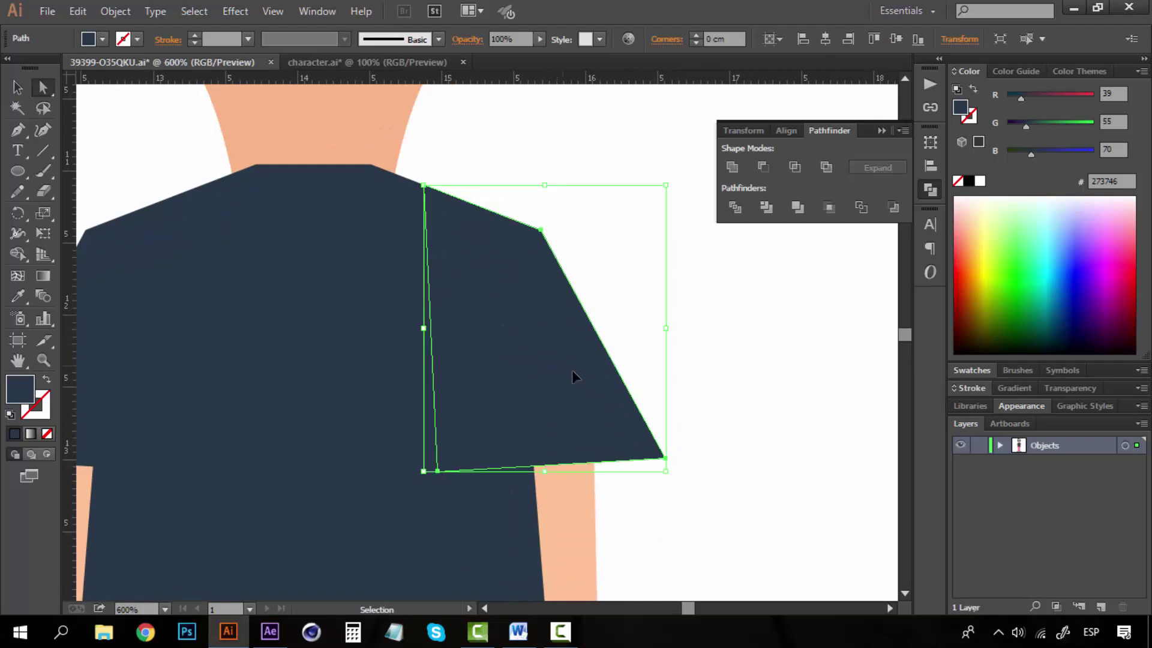
key("Delete")
key("a")
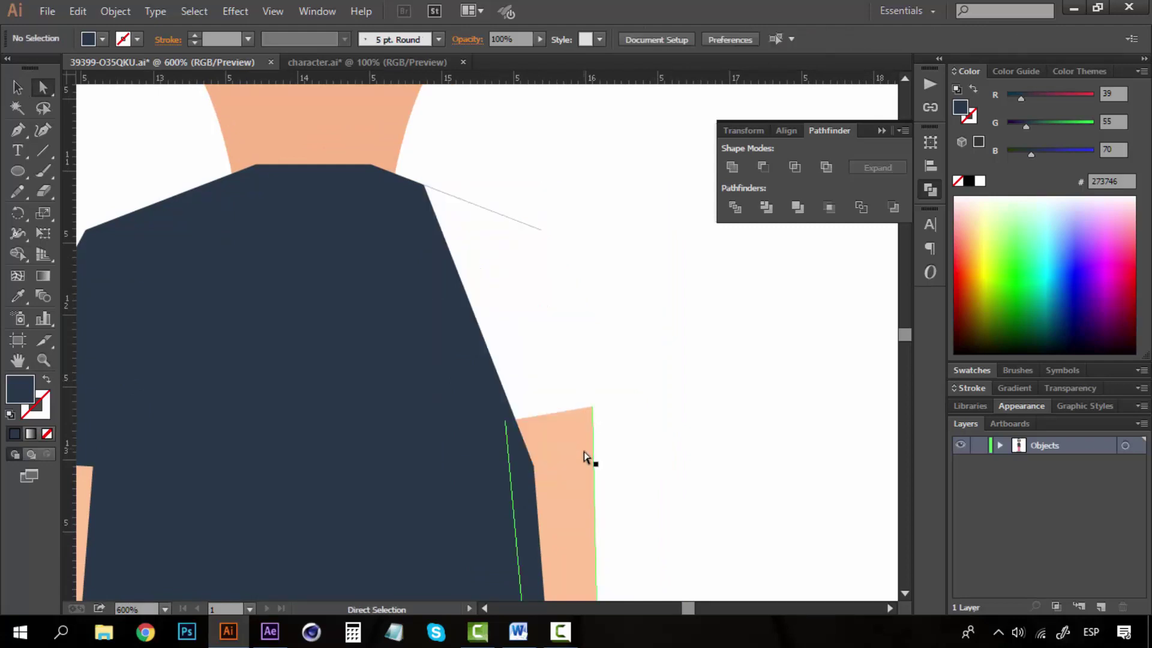
key("ctrl+z")
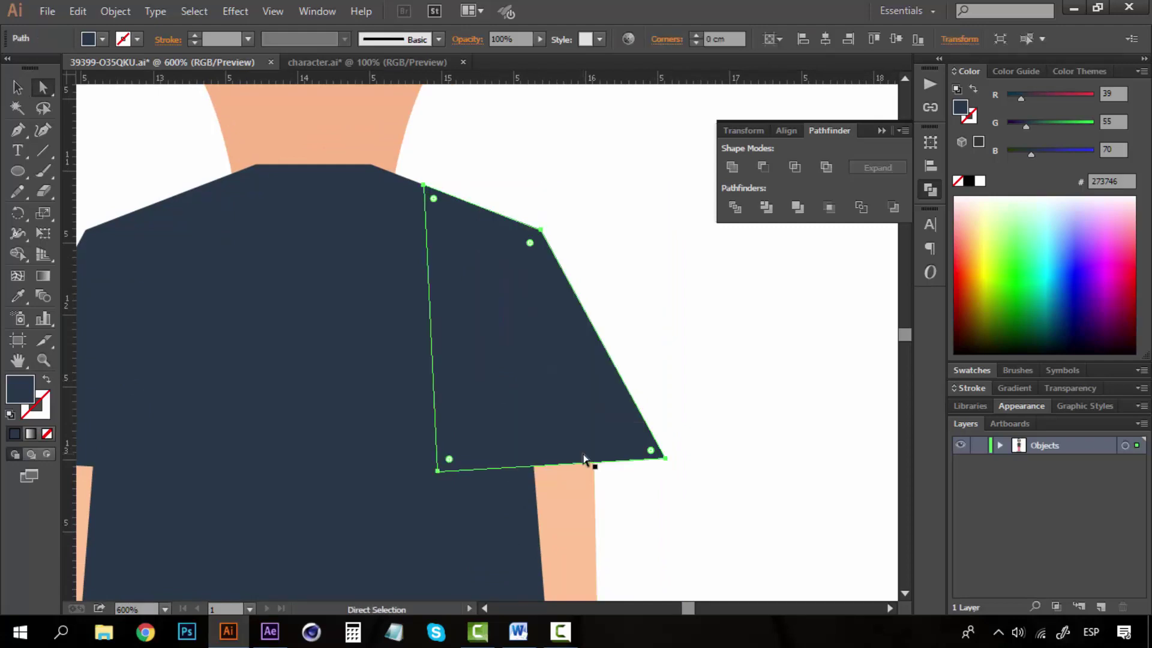
Ungroup the two arms so that each arm with its hand can be selected separately.
key("v")
left_click(584, 517, "shift")
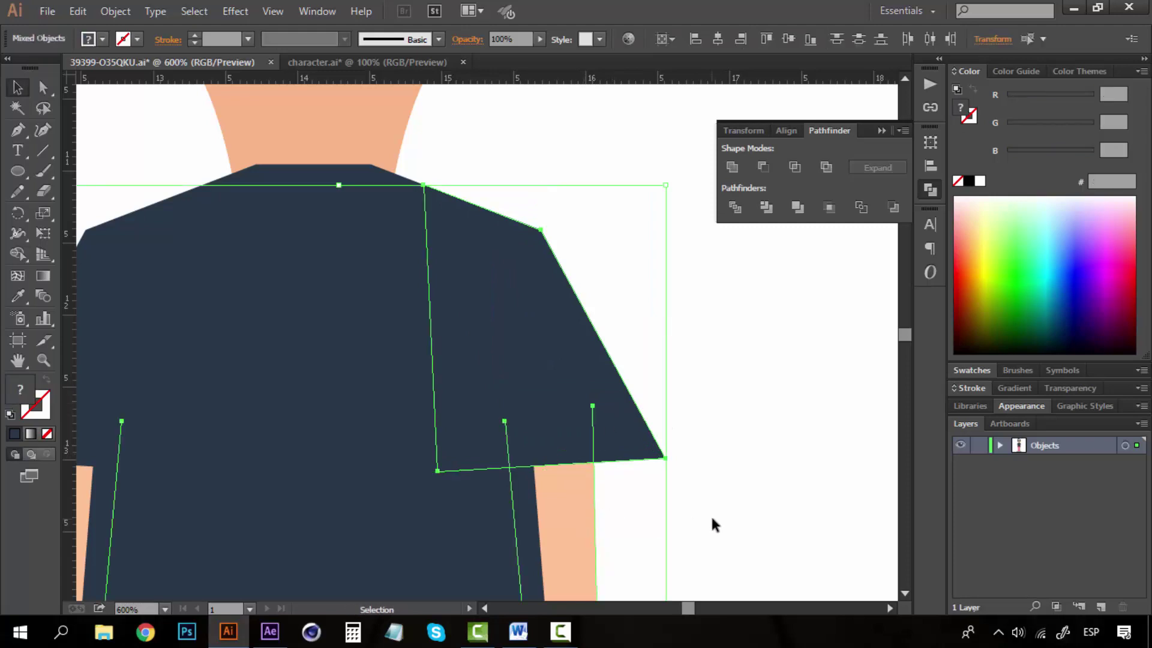
left_click(711, 519)
key("z")
left_click(555, 484, "alt")
left_click(554, 483, "alt")
left_click(554, 484, "alt")
left_click_drag(460, 355, 542, 444)
key("v")
left_click(494, 297)
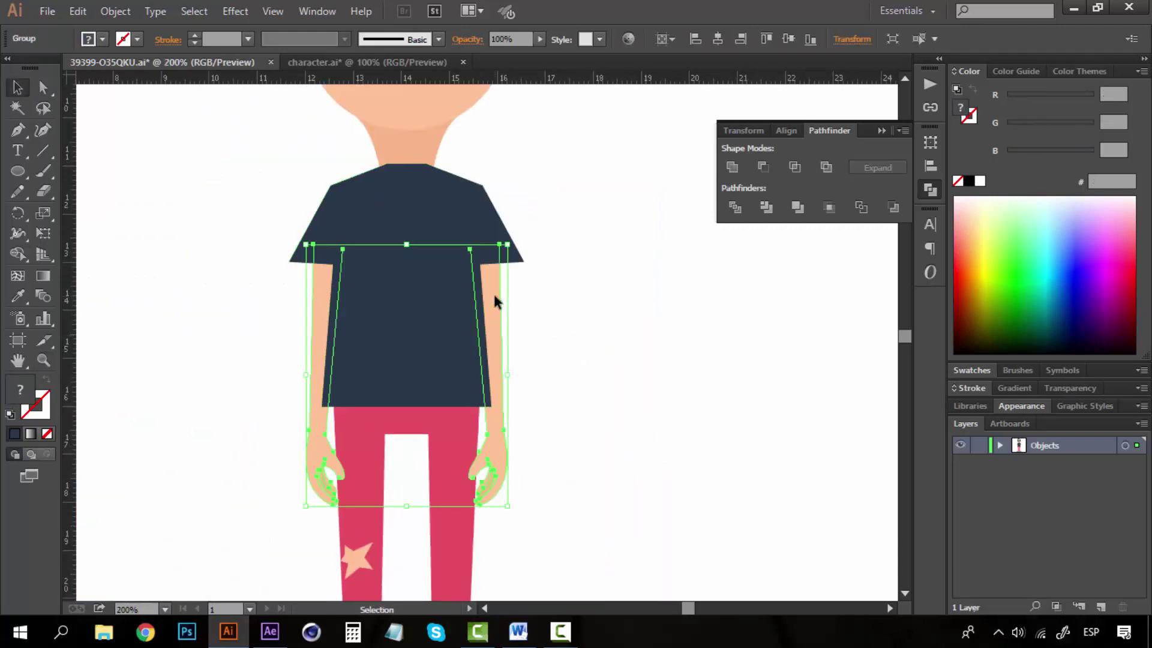
left_click(543, 292)
Try moving the arm and sleeve on the viewer's right away from the body together, then undo the move.
left_click(488, 294)
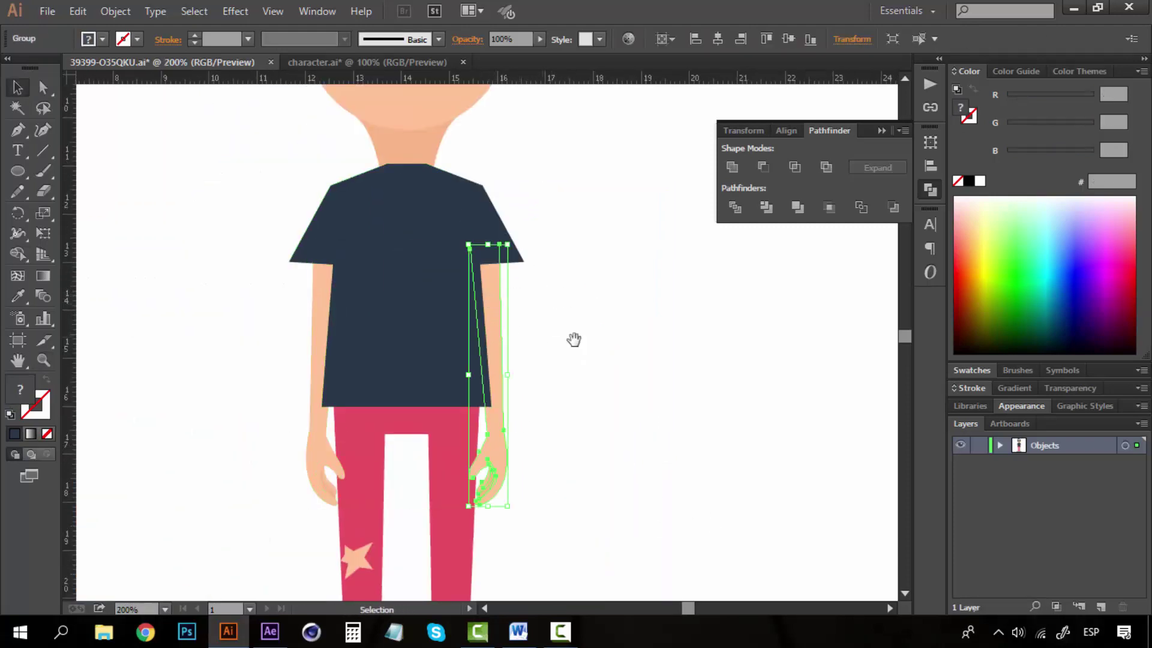
left_click_drag(574, 340, 614, 403)
left_click(521, 281, "shift")
left_click_drag(523, 285, 667, 322)
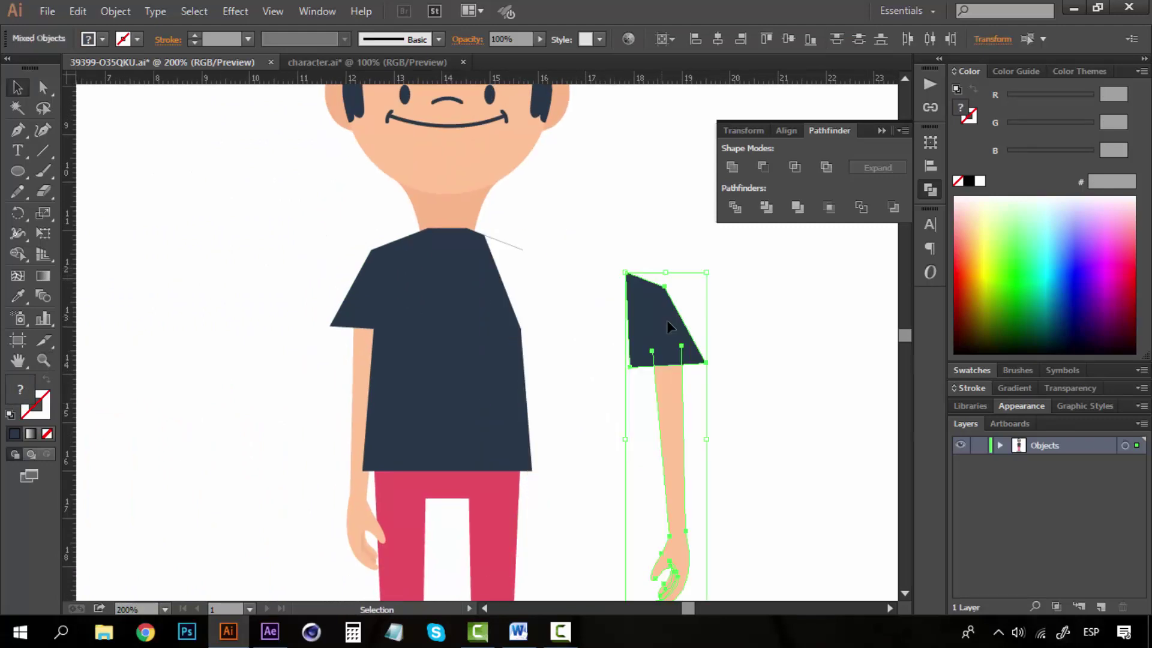
left_click(769, 352)
key("ctrl+z")
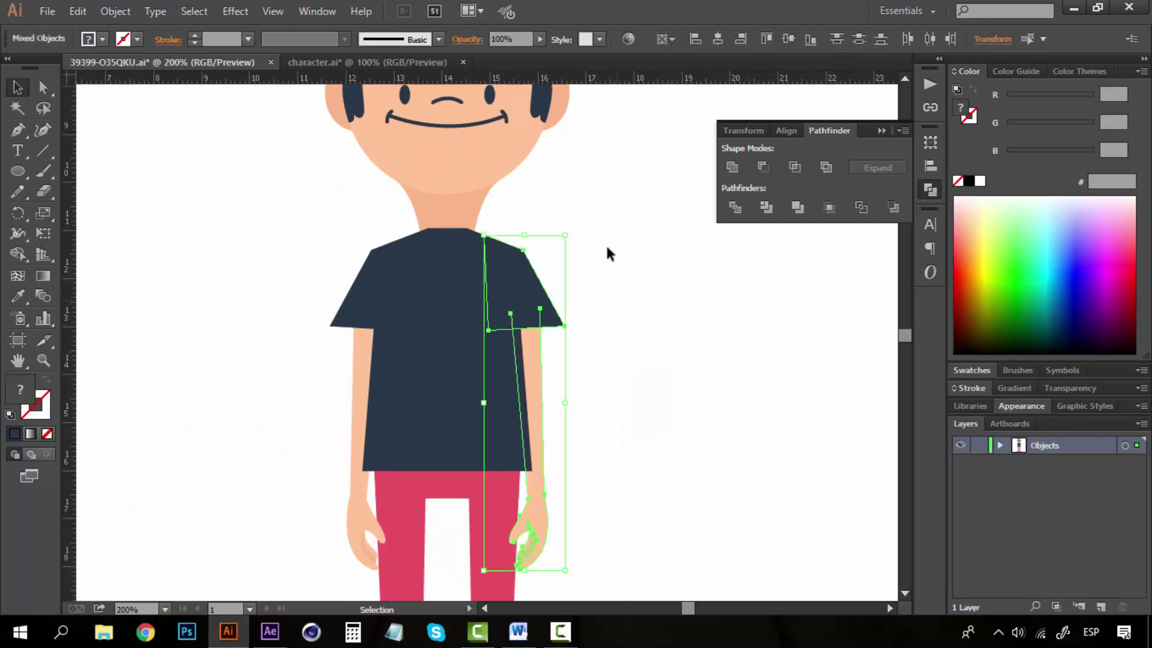
left_click(610, 250)
left_click(372, 305)
key("ctrl+2")
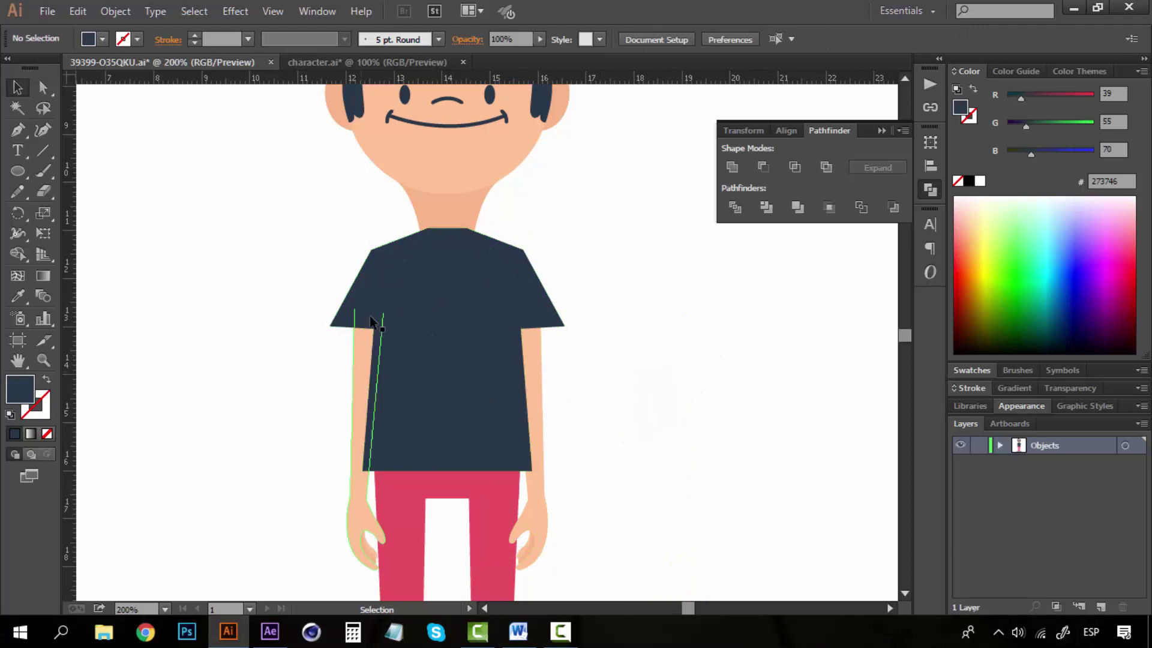
key("z")
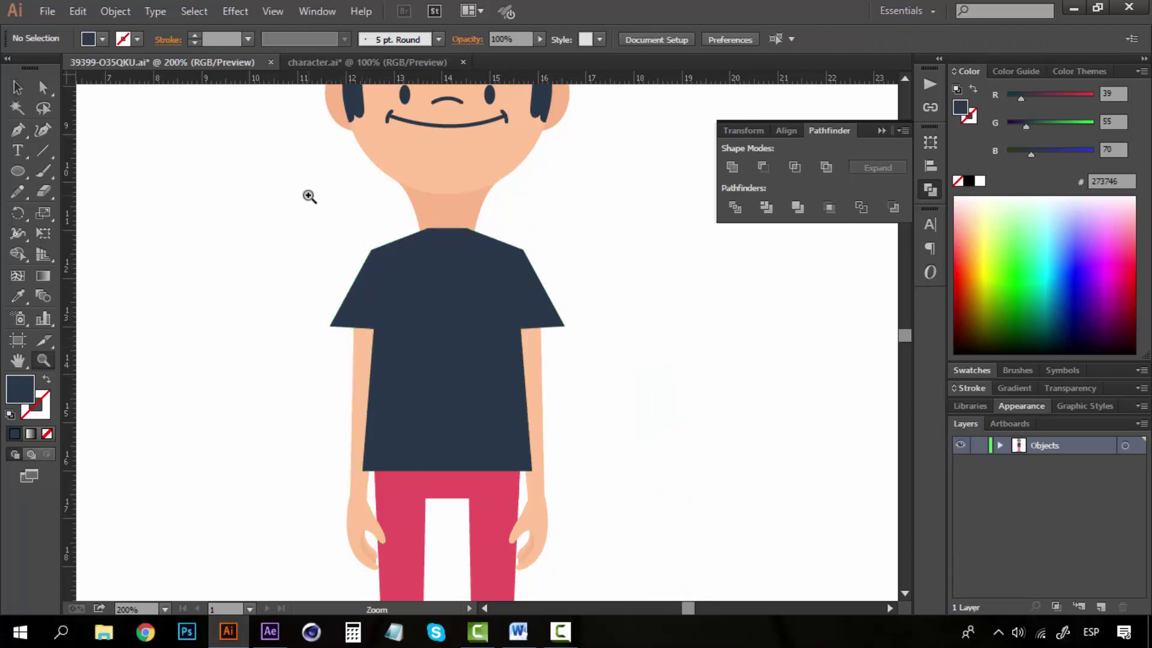
left_click_drag(293, 200, 417, 342)
left_click_drag(532, 438, 171, 402)
key("a")
left_click(289, 384)
key("z")
left_click(289, 379, "alt")
key("p")
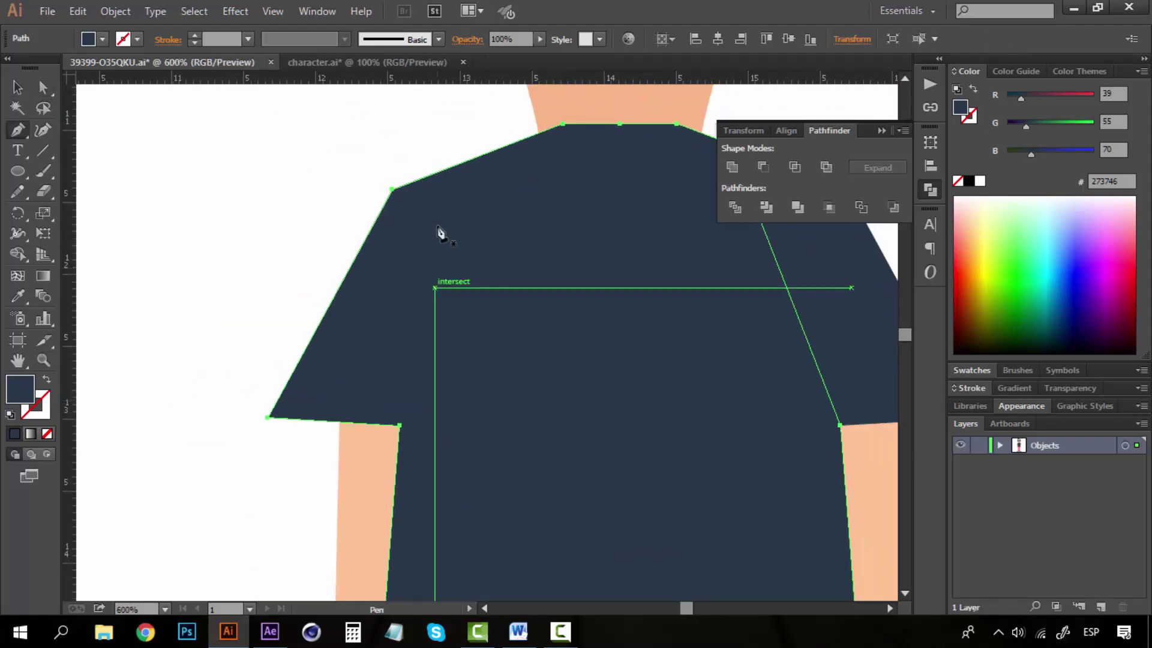
left_click(501, 148)
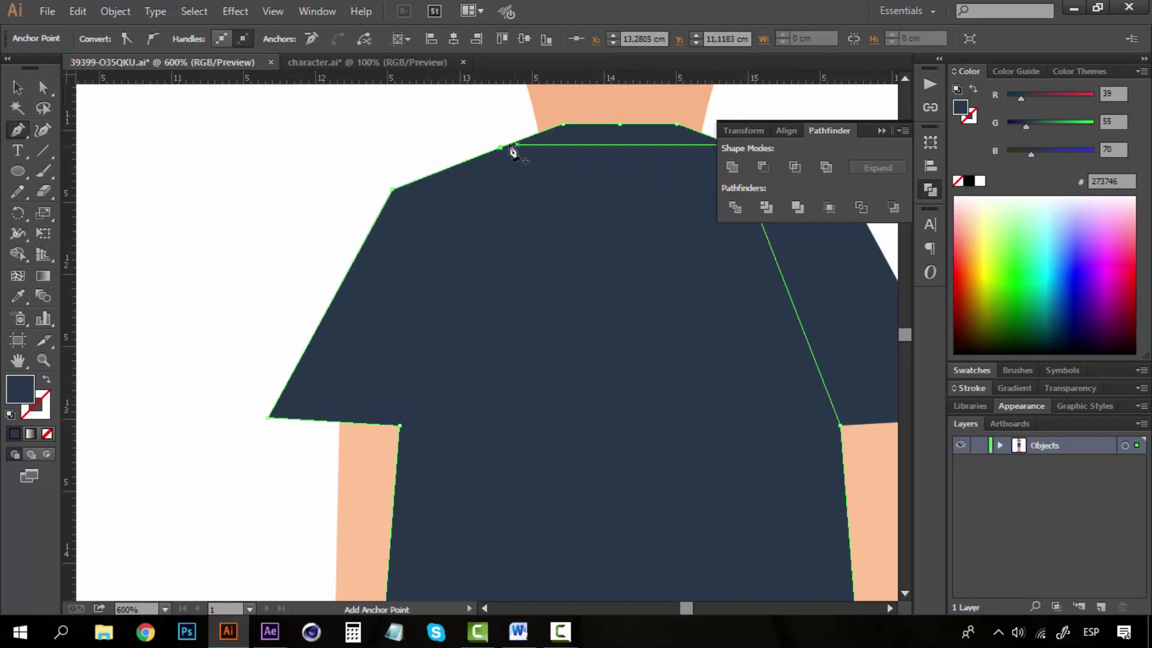
left_click(499, 150)
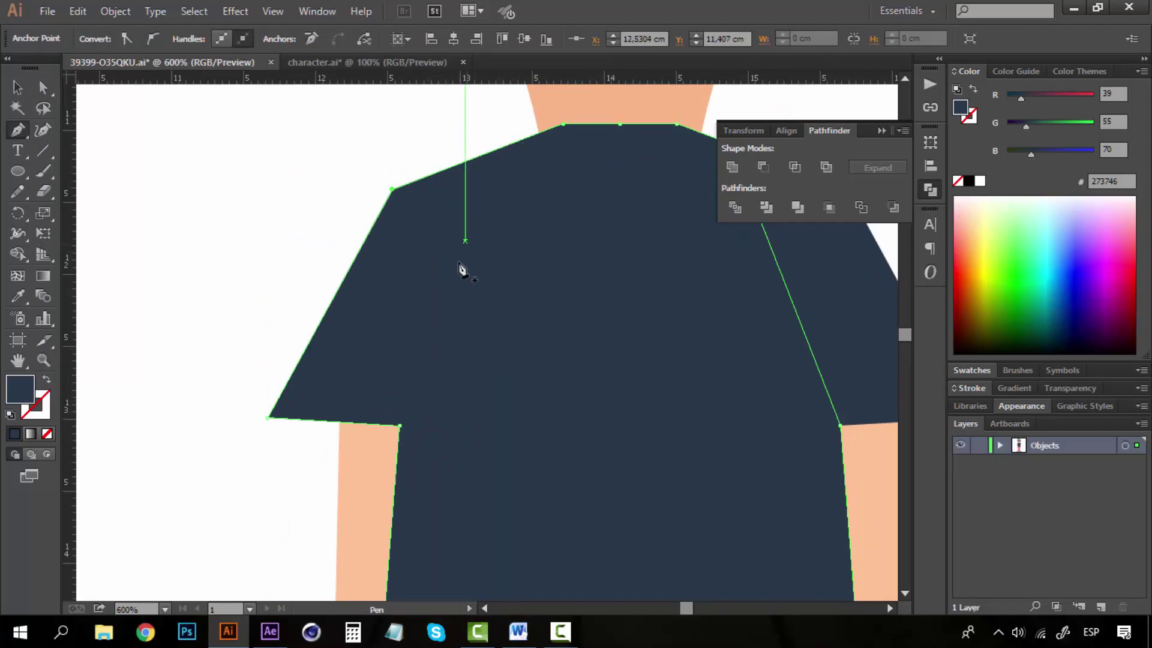
key("a")
left_click(414, 147)
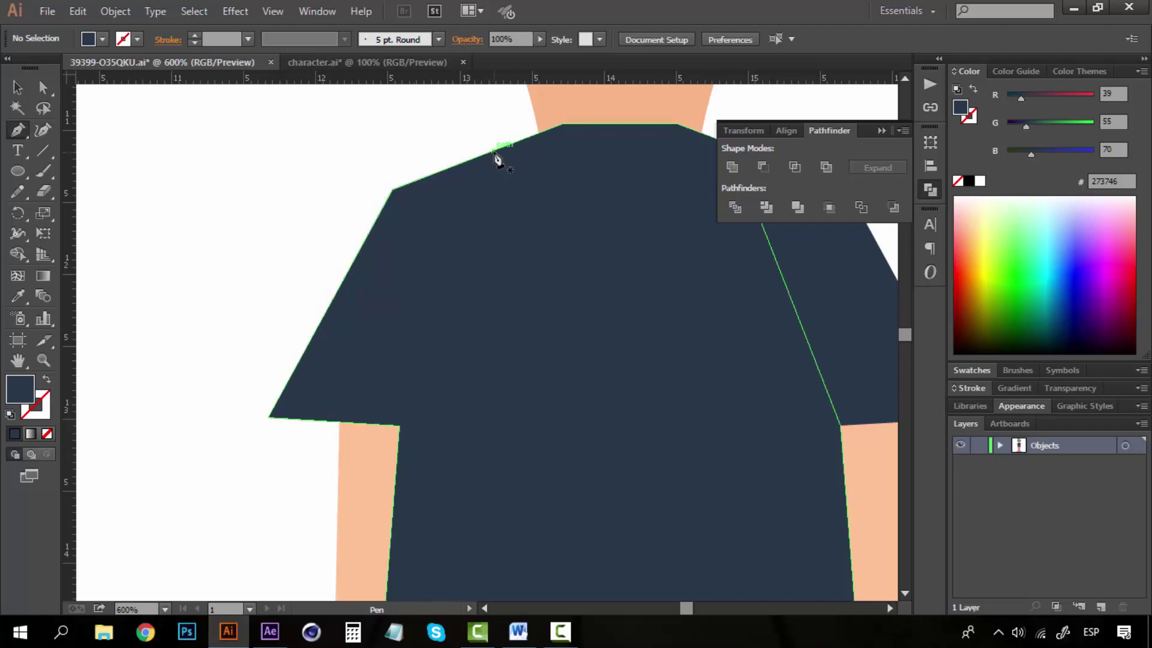
Draw a closed Pen shape over the T-shirt sleeve on the viewer's left, through the shoulder edge, underarm, cuff tip and shoulder corner.
left_click(492, 150)
left_click(399, 425)
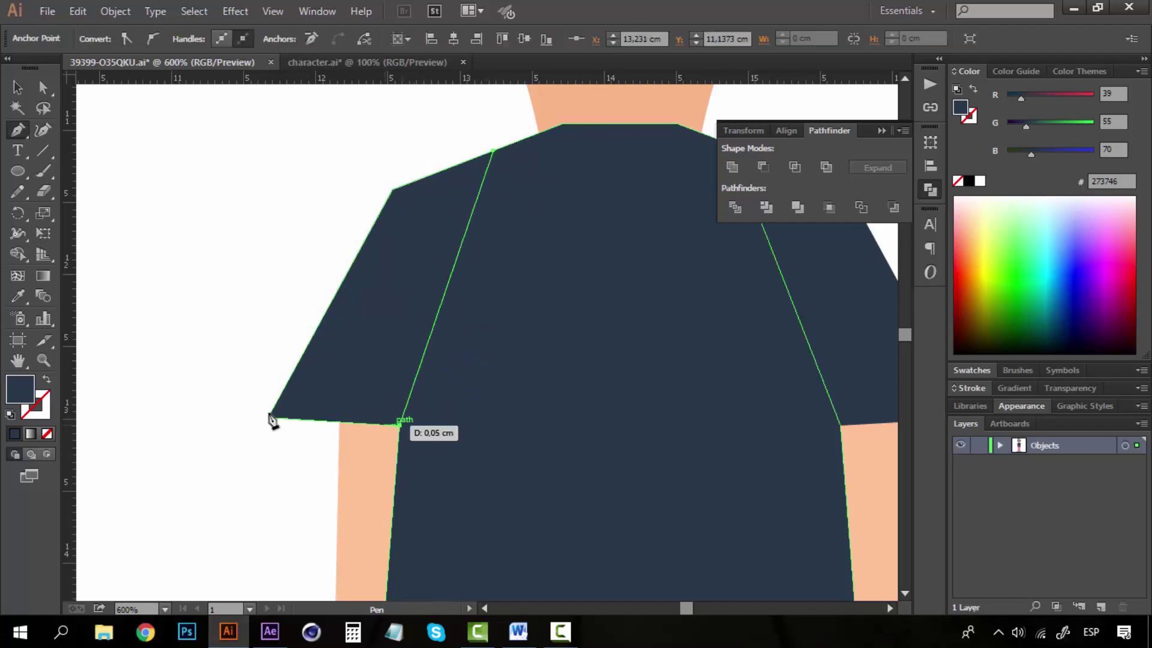
left_click(268, 418)
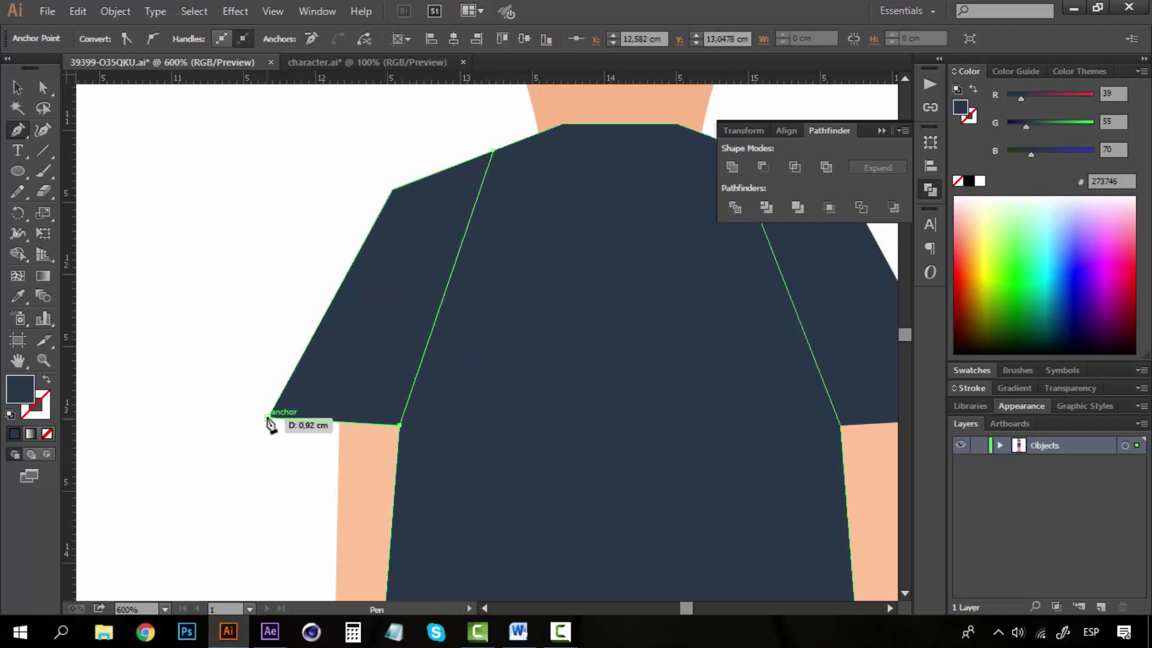
left_click(392, 189)
left_click(492, 150)
key("a")
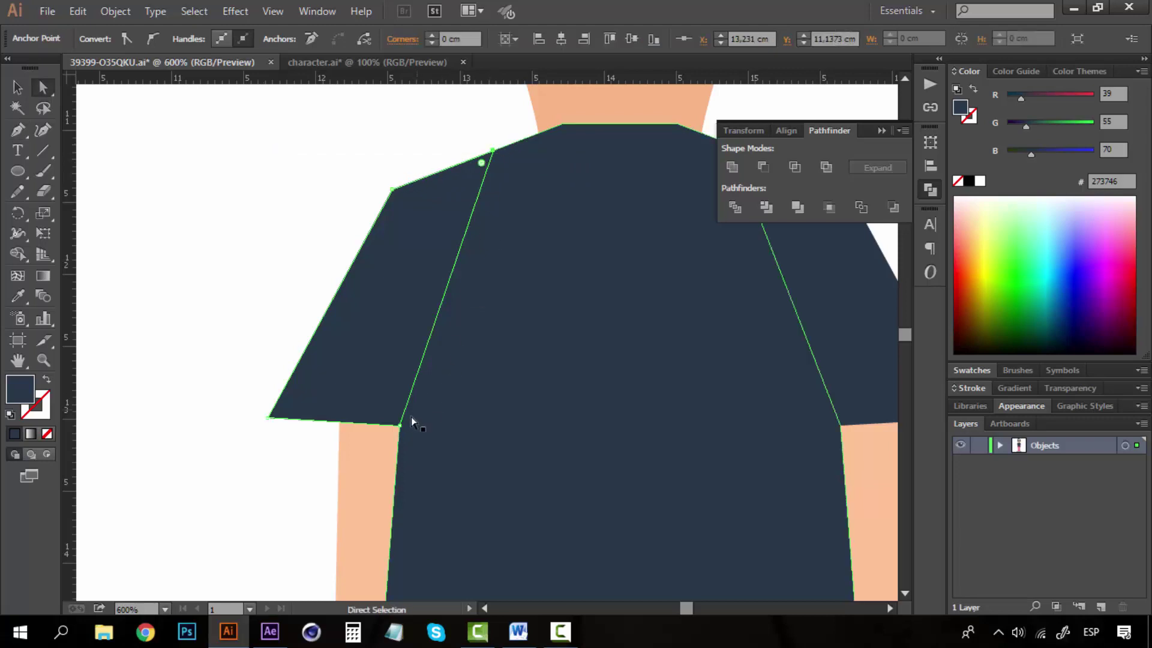
Divide the T-shirt with the Pen shape drawn over the sleeve on the viewer's left, using Pathfinder.
left_click_drag(400, 425, 474, 425)
key("ctrl+z")
left_click(441, 407)
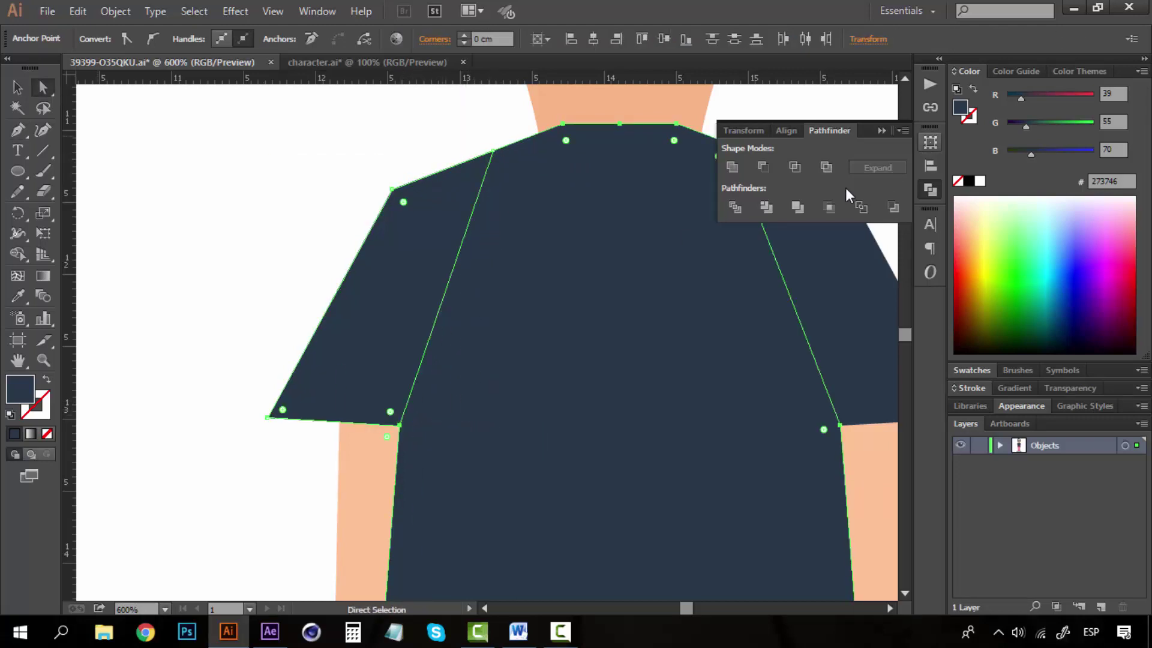
left_click(733, 214)
left_click(306, 278)
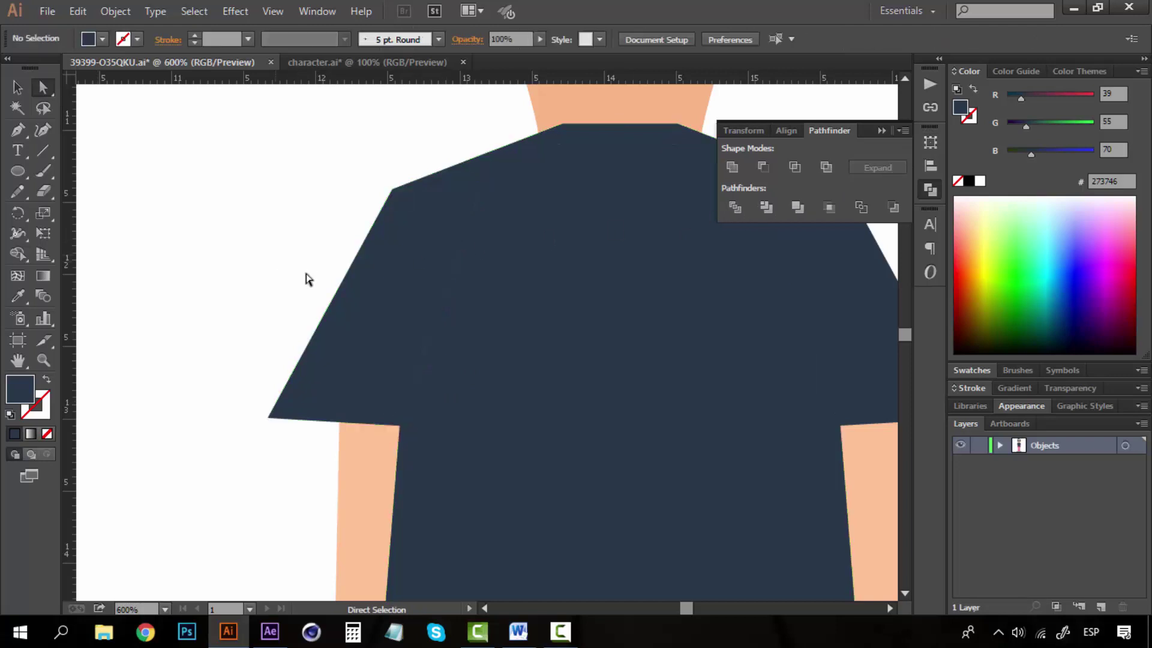
Widen the divided sleeve on the viewer's left by moving its underarm corner inward until the inner edge is vertical.
left_click(372, 317)
left_click_drag(399, 427, 493, 429)
key("ctrl+z")
left_click(264, 387)
key("ctrl+shift+a")
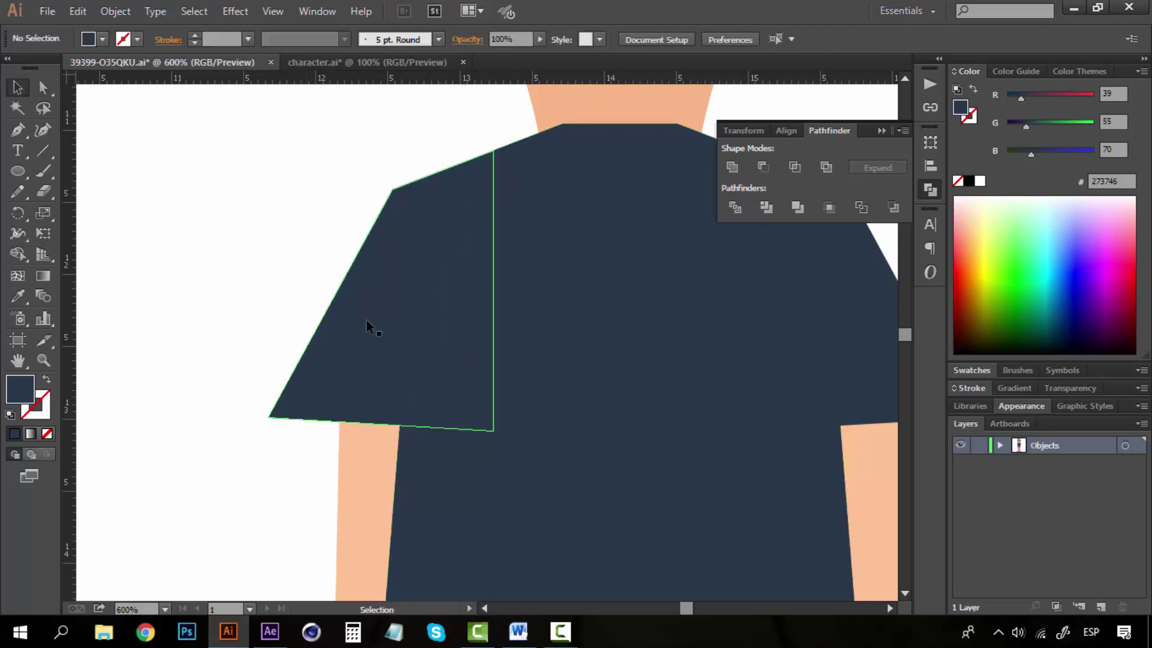
Ungroup the divided T-shirt so that the sleeve on the viewer's left can be selected separately.
key("v")
left_click(367, 327)
left_click(249, 275)
Try moving the sleeve and arm on the viewer's left away from the body together, then undo the move.
left_click(376, 342)
left_click(349, 480, "shift")
scroll(372, 437, "down", 3)
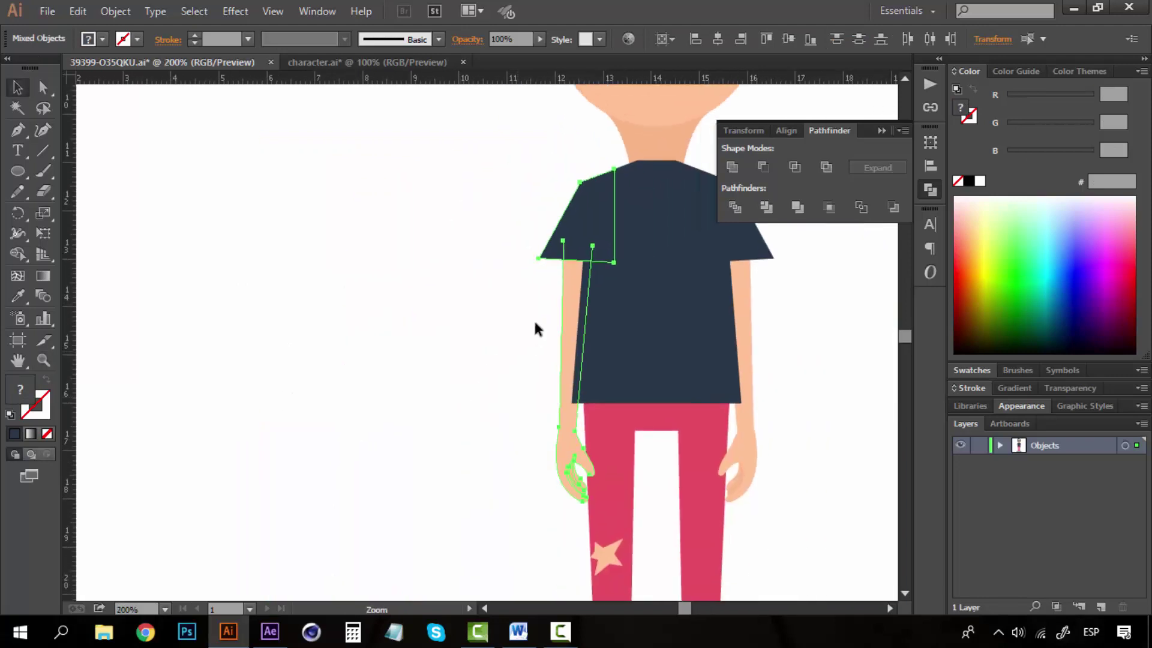
left_click_drag(559, 249, 441, 250)
key("a")
key("ctrl+z")
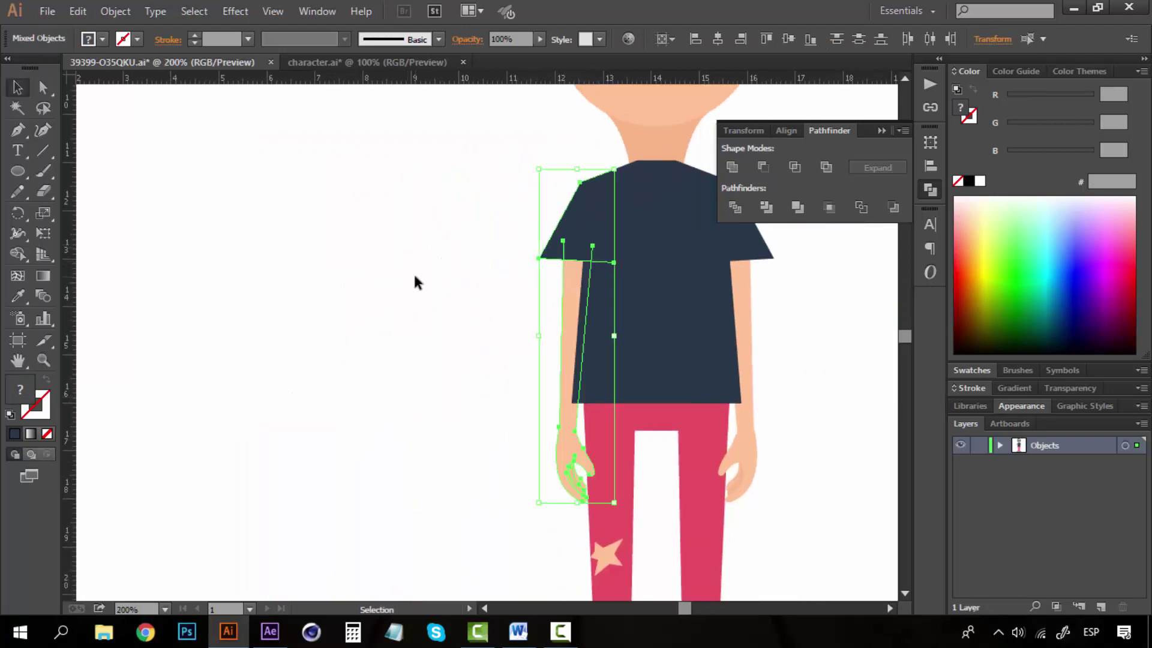
left_click(413, 275)
Select the hidden lightning bolt in outline view and bring it to the front of the T-shirt.
left_click_drag(463, 288, 227, 349)
left_click(445, 379)
left_click_drag(581, 271, 524, 344)
key("ctrl+y")
left_click(454, 353)
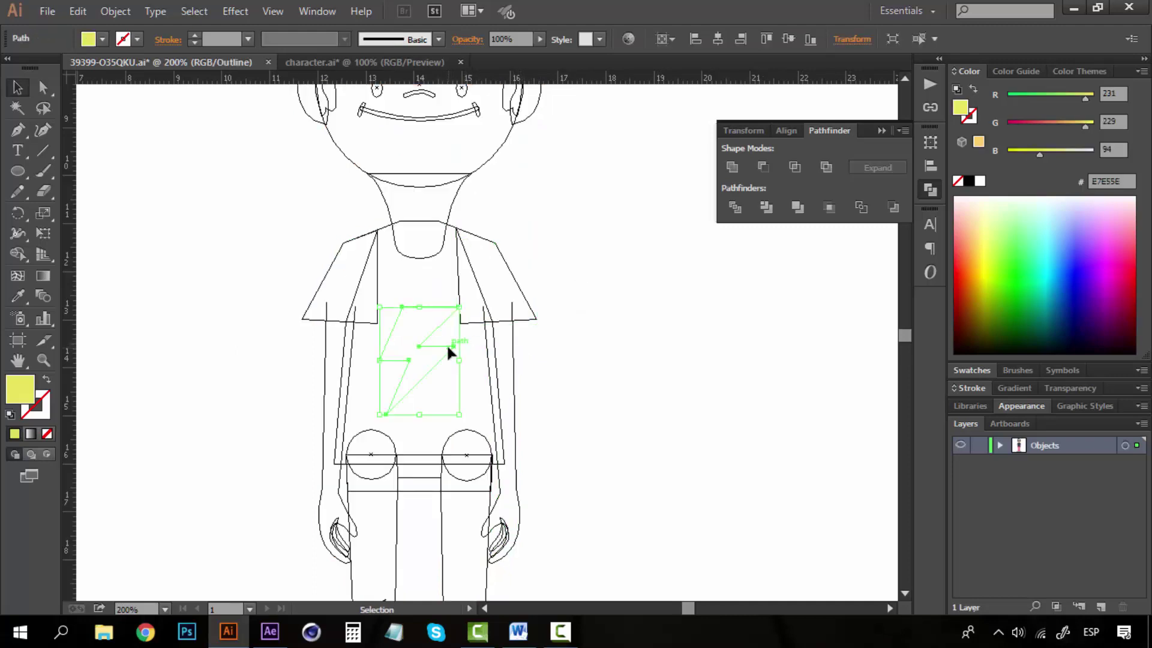
key("ctrl+y")
right_click(449, 346)
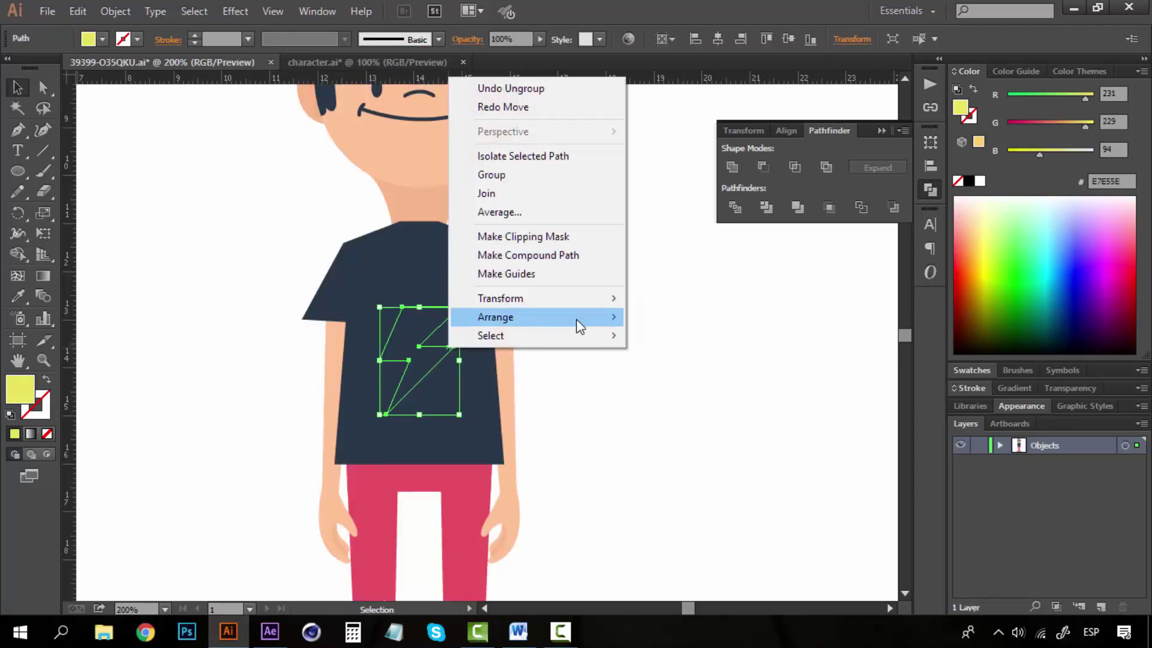
mouse_move(610, 321)
left_click(670, 322)
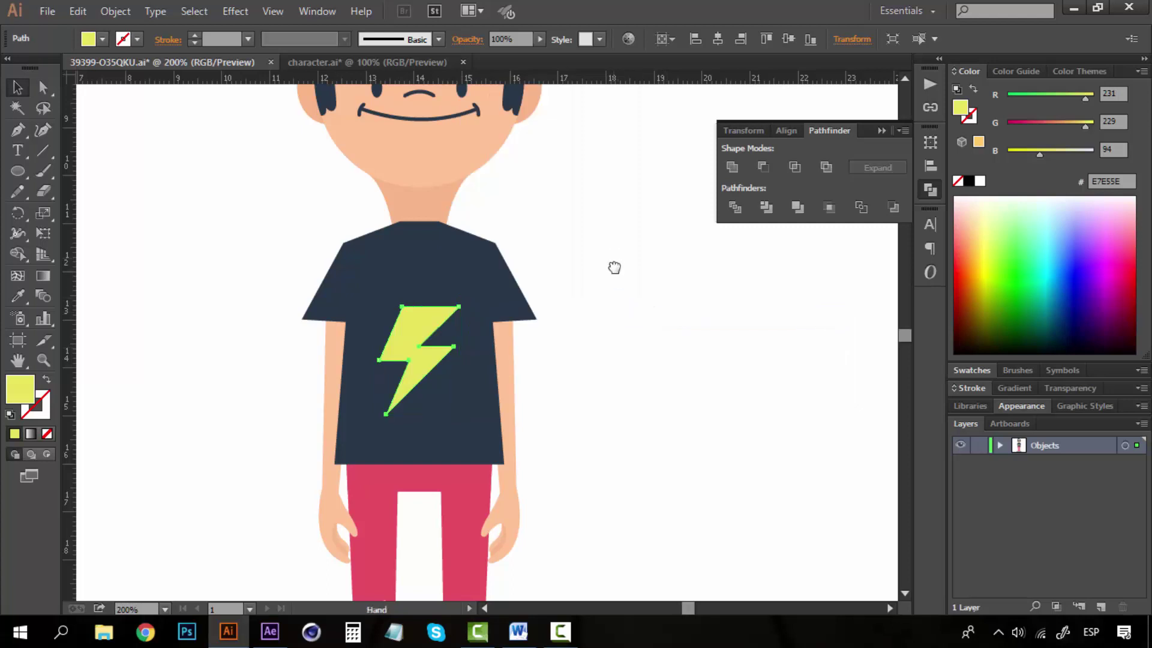
Bring the whole head with hair, face and neck to the front, leaving the T-shirt out of the selection.
scroll(615, 360, "up", 5)
left_click_drag(626, 374, 294, 178)
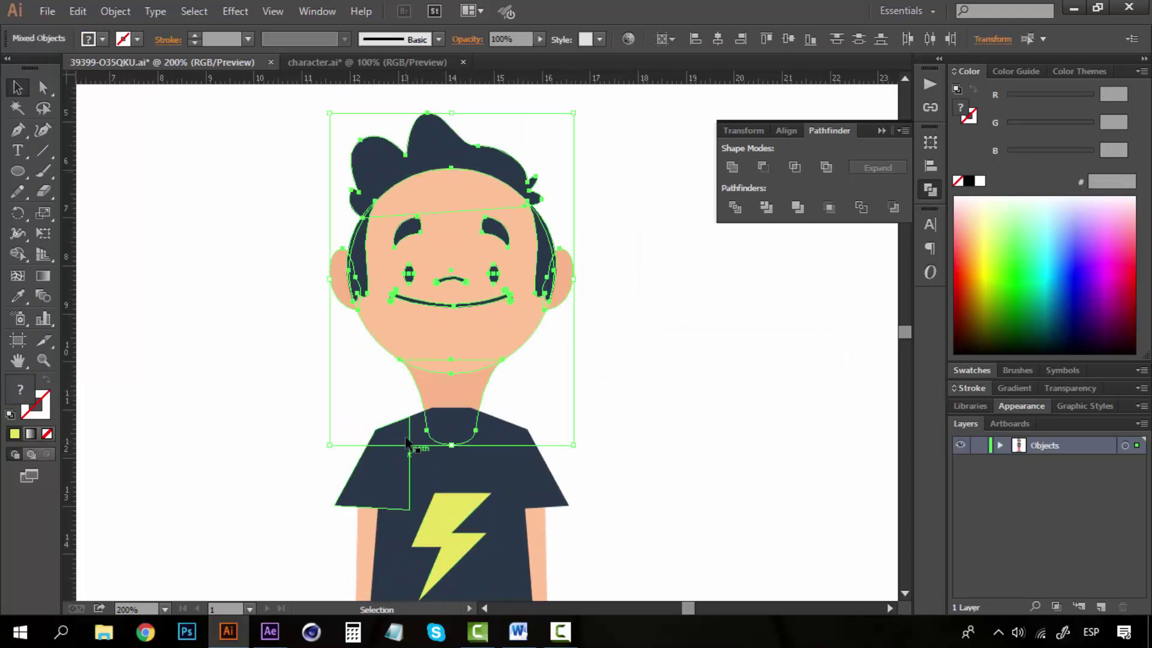
left_click(429, 433, "shift")
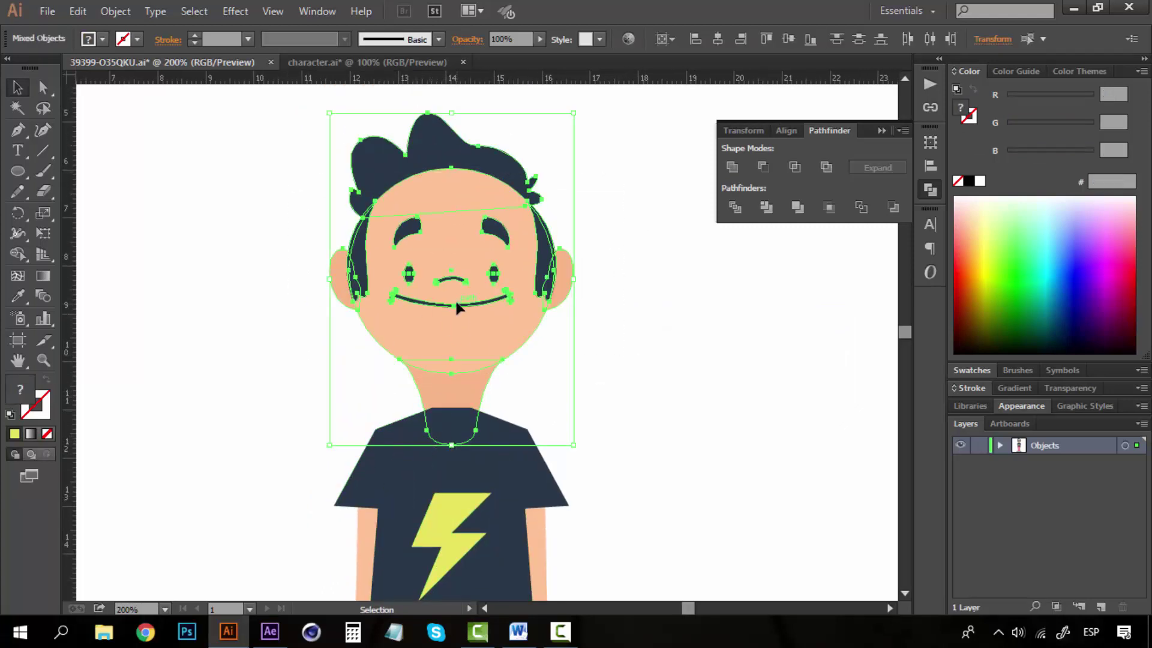
right_click(457, 307)
mouse_move(591, 453)
left_click(675, 439)
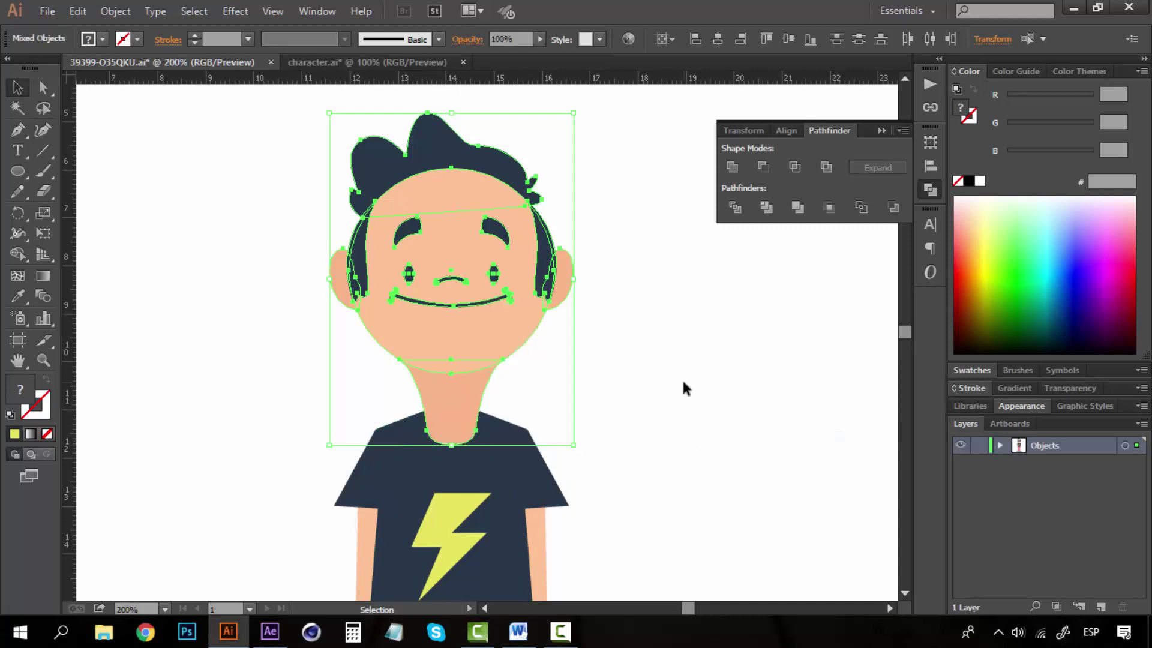
left_click(686, 389)
Group the arm on the viewer's right with its sleeve, after test-moving them together and undoing the move.
scroll(442, 432, "down", 3)
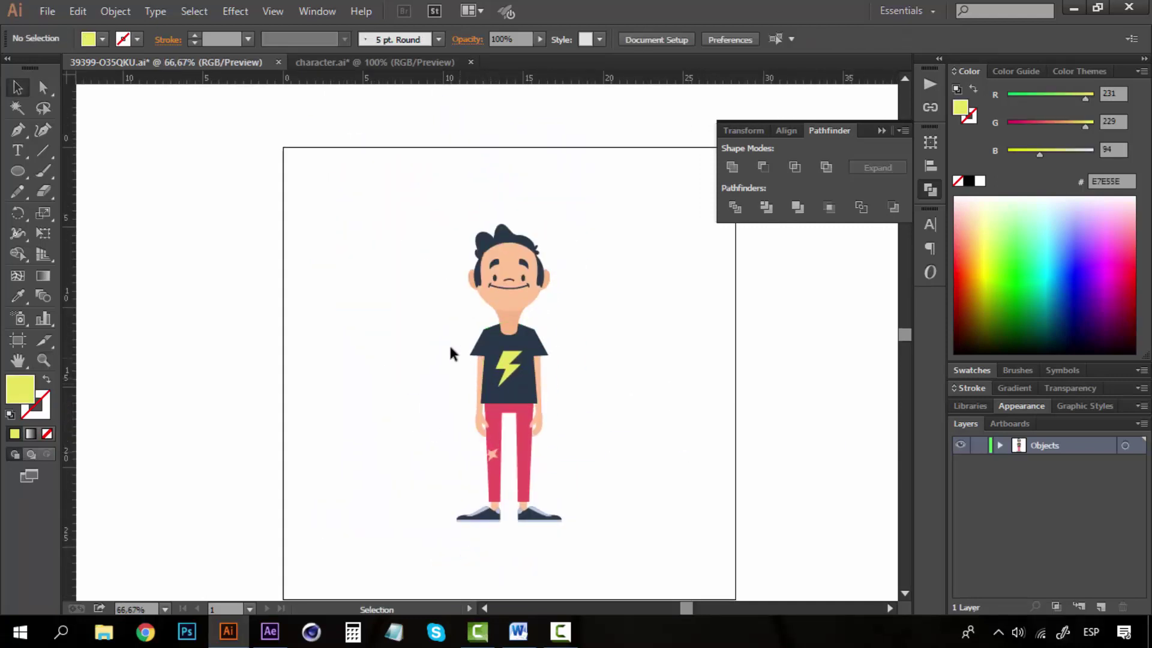
key("space")
left_click_drag(441, 311, 416, 285)
key("ctrl+space")
left_click_drag(410, 190, 609, 581)
key("ctrl+space")
left_click_drag(365, 171, 521, 318)
key("v")
left_click(573, 327)
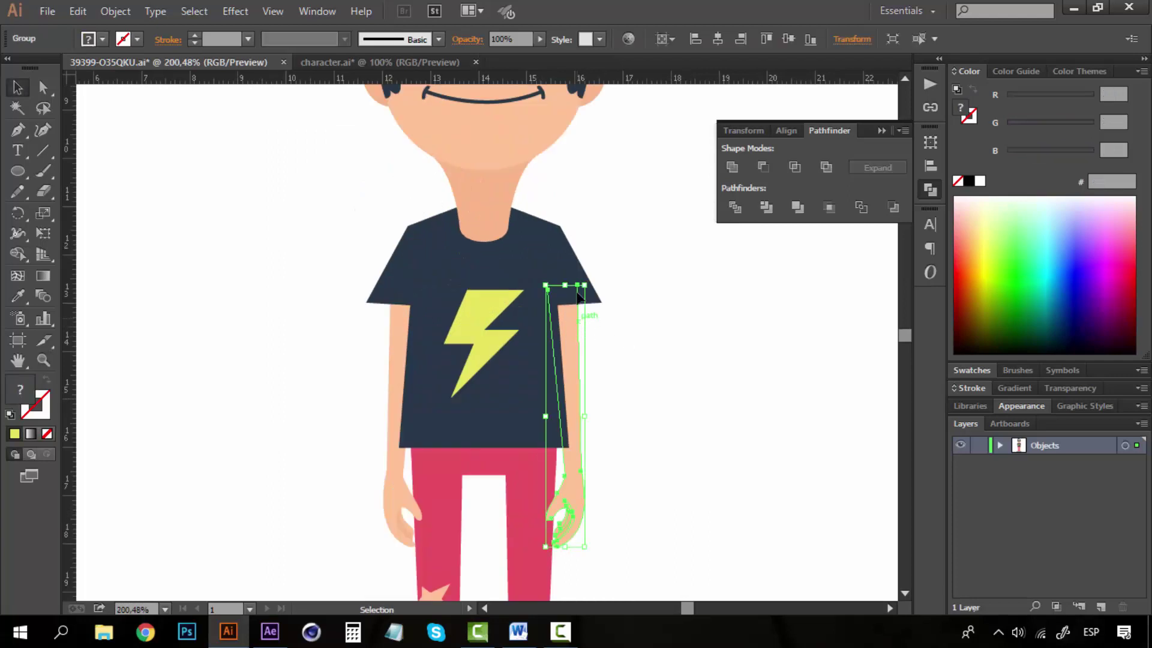
left_click(569, 262, "shift")
left_click_drag(564, 273, 681, 288)
key("ctrl+z")
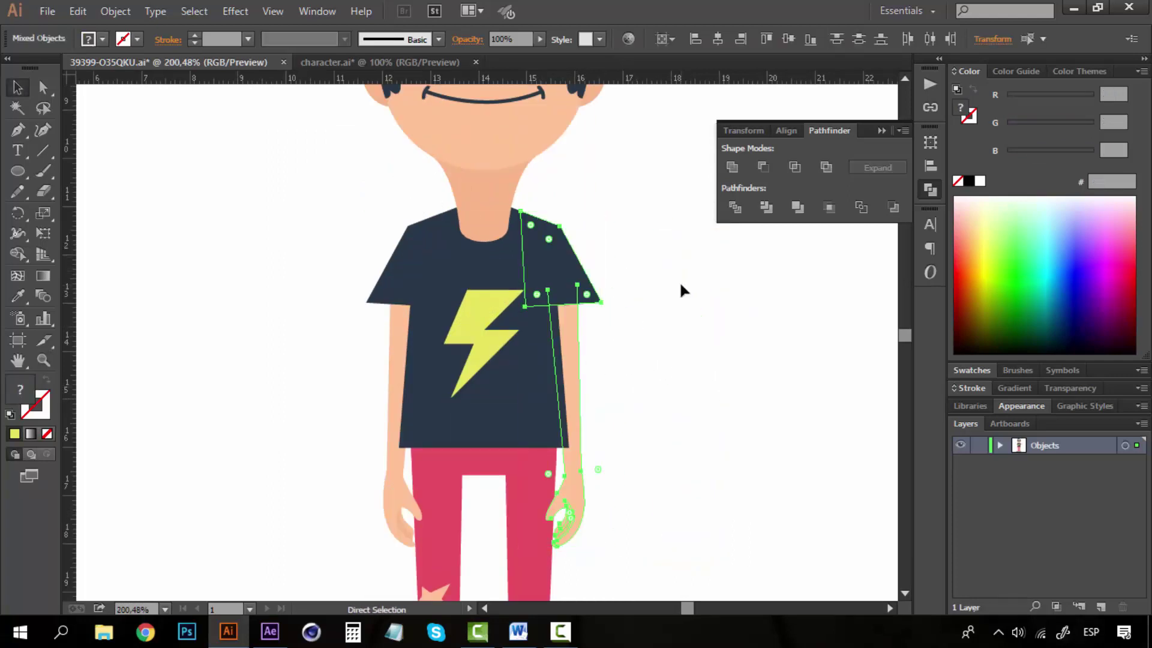
key("ctrl+g")
Group the arm on the viewer's left with its sleeve, after test-moving them together and undoing the move.
left_click(393, 293)
left_click(396, 387, "shift")
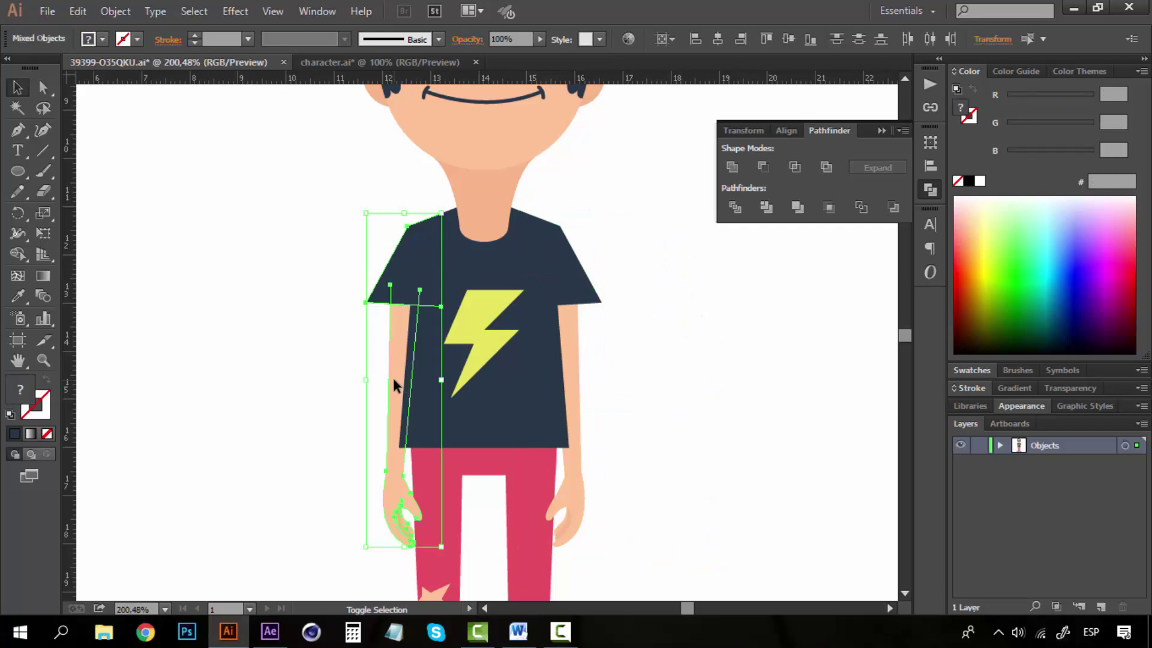
left_click_drag(396, 387, 210, 343)
key("ctrl+z")
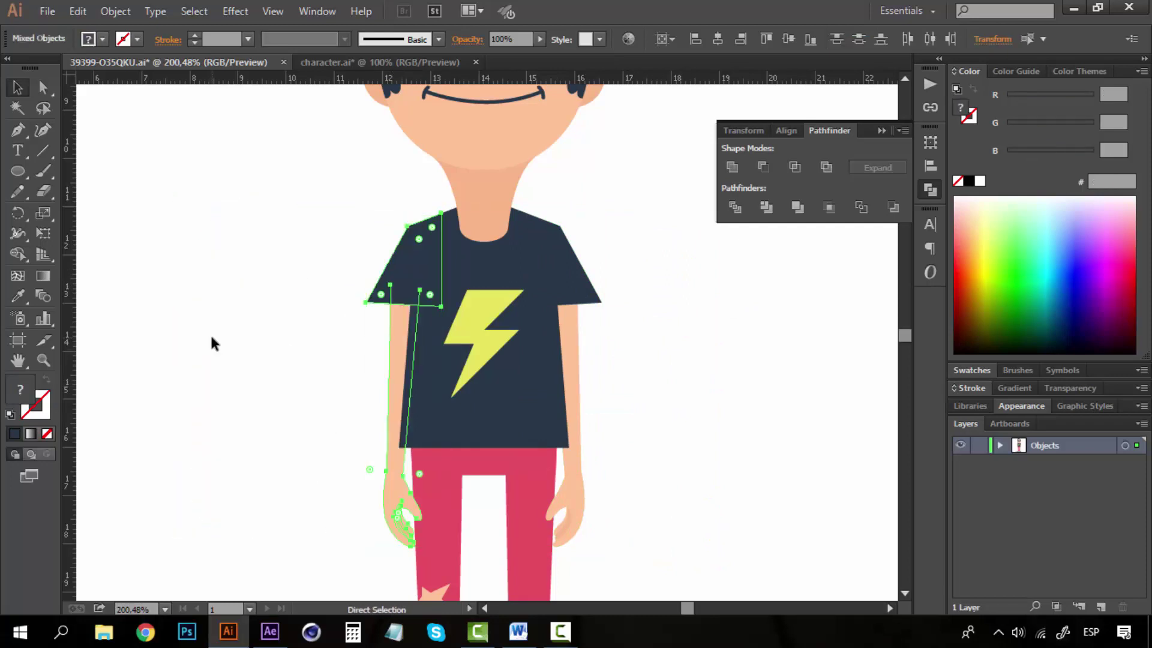
key("ctrl+g")
left_click(633, 354)
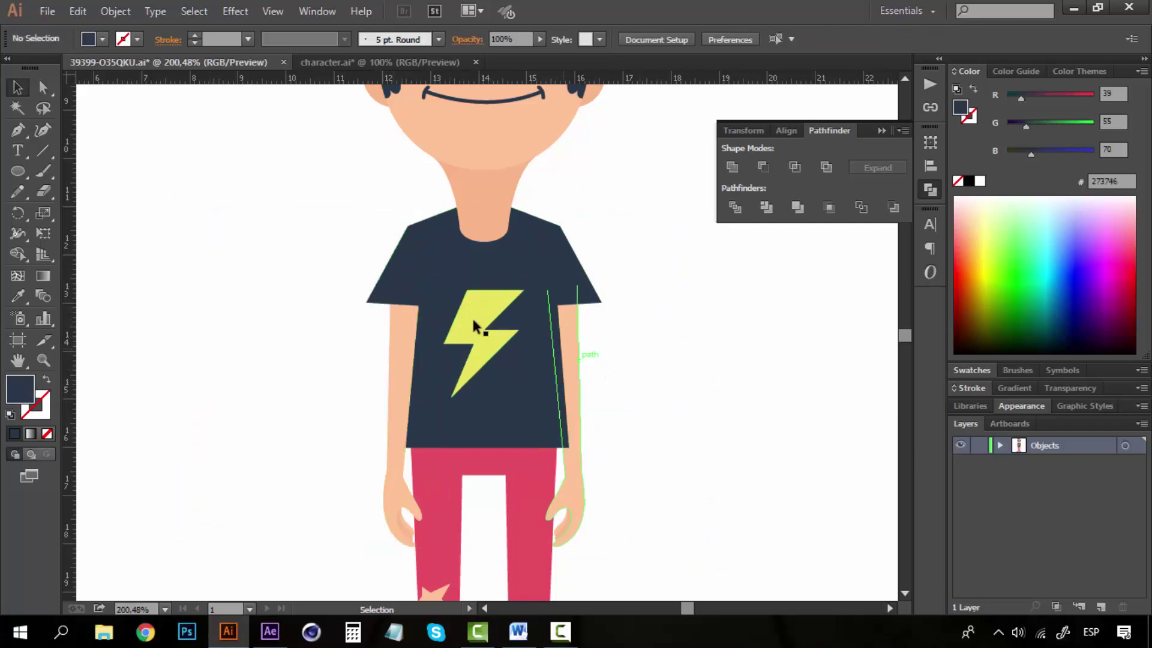
Send both arm-and-sleeve groups to the back, behind the T-shirt torso.
left_click(407, 284)
left_click(558, 296, "shift")
right_click(562, 288)
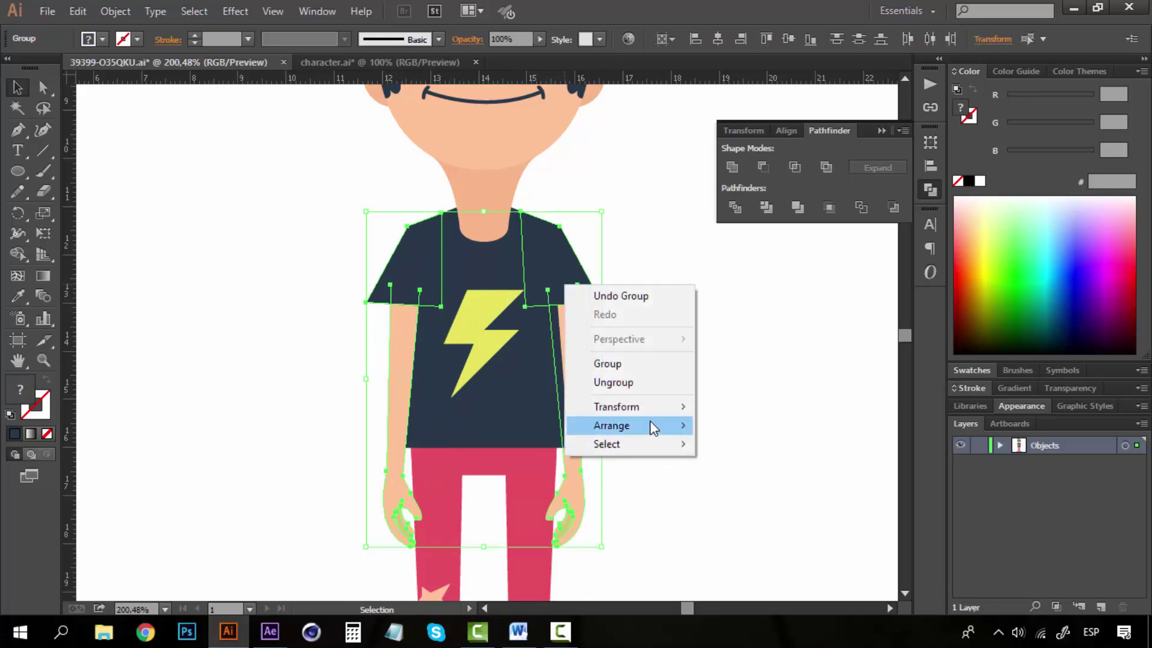
mouse_move(651, 424)
left_click(750, 480)
left_click(648, 380)
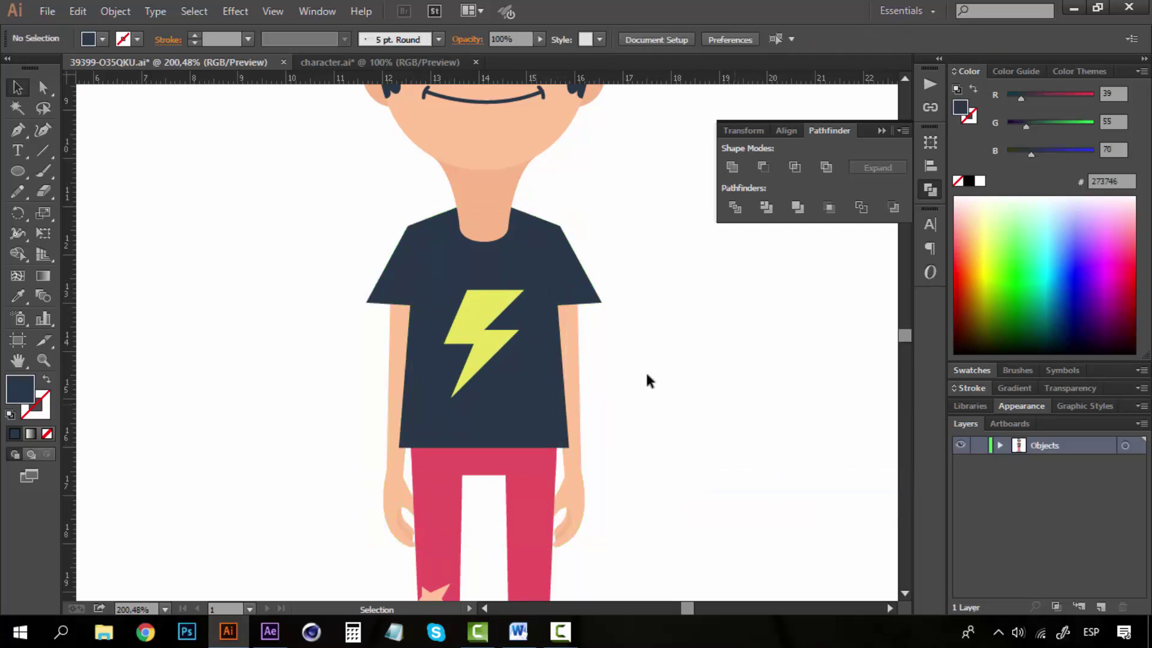
Group the lightning bolt with the T-shirt torso.
left_click(504, 329)
left_click(546, 396)
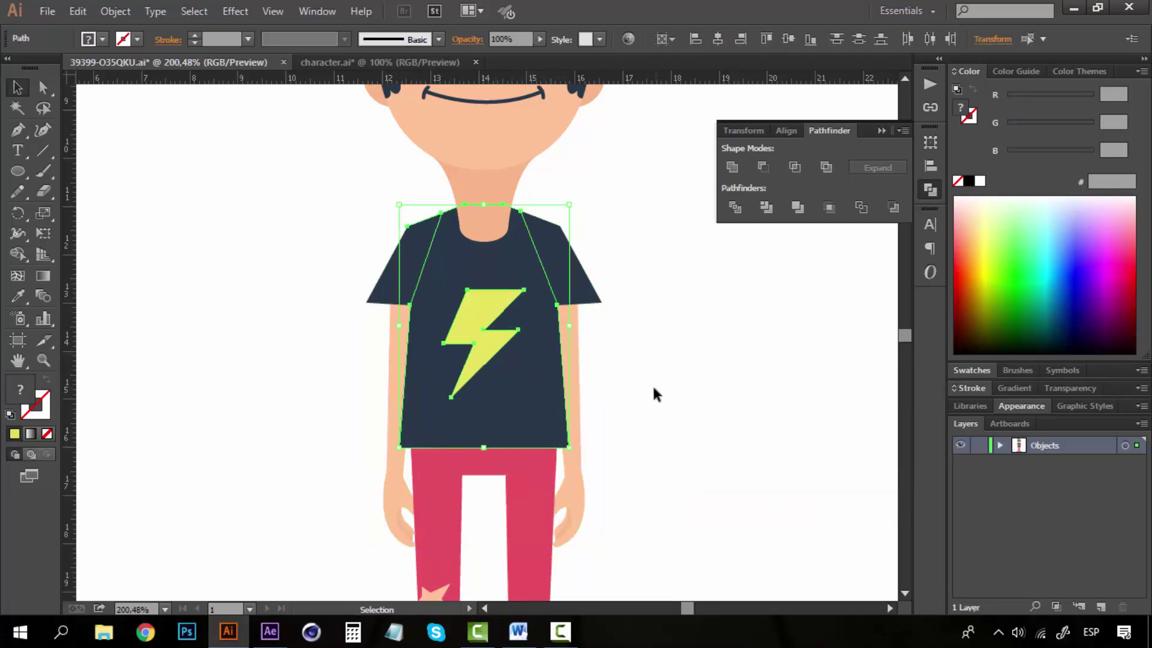
key("a")
key("ctrl+g")
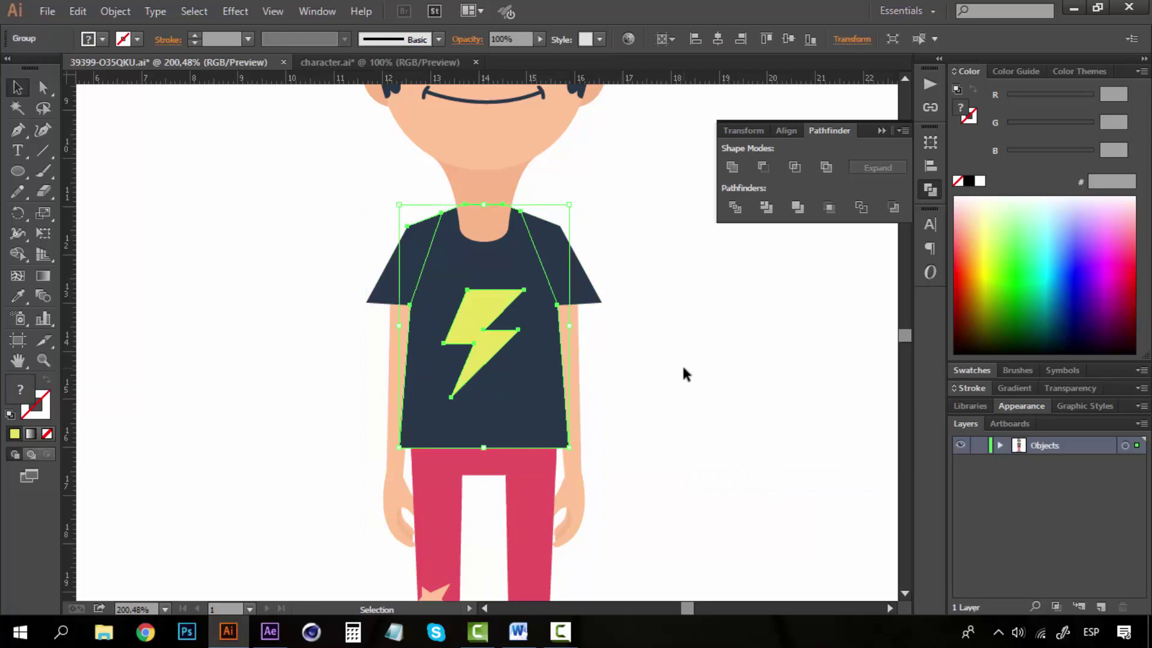
left_click(684, 373)
Select the entire character and release the Objects layer's artwork to individual layers with Release to Layers (Sequence).
key("z")
left_click(543, 319, "alt")
left_click(543, 319, "alt")
left_click(542, 320, "alt")
left_click_drag(476, 373, 517, 312)
key("v")
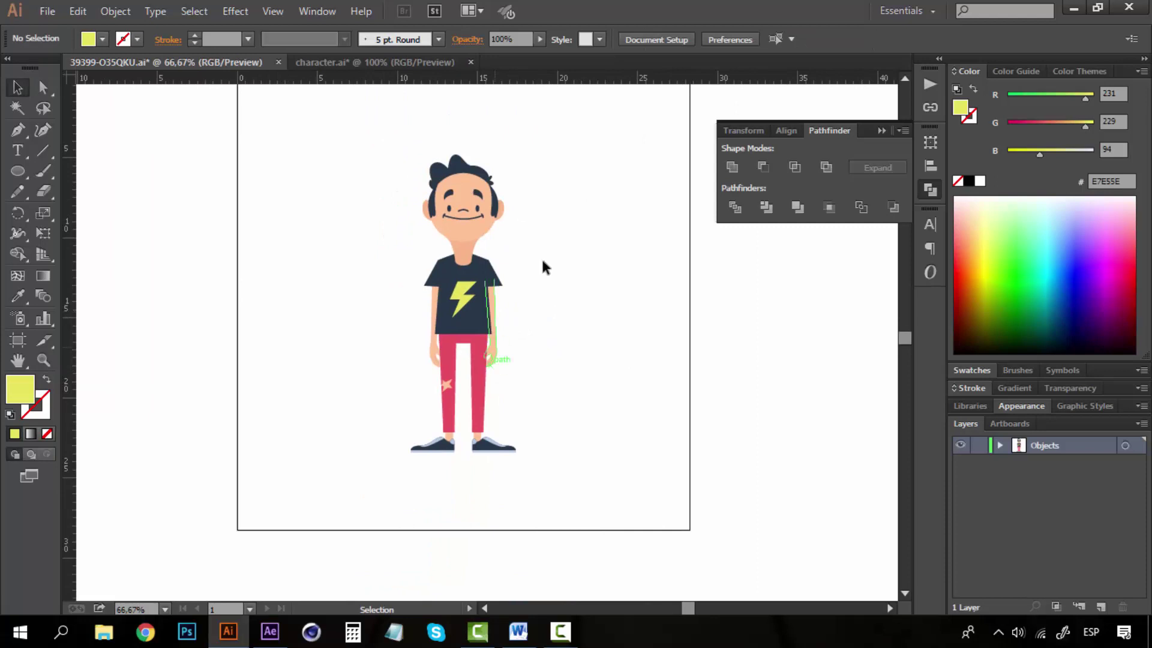
left_click_drag(571, 129, 351, 490)
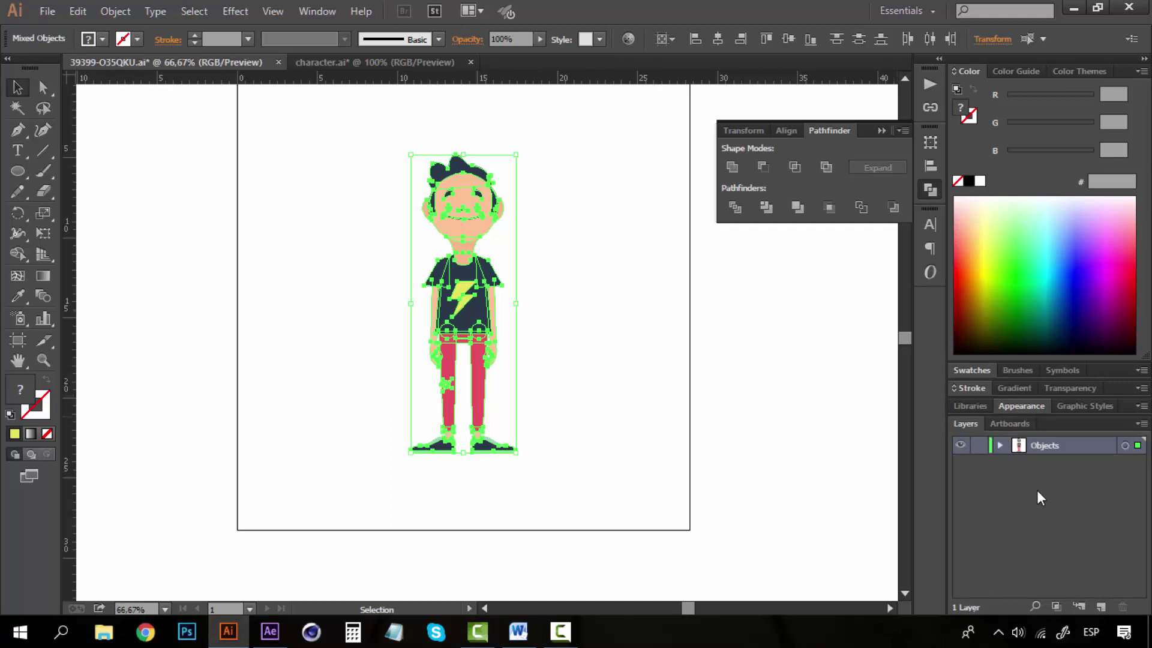
left_click(1140, 424)
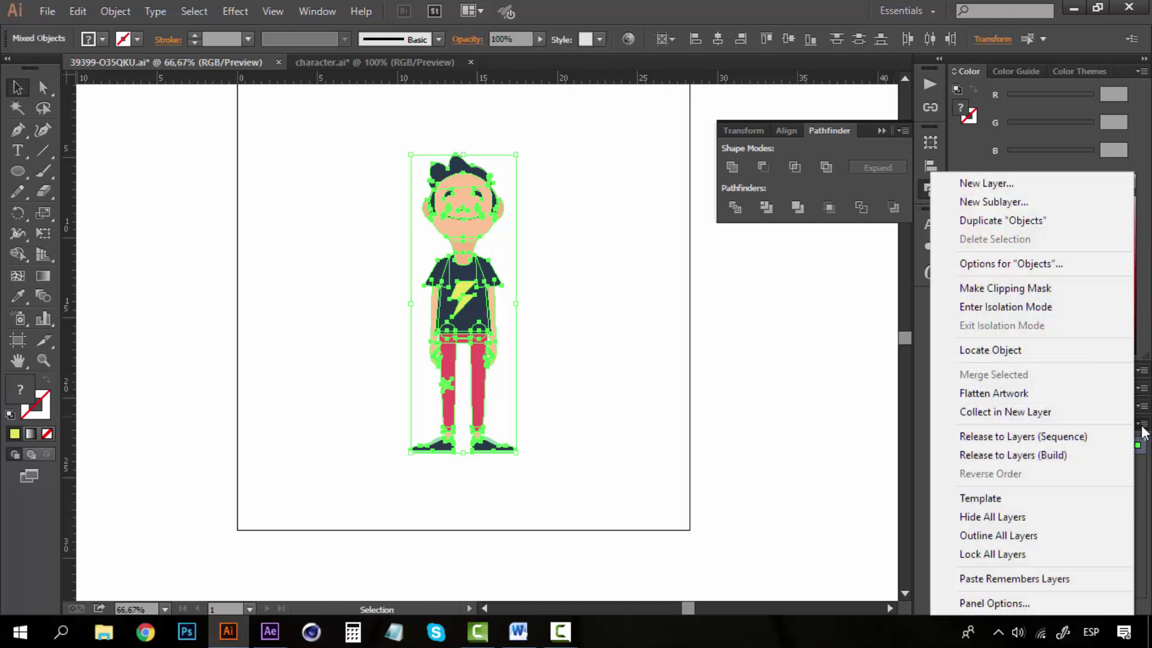
left_click(1049, 443)
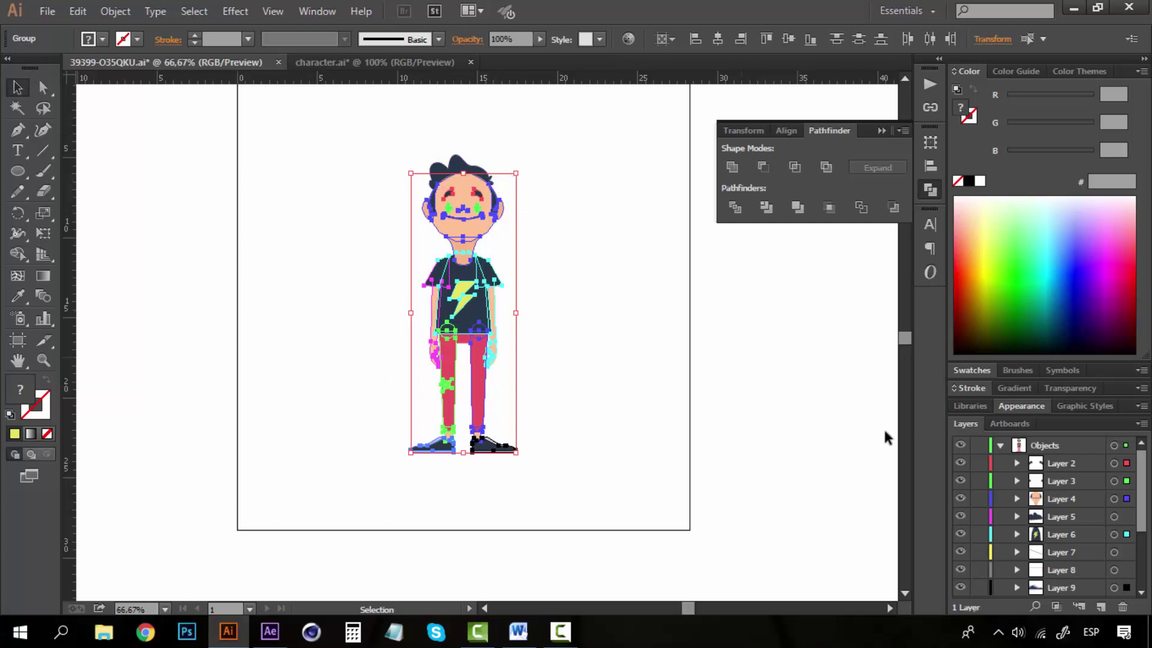
Select all sublayers from Layer 2 to Layer 15 and move them out of Objects to the top level.
left_click(1061, 468)
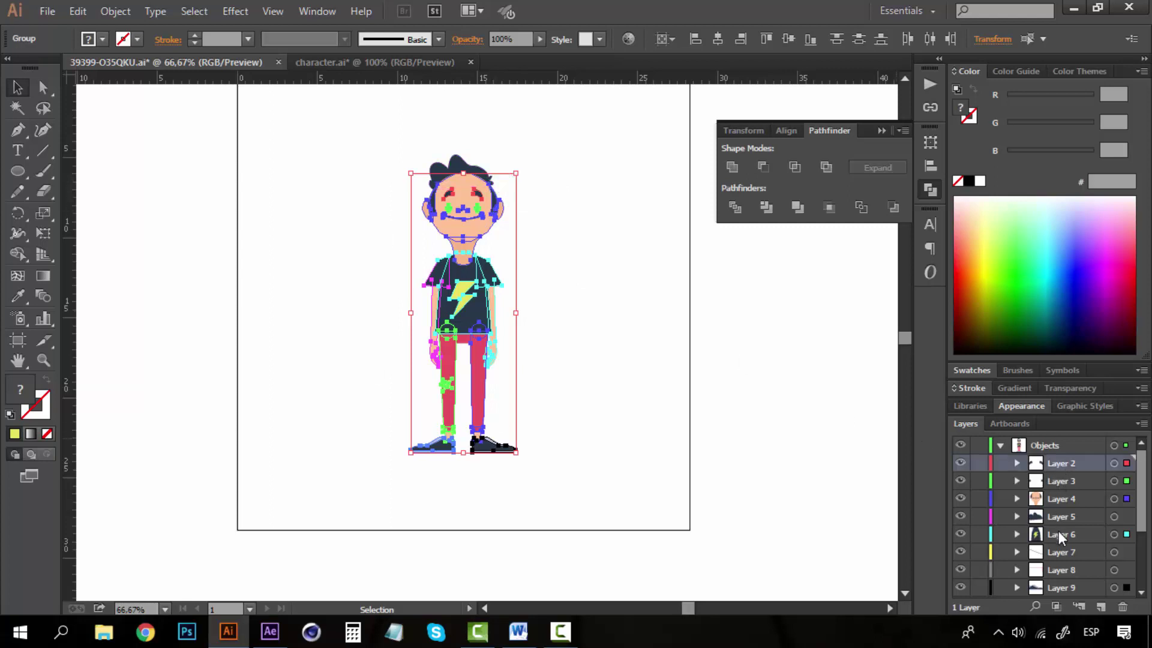
scroll(1059, 534, "down", 3)
scroll(1060, 522, "up", 3)
scroll(1068, 480, "down", 3)
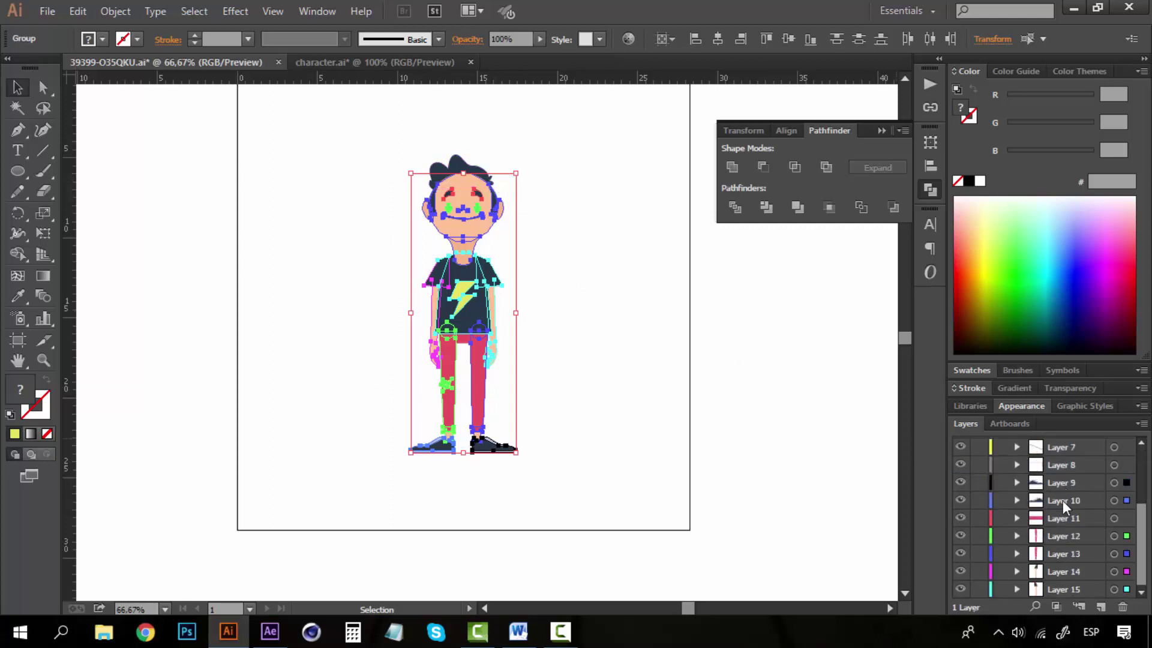
scroll(1062, 575, "up", 3)
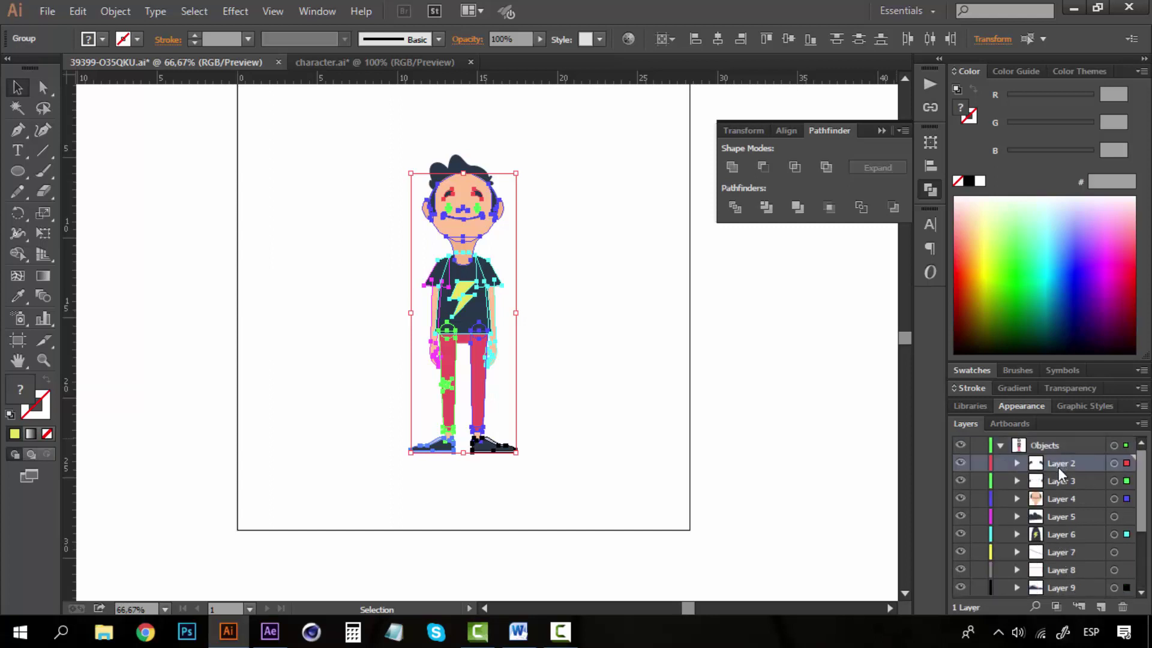
scroll(1062, 492, "down", 3)
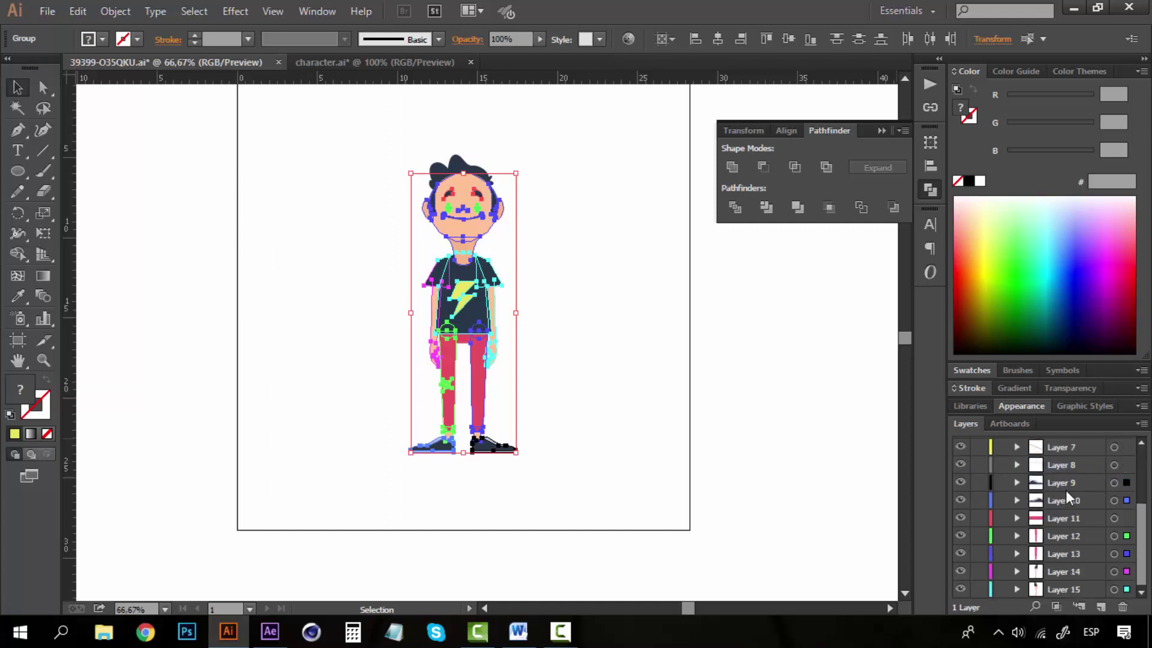
scroll(1068, 570, "up", 3)
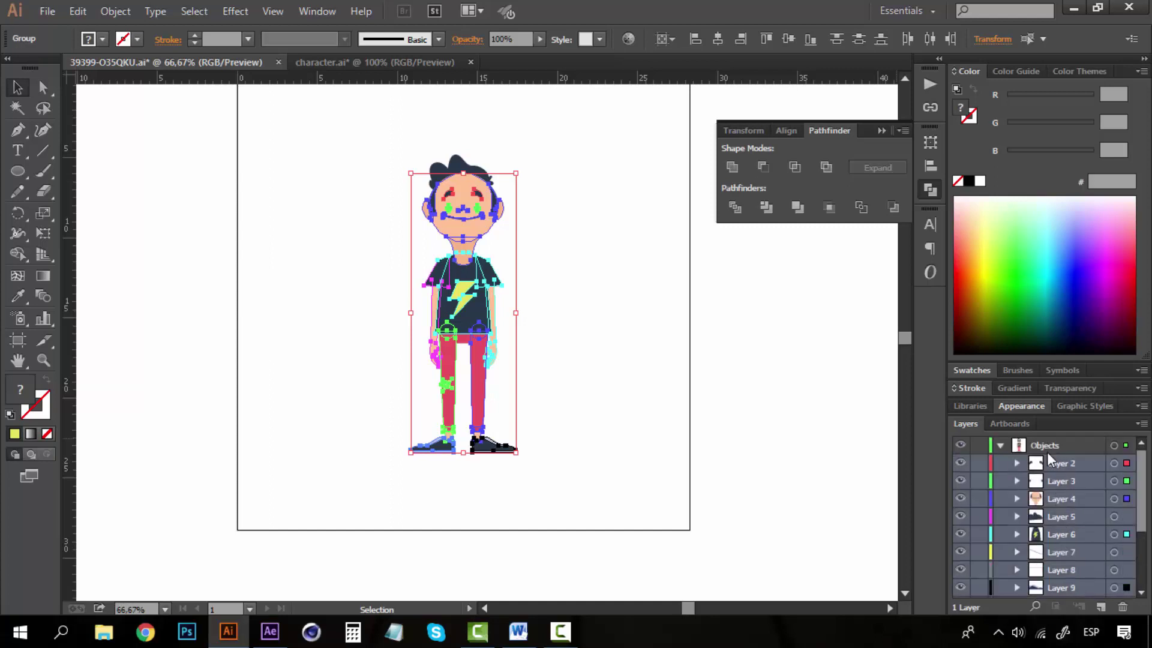
left_click_drag(1056, 469, 1037, 438)
Delete the empty Objects layer and deselect the artwork.
scroll(1047, 516, "down", 2)
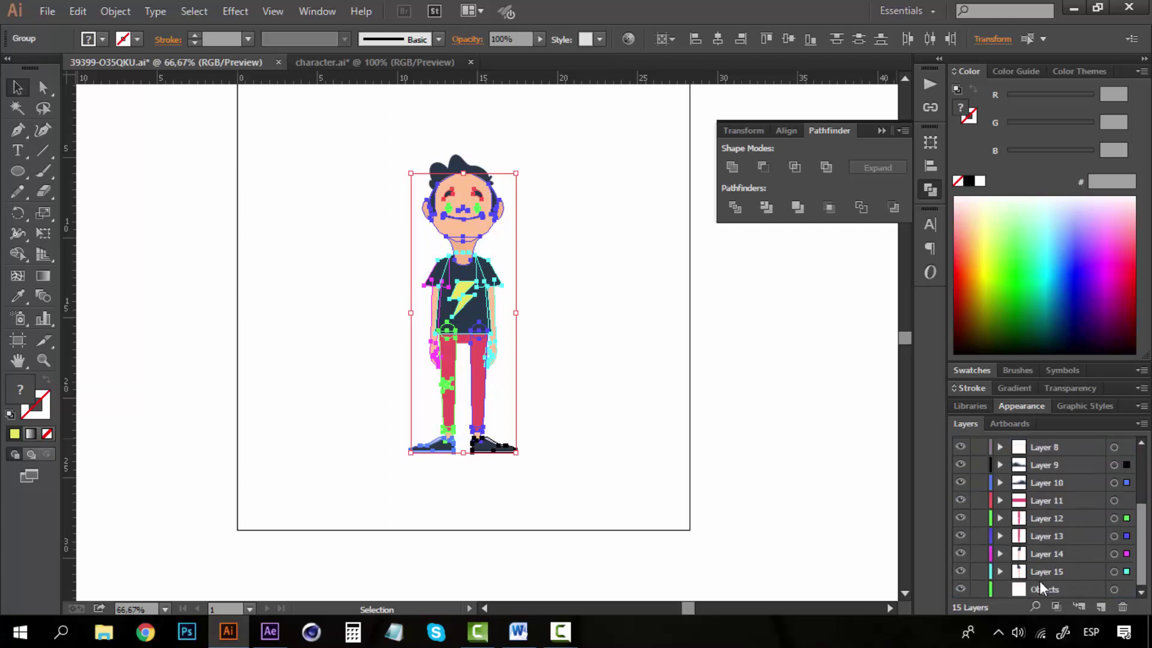
left_click(1122, 607)
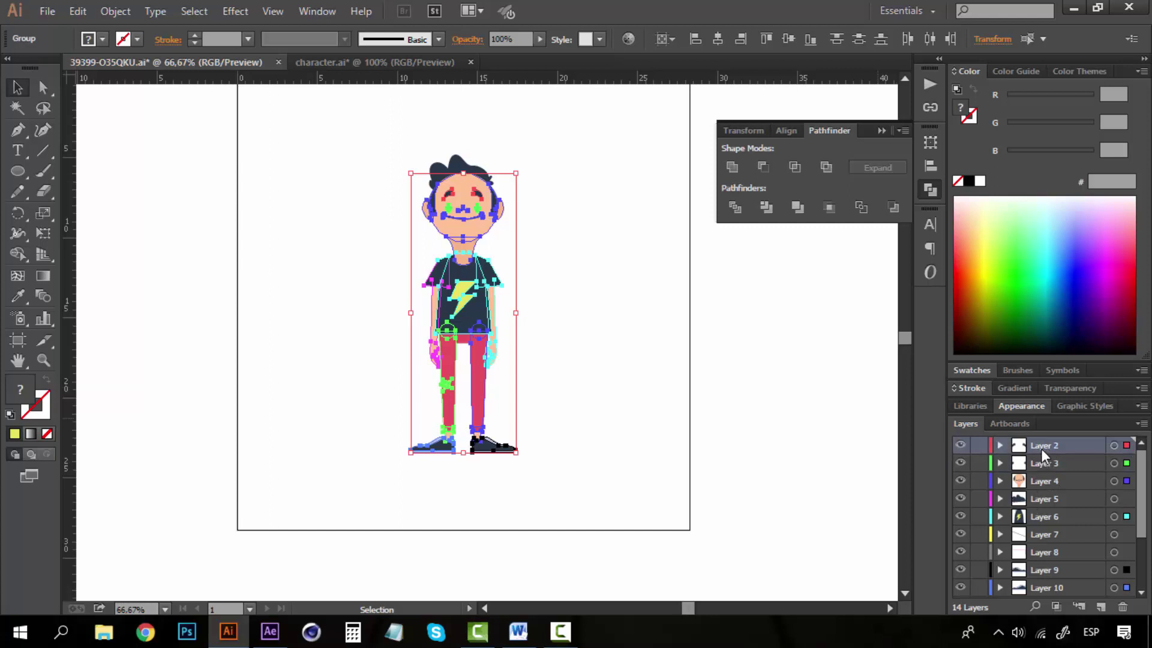
left_click(561, 221)
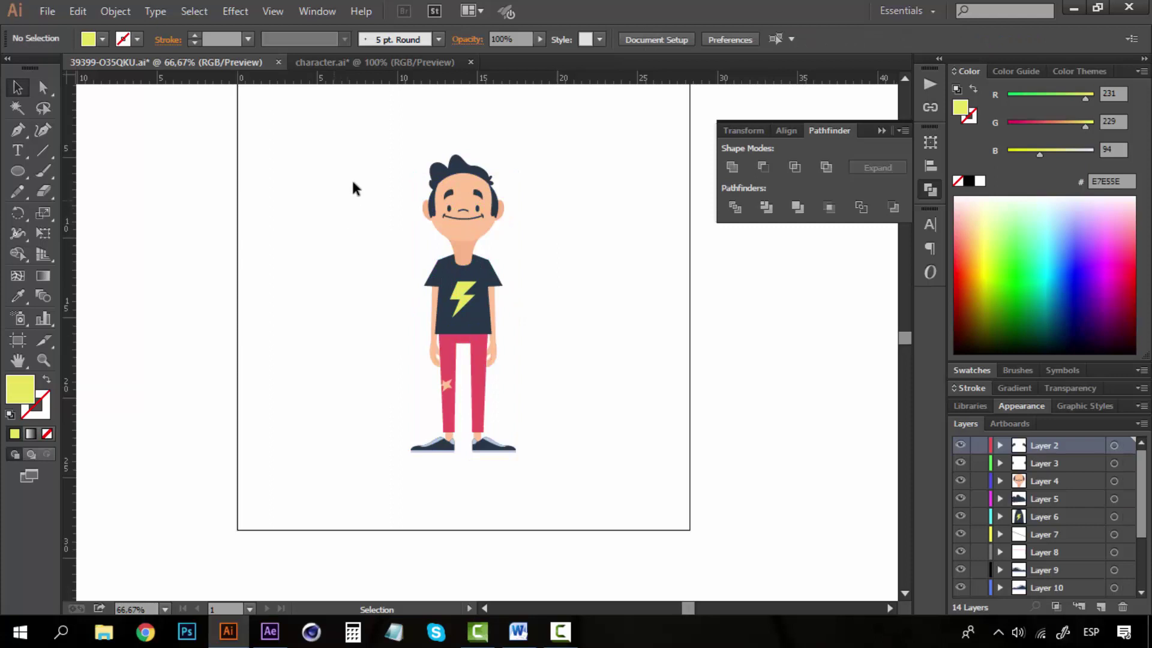
Rename the layer of the plain pants leg without the star patch as right leg.
key("z")
left_click_drag(383, 115, 534, 458)
key("v")
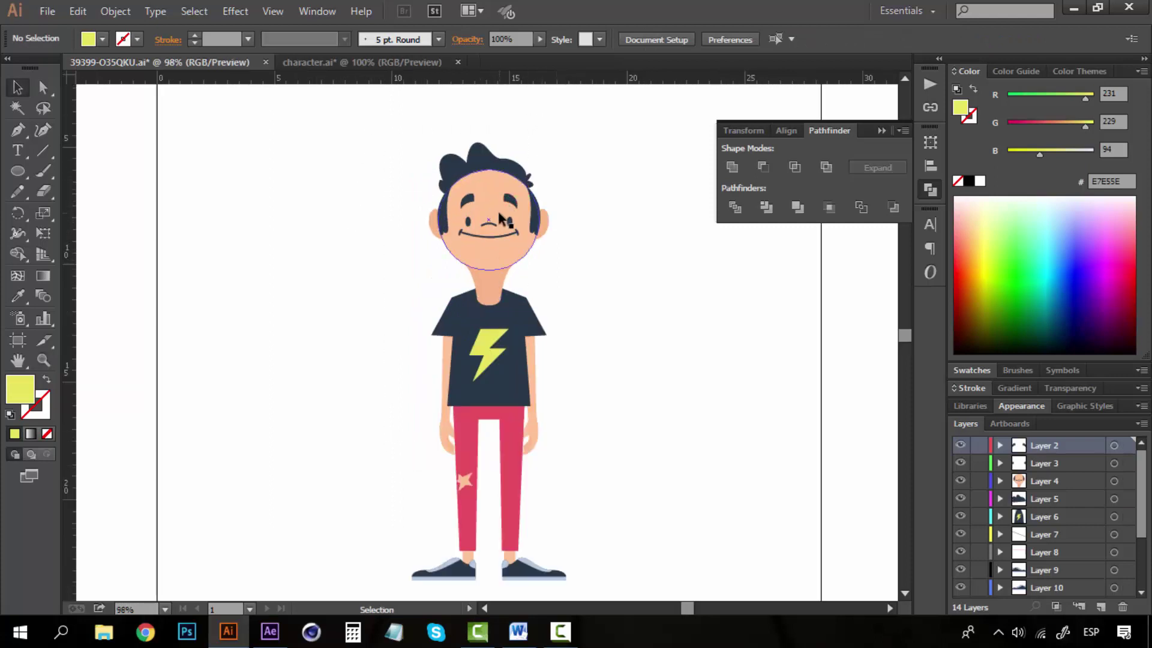
left_click(512, 456)
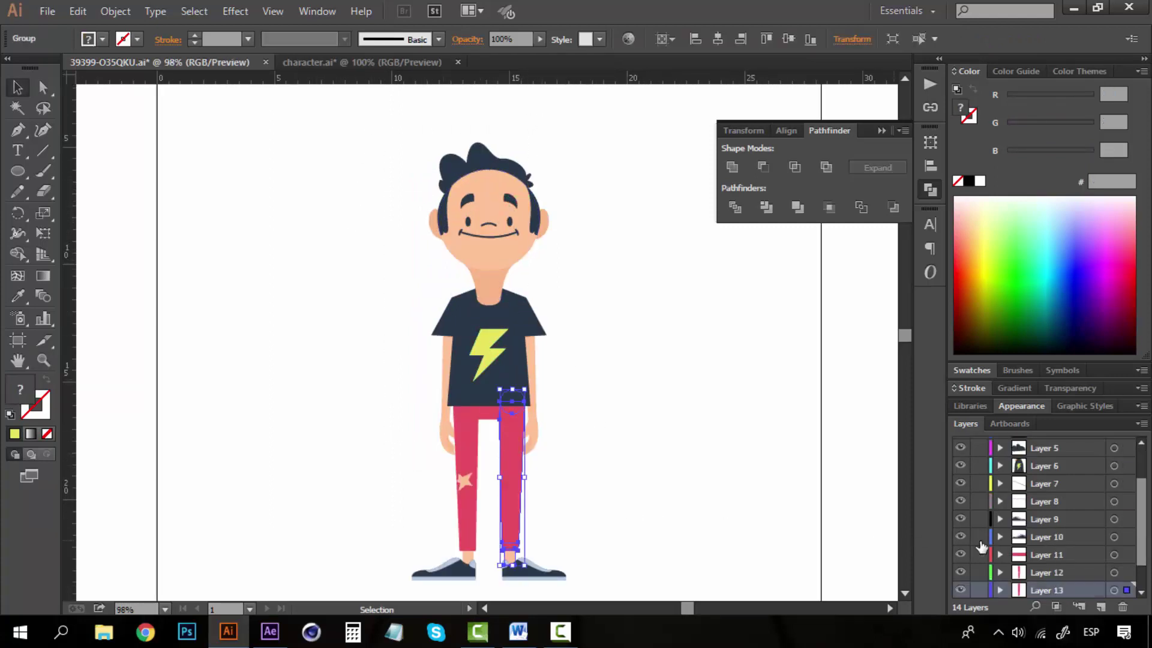
double_click(1057, 590)
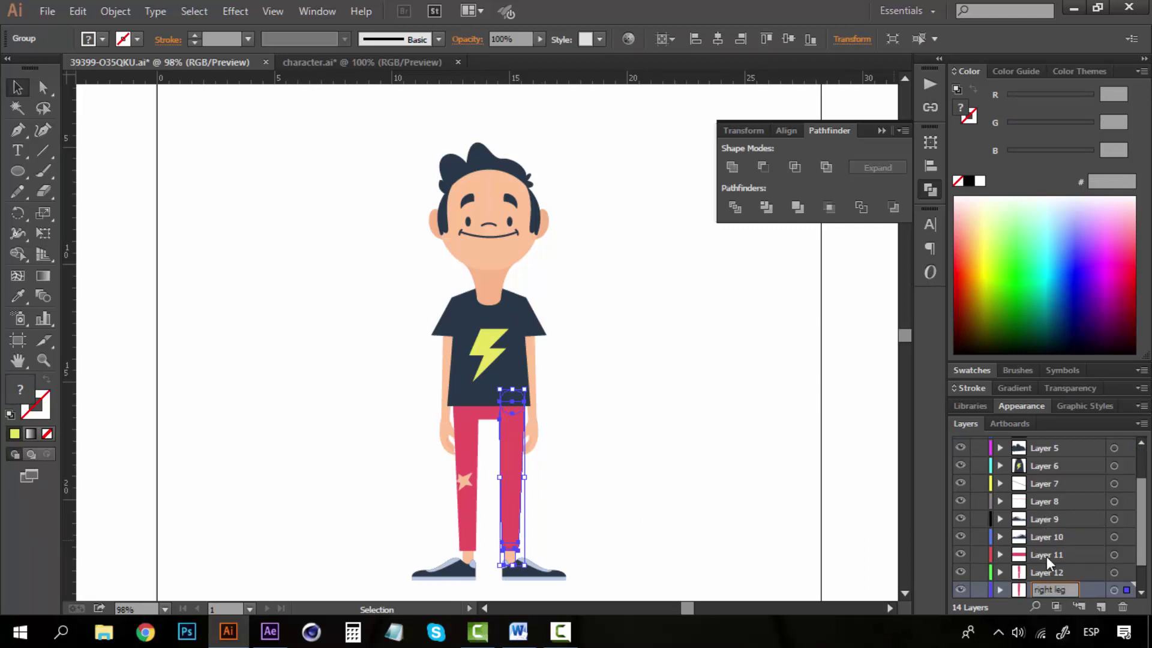
Rename Layer 12 as left leg and deselect the artwork.
double_click(1052, 572)
key("BackSpace")
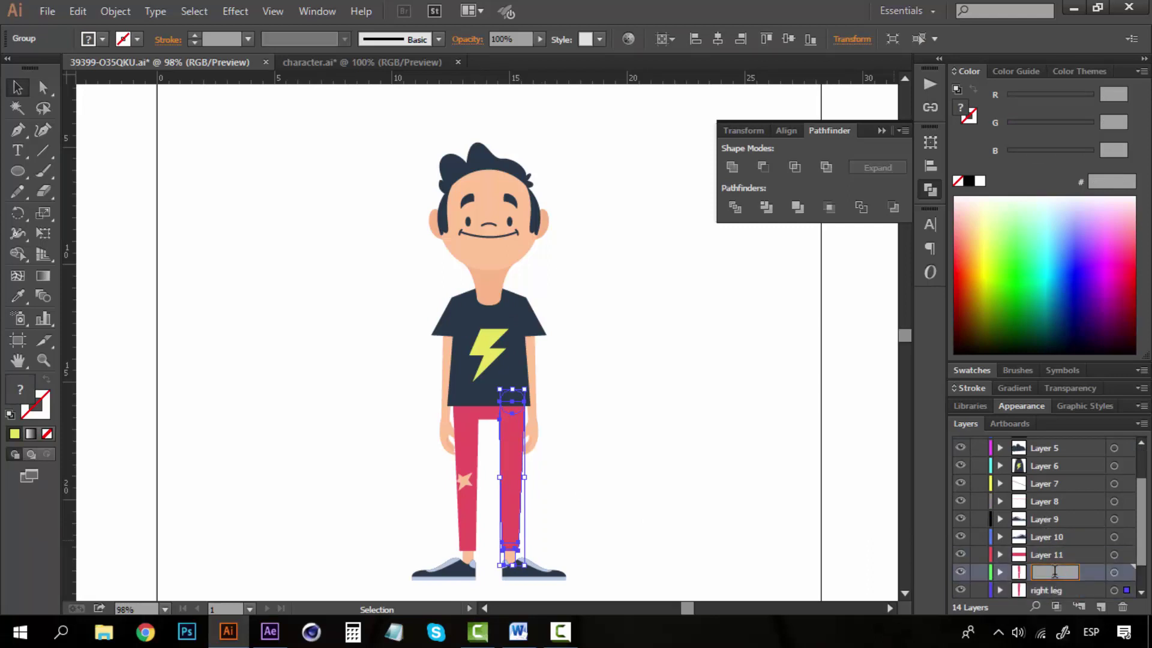
type("left leg")
key("Return")
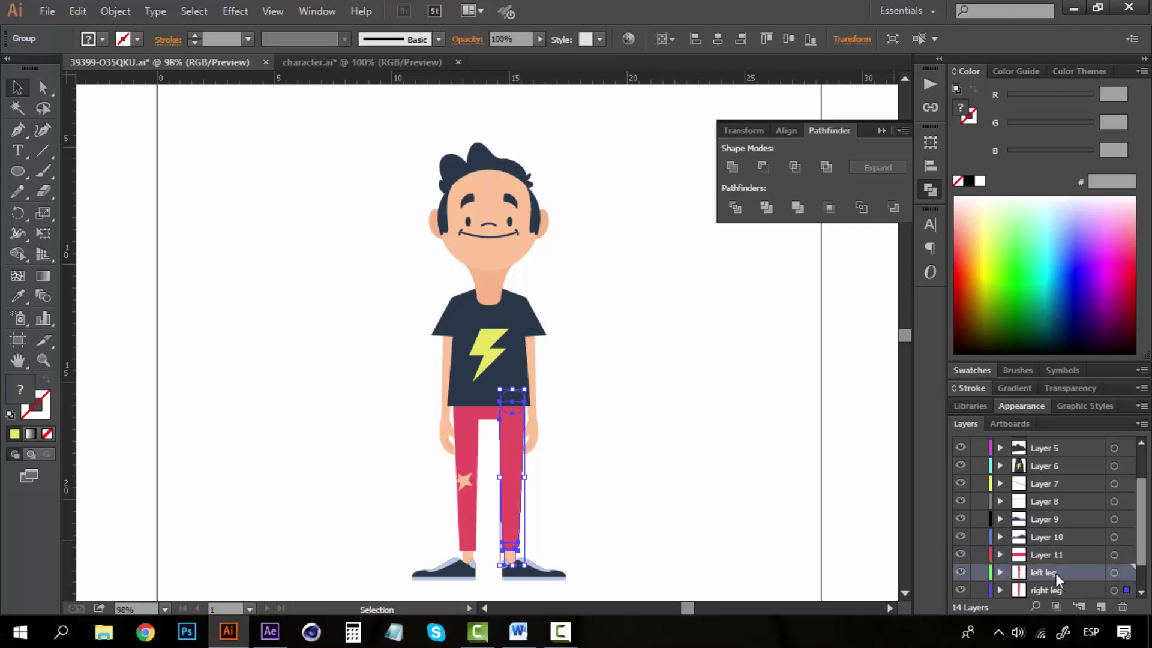
left_click(334, 174)
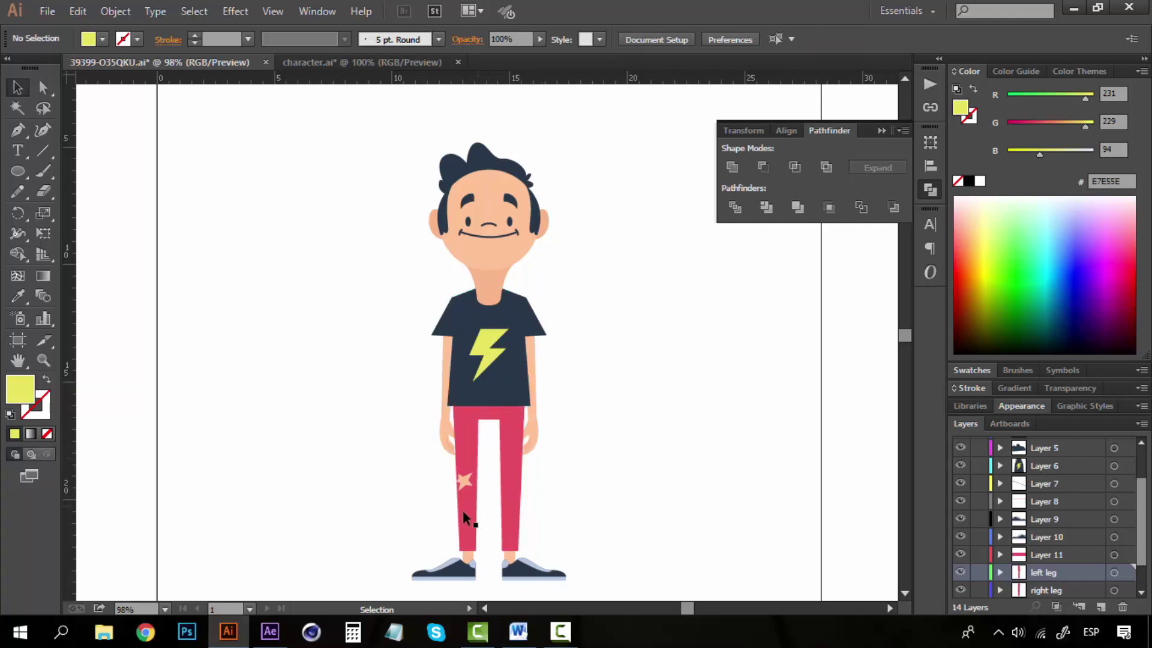
Check which artwork the leg layers and Layer 11 hold by selecting a leg and toggling Layer 11's visibility.
left_click(519, 472)
left_click(607, 477)
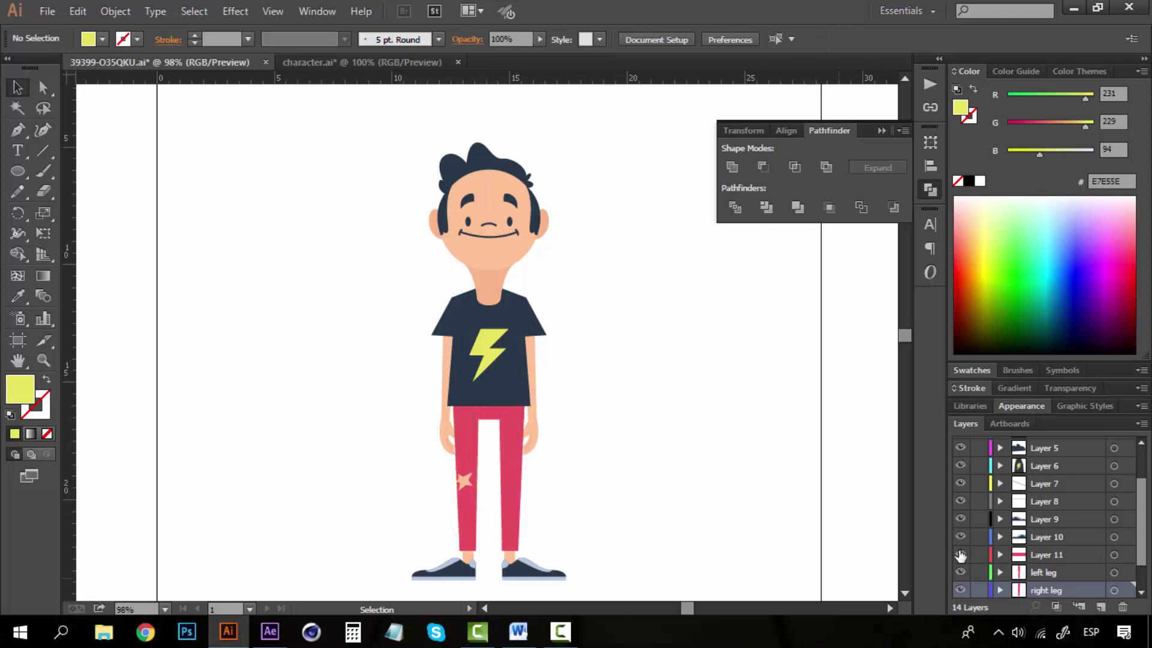
left_click(959, 553)
left_click(961, 555)
scroll(1041, 527, "up", 3)
scroll(1050, 531, "down", 5)
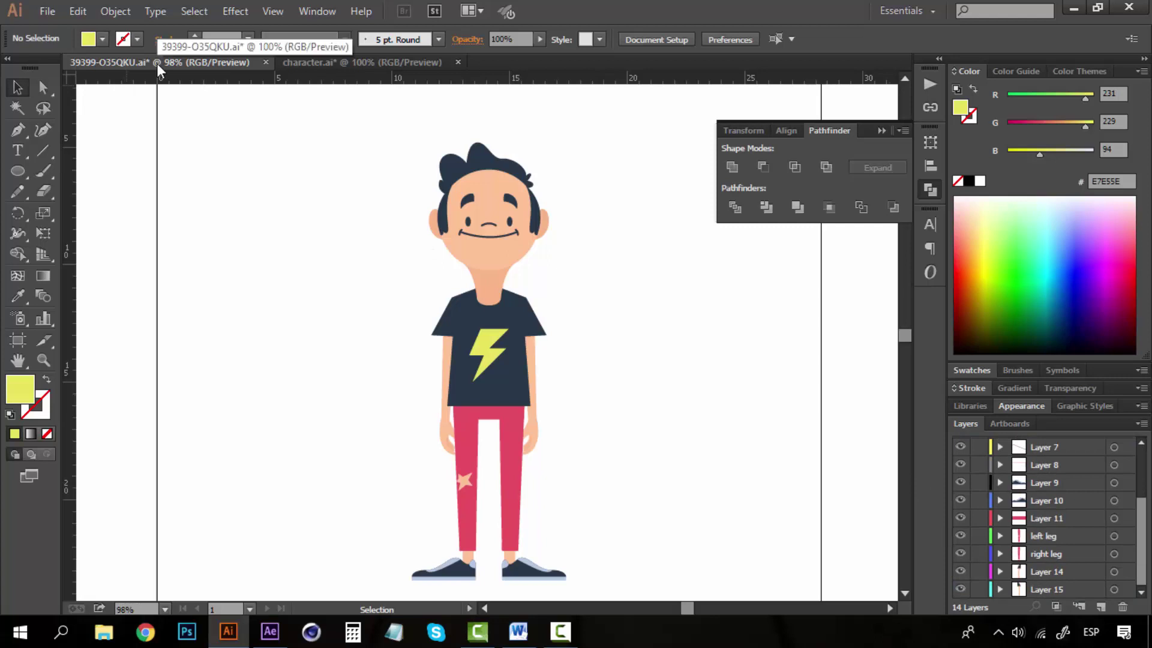
Close the 39399-O35QKU.ai document and continue in character.ai.
left_click(320, 62)
left_click(266, 63)
left_click(661, 337)
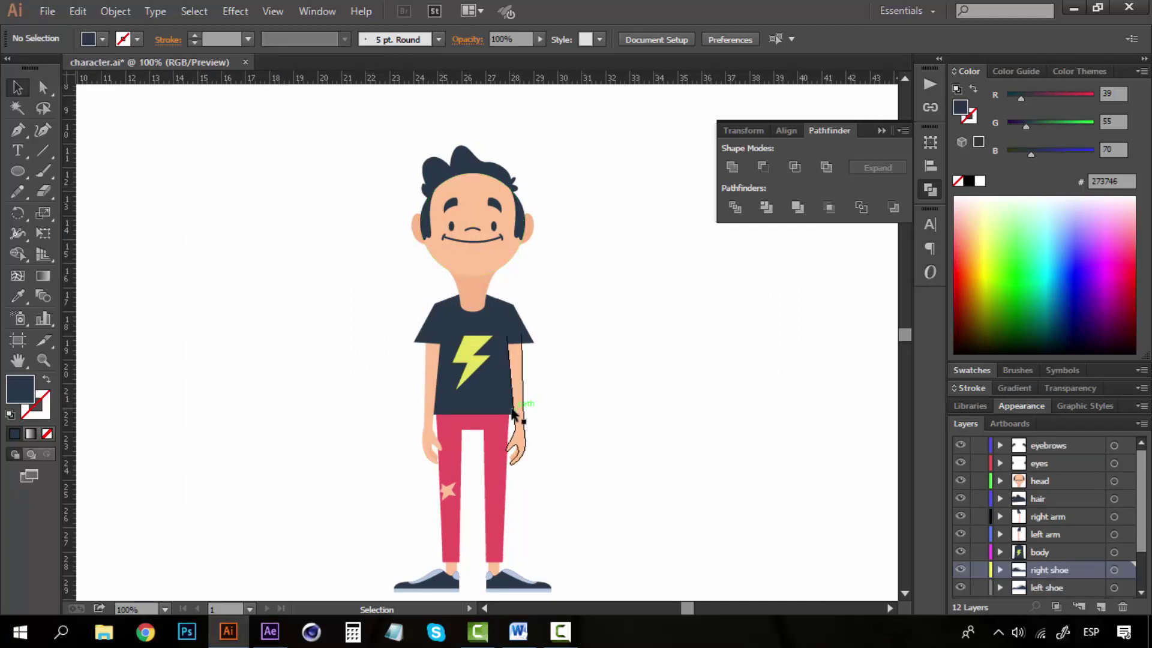
Review the character and its named layers, and save character.ai.
key("z")
left_click(490, 389, "alt")
scroll(1059, 558, "down", 1)
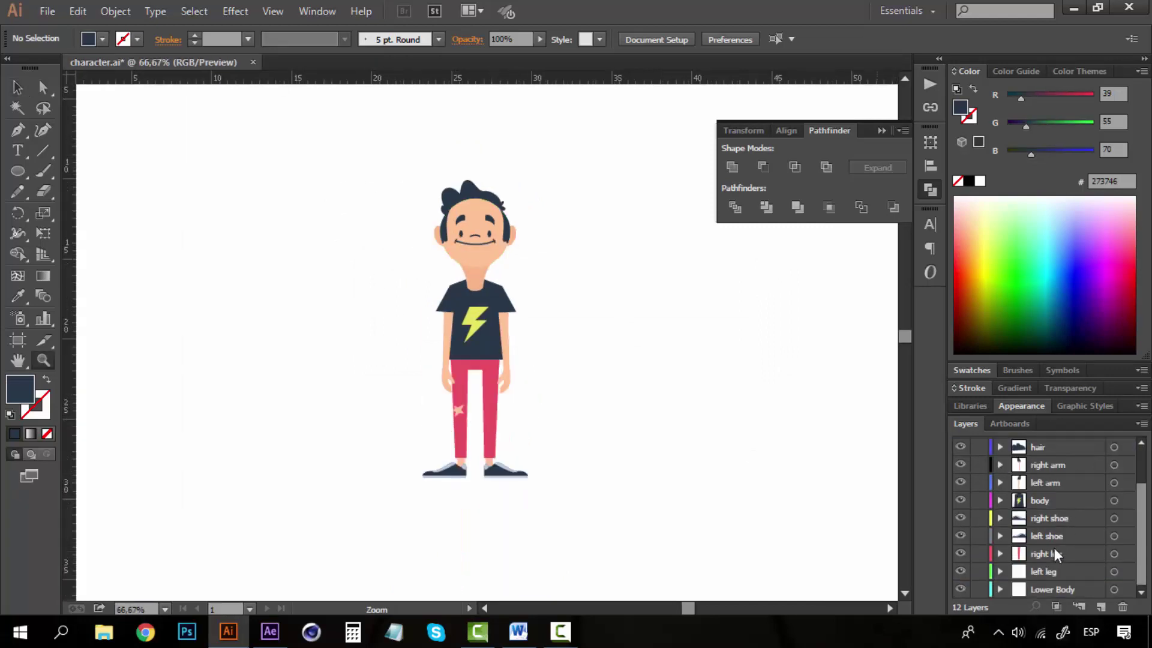
scroll(1062, 595, "up", 1)
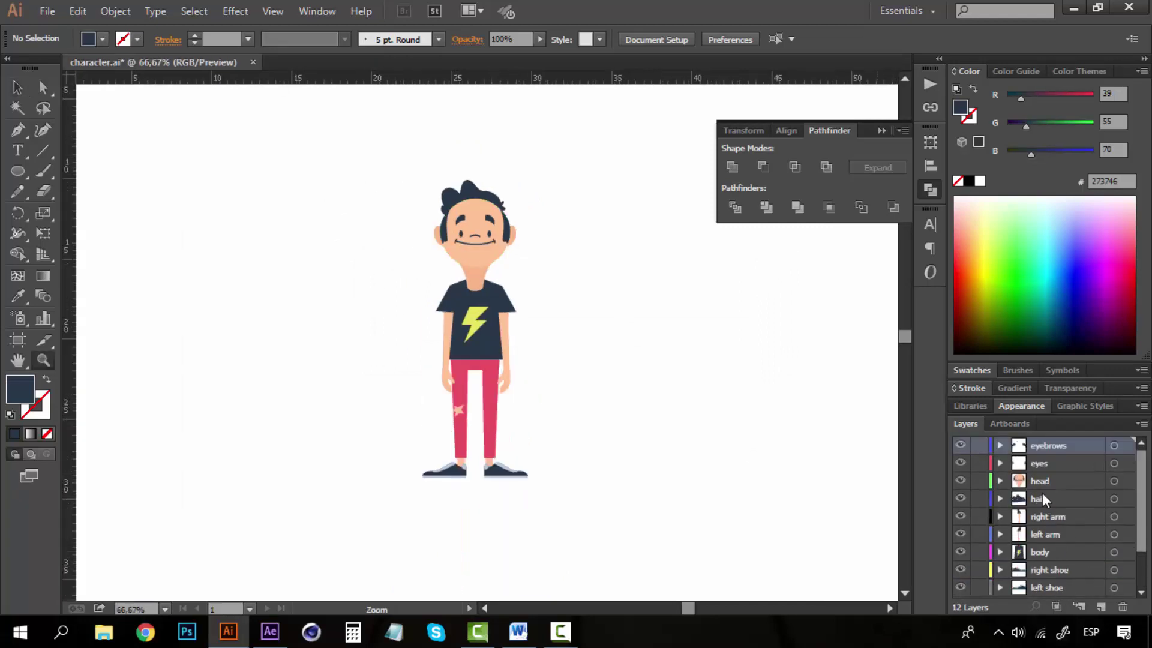
key("v")
key("ctrl")
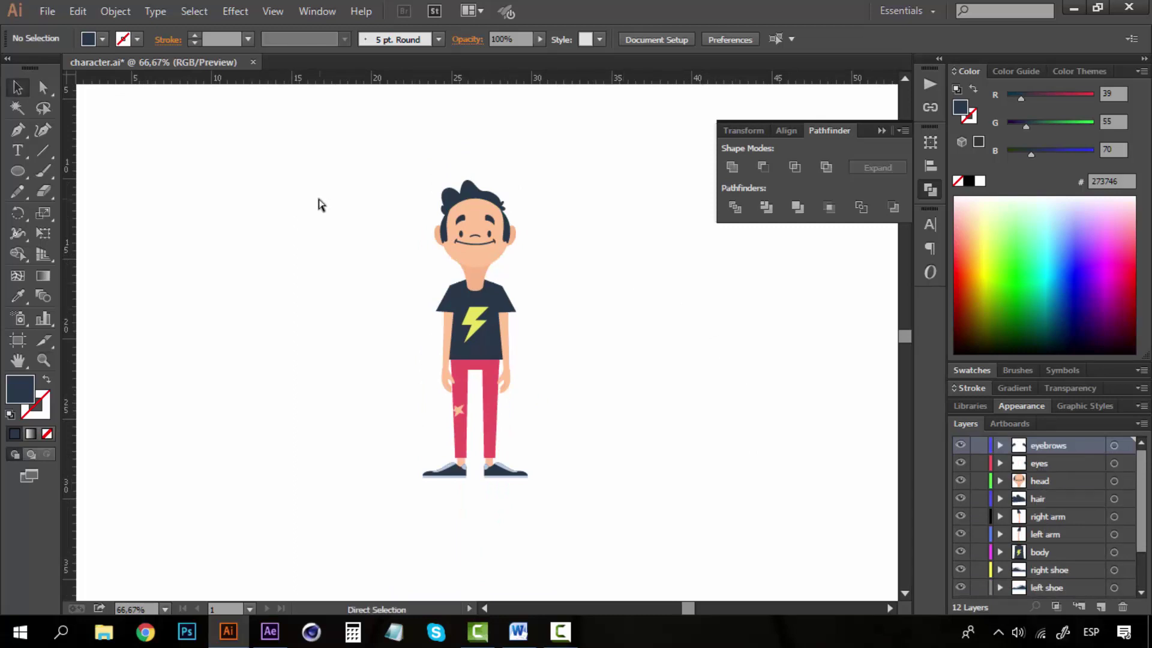
key("ctrl+s")
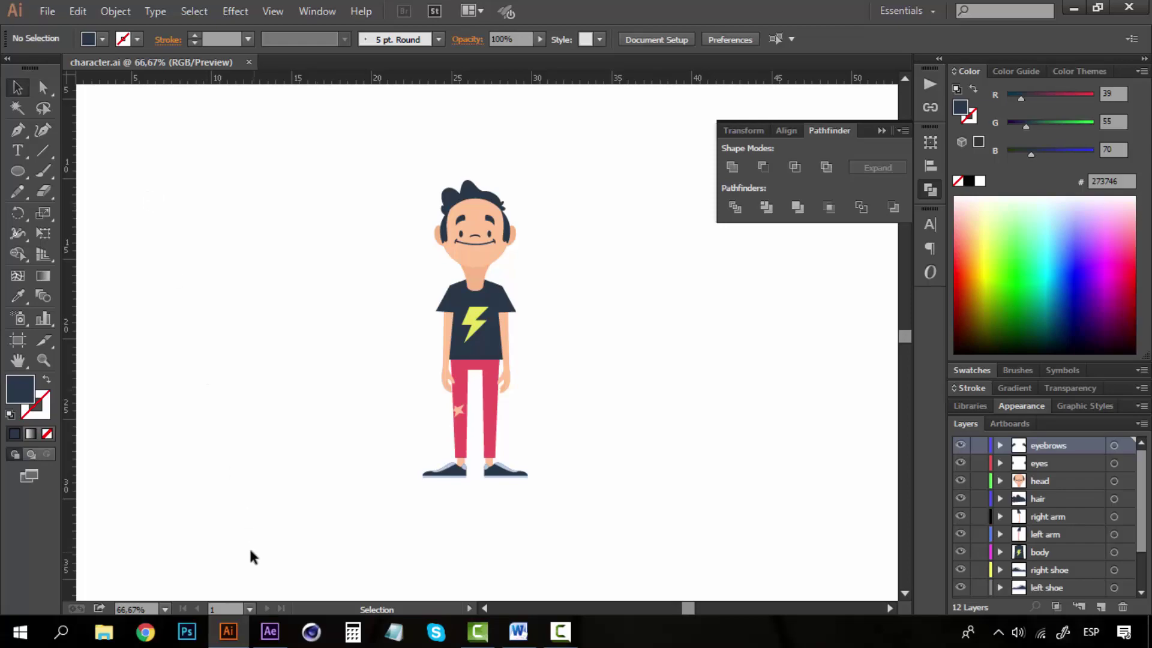
Switch to After Effects and choose the character file on the desktop for import into the project.
left_click(270, 631)
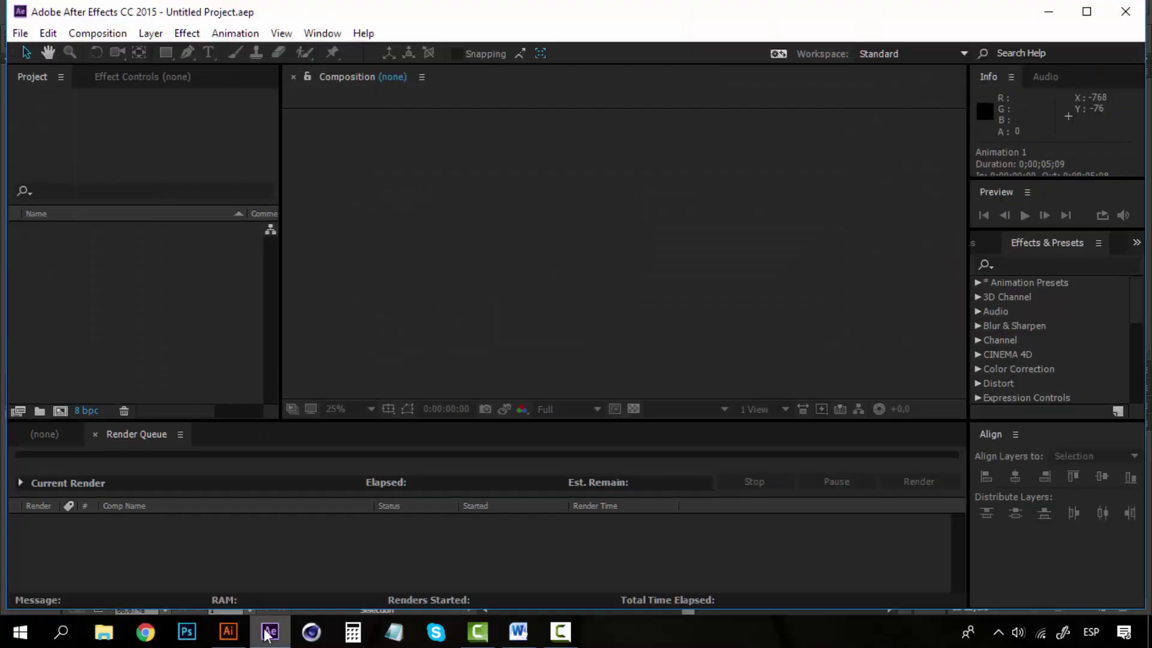
left_click(154, 320)
right_click(125, 300)
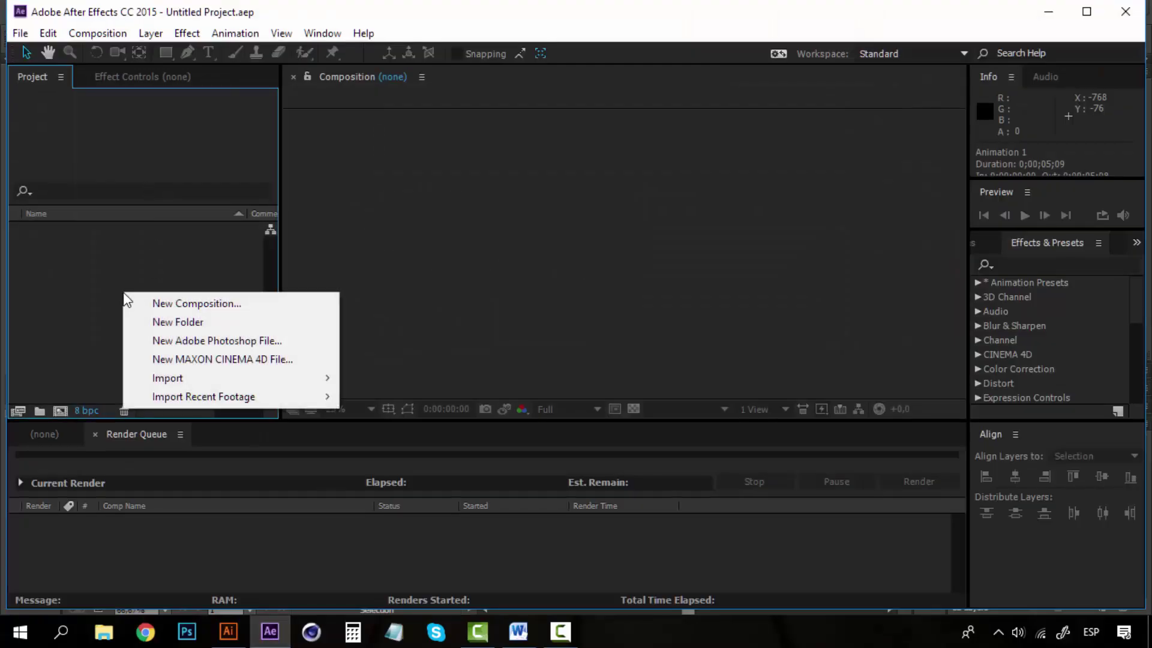
left_click(83, 291)
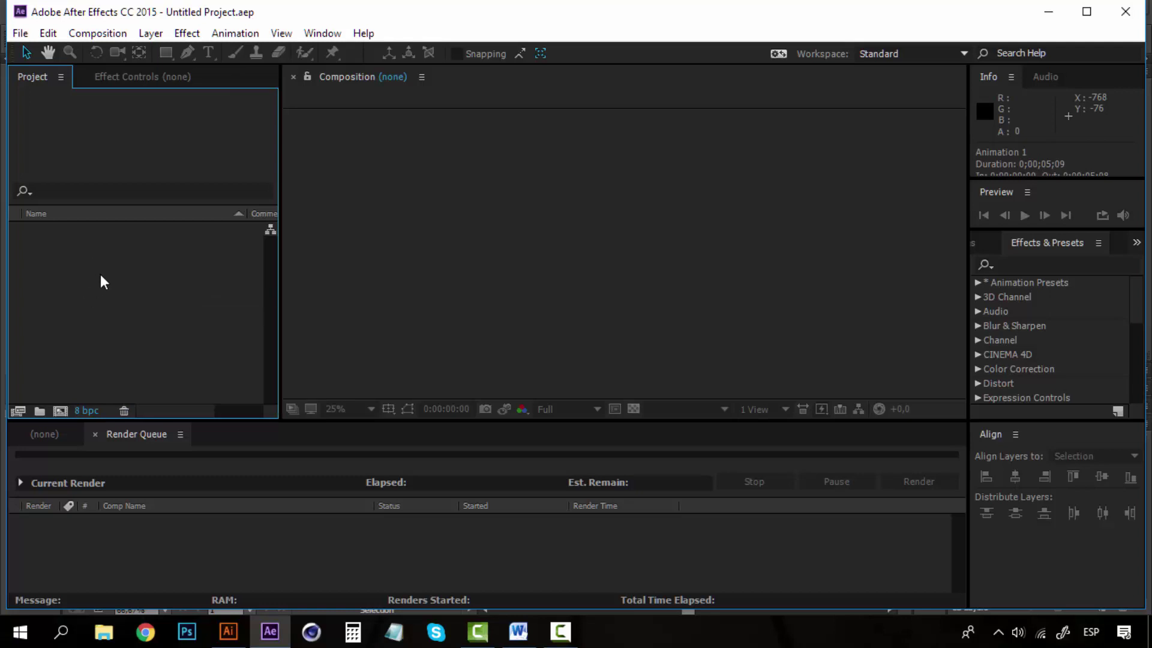
right_click(104, 282)
mouse_move(290, 362)
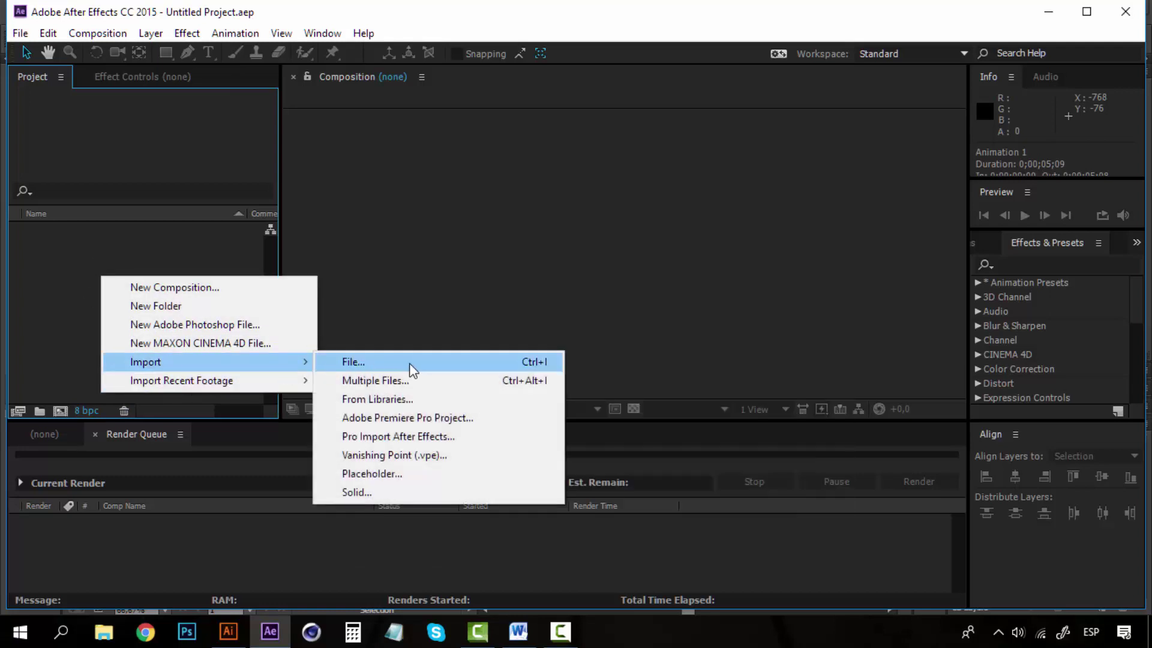
left_click(410, 363)
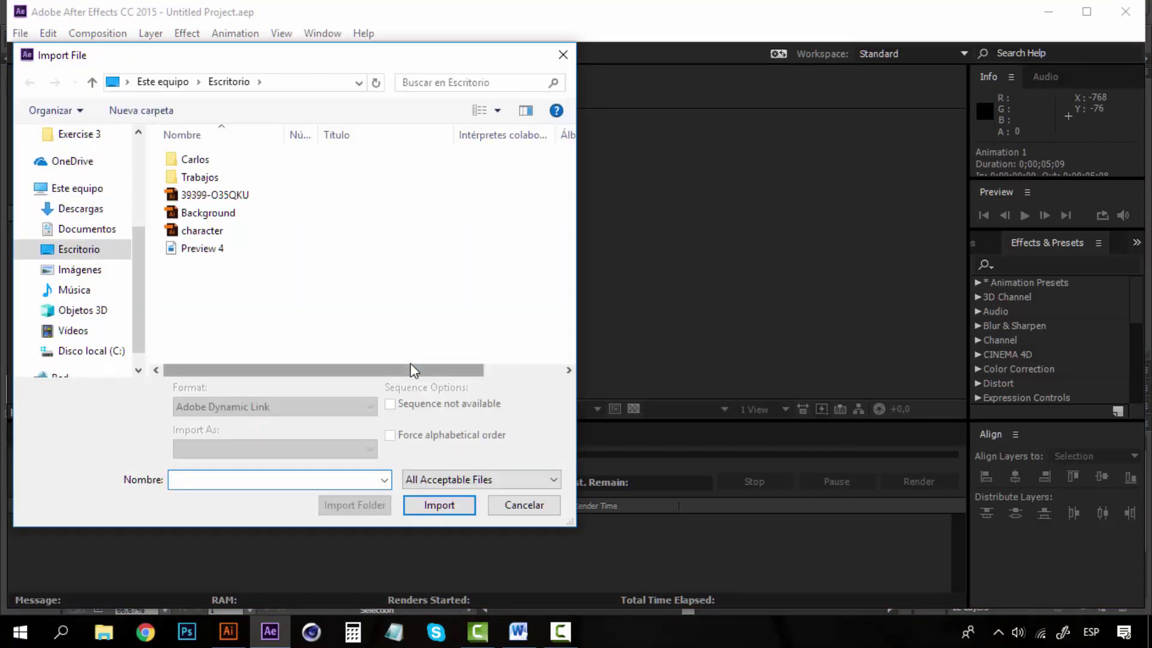
left_click(226, 230)
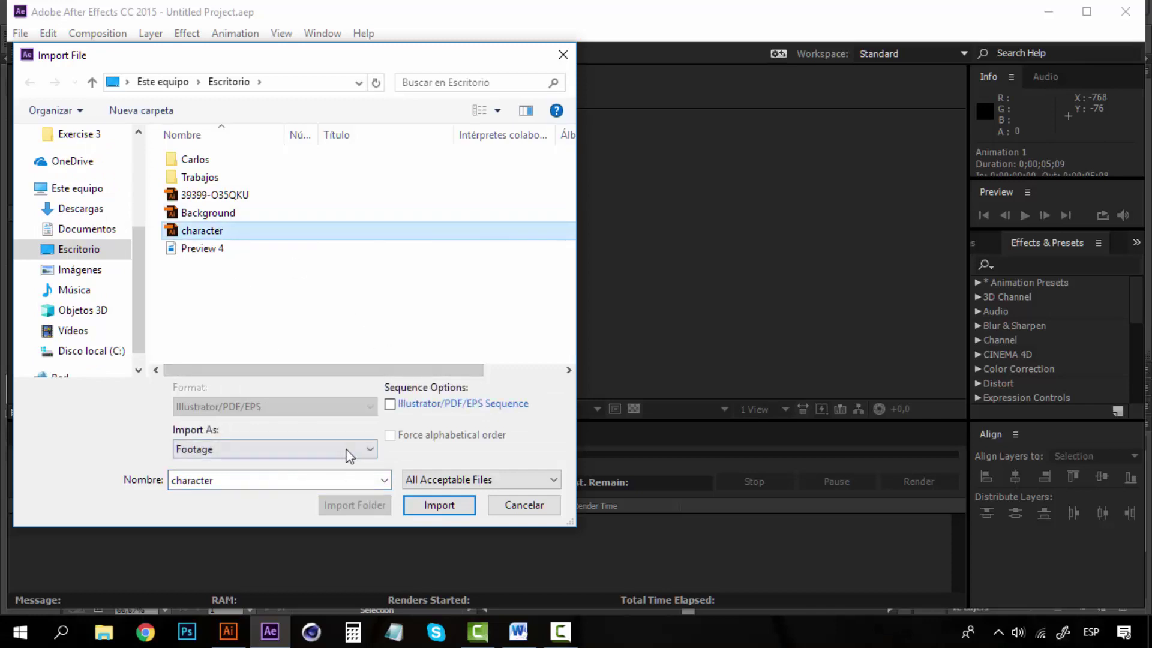
Import the character file as Composition - Retain Layer Sizes.
left_click(350, 451)
left_click(316, 467)
left_click(228, 448)
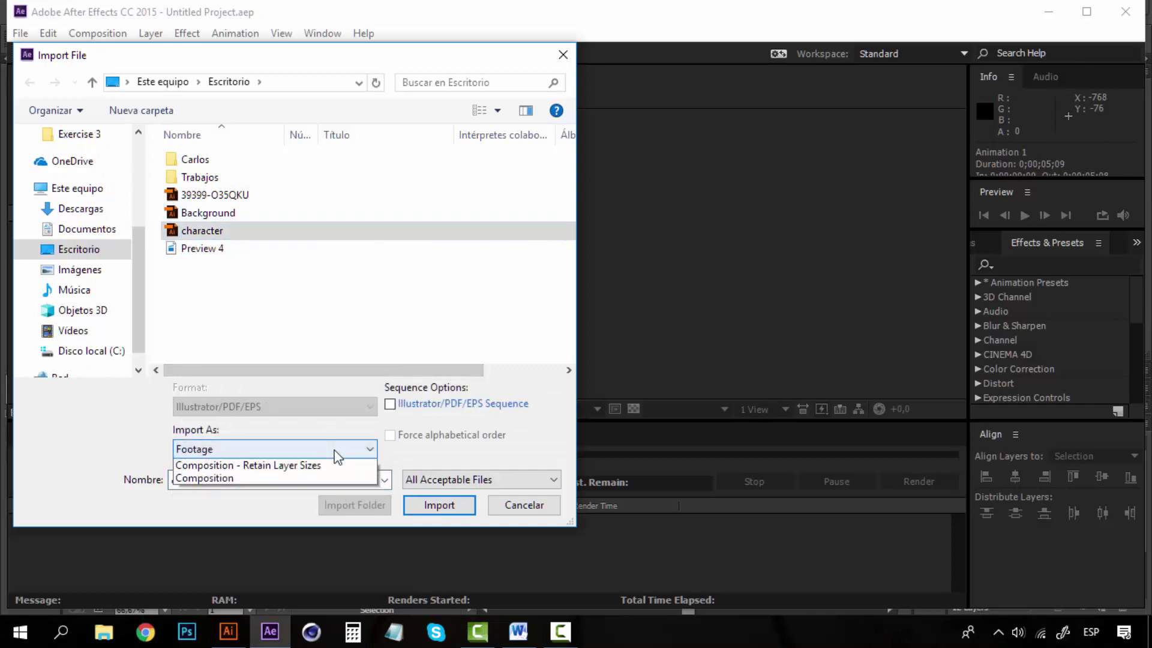
left_click(223, 480)
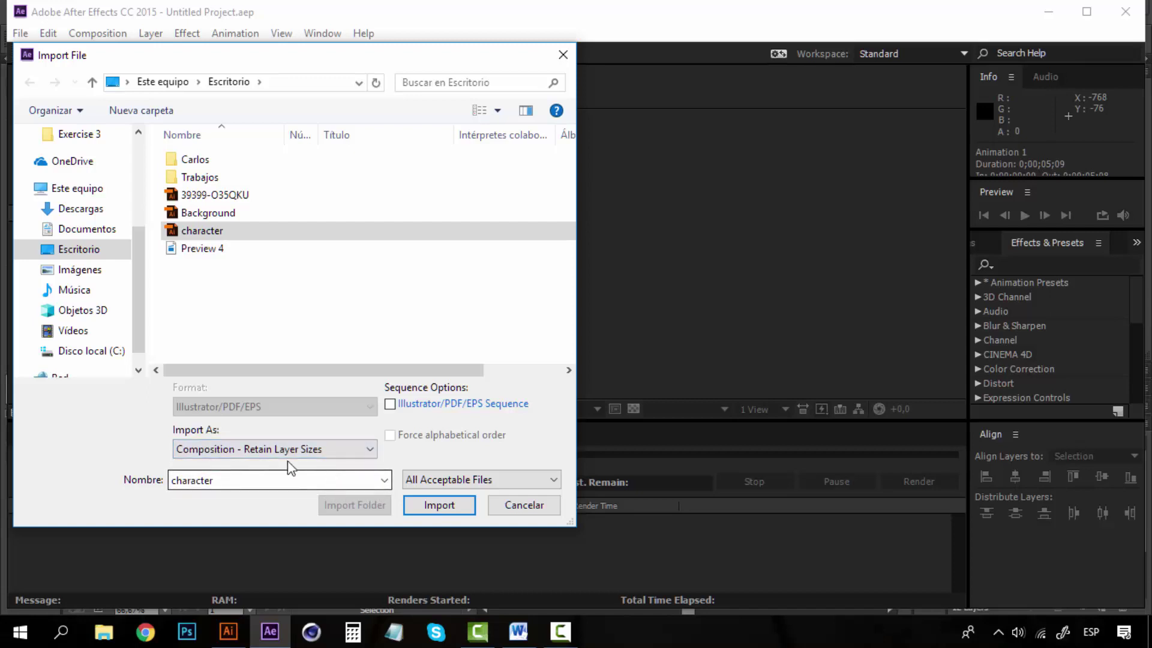
left_click(426, 507)
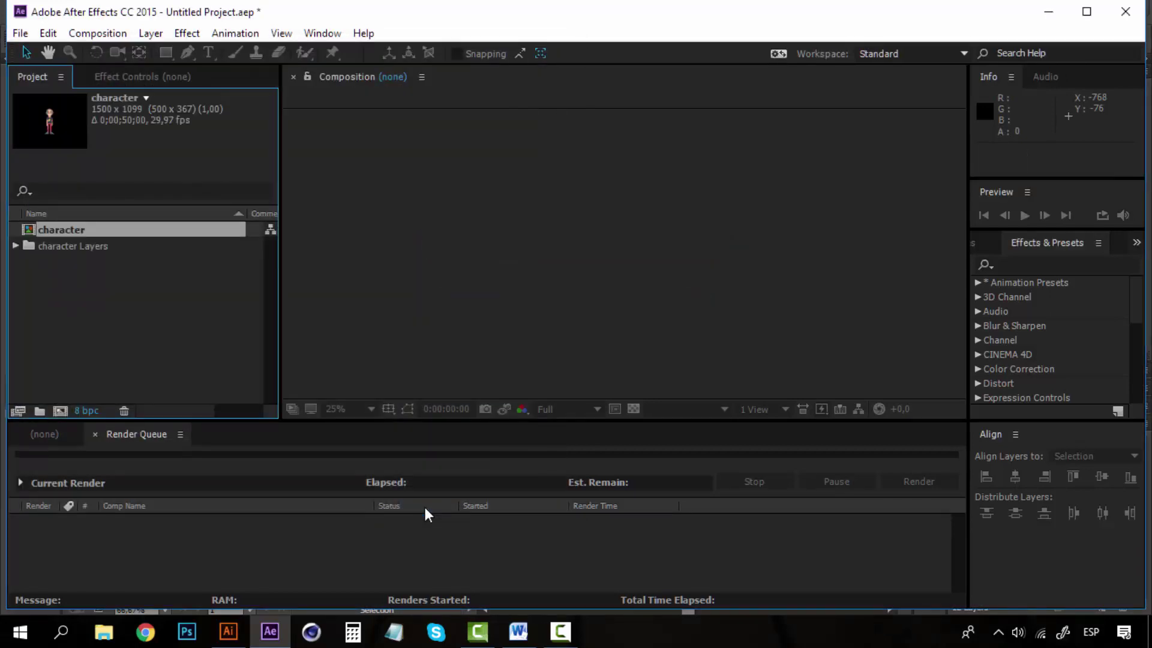
Inspect the imported character composition and the body-part files inside the character Layers folder.
left_click(98, 275)
left_click(62, 232)
left_click(15, 246)
left_click(78, 231)
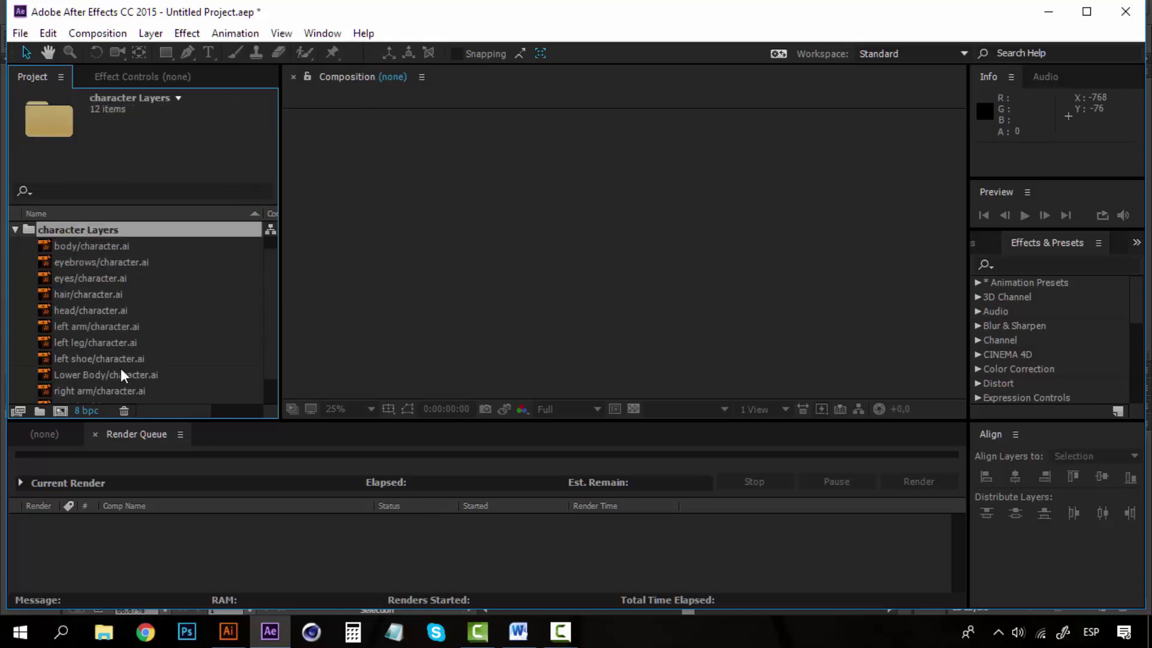
scroll(121, 376, "down", 2)
scroll(102, 354, "up", 3)
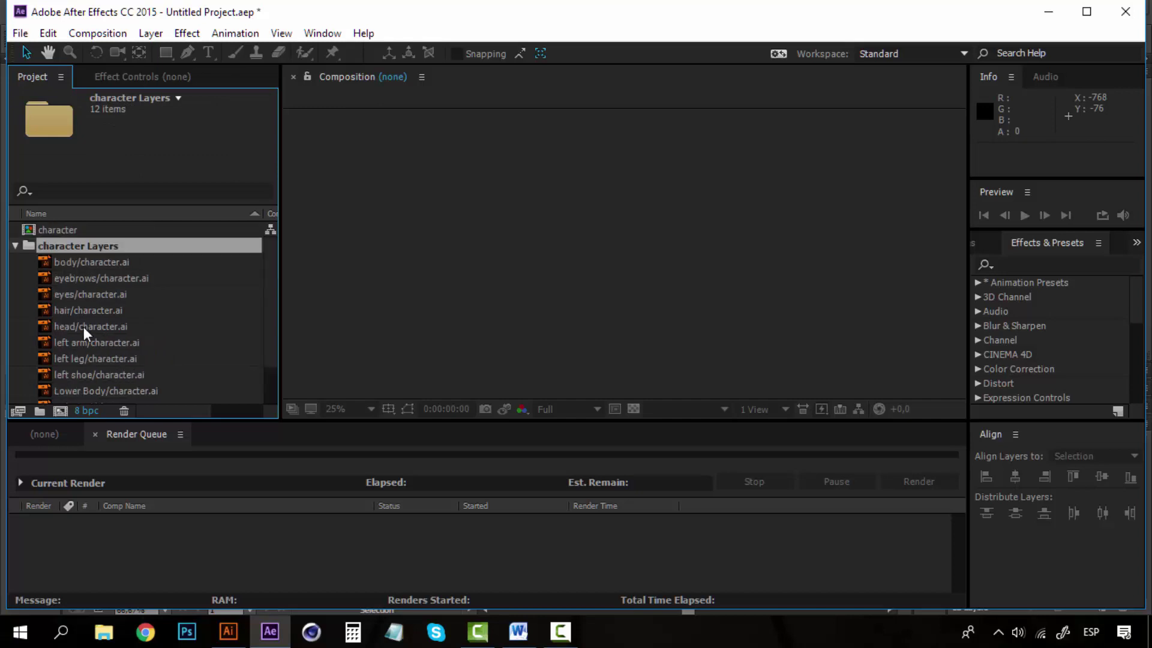
left_click(15, 246)
left_click(81, 234)
Create a new 1920 x 1080 px composition at 29.97 fps, 50 seconds long, with a white background.
left_click(97, 33)
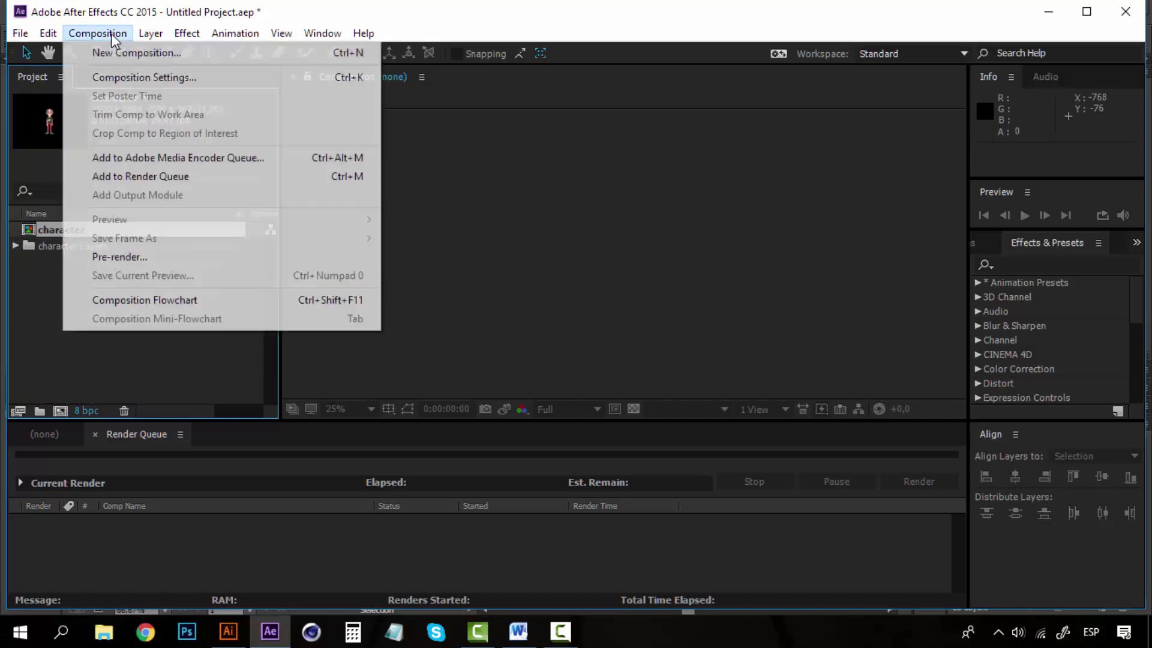
left_click(142, 49)
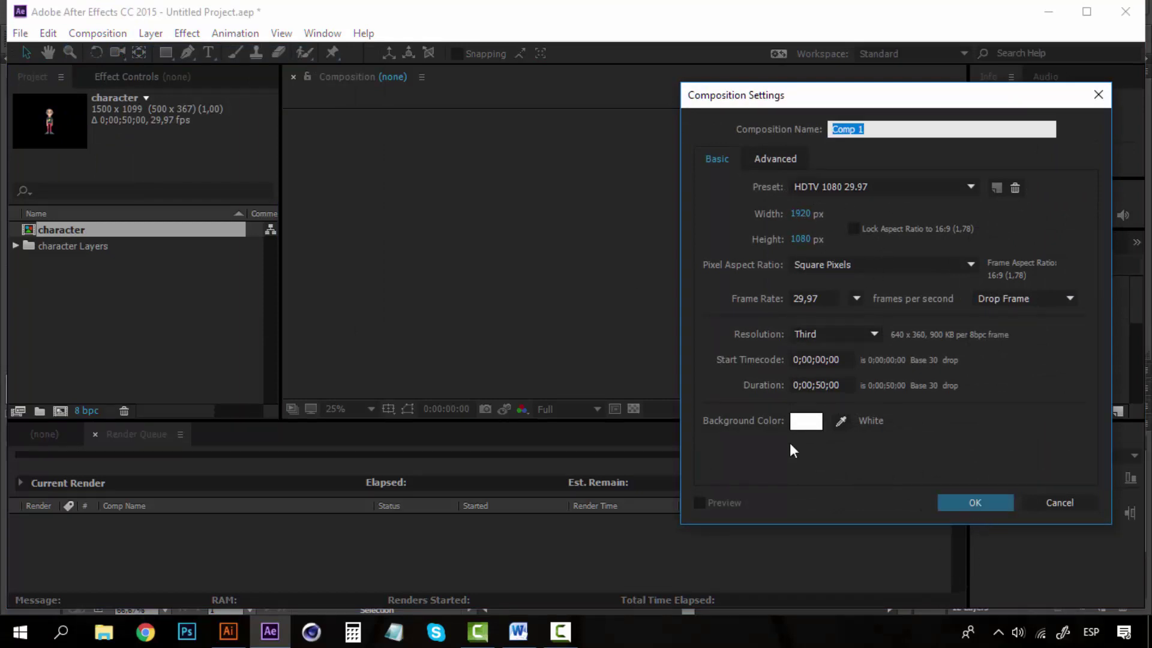
left_click(960, 508)
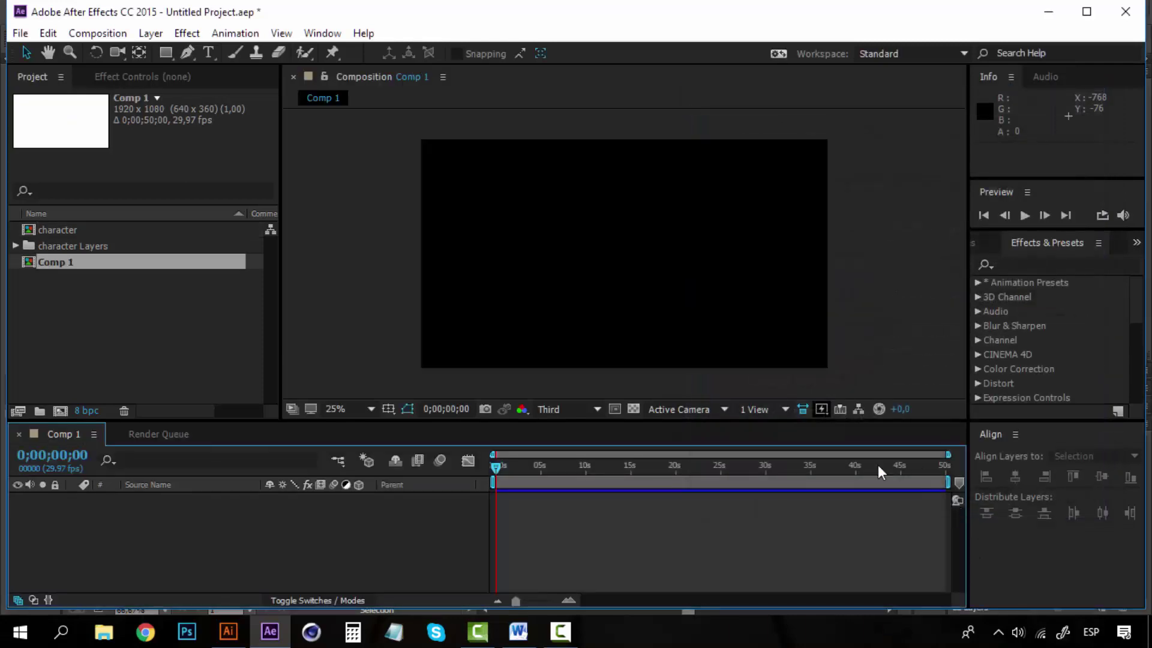
left_click(142, 327)
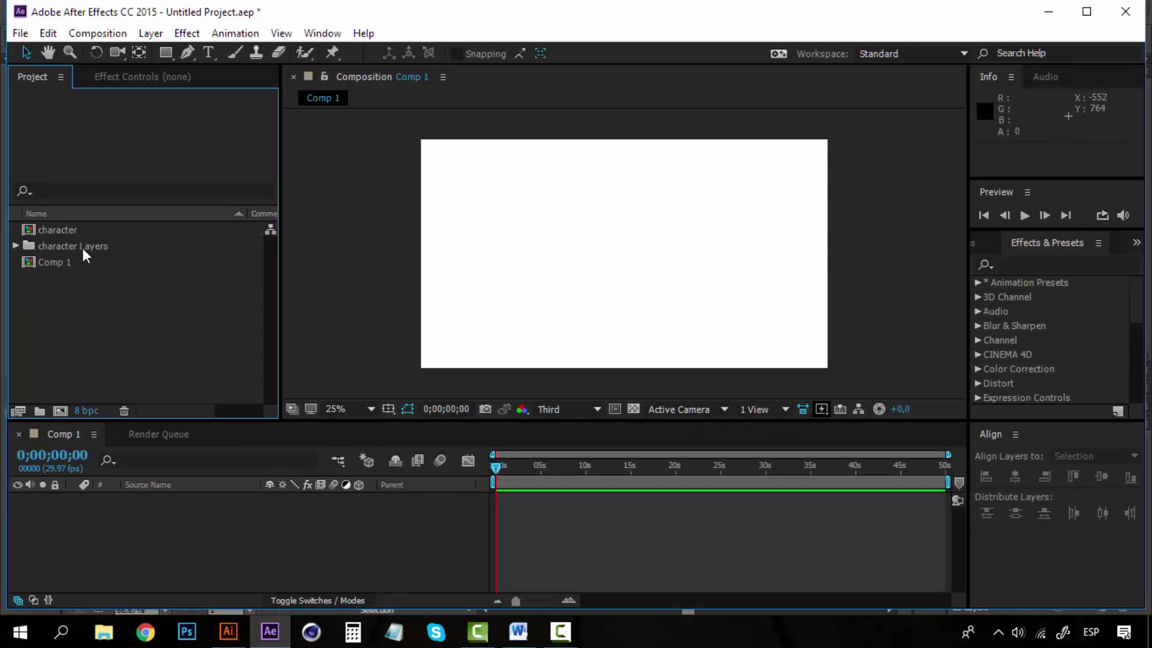
Place the character composition in the centre of Comp 1 and enlarge it to about 117%.
left_click_drag(70, 229, 627, 259)
double_click(634, 255)
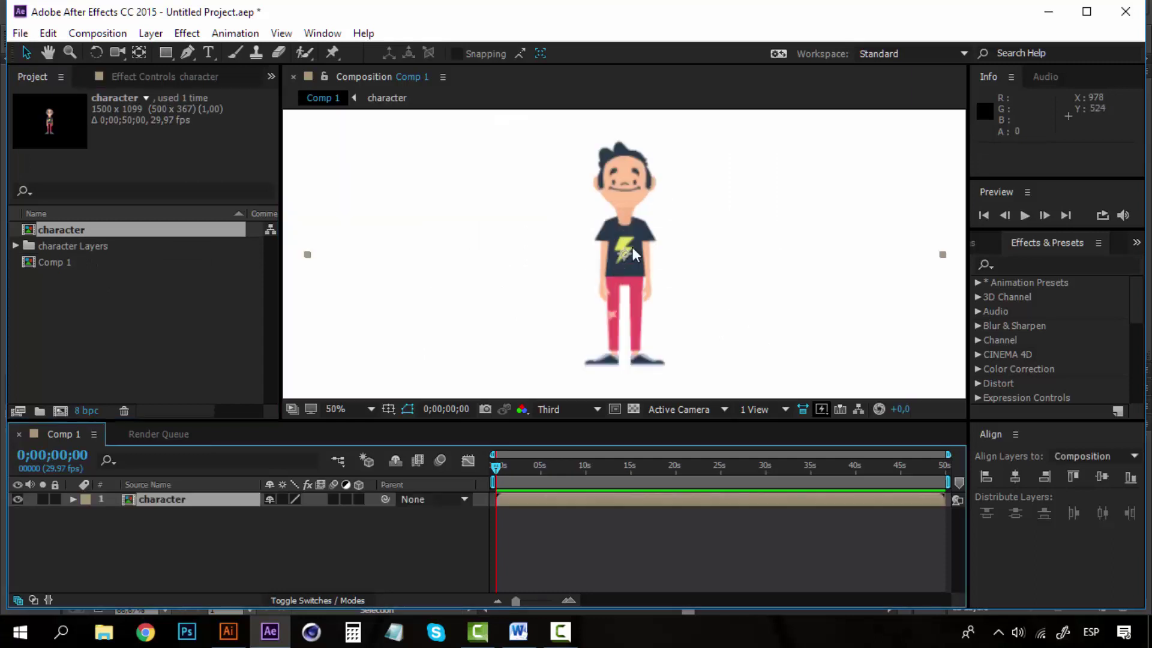
scroll(632, 247, "down", 2)
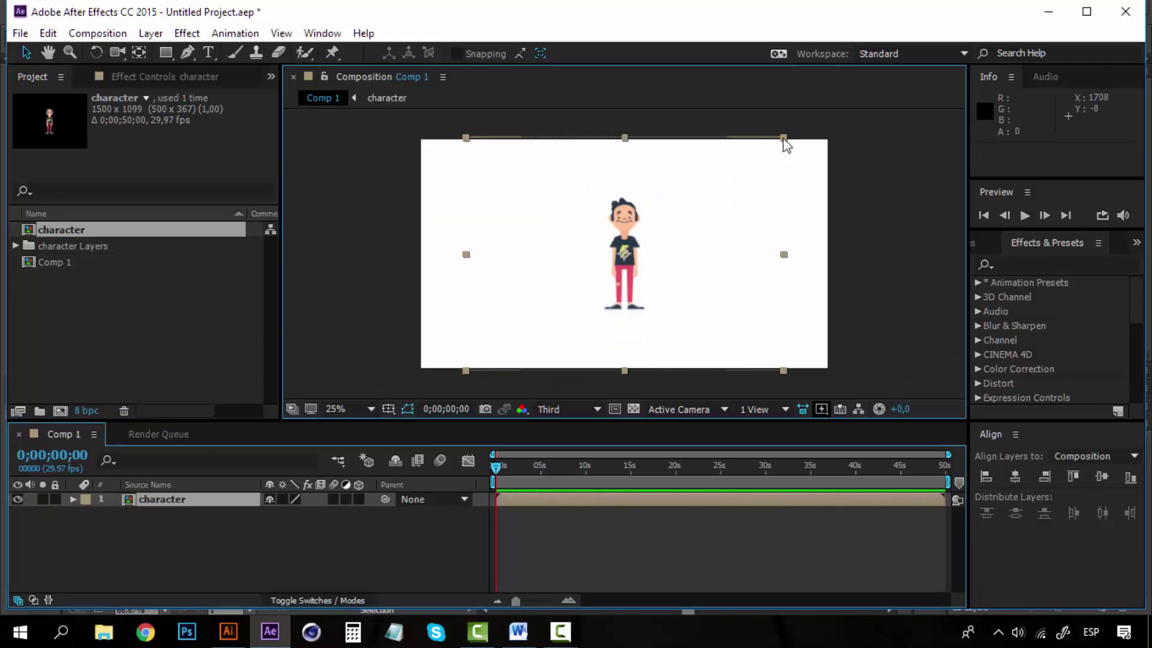
left_click_drag(783, 135, 823, 114)
Inspect the sharpness of the scaled character and set the preview resolution to Full.
scroll(621, 247, "up", 4)
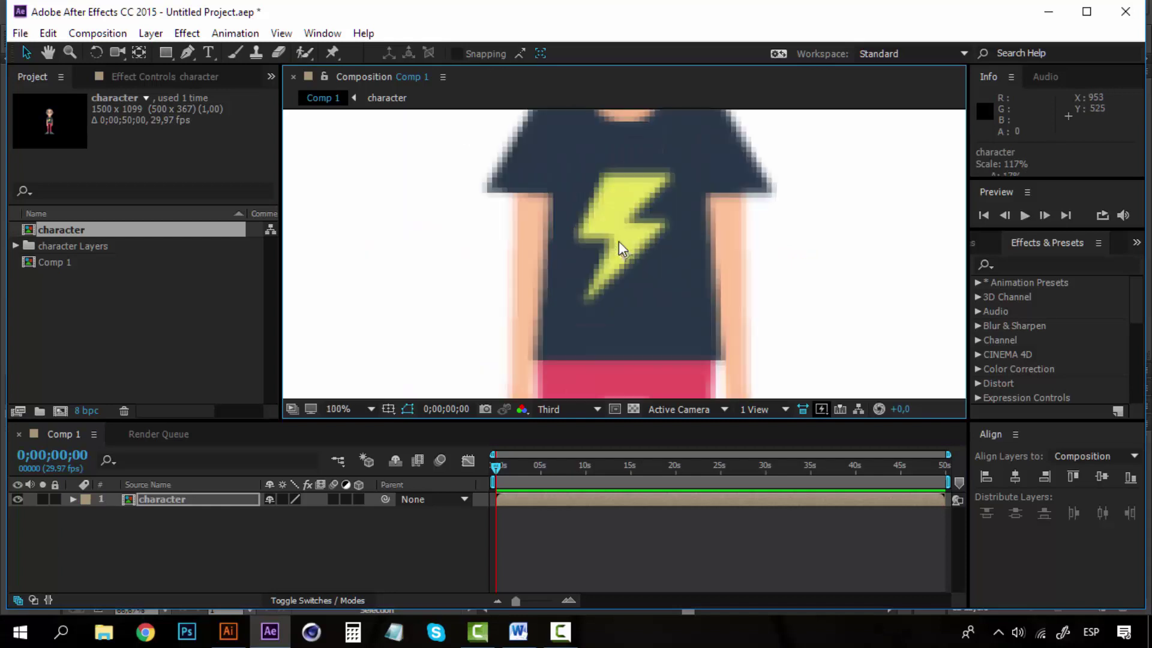
scroll(621, 247, "down", 2)
left_click(540, 409)
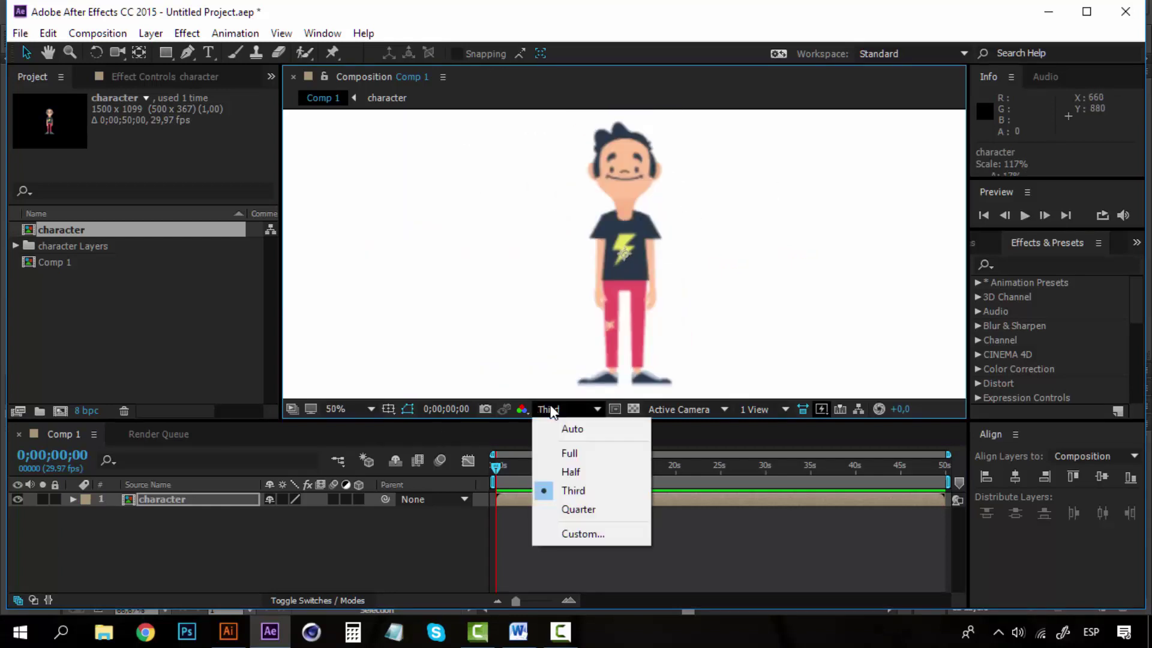
left_click(549, 453)
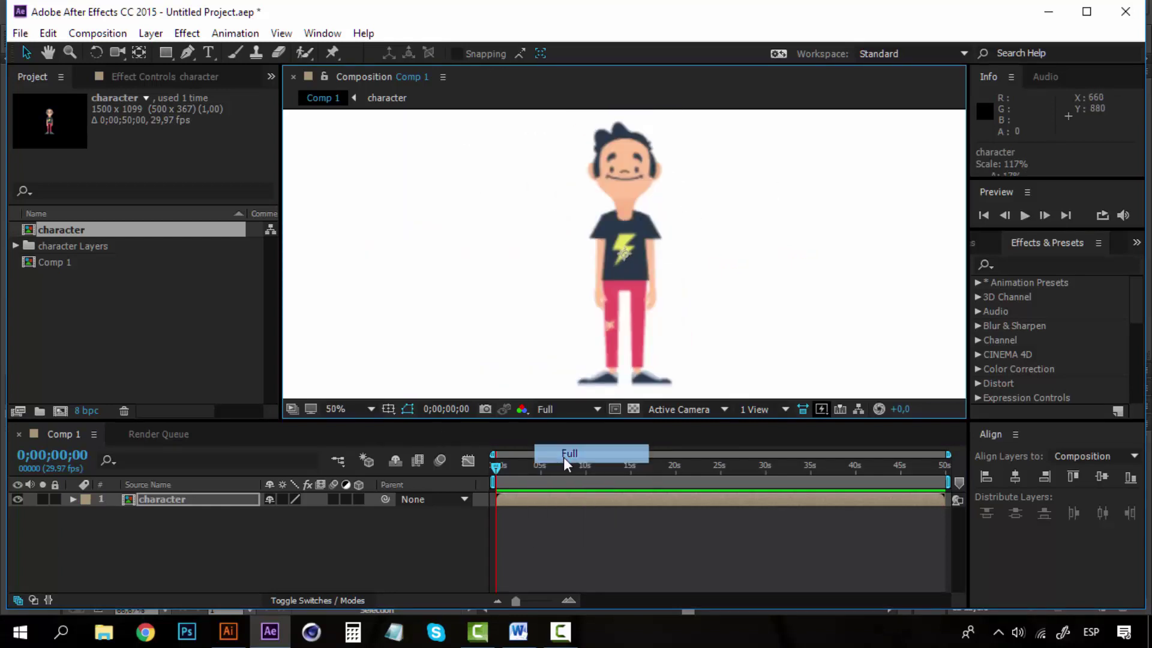
Open the nested character composition and select its eyebrows layer.
double_click(160, 501)
left_click(160, 502)
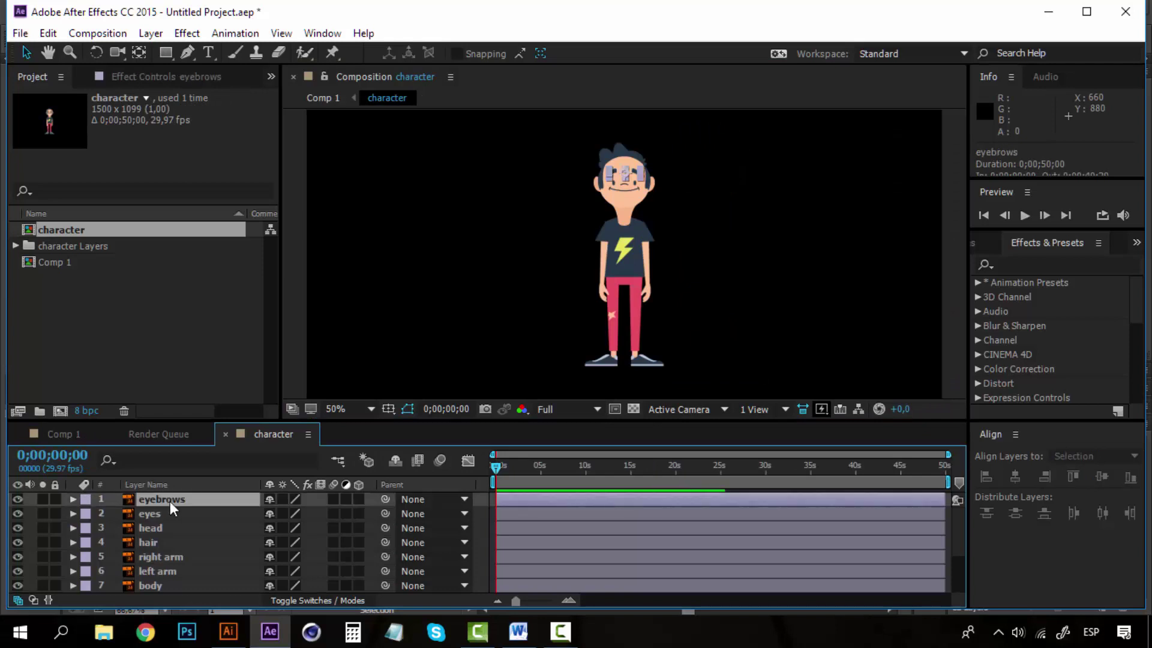
scroll(633, 196, "up", 2)
scroll(622, 231, "down", 2)
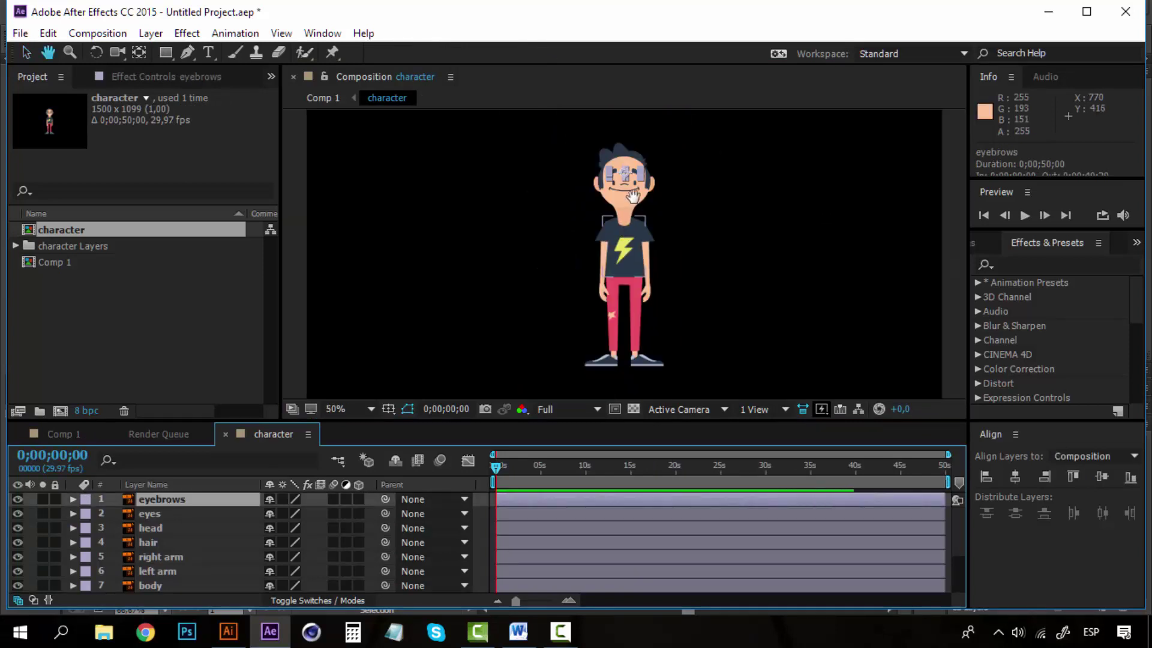
Select the eyes layer, try moving the eyebrows layer away from its place on the face, and undo the move.
scroll(624, 198, "up", 4)
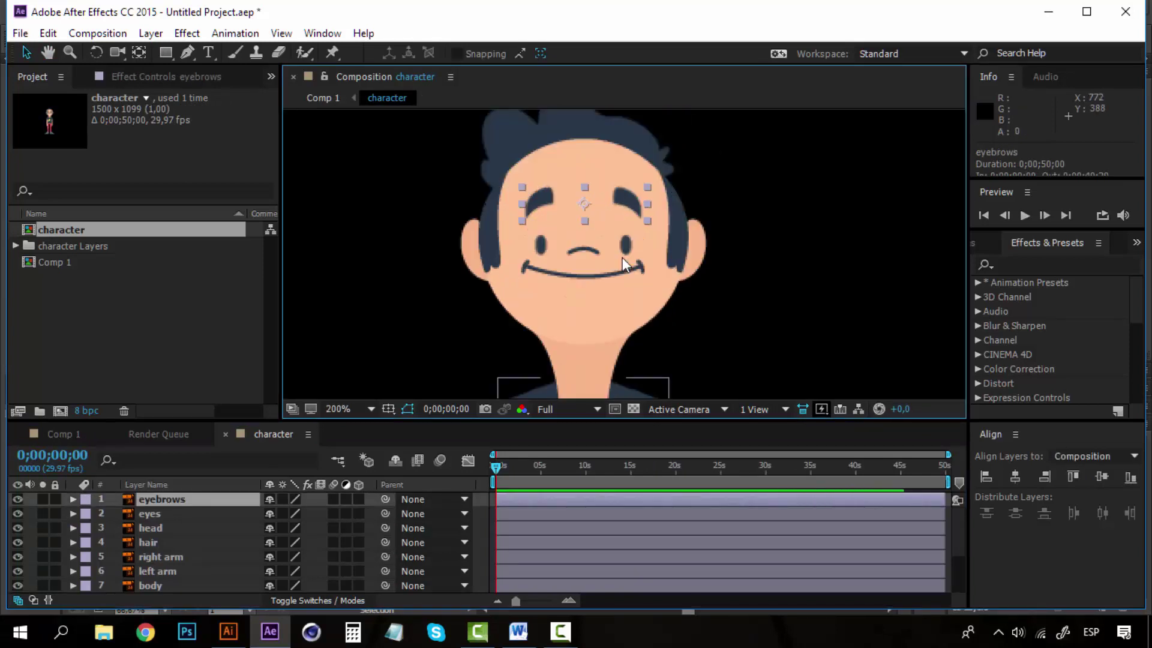
left_click(151, 514)
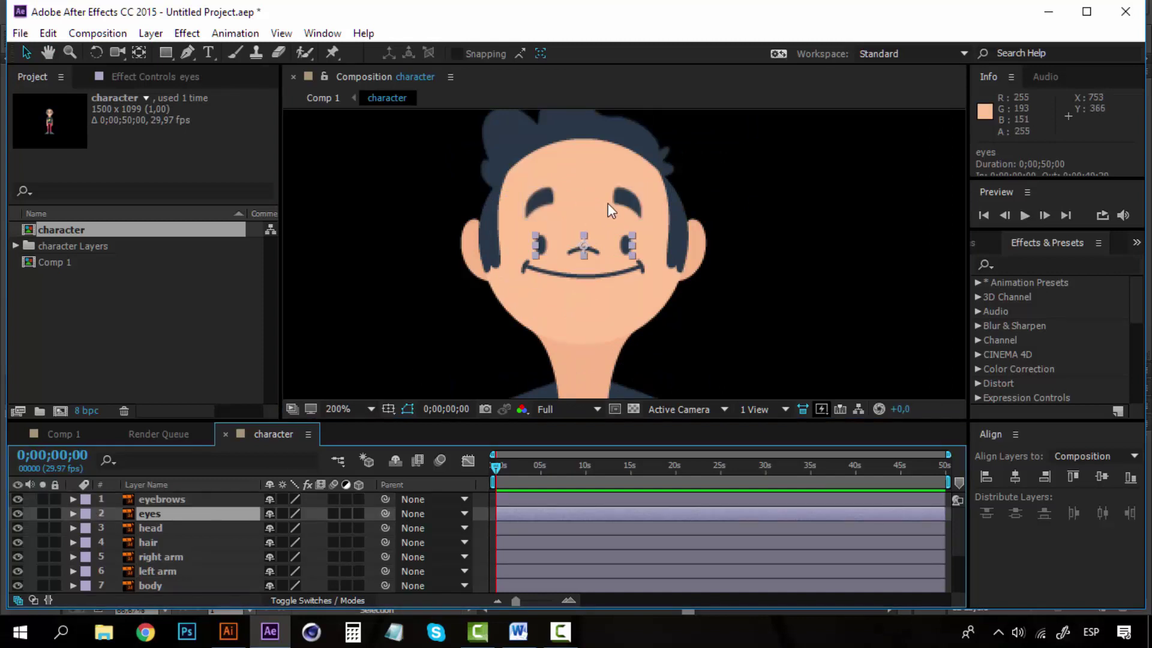
left_click_drag(631, 207, 672, 201)
key("ctrl+z")
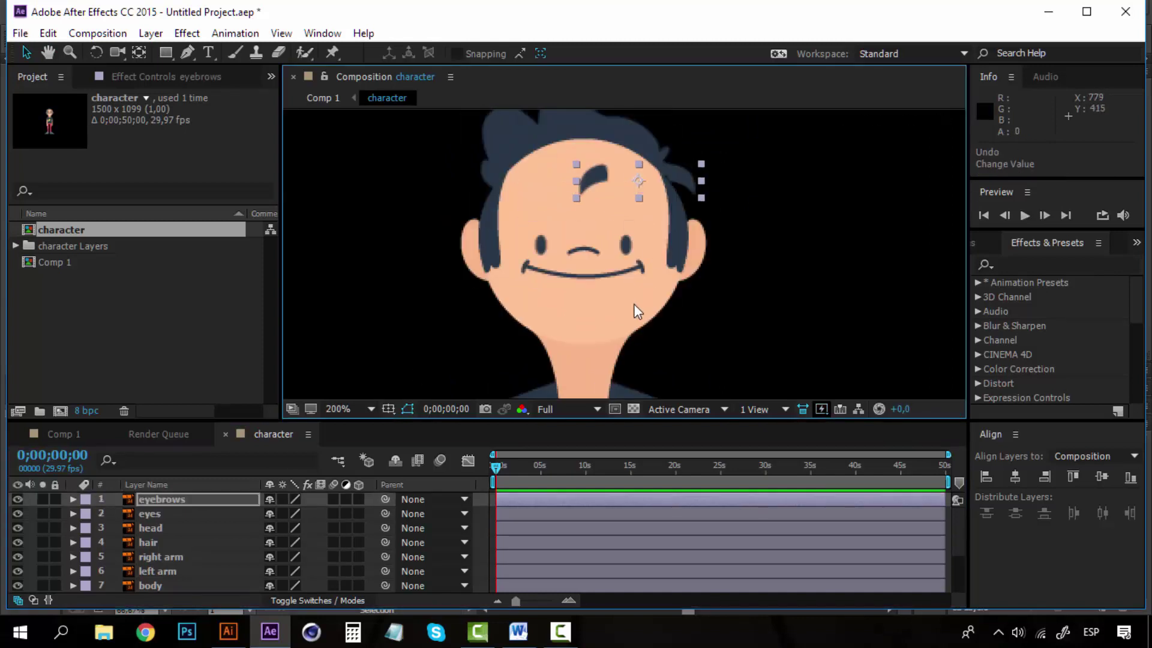
Try moving the right arm and left arm layers outward from the torso, and undo the moves.
scroll(635, 309, "down", 2)
left_click_drag(635, 312, 583, 217)
left_click(598, 278)
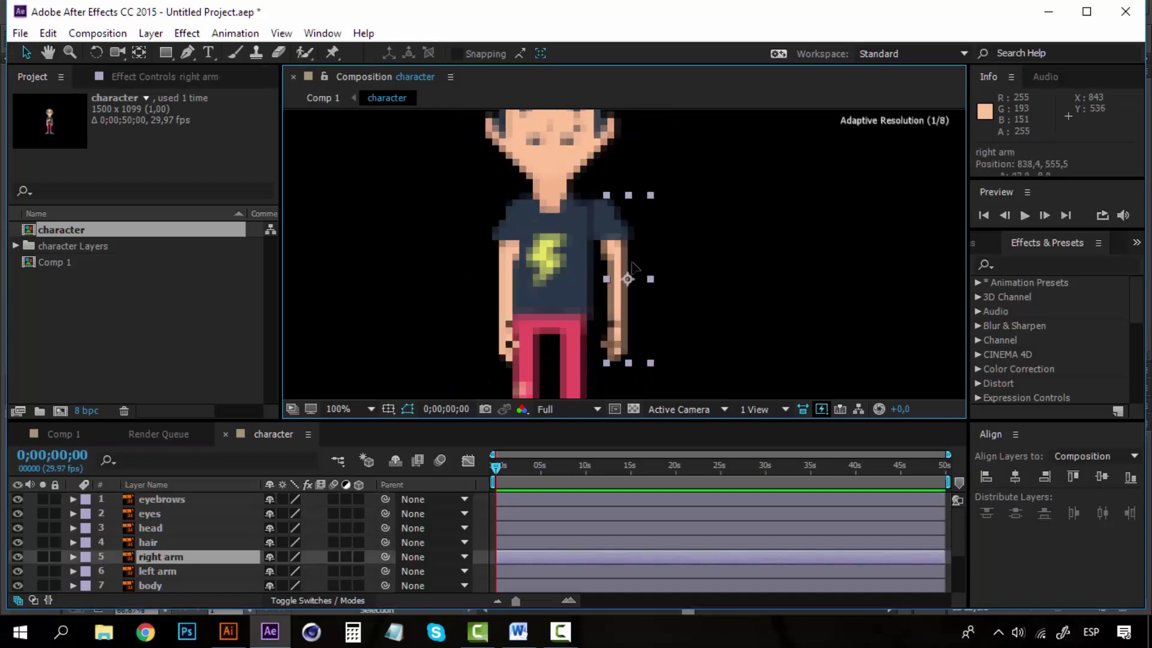
left_click(511, 273)
left_click_drag(484, 271, 479, 273)
key("ctrl+z")
Move the right leg layer outward to about 814.5, 683.3 and the left leg layer outward to about 671.3, 682.3.
left_click_drag(581, 329, 603, 184)
left_click(603, 290)
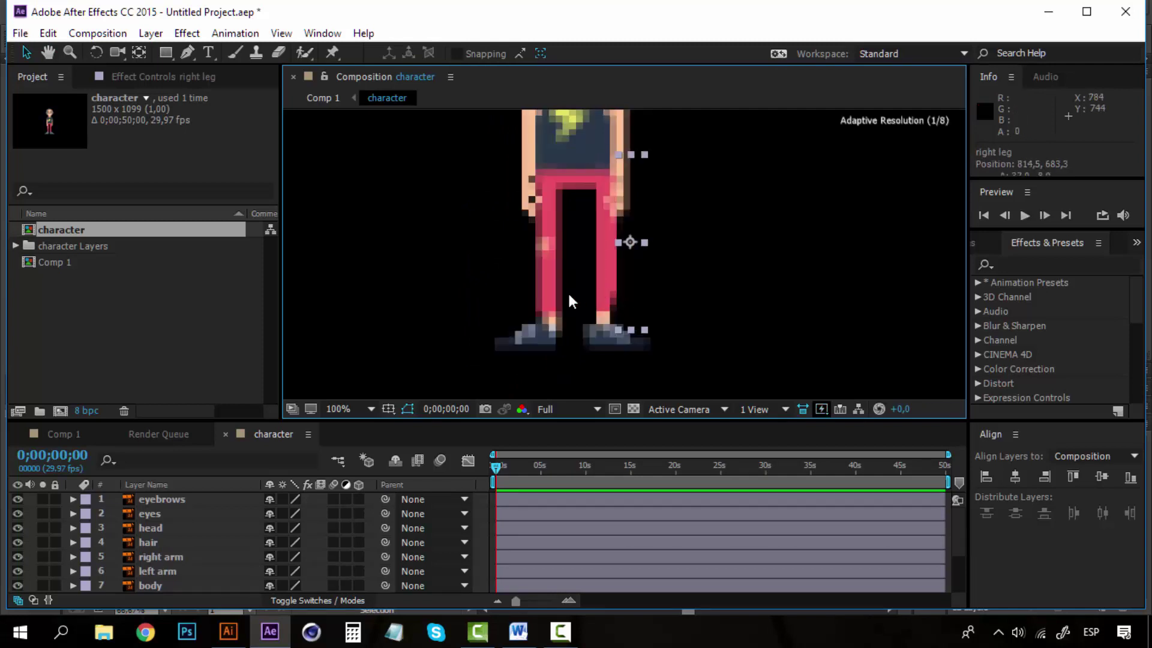
left_click(543, 289)
scroll(564, 252, "down", 4)
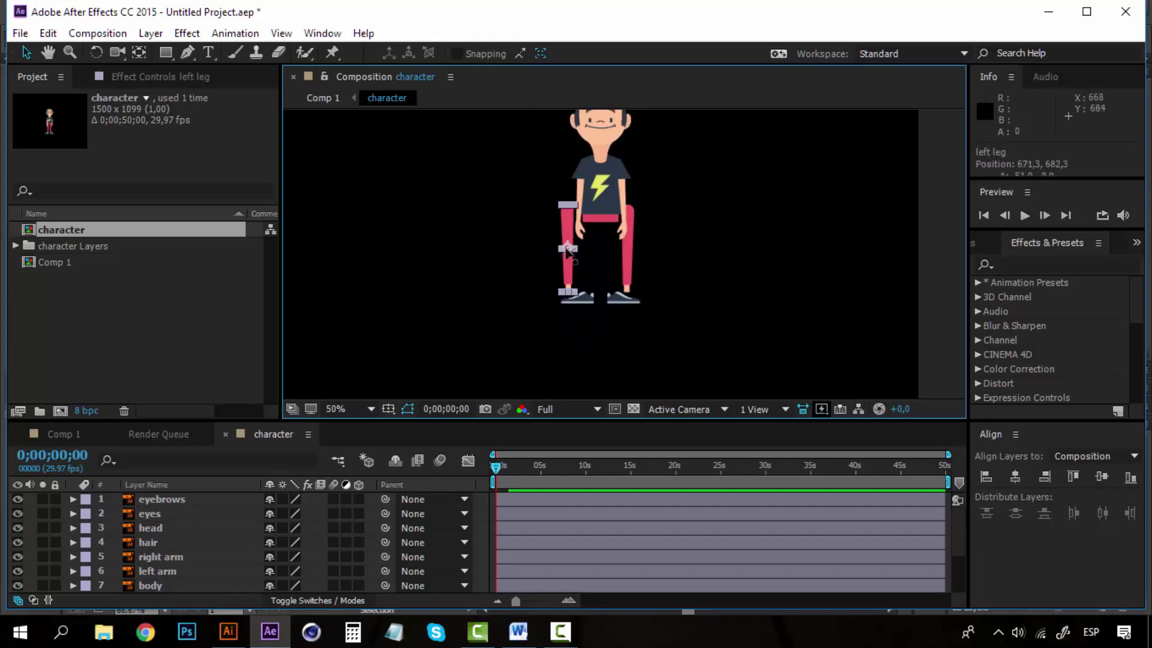
scroll(565, 246, "up", 2)
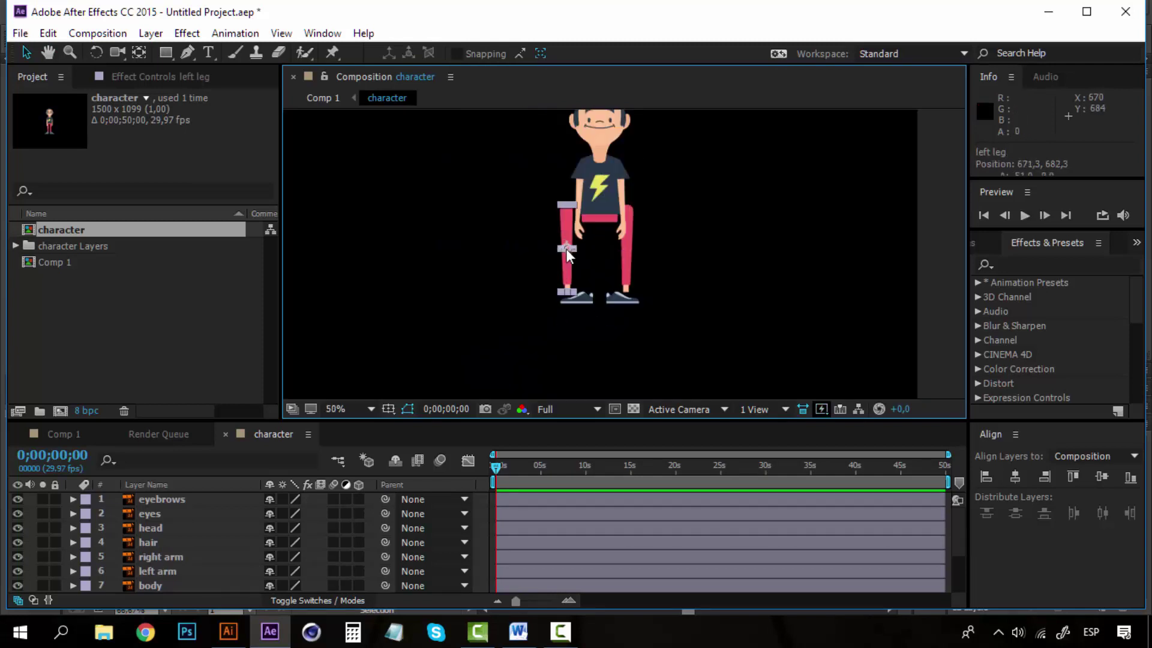
left_click_drag(614, 273, 595, 332)
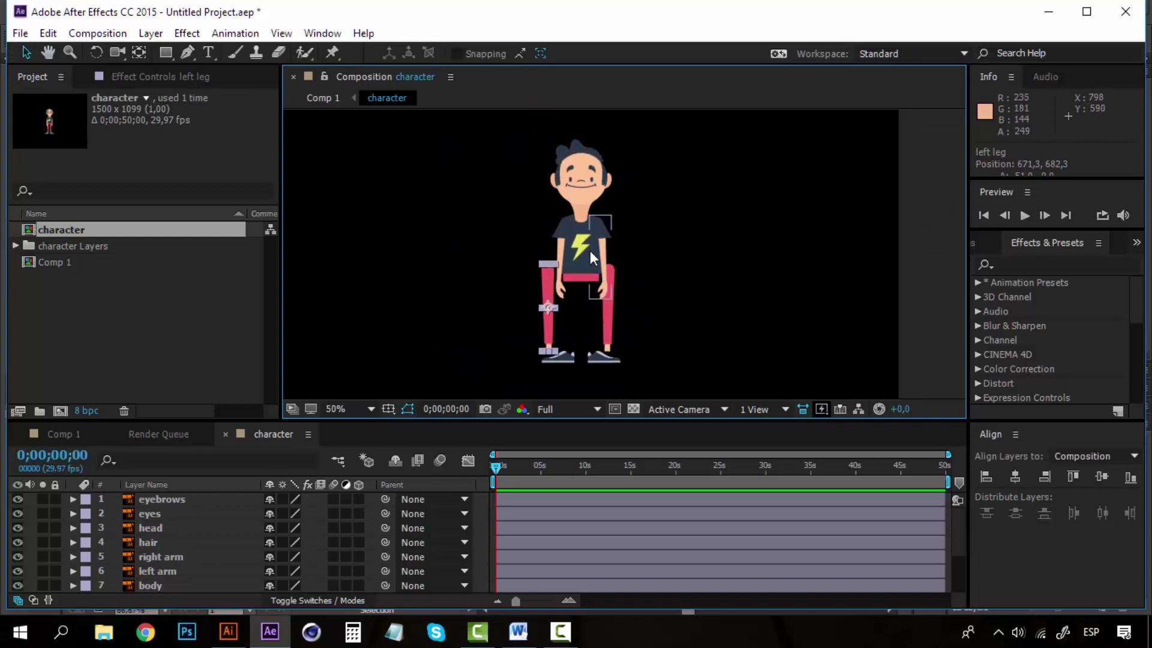